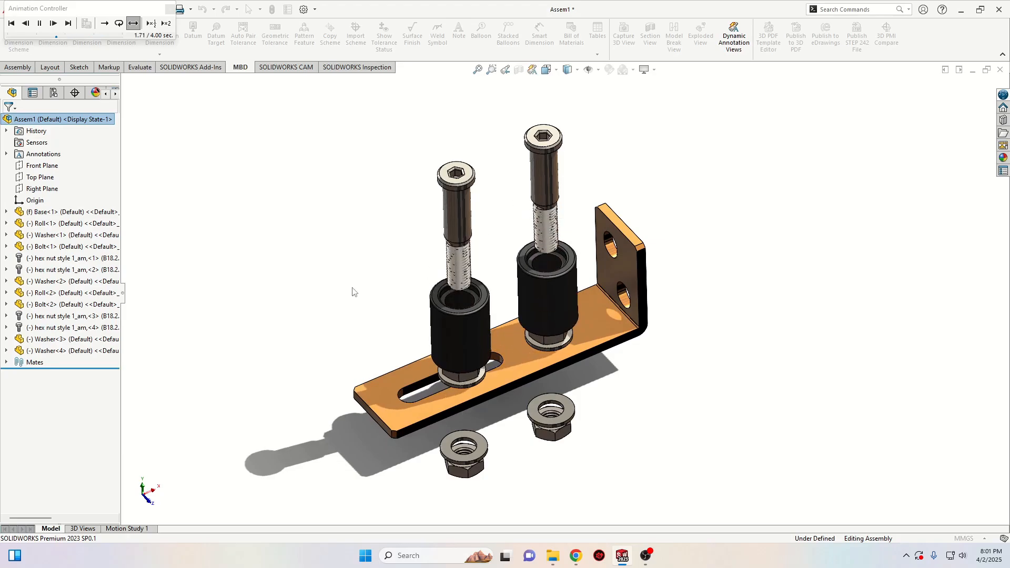
# Start a new part and set its background scene to Plain White.
pyautogui.click(169, 9)
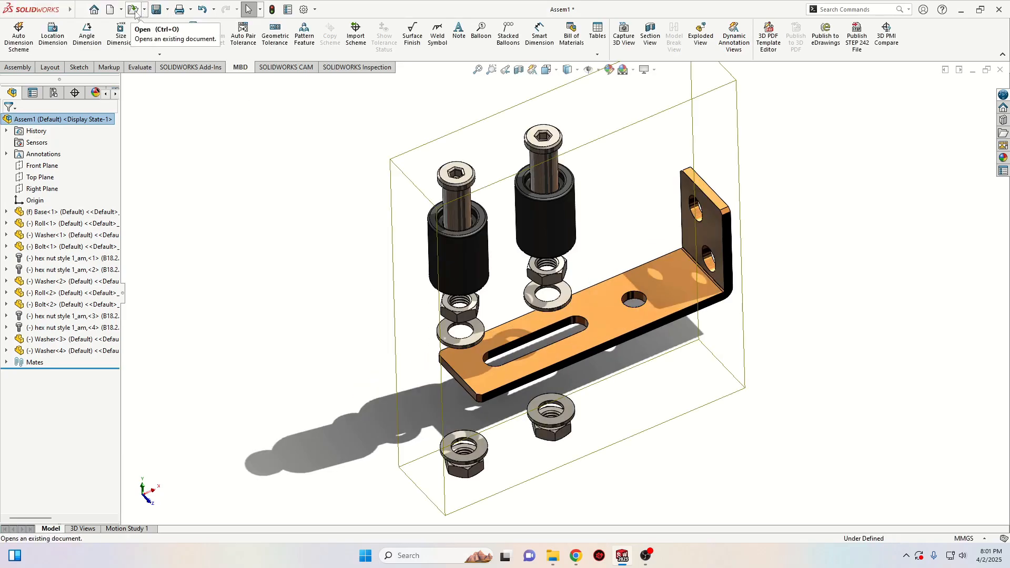
pyautogui.click(110, 10)
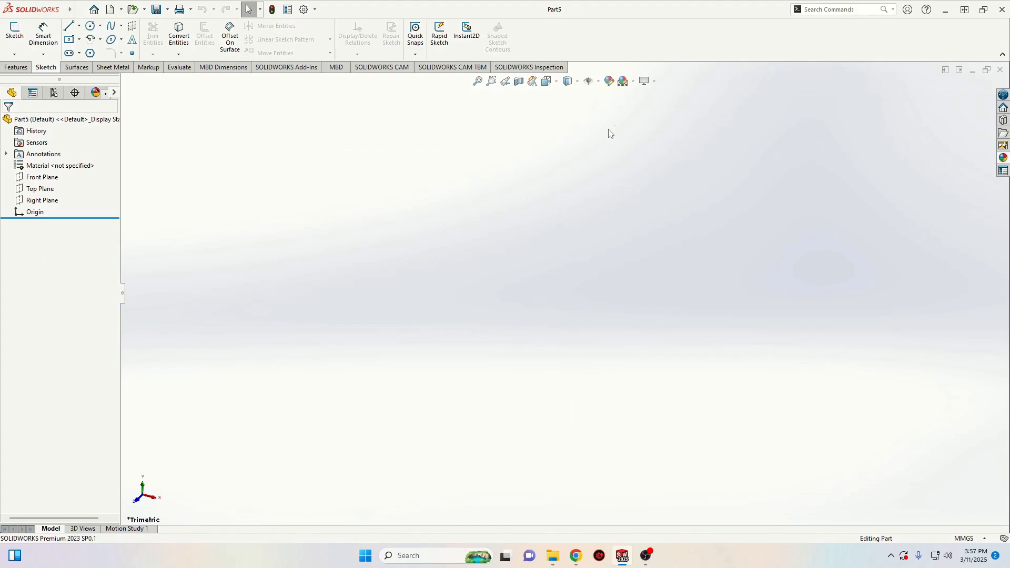
pyautogui.click(633, 81)
pyautogui.click(650, 108)
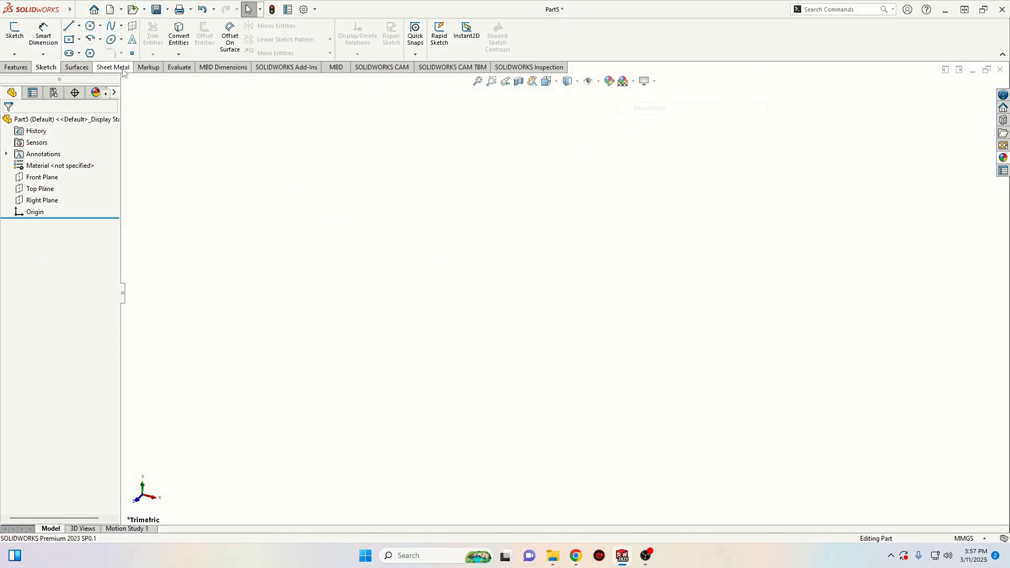
# Hide the Sheet Metal command set, restore it and bring its tools into view.
pyautogui.rightClick(73, 69)
pyautogui.moveTo(120, 104)
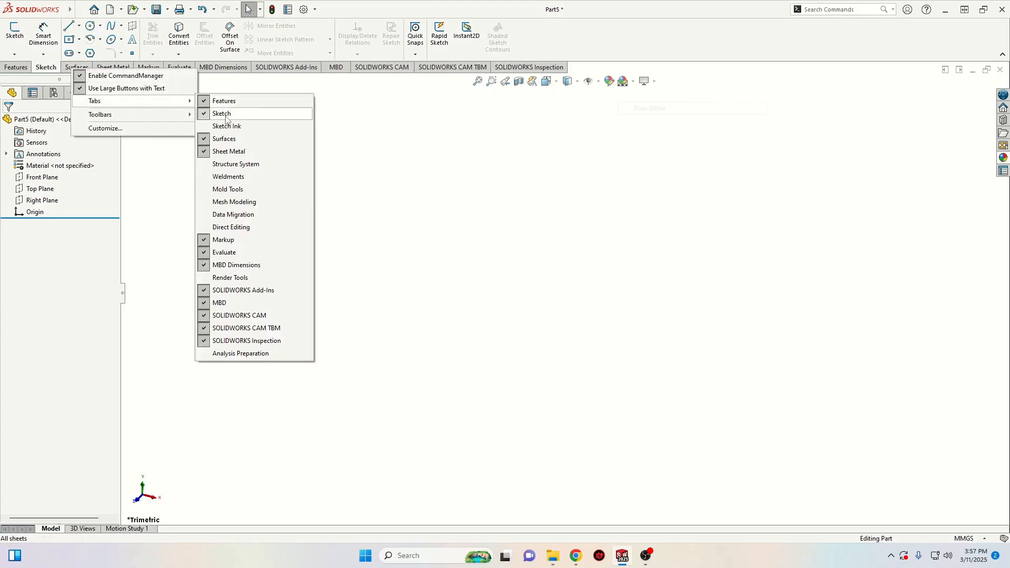
pyautogui.click(226, 152)
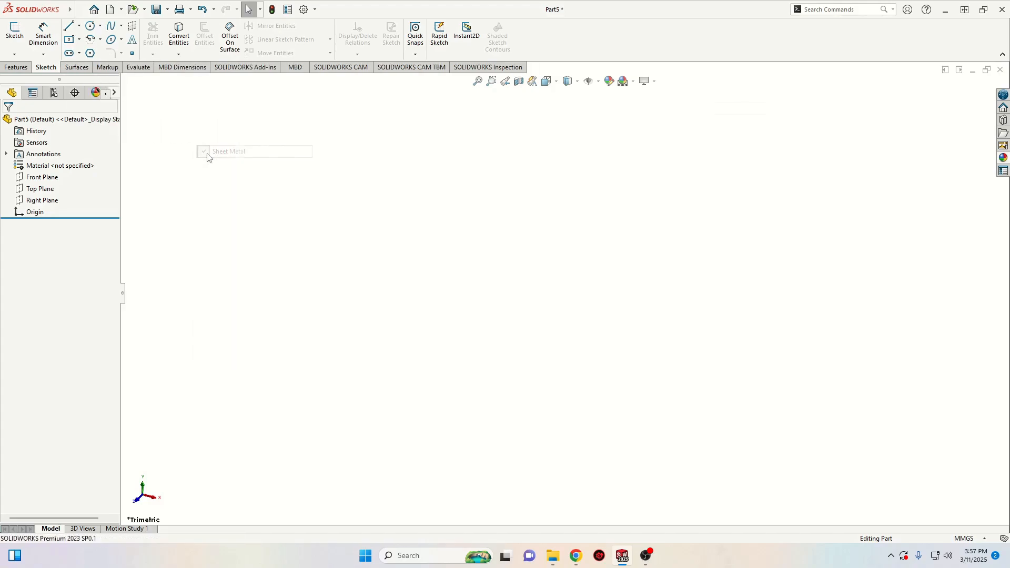
pyautogui.rightClick(105, 67)
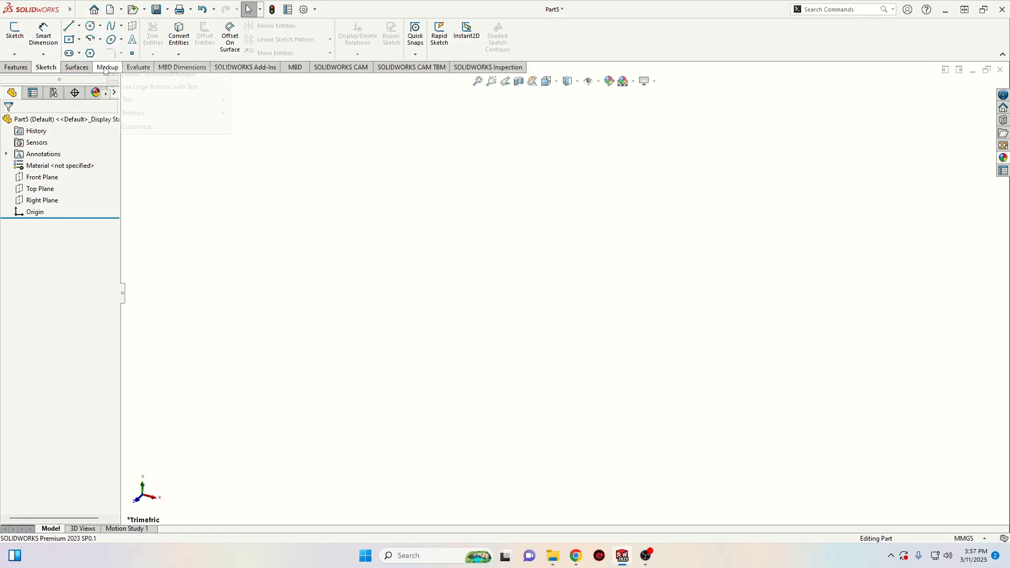
pyautogui.moveTo(158, 100)
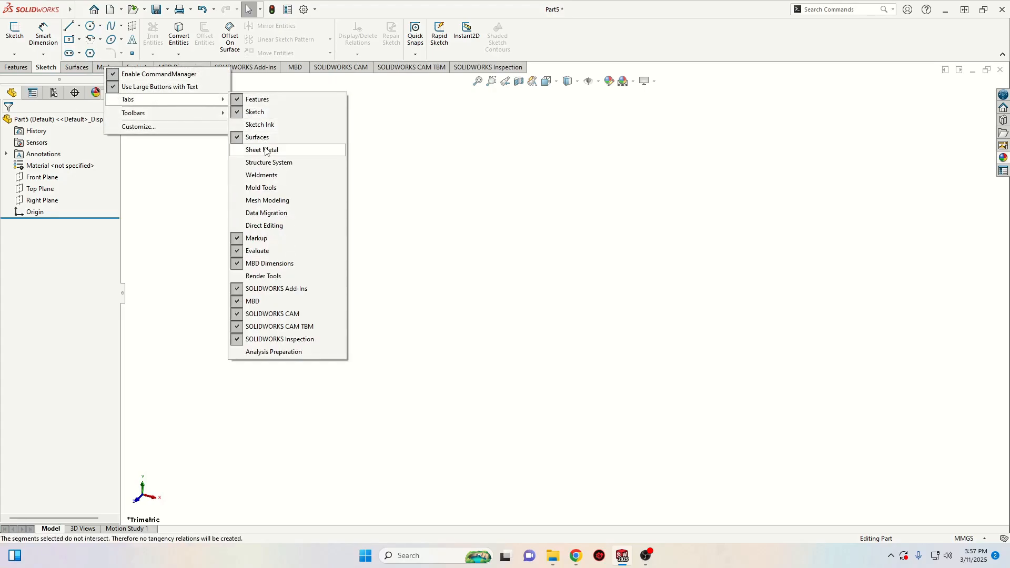
pyautogui.click(256, 152)
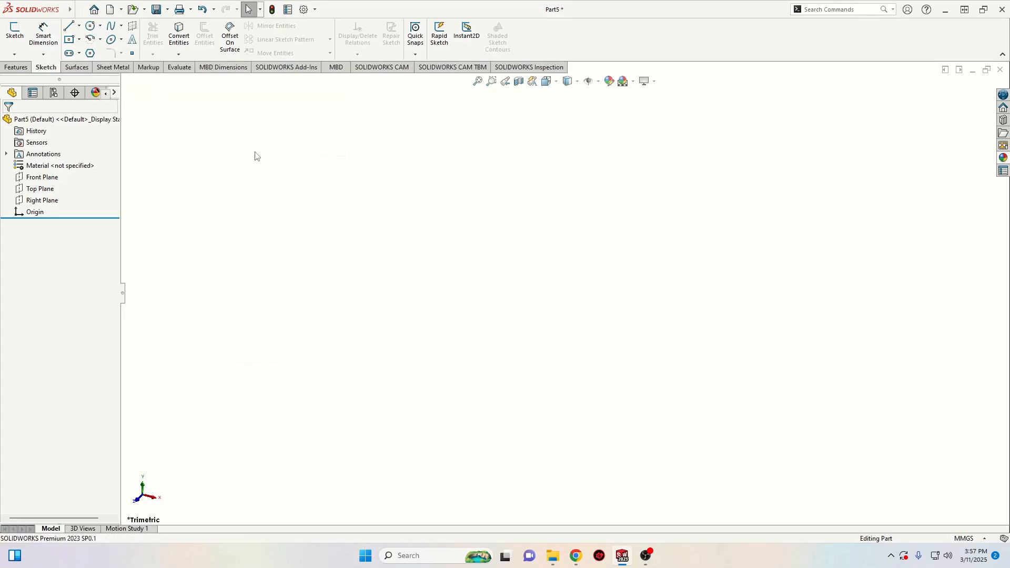
pyautogui.click(114, 68)
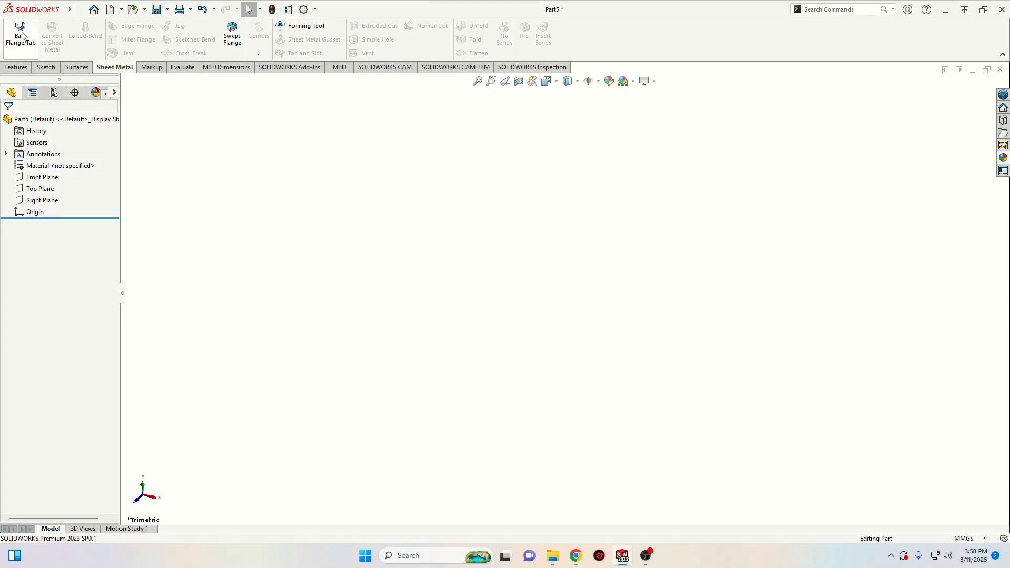
# On the Top Plane, sketch a wide center rectangle about 54 mm high, centred on the origin.
pyautogui.click(45, 70)
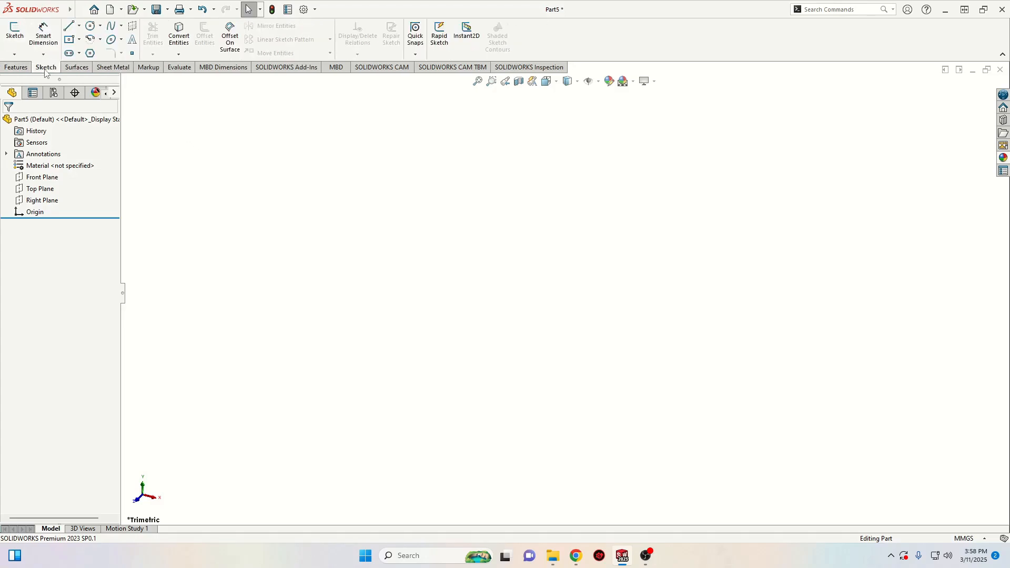
pyautogui.click(40, 190)
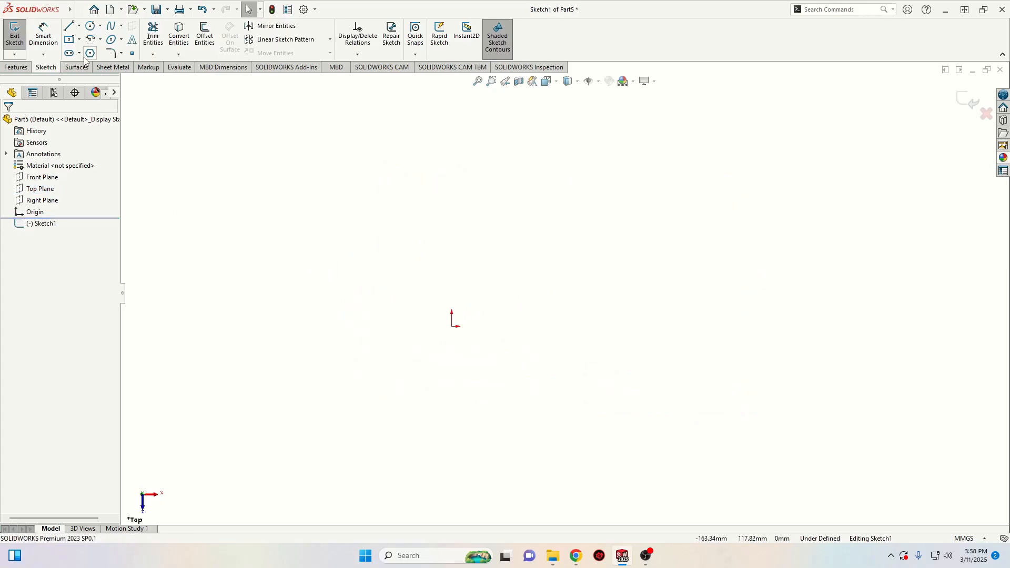
pyautogui.click(68, 40)
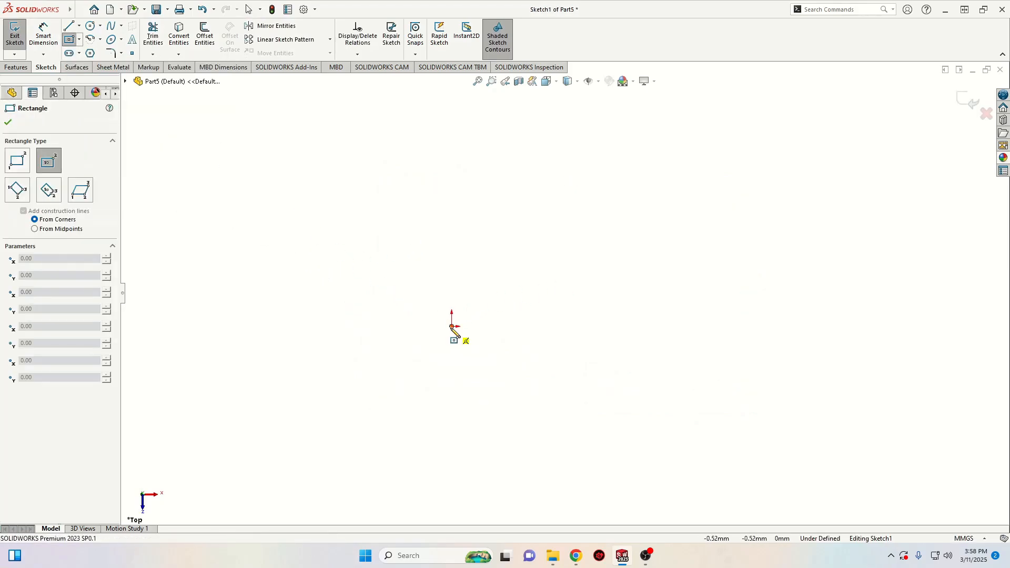
pyautogui.moveTo(451, 326)
pyautogui.mouseDown()
pyautogui.moveTo(532, 368)
pyautogui.moveTo(680, 380)
pyautogui.mouseUp()
pyautogui.press('Escape')
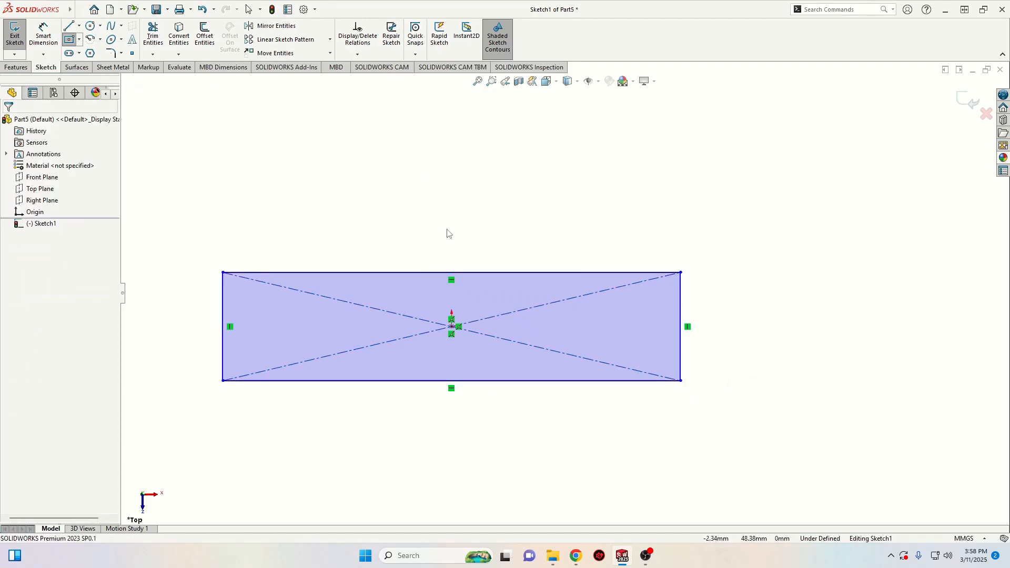
pyautogui.keyDown('ctrl'); pyautogui.moveTo(447, 240); pyautogui.dragTo(463, 238, button='middle'); pyautogui.keyUp('ctrl')
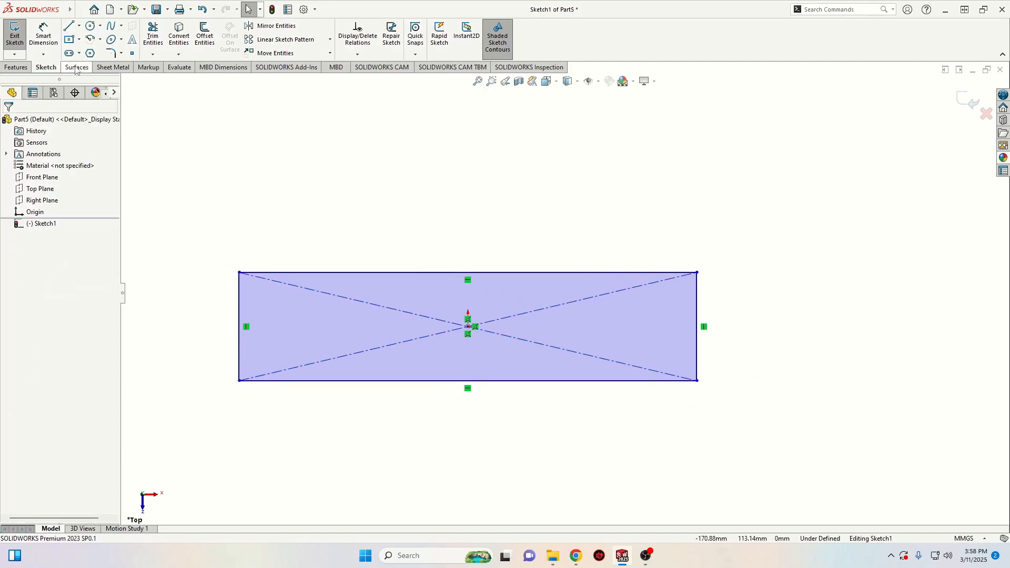
# Dimension the rectangle's left edge to 40 mm.
pyautogui.click(43, 32)
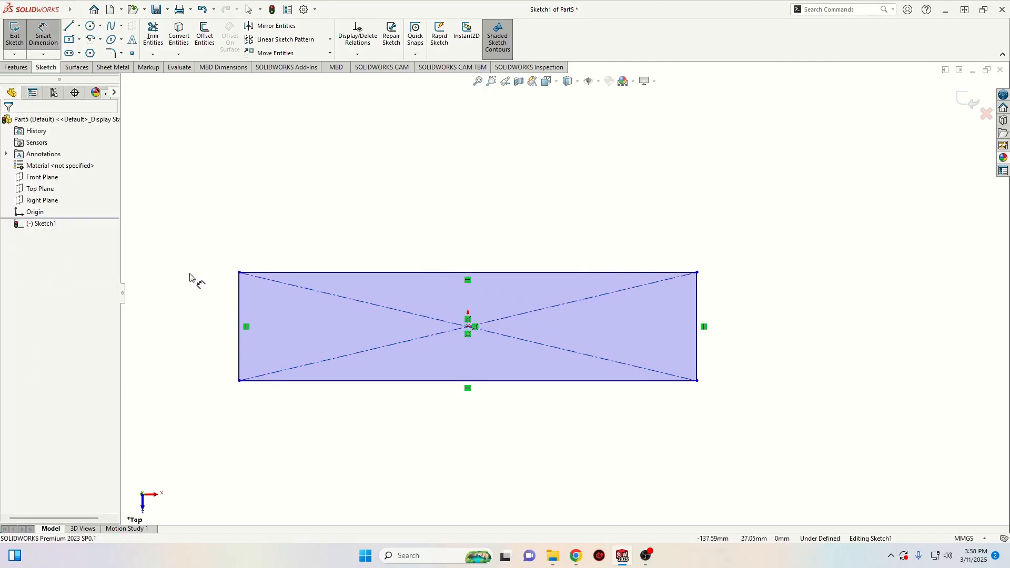
pyautogui.click(239, 318)
pyautogui.click(200, 318)
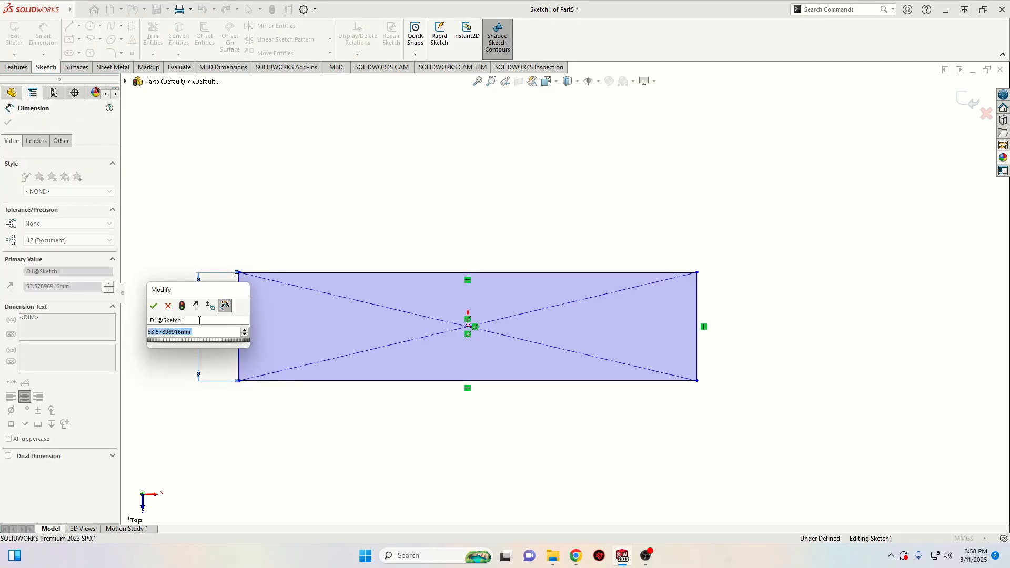
pyautogui.write('40')
pyautogui.press('Return')
# Draw a vertical centerline across the rectangle's full height, about 137 mm from its left edge.
pyautogui.click(79, 25)
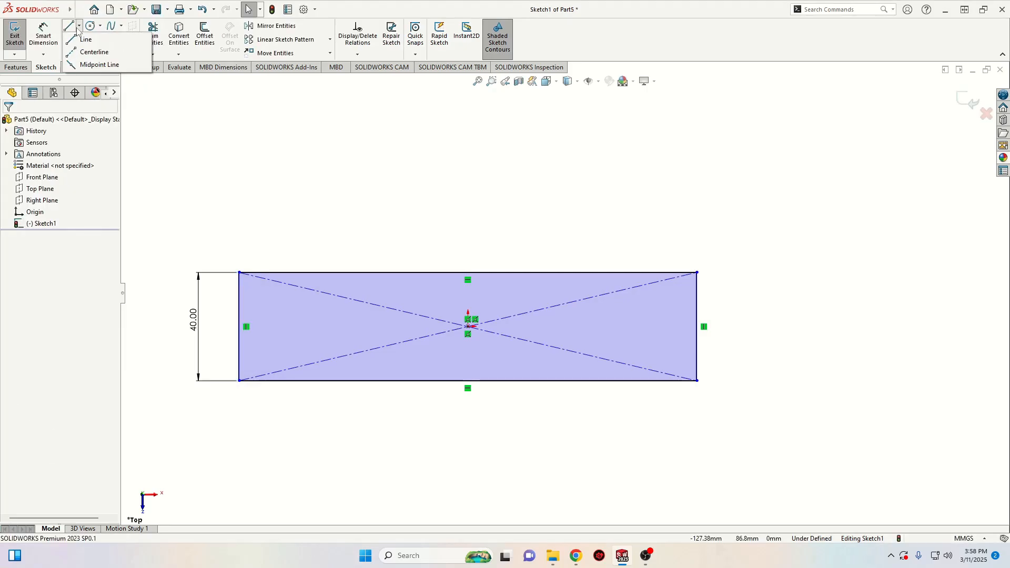
pyautogui.click(89, 49)
pyautogui.click(610, 273)
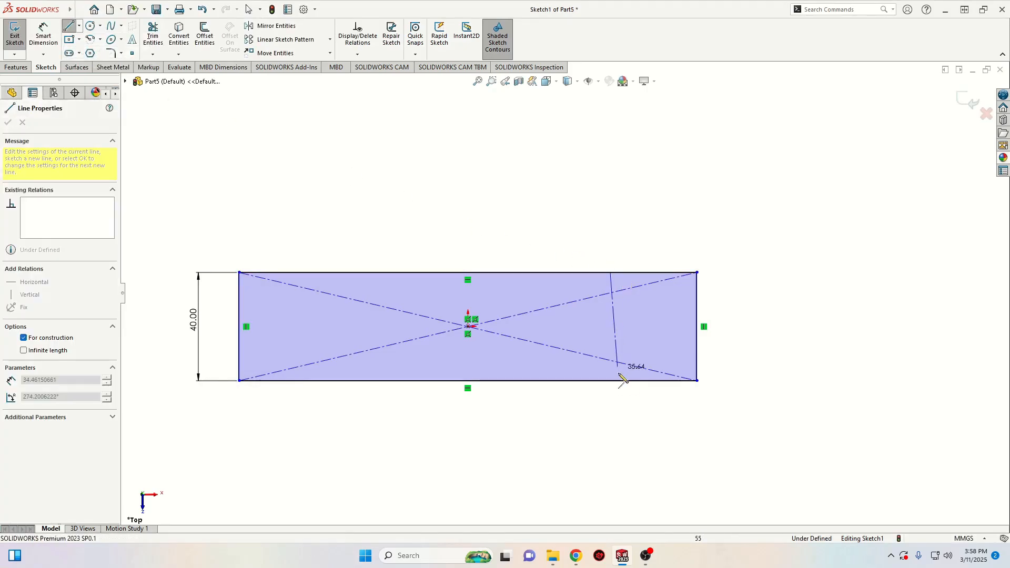
pyautogui.click(611, 380)
pyautogui.press('Escape')
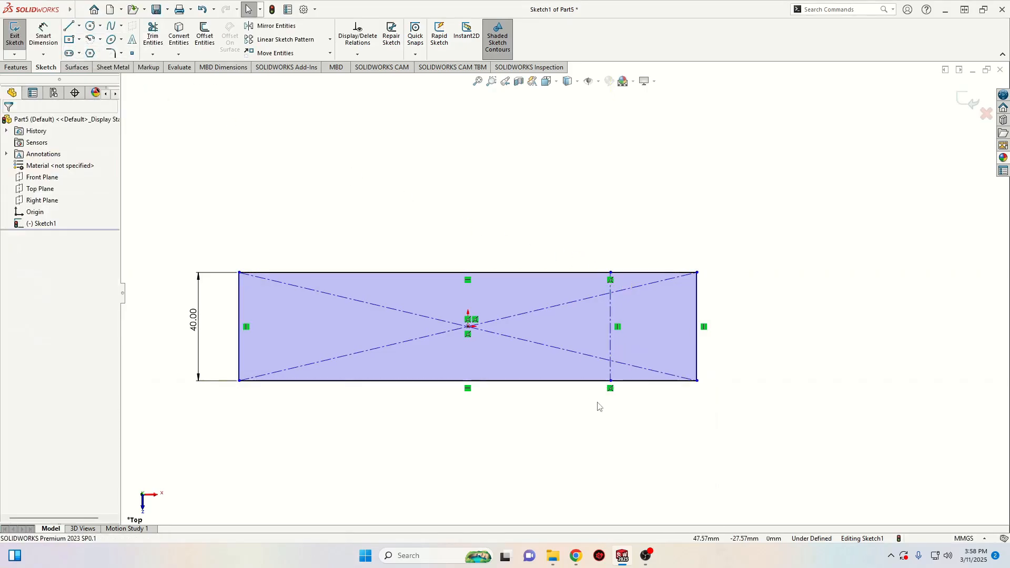
# Dimension the distance from the rectangle's left edge to the vertical centerline as 150 mm.
pyautogui.click(43, 33)
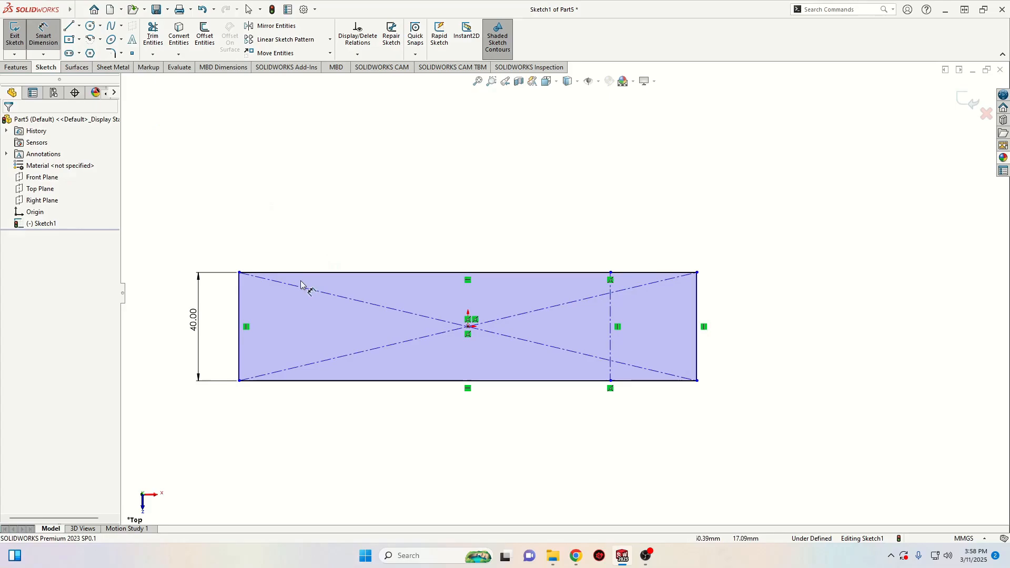
pyautogui.click(240, 294)
pyautogui.click(609, 310)
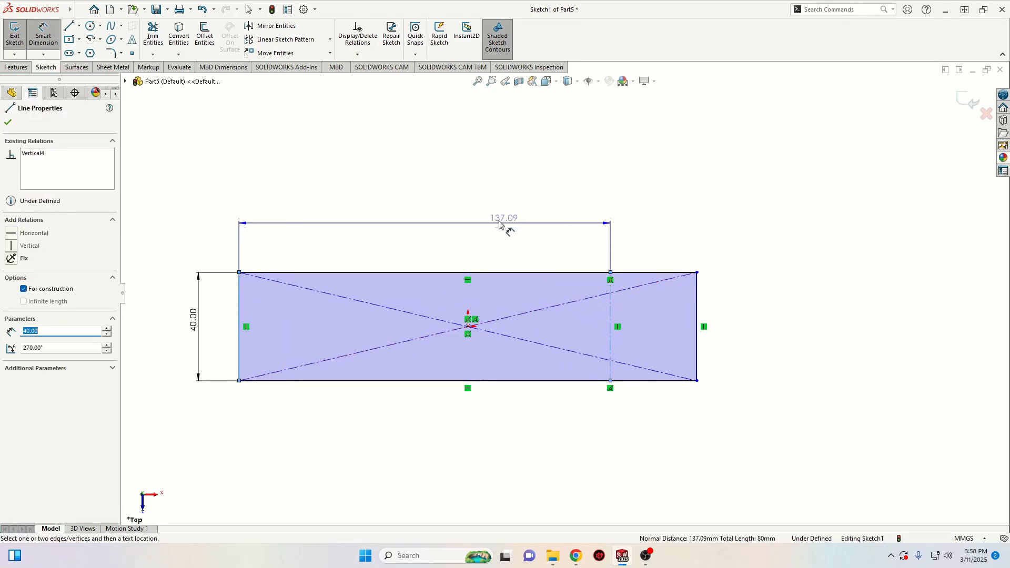
pyautogui.click(457, 206)
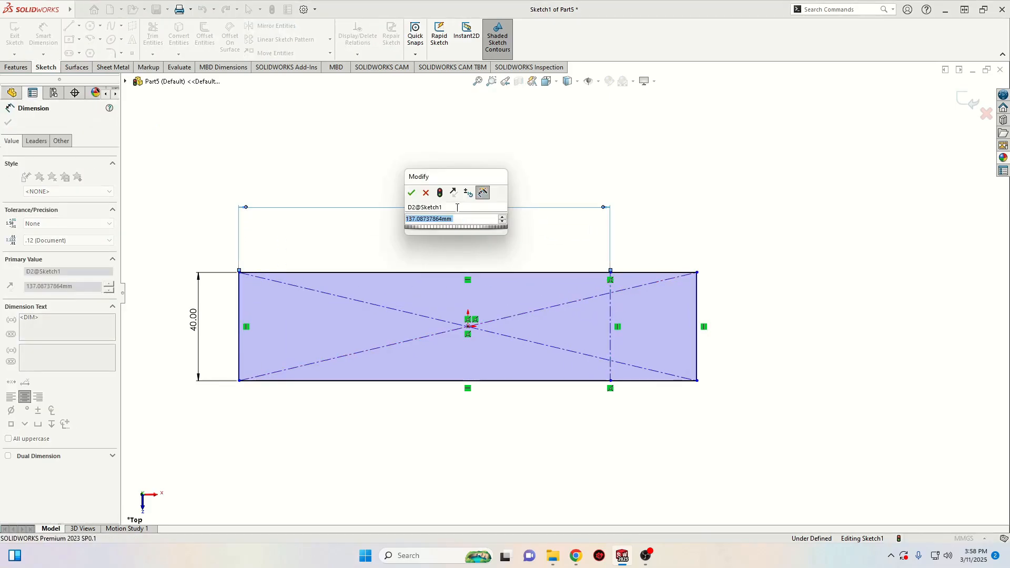
pyautogui.write('150')
pyautogui.press('Return')
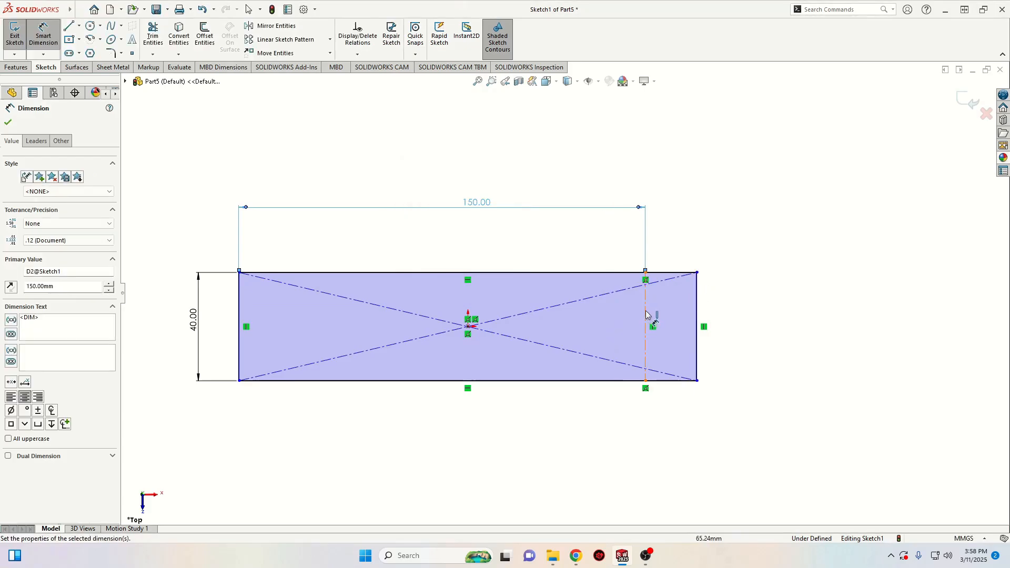
# Dimension the distance from the vertical centerline to the rectangle's right edge as 52 mm and exit the sketch.
pyautogui.click(646, 313)
pyautogui.click(697, 308)
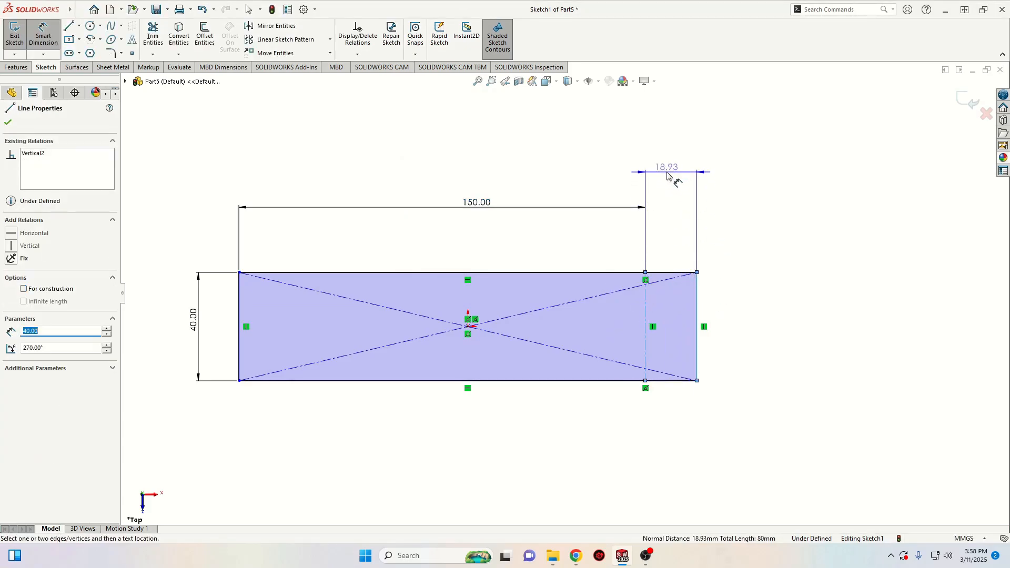
pyautogui.click(666, 168)
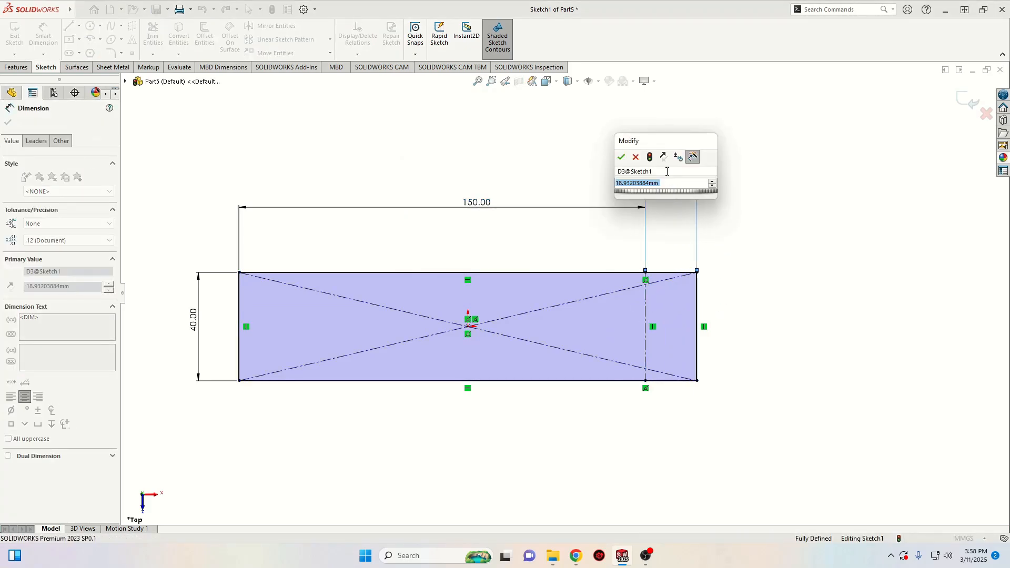
pyautogui.write('5')
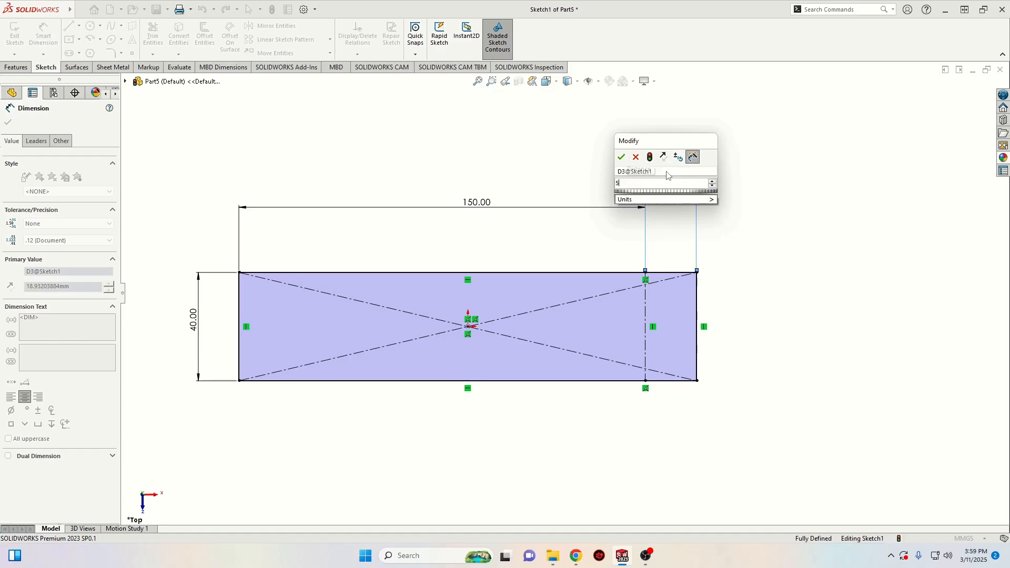
pyautogui.write('2')
pyautogui.press('Return')
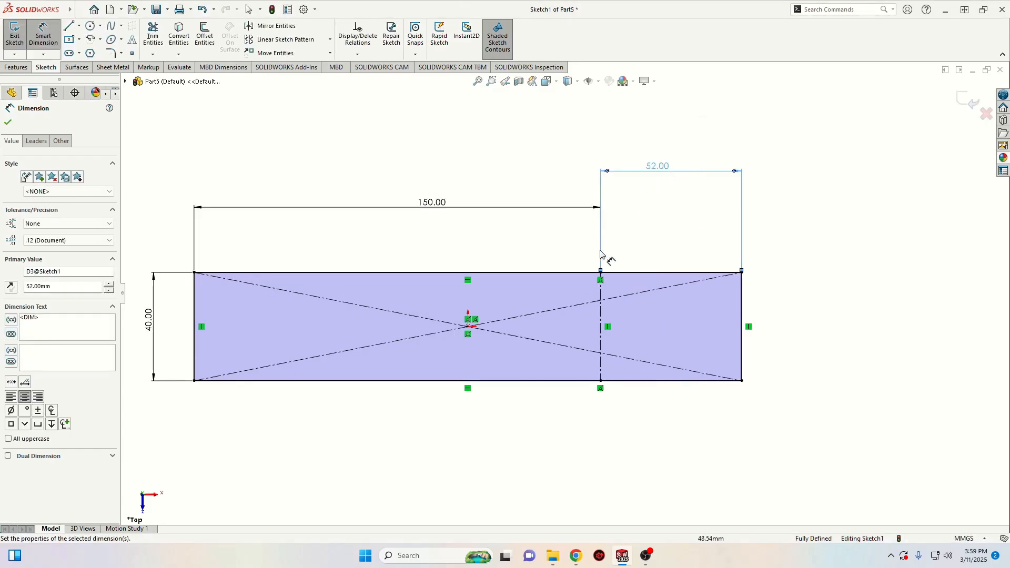
pyautogui.rightClick(311, 163)
pyautogui.click(307, 181)
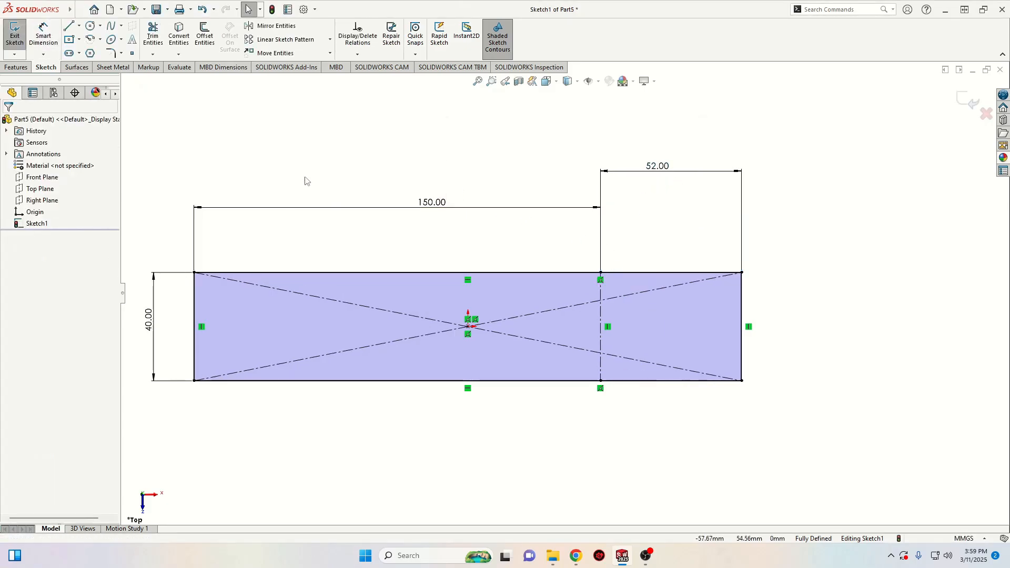
pyautogui.click(14, 33)
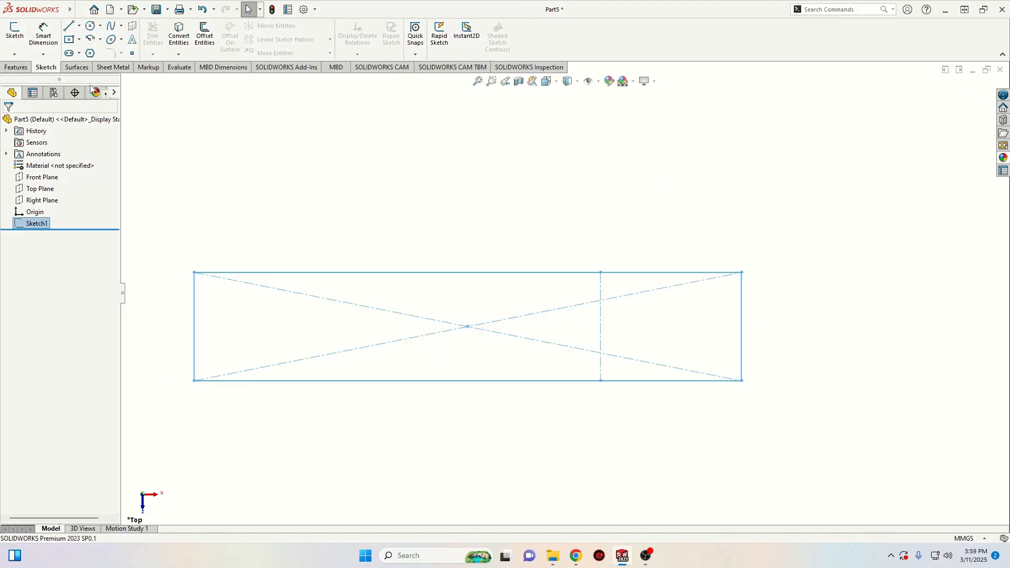
# Create a 5 mm thick sheet metal base flange from the rectangle sketch with a K-factor of 0.5.
pyautogui.click(112, 67)
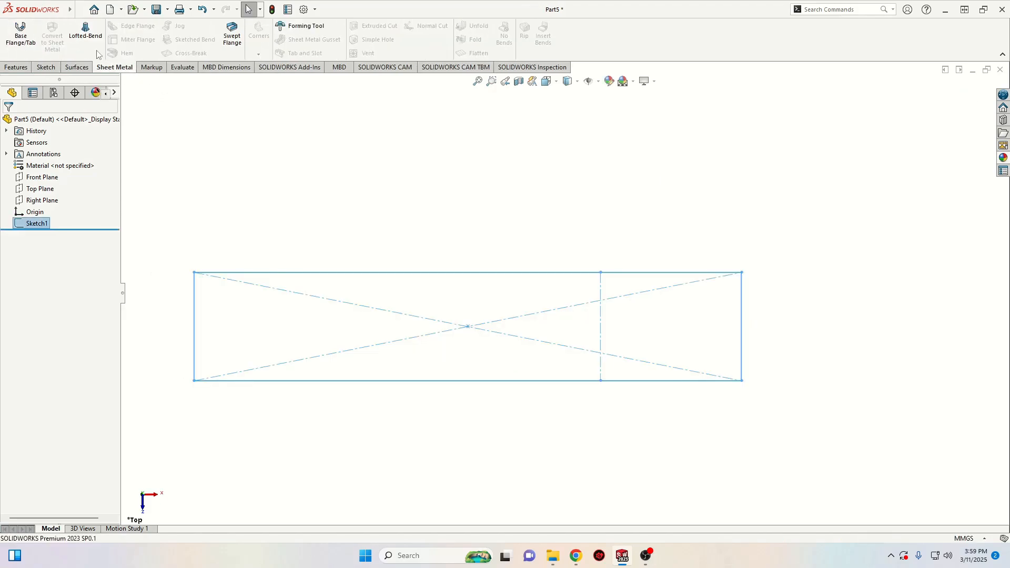
pyautogui.click(21, 35)
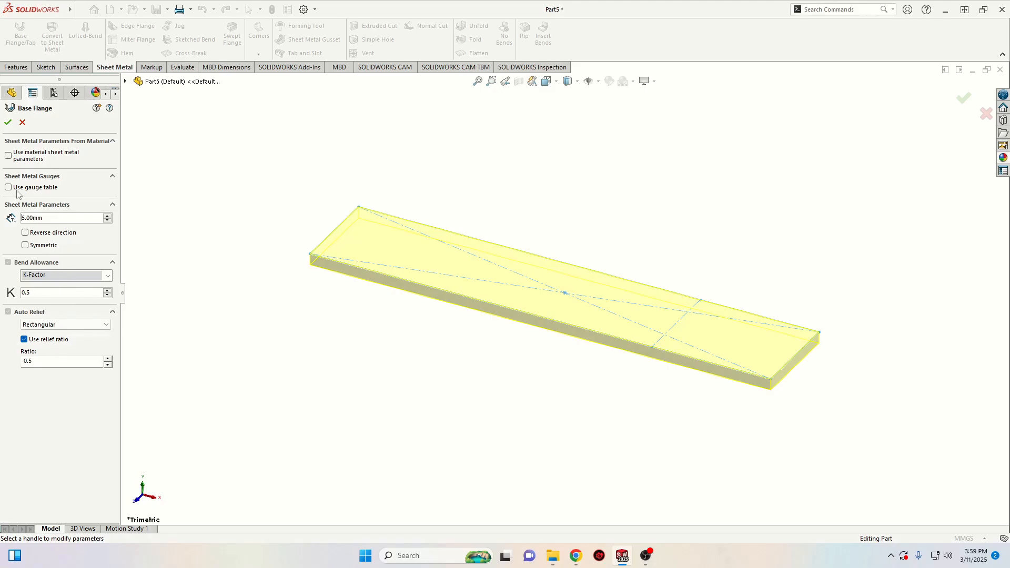
pyautogui.click(8, 122)
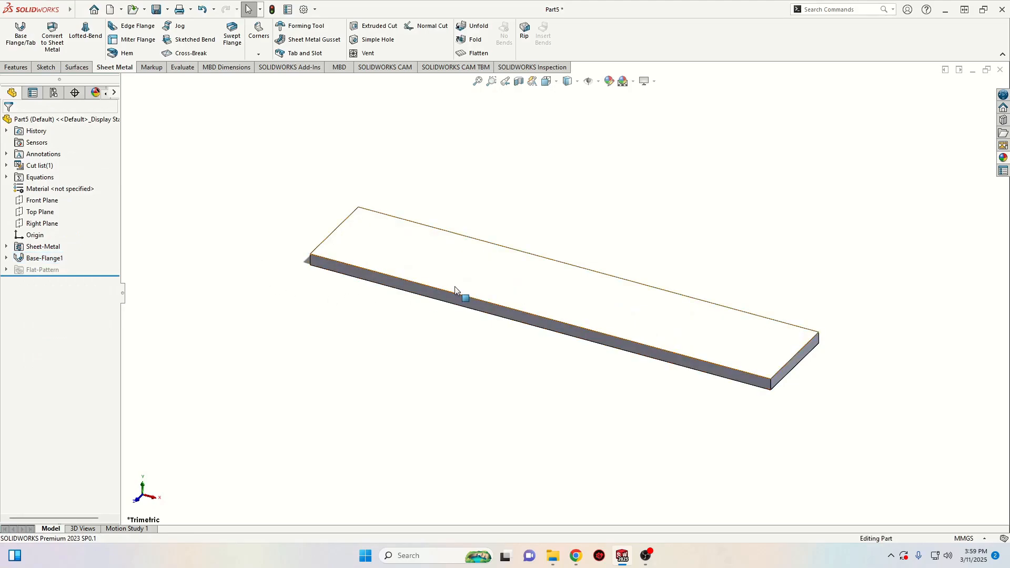
# Start a sketched bend on the plate's top face and draw a vertical bend line across its full width, about 45 mm from the right edge.
pyautogui.moveTo(445, 322); pyautogui.dragTo(640, 352, button='middle')
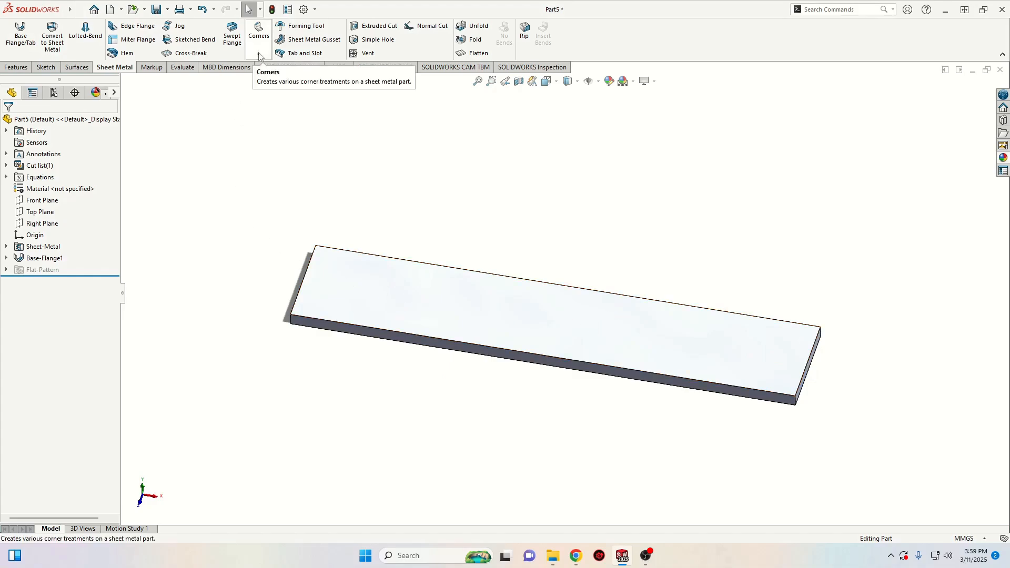
pyautogui.click(202, 44)
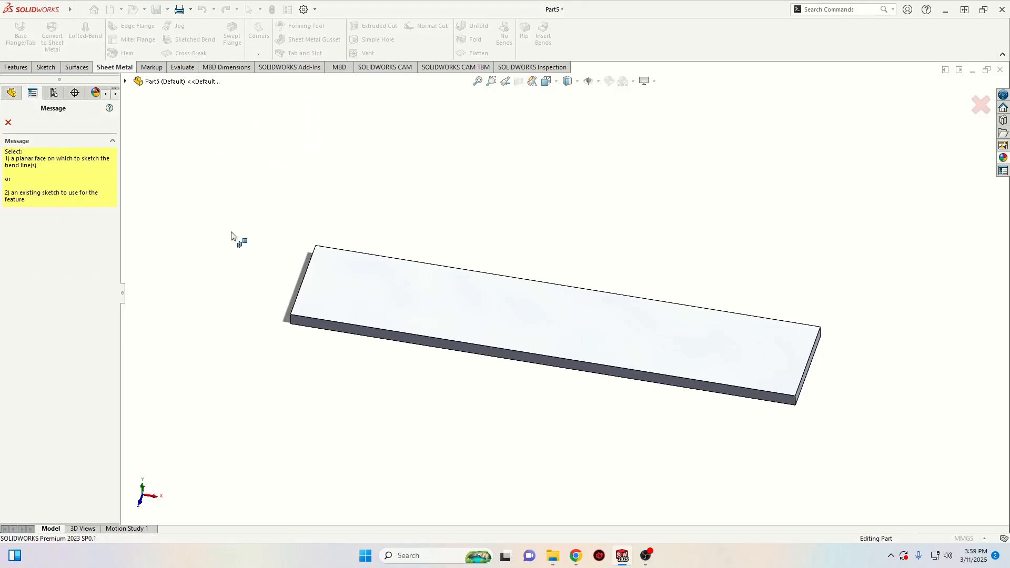
pyautogui.click(588, 323)
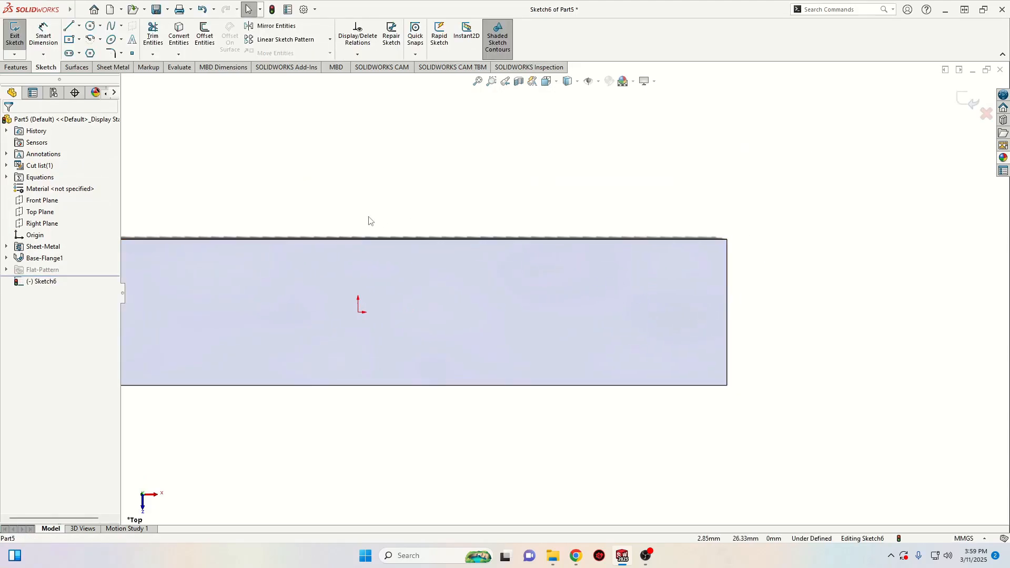
pyautogui.click(68, 26)
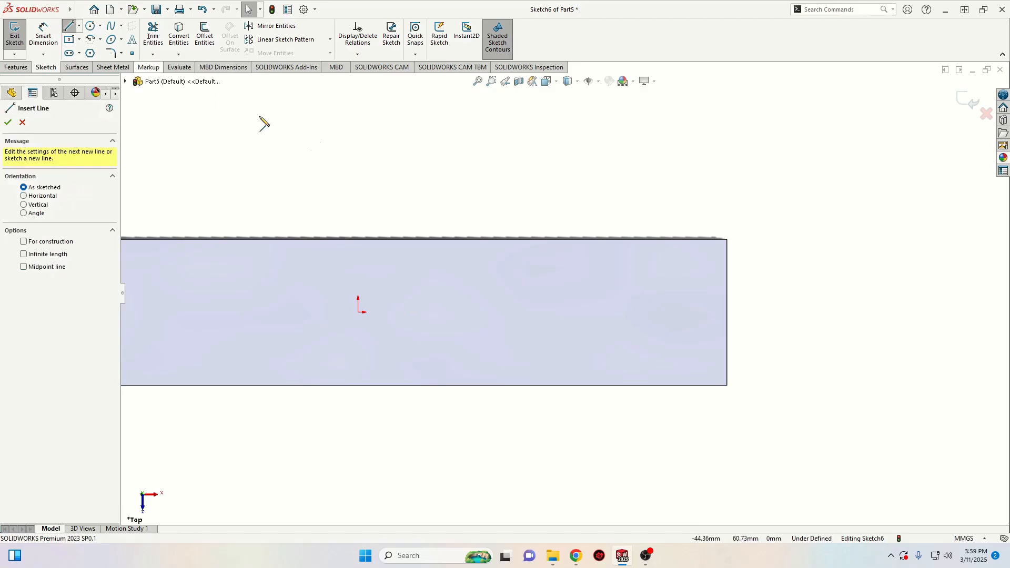
pyautogui.click(562, 238)
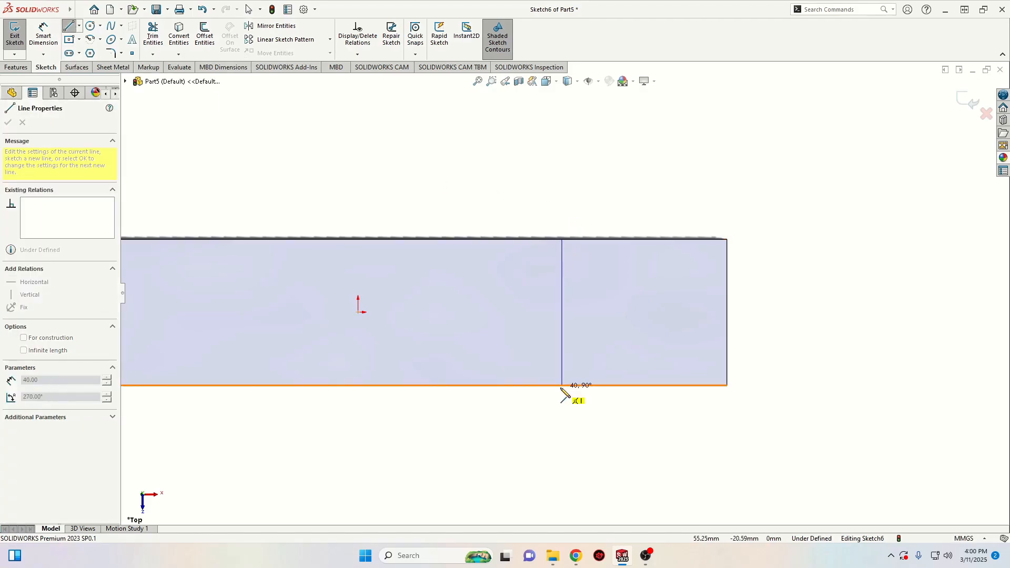
pyautogui.click(562, 386)
pyautogui.press('Escape')
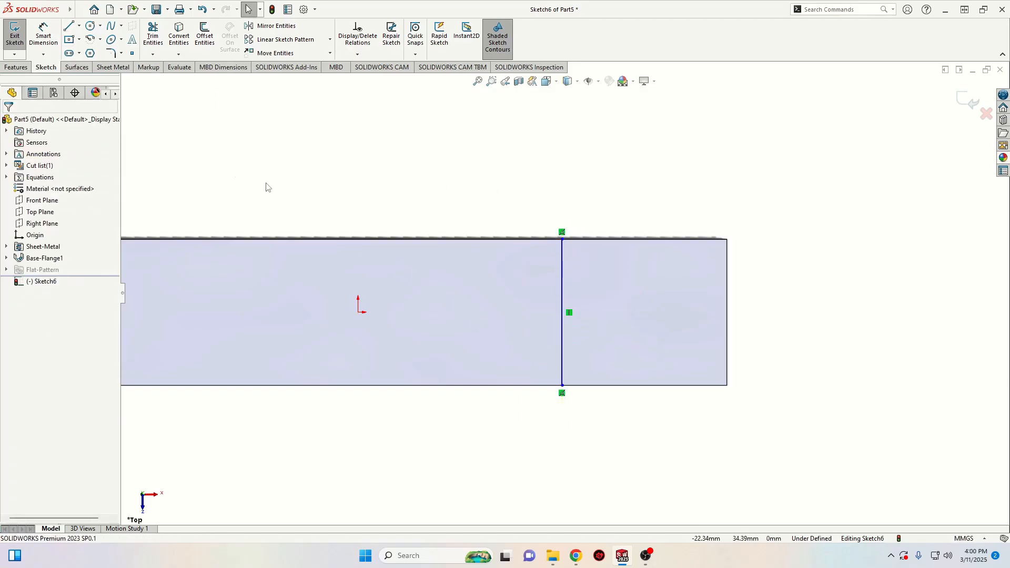
# Dimension the distance from the bend line to the plate's right edge as 55 mm.
pyautogui.click(43, 34)
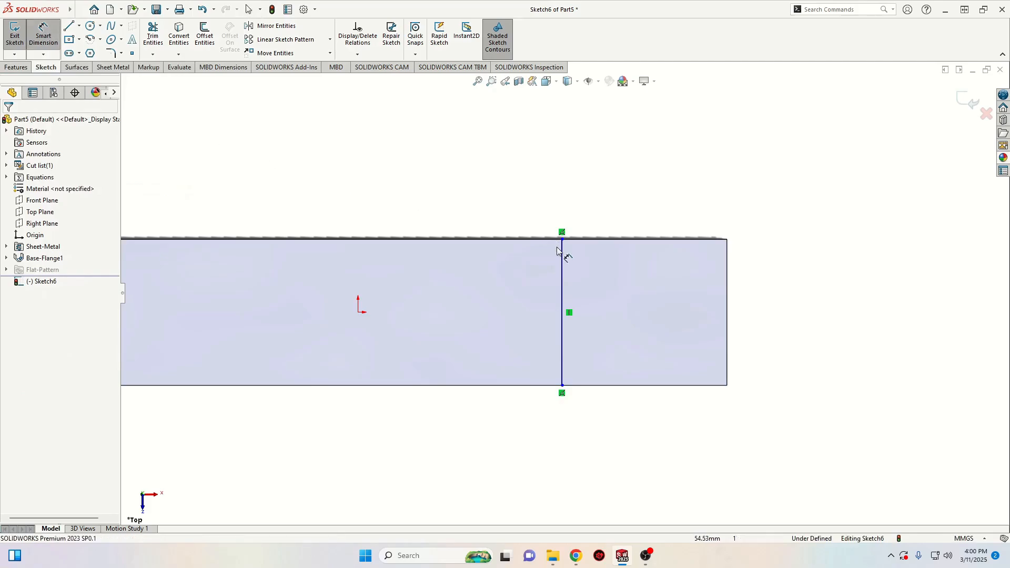
pyautogui.click(563, 271)
pyautogui.click(728, 281)
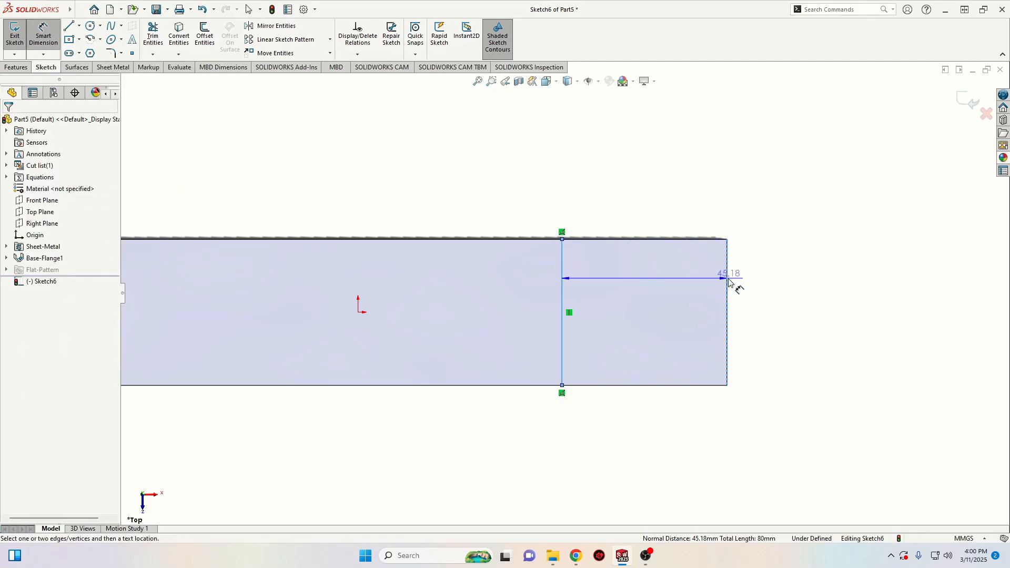
pyautogui.click(658, 184)
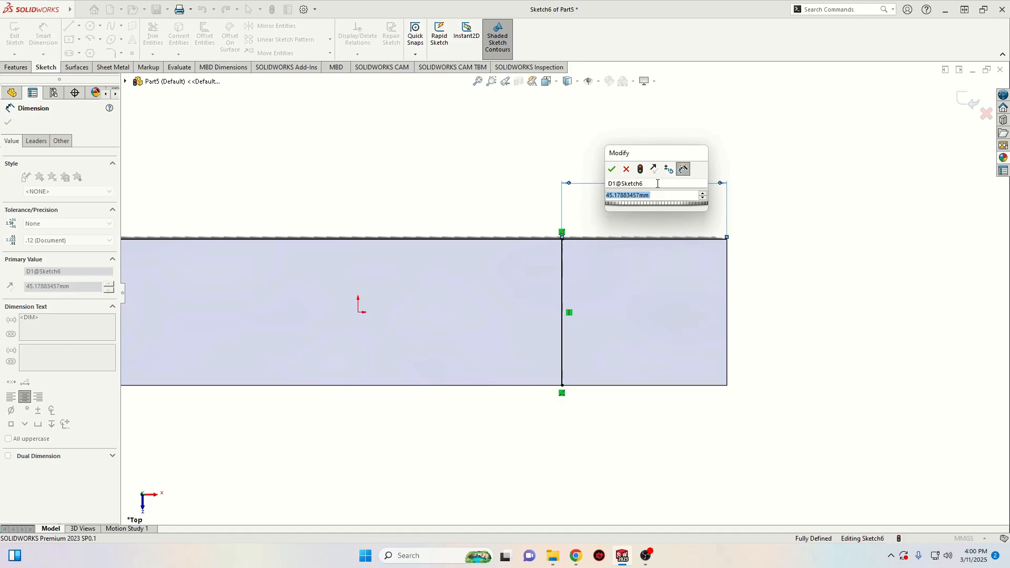
pyautogui.write('55')
pyautogui.press('Return')
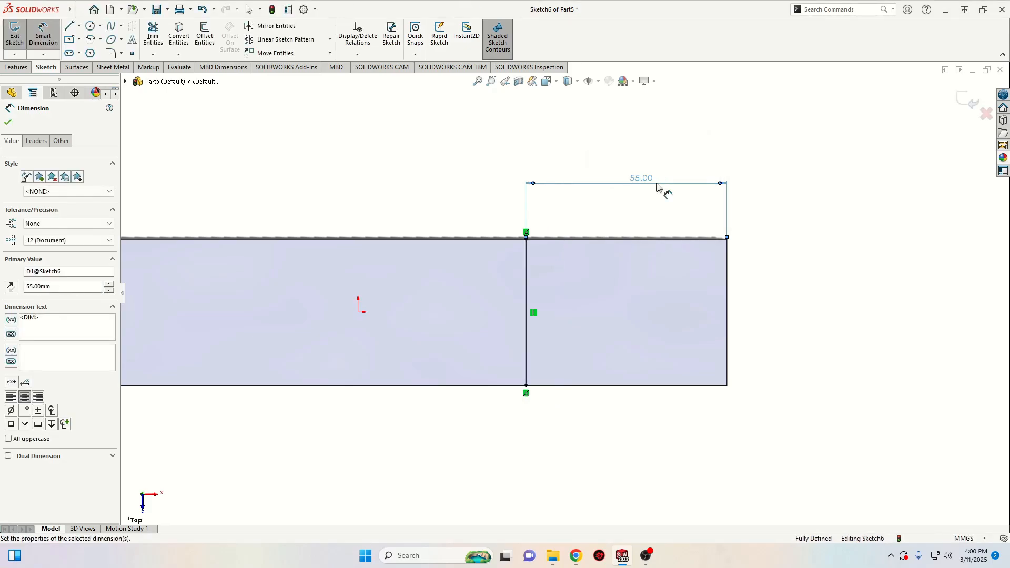
pyautogui.rightClick(348, 175)
pyautogui.click(390, 212)
pyautogui.scroll(3, 377, 209)
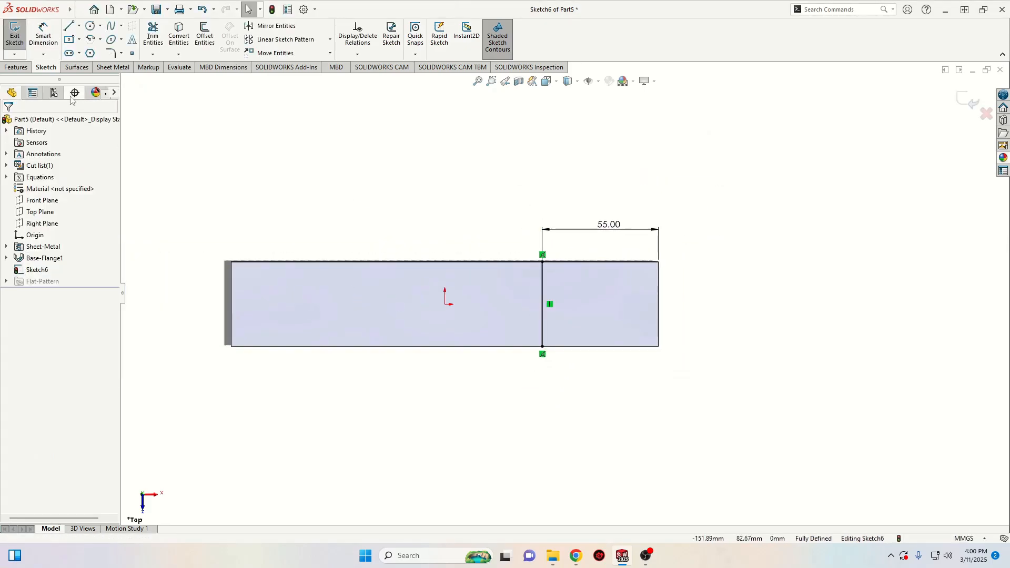
# Finish the bend sketch and bend the short end up 90 degrees with the default radius, keeping the plate's longer portion fixed.
pyautogui.click(14, 36)
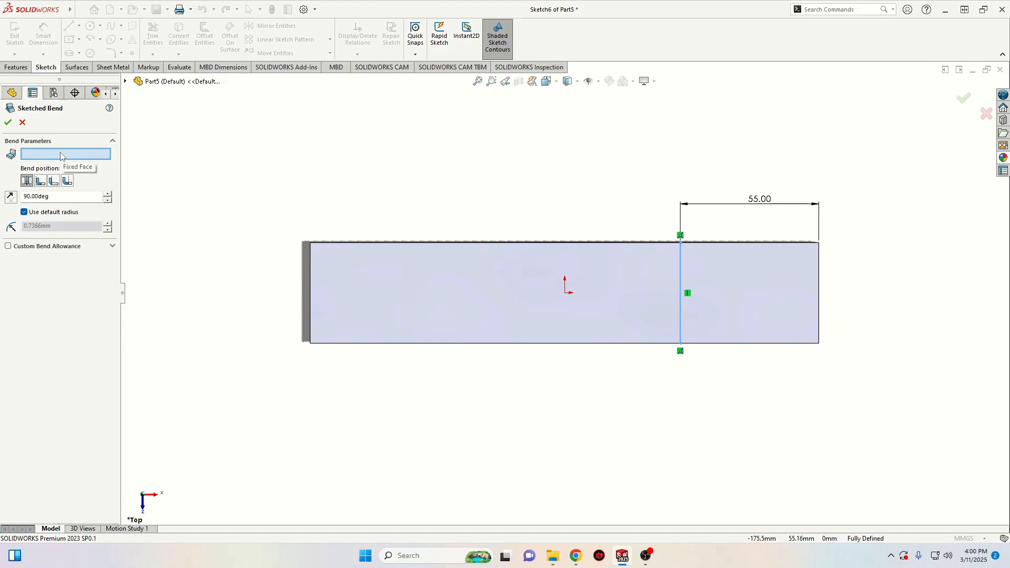
pyautogui.click(415, 277)
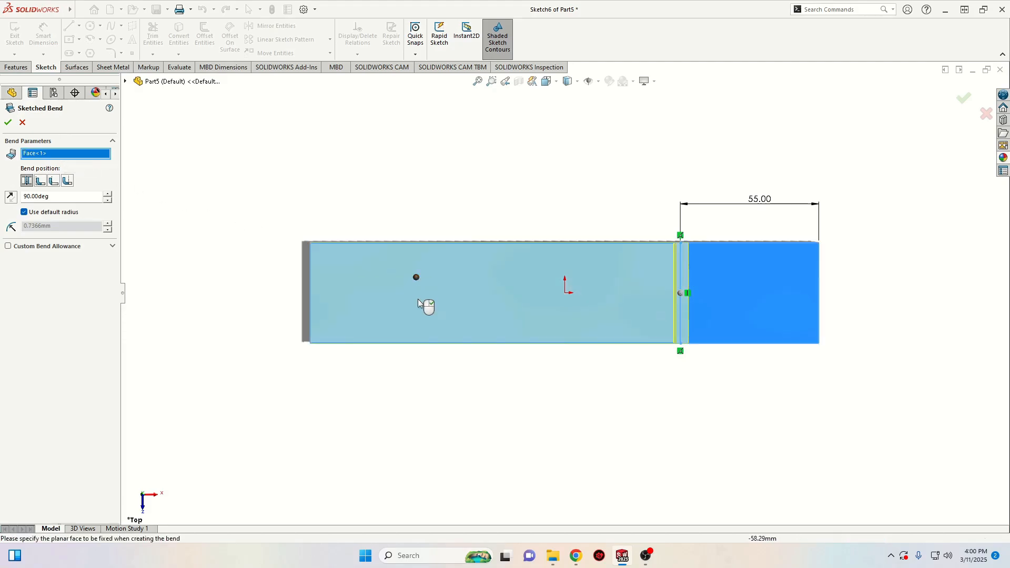
pyautogui.moveTo(437, 386); pyautogui.dragTo(422, 192, button='middle')
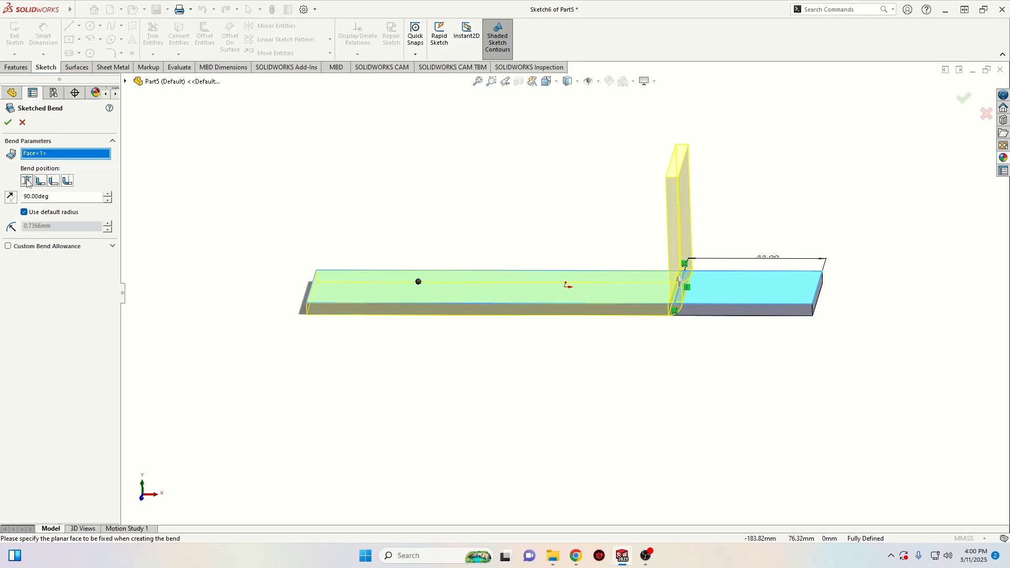
pyautogui.click(8, 123)
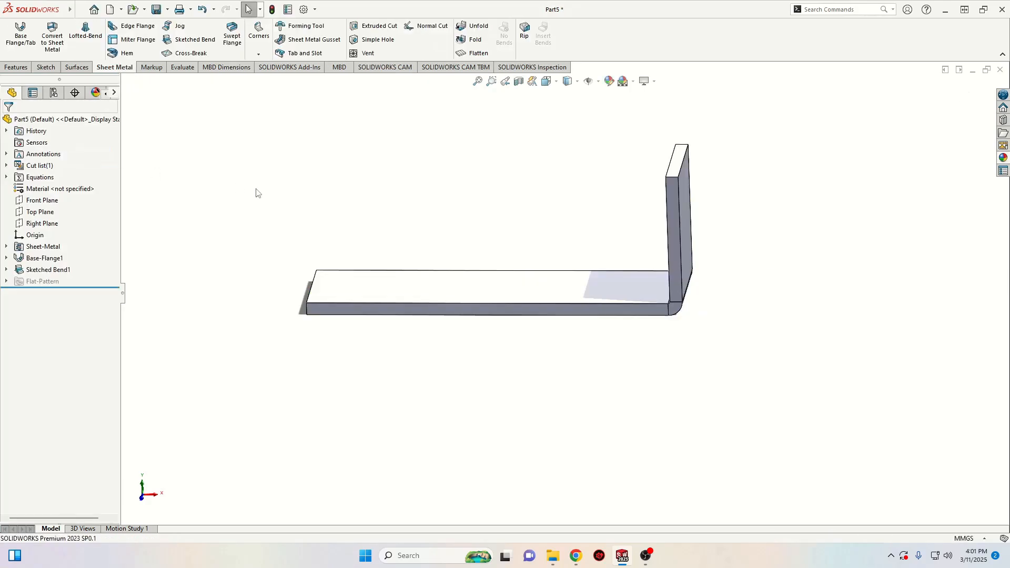
# Measure the distance from the free end of the base to the outer face of the upright flange.
pyautogui.moveTo(301, 220)
pyautogui.keyDown('ctrl'); pyautogui.mouseDown(button='middle')
pyautogui.moveTo(269, 238)
pyautogui.moveTo(289, 246)
pyautogui.moveTo(309, 235)
pyautogui.moveTo(287, 229)
pyautogui.moveTo(304, 230)
pyautogui.mouseUp(button='middle'); pyautogui.keyUp('ctrl')
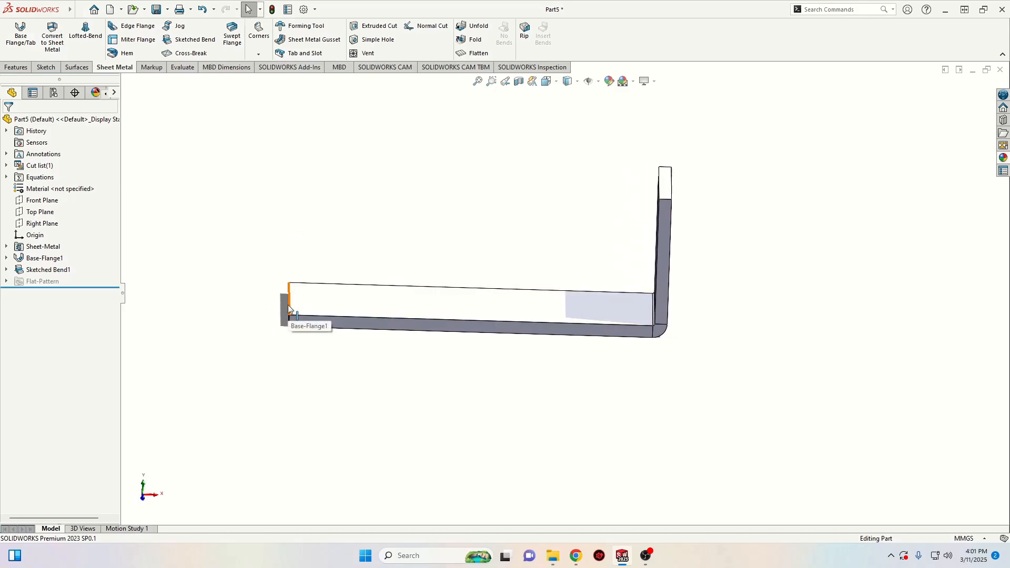
pyautogui.moveTo(288, 305); pyautogui.dragTo(516, 279, button='middle')
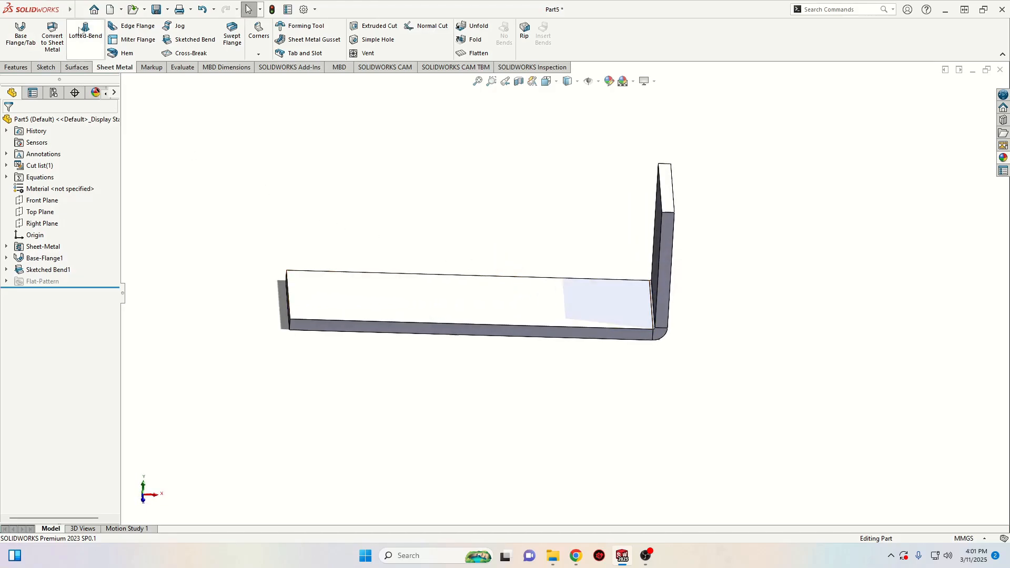
pyautogui.click(183, 67)
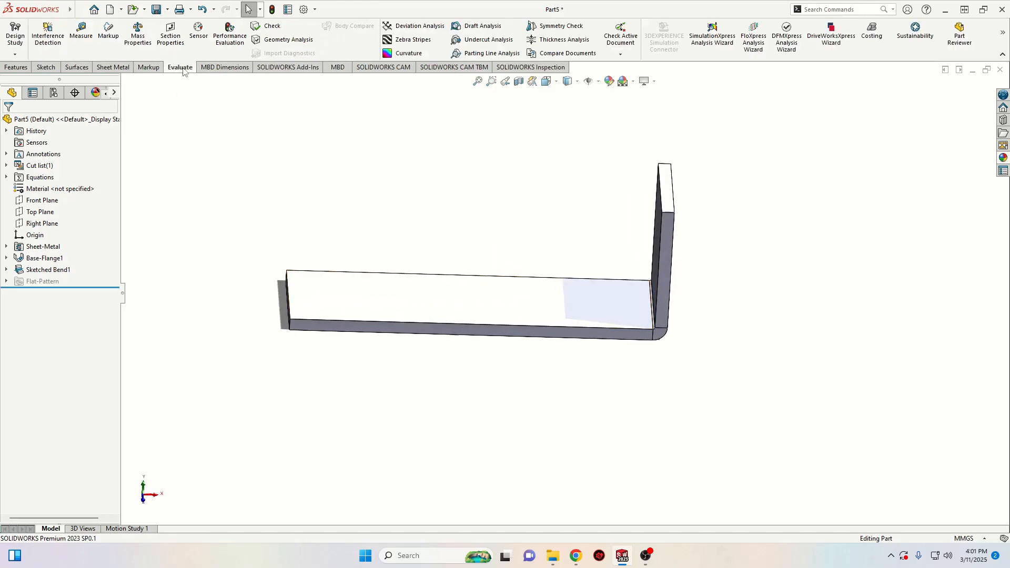
pyautogui.click(80, 36)
pyautogui.moveTo(243, 218); pyautogui.dragTo(254, 190, button='middle')
pyautogui.click(288, 297)
pyautogui.moveTo(383, 282)
pyautogui.mouseDown(button='middle')
pyautogui.moveTo(346, 268)
pyautogui.moveTo(379, 286)
pyautogui.mouseUp(button='middle')
pyautogui.click(651, 264)
pyautogui.moveTo(552, 290)
pyautogui.mouseDown(button='middle')
pyautogui.moveTo(547, 279)
pyautogui.moveTo(568, 290)
pyautogui.mouseUp(button='middle')
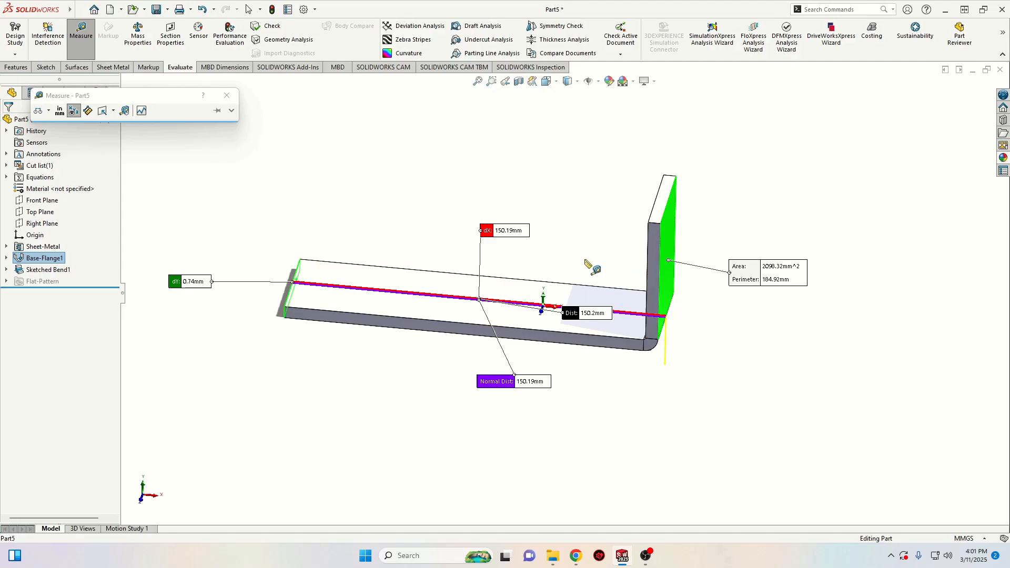
pyautogui.rightClick(322, 193)
pyautogui.click(345, 223)
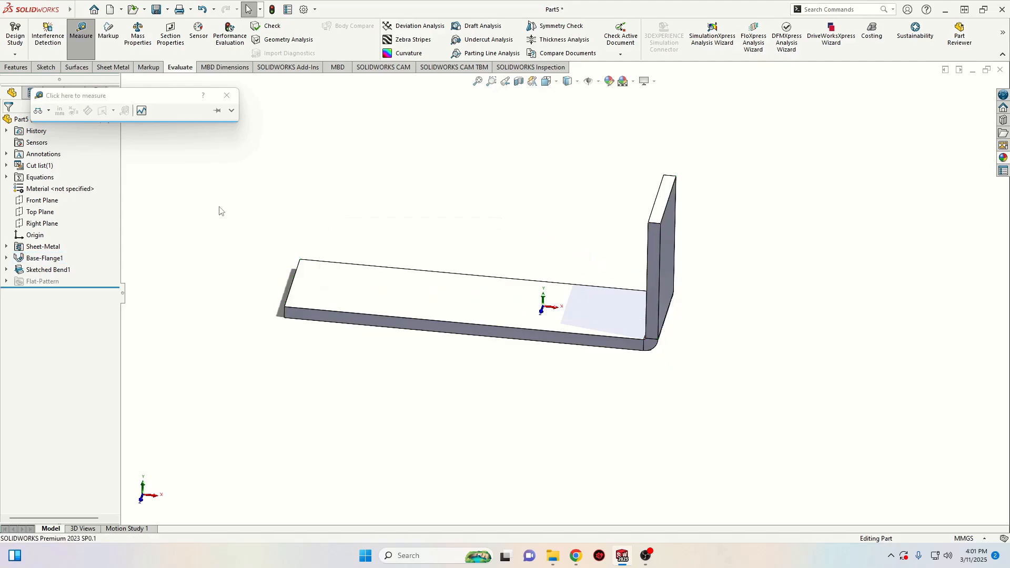
pyautogui.click(227, 95)
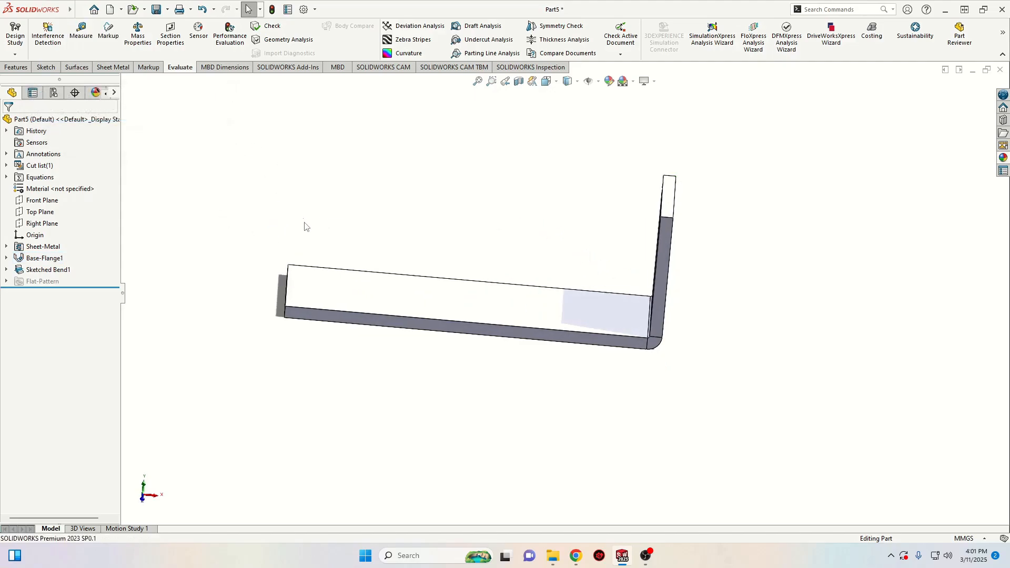
# Sketch a horizontal straight slot on the base's top face near its free end, about 41 mm between centers and 14 mm wide, level with the origin.
pyautogui.moveTo(305, 226); pyautogui.dragTo(338, 308, button='middle')
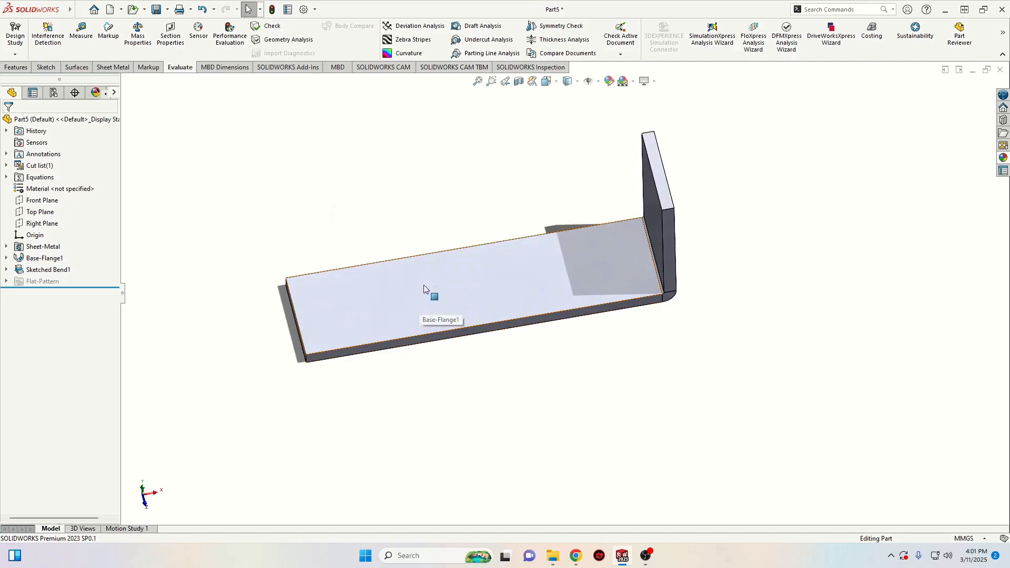
pyautogui.moveTo(585, 291)
pyautogui.mouseDown(button='middle')
pyautogui.moveTo(557, 306)
pyautogui.moveTo(514, 298)
pyautogui.moveTo(543, 295)
pyautogui.mouseUp(button='middle')
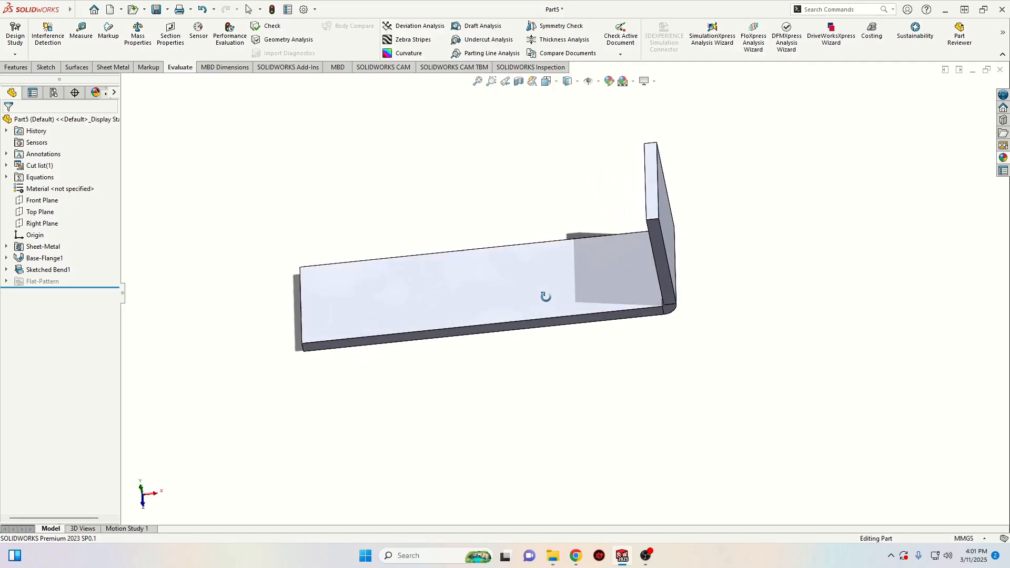
pyautogui.click(415, 291)
pyautogui.click(458, 255)
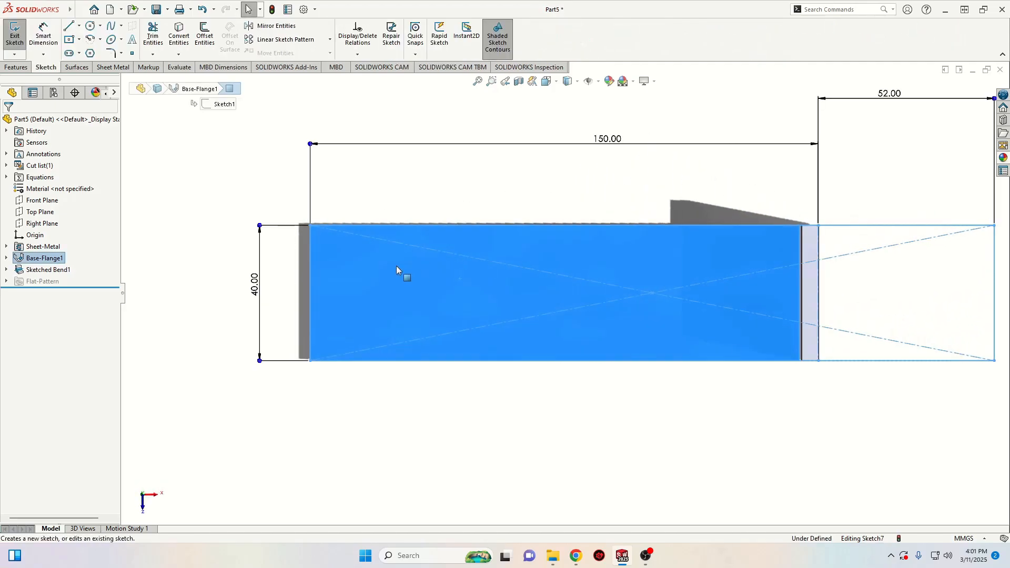
pyautogui.click(70, 53)
pyautogui.click(242, 315)
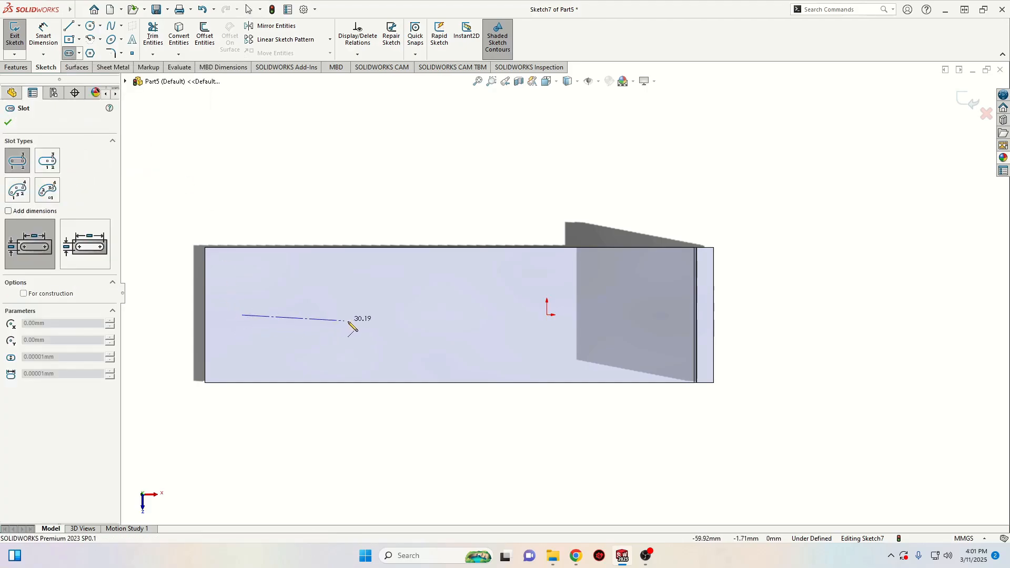
pyautogui.click(380, 316)
pyautogui.click(395, 339)
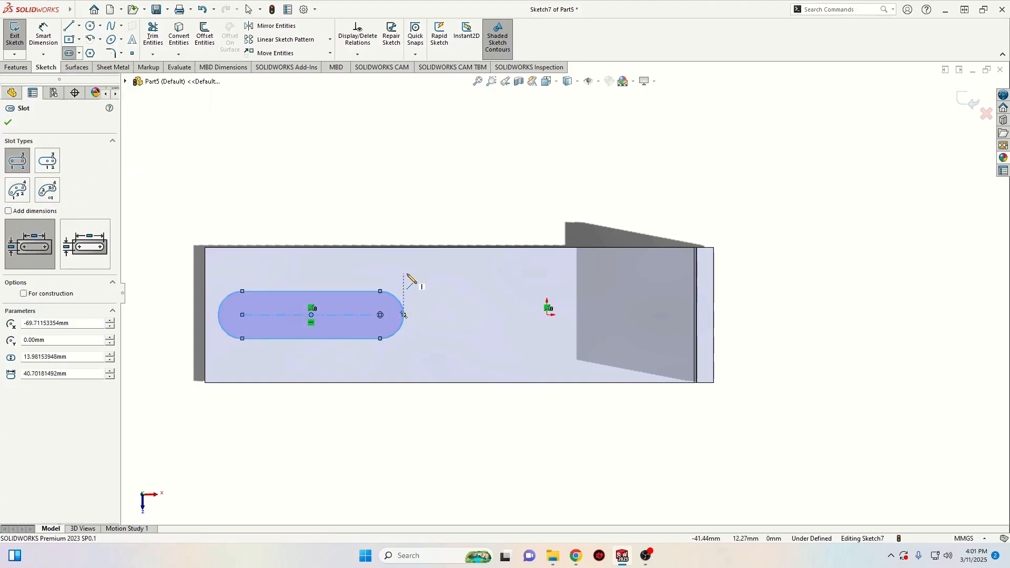
pyautogui.rightClick(408, 276)
pyautogui.click(423, 277)
# Draw a circle about 14 mm in diameter between the slot and the origin, centered about 19 mm from the origin.
pyautogui.click(90, 26)
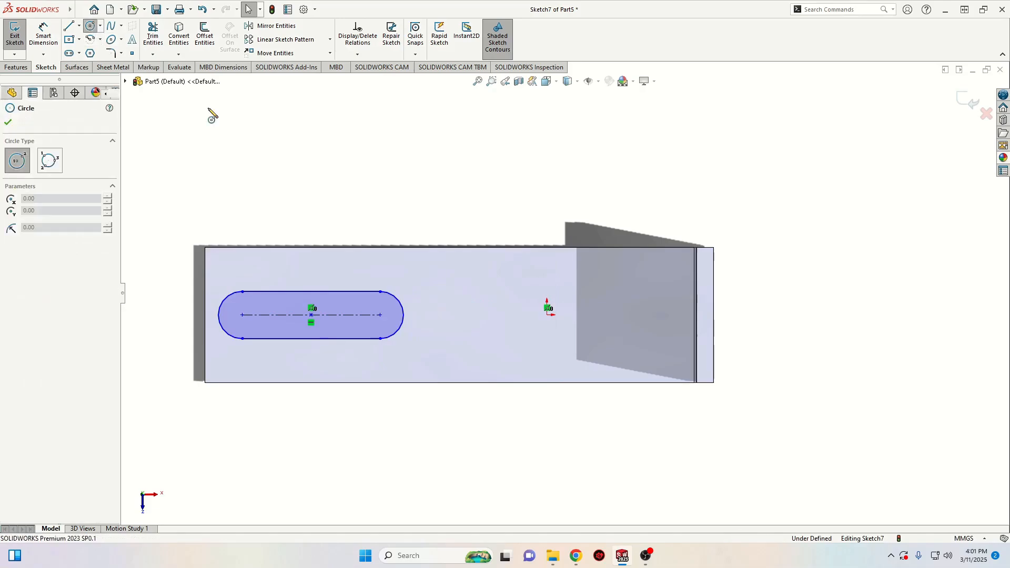
pyautogui.click(481, 314)
pyautogui.click(483, 338)
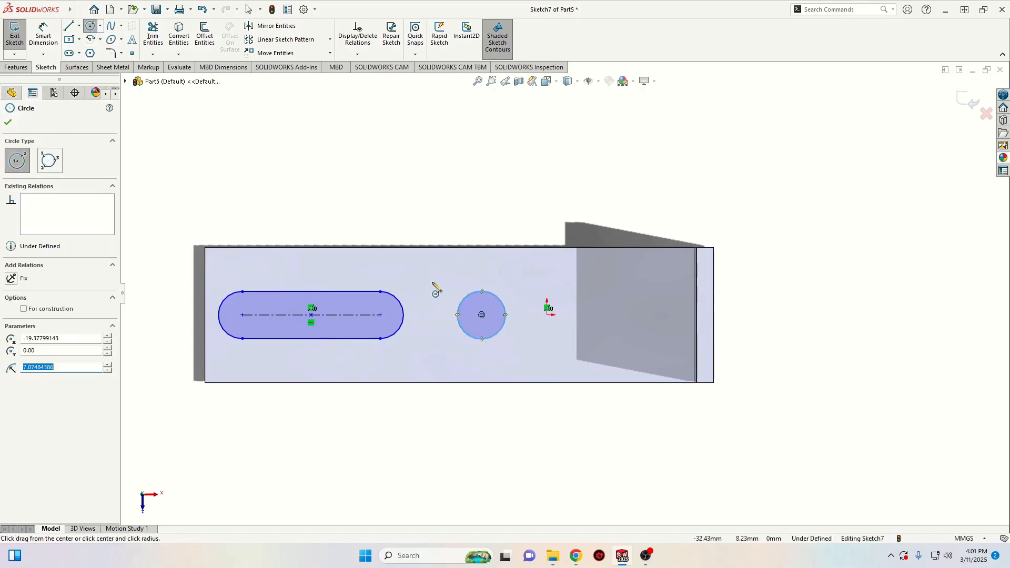
pyautogui.press('Escape')
# Apply an Equal relation between the circle and the slot's nearest end arc.
pyautogui.click(457, 308)
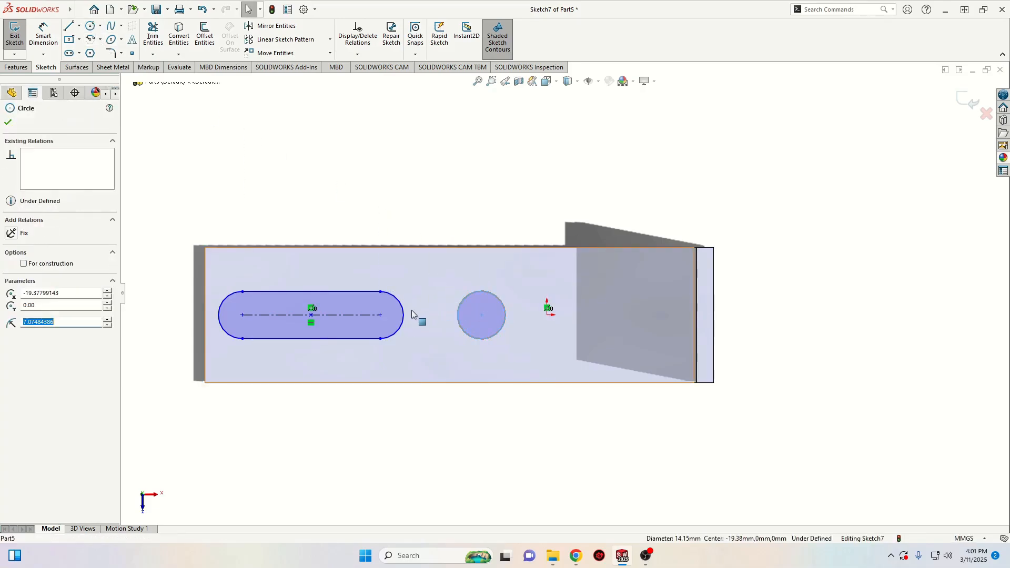
pyautogui.keyDown('ctrl'); pyautogui.click(404, 315); pyautogui.keyUp('ctrl')
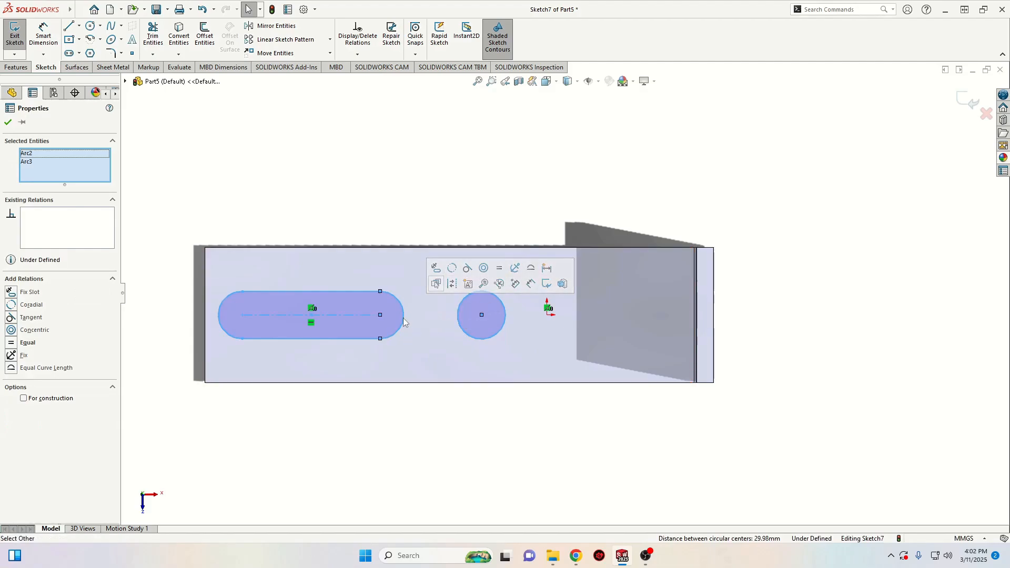
pyautogui.click(499, 271)
pyautogui.click(396, 207)
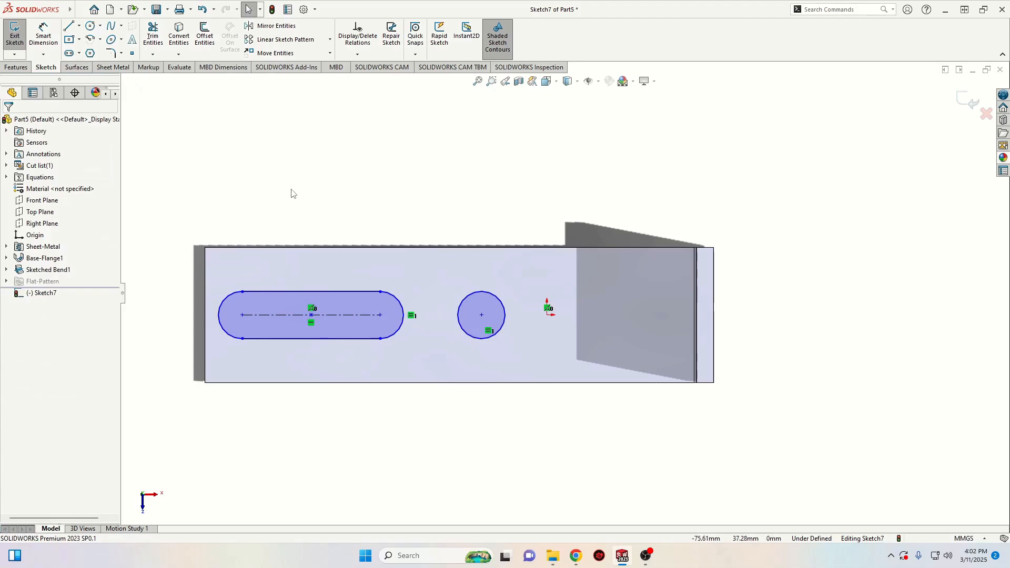
# Dimension the circle's diameter as 12.5 mm.
pyautogui.click(44, 32)
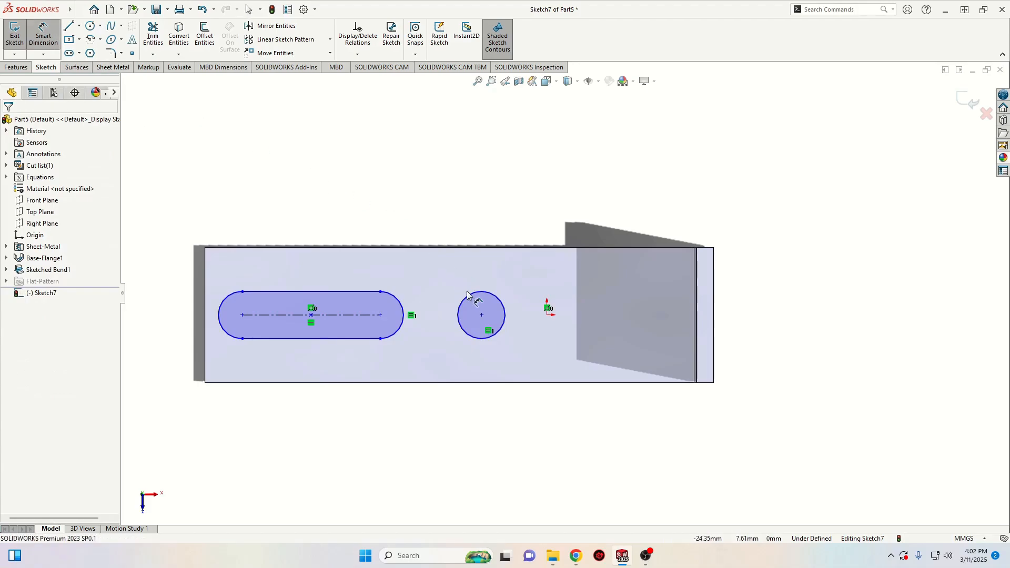
pyautogui.click(488, 293)
pyautogui.click(535, 179)
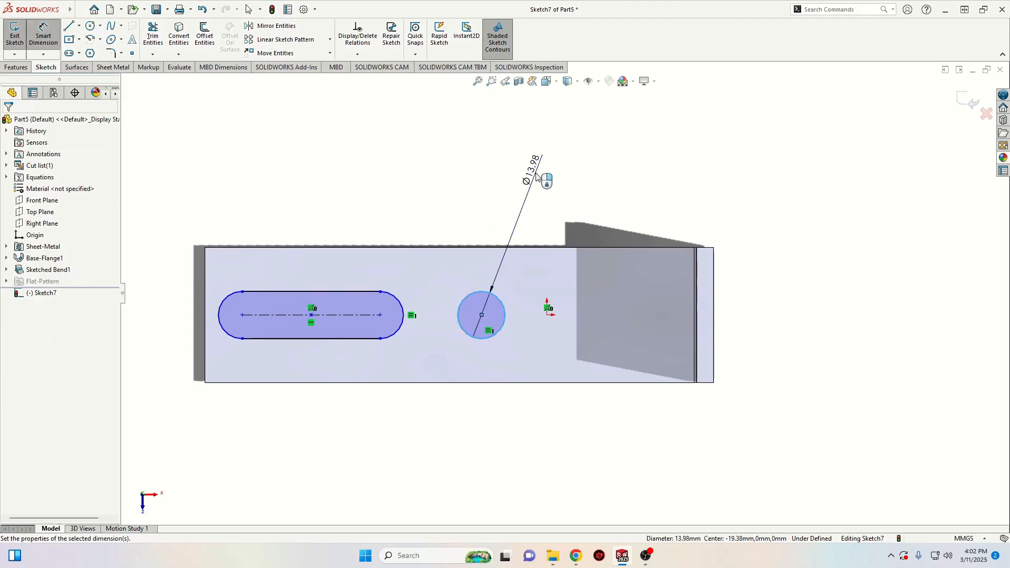
pyautogui.write('12')
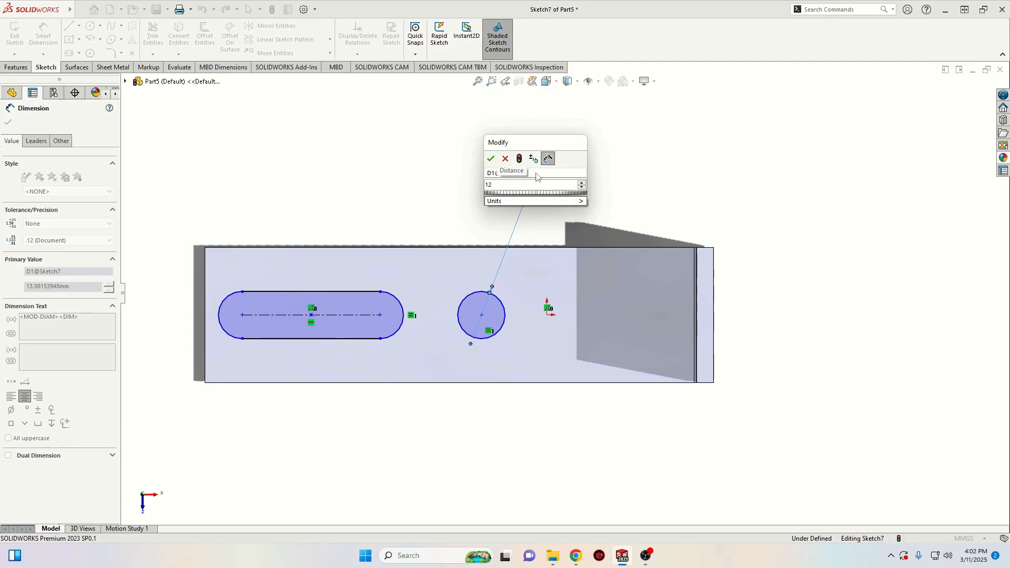
pyautogui.write('.5')
pyautogui.press('Return')
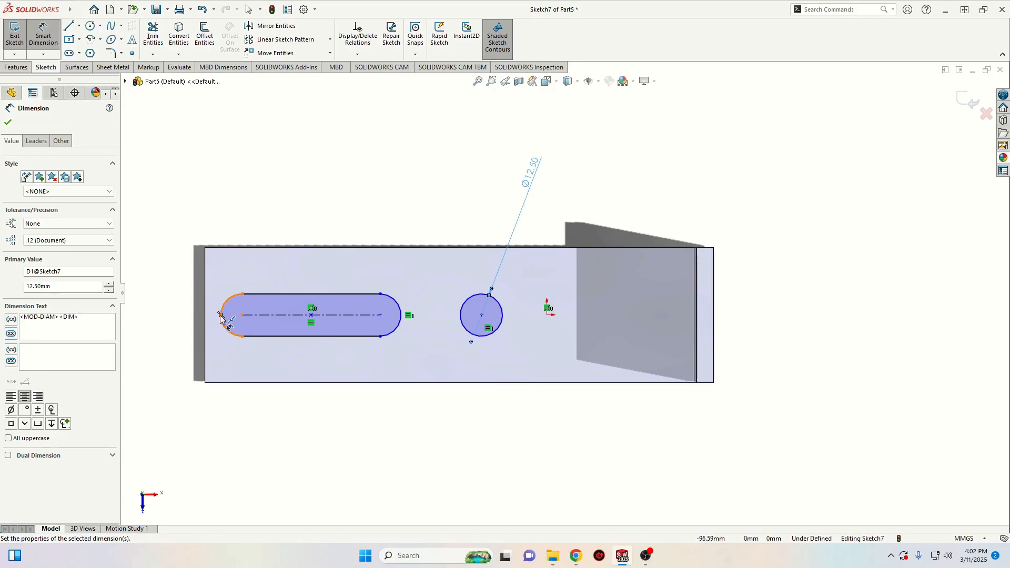
# Dimension the slot's overall length between its two end arcs as 60 mm.
pyautogui.click(247, 330)
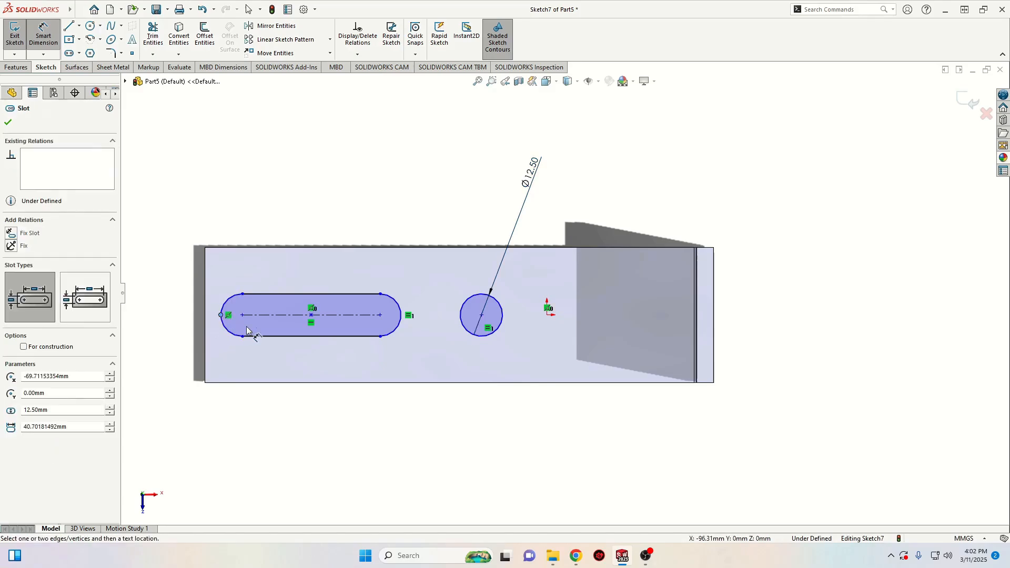
pyautogui.click(402, 316)
pyautogui.click(304, 444)
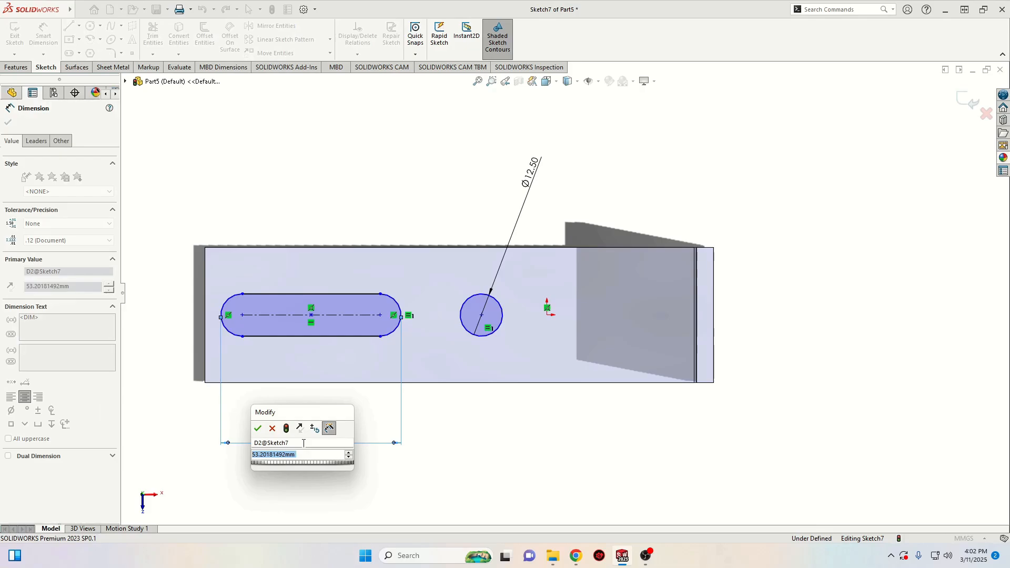
pyautogui.write('60')
pyautogui.press('Return')
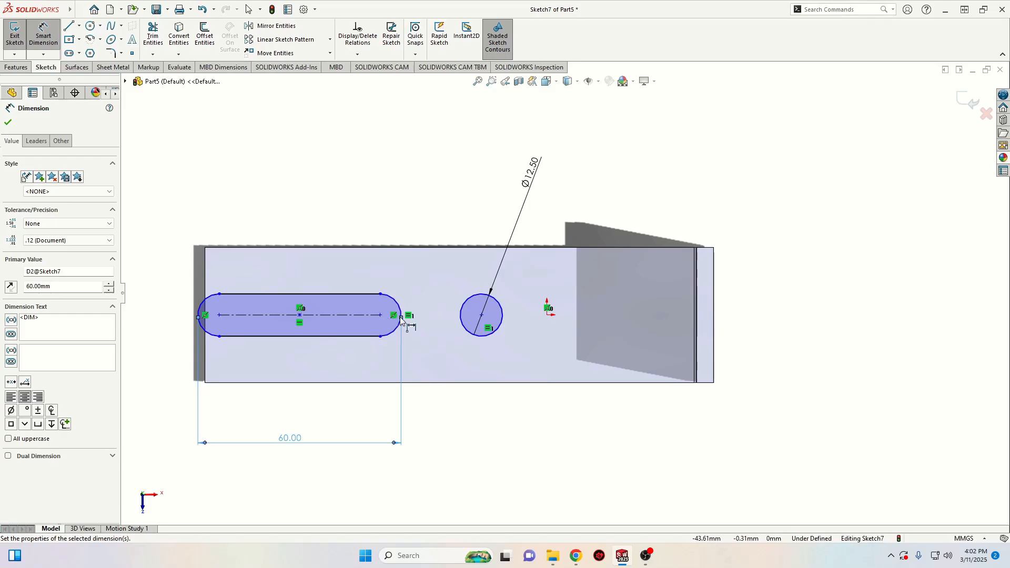
pyautogui.press('Escape')
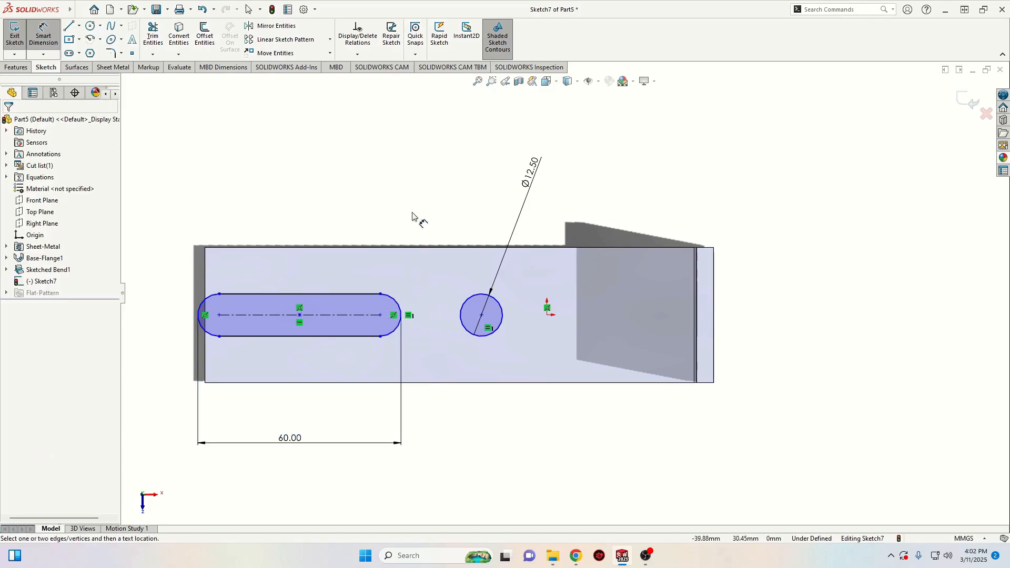
# Dimension the distance from the slot's nearest end to the circle's center as 22+12.5/2 mm.
pyautogui.click(401, 316)
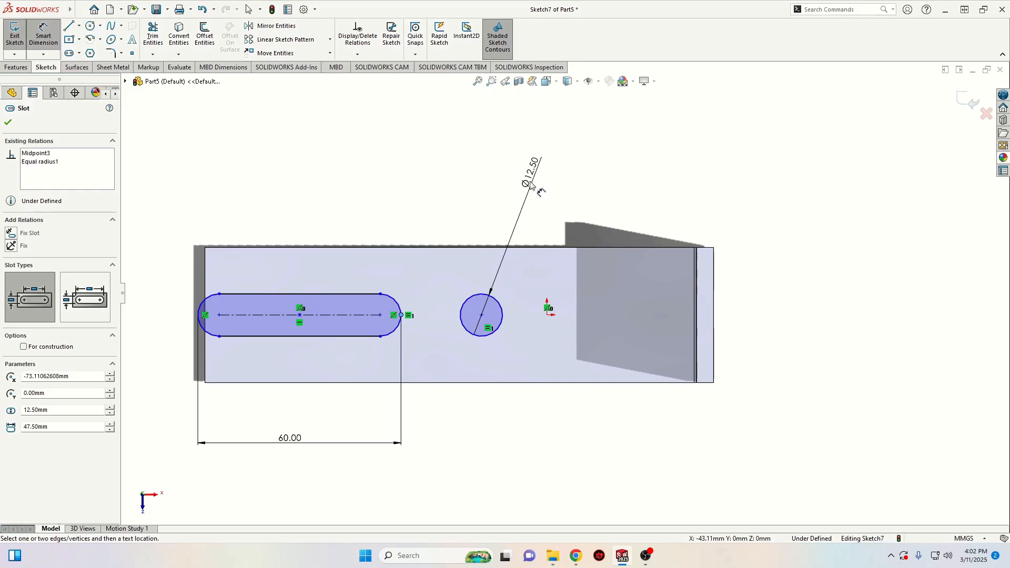
pyautogui.click(482, 316)
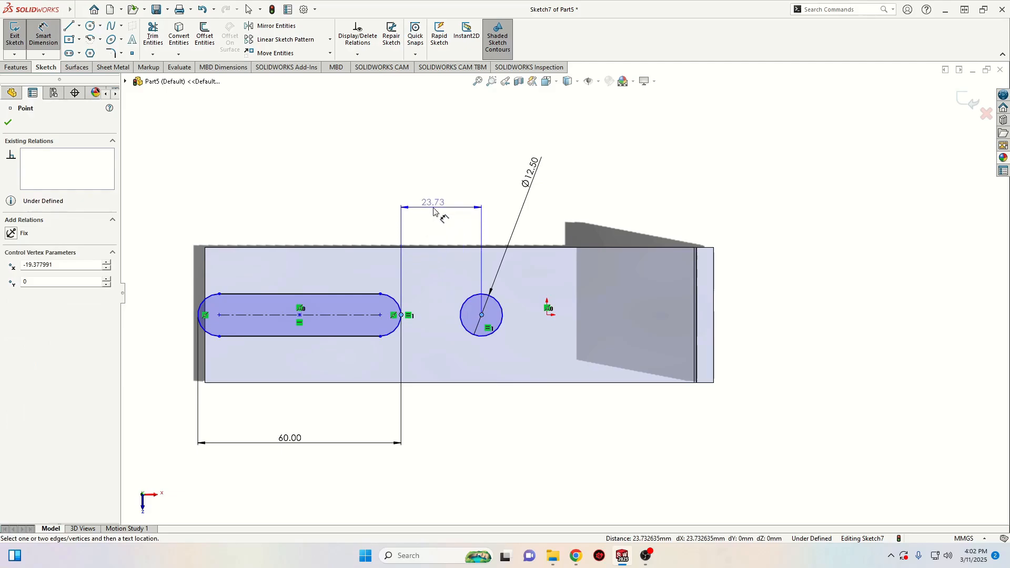
pyautogui.click(434, 208)
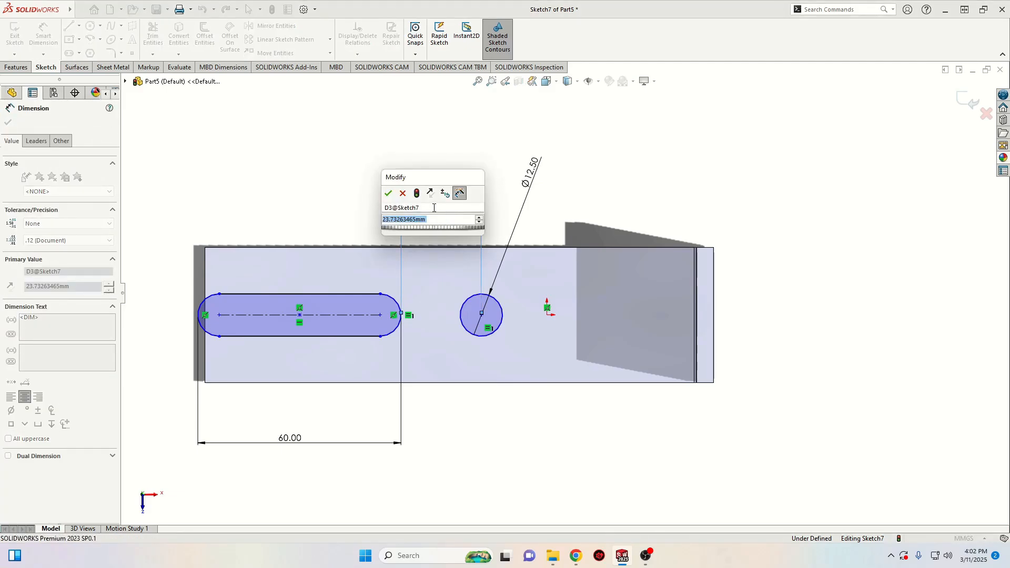
pyautogui.write('2')
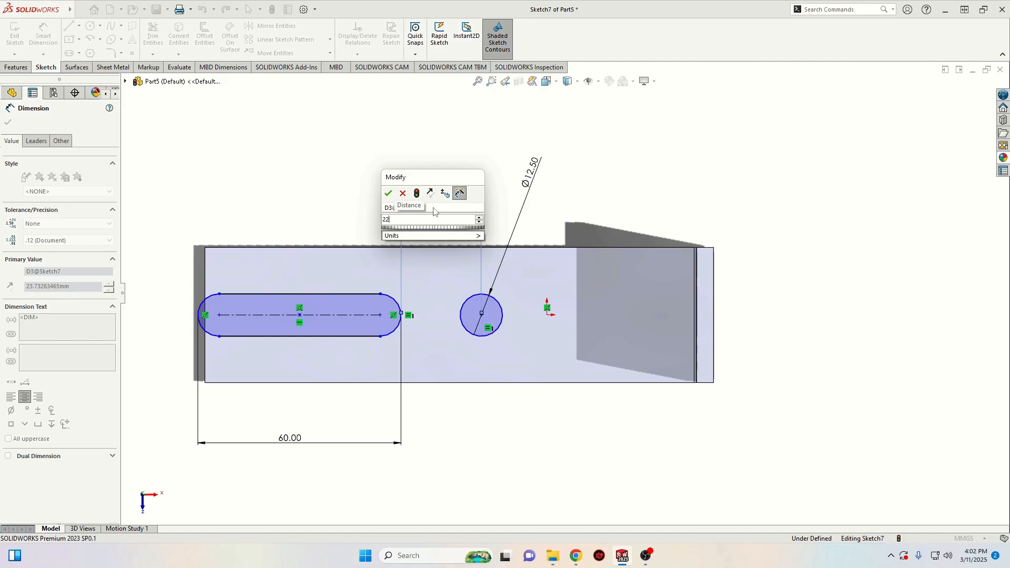
pyautogui.write('2+12.')
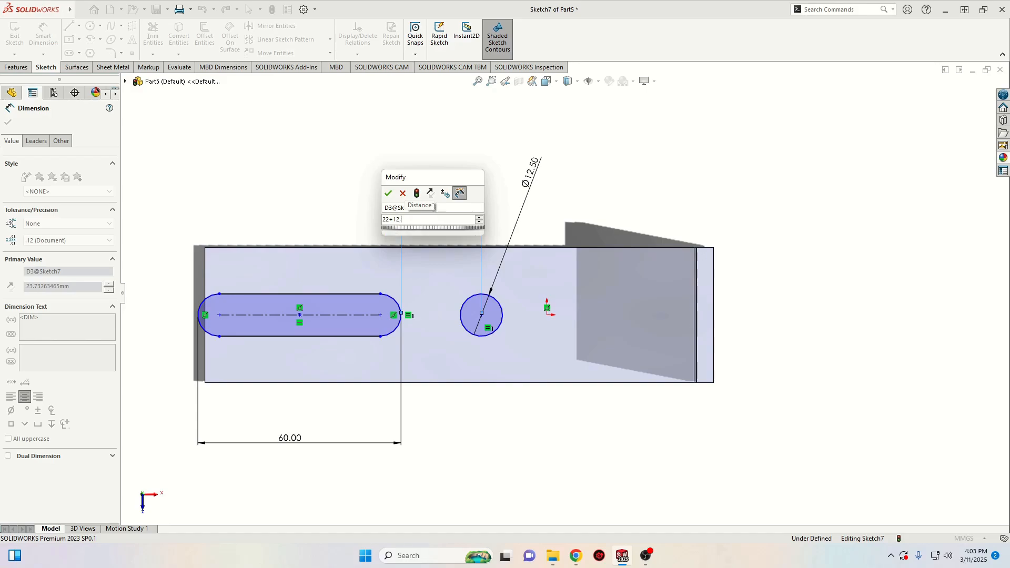
pyautogui.write('5/2')
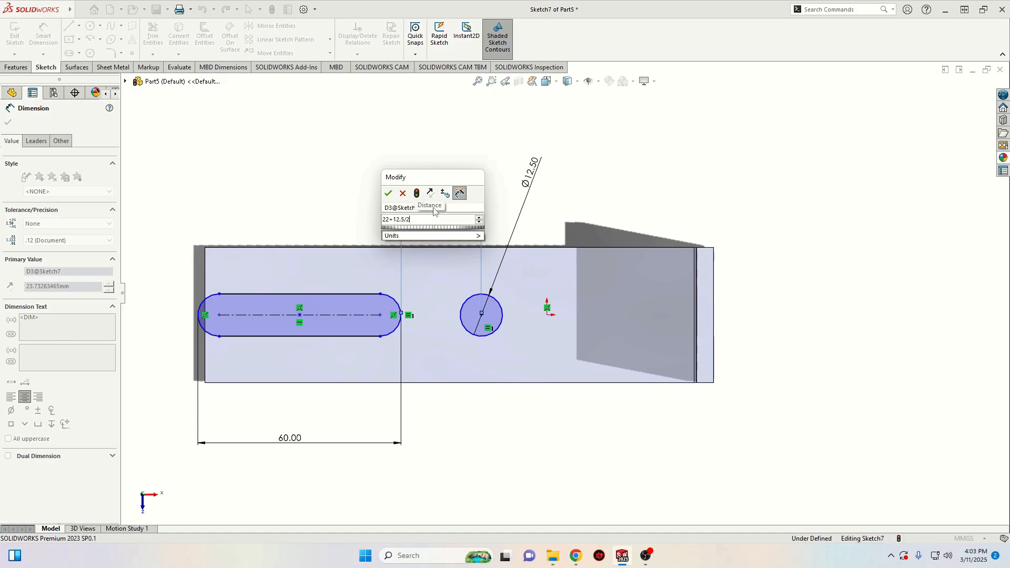
pyautogui.moveTo(390, 231)
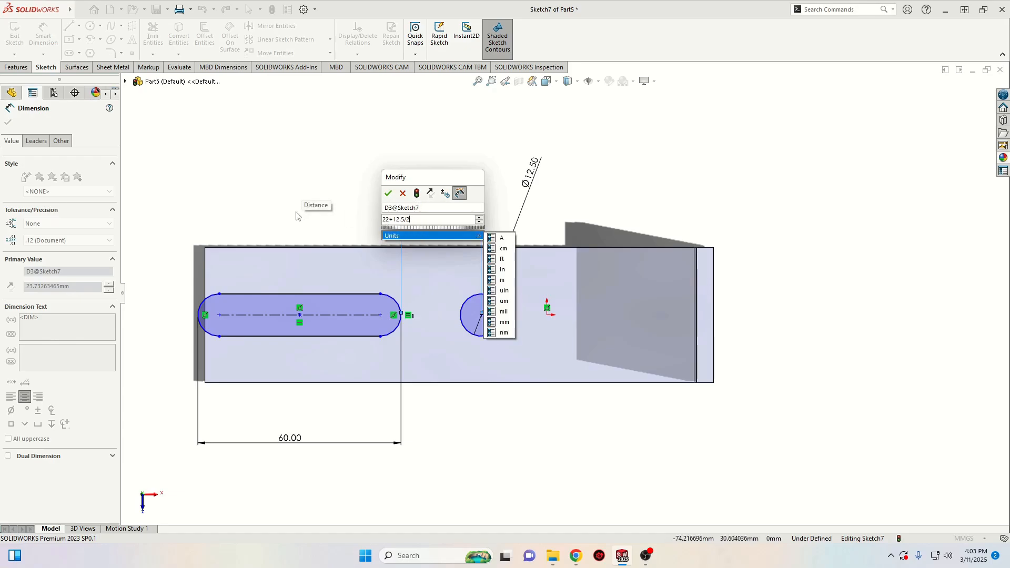
pyautogui.press('Return')
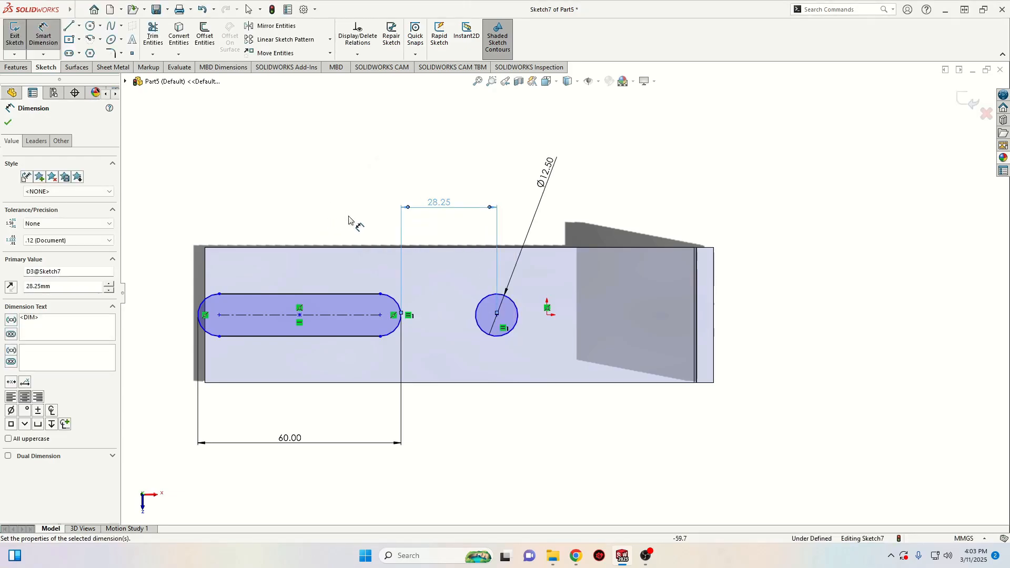
pyautogui.rightClick(307, 195)
pyautogui.click(311, 222)
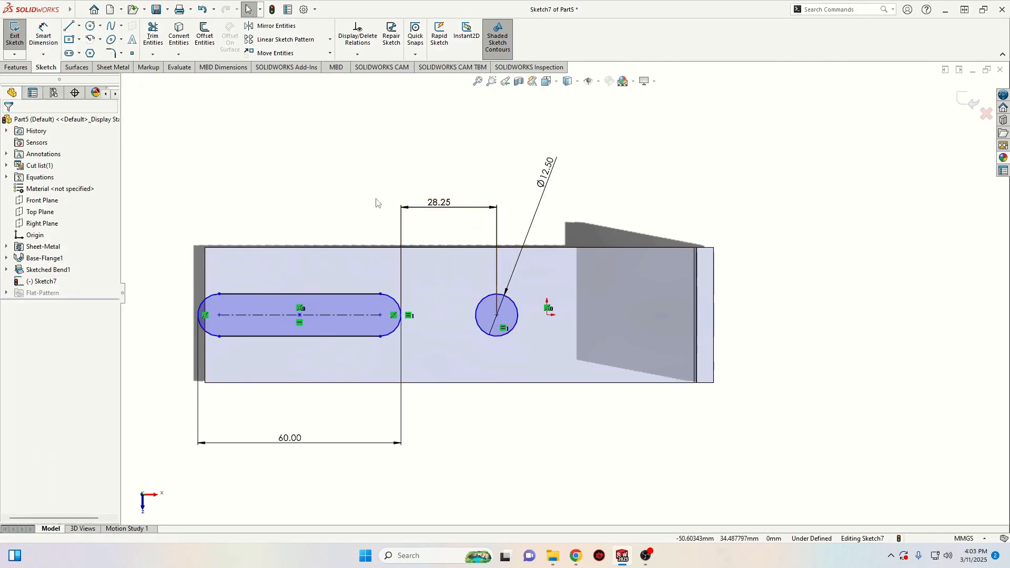
# Place a sketch point on the circle's quadrant facing the slot, level with the circle's center.
pyautogui.click(132, 53)
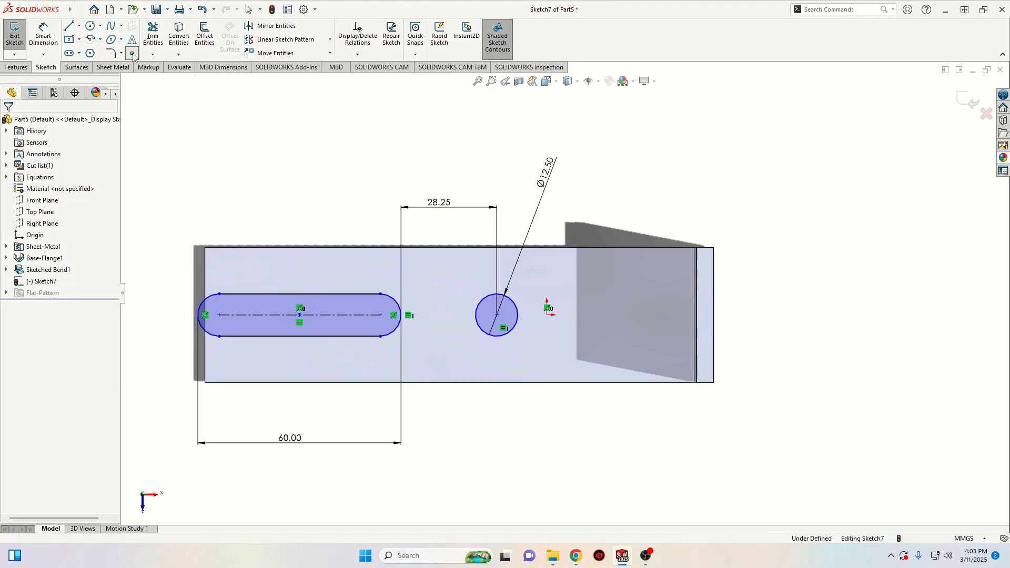
pyautogui.click(476, 315)
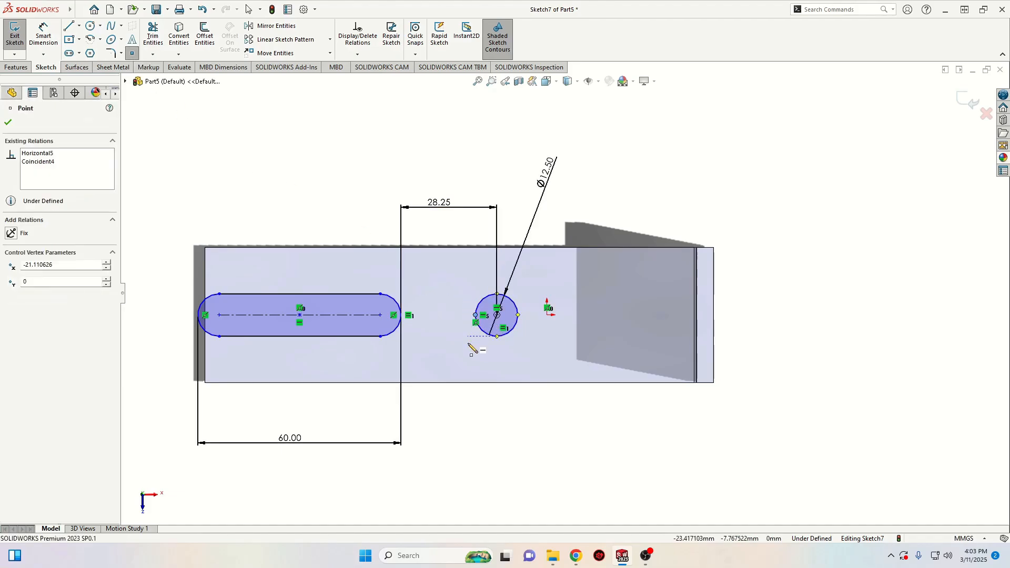
pyautogui.rightClick(473, 349)
pyautogui.click(489, 398)
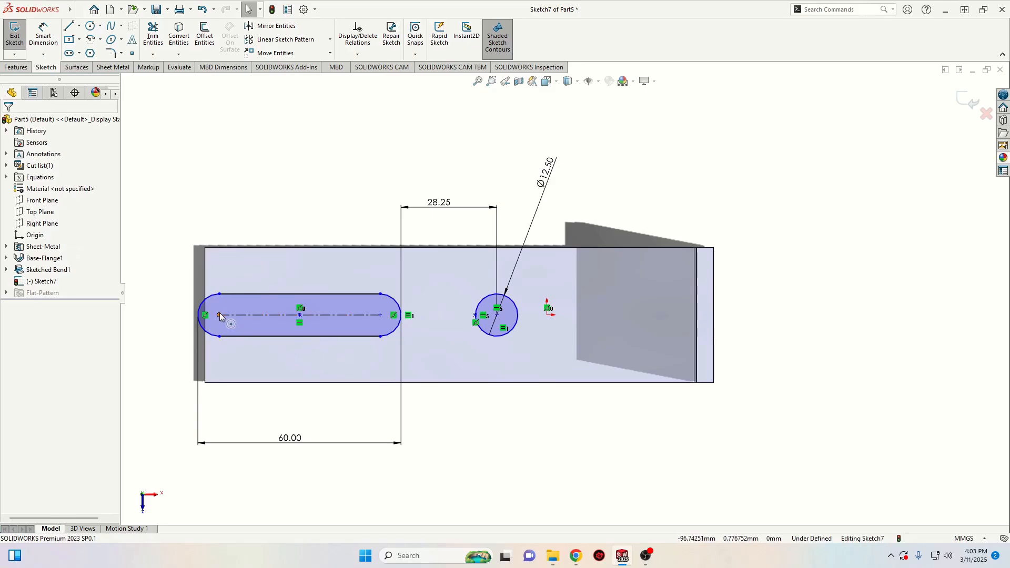
# Move the slot inside the base outline and dimension its outer end 16 mm from the base's free edge.
pyautogui.moveTo(220, 315); pyautogui.dragTo(247, 315)
pyautogui.click(245, 203)
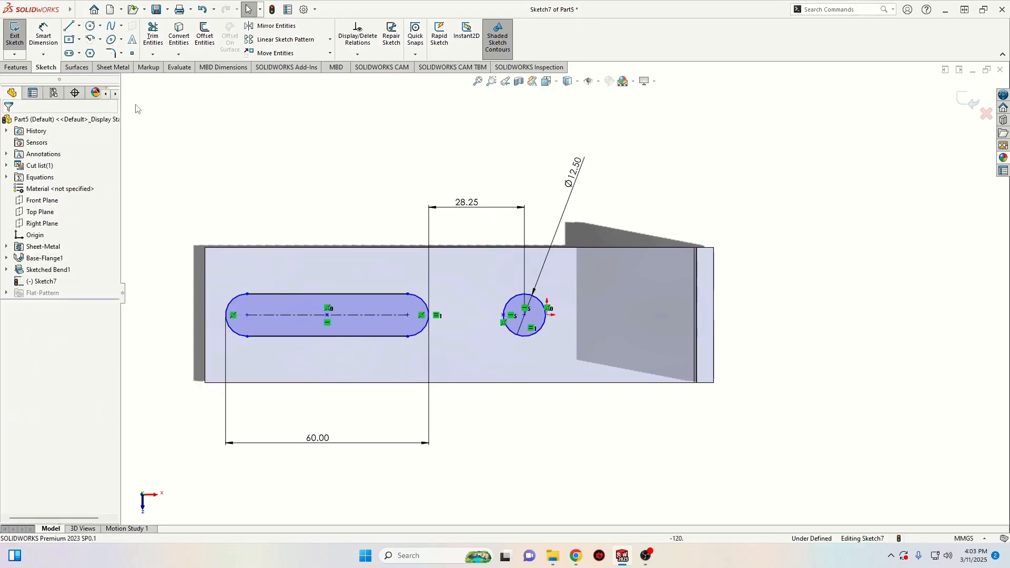
pyautogui.click(43, 32)
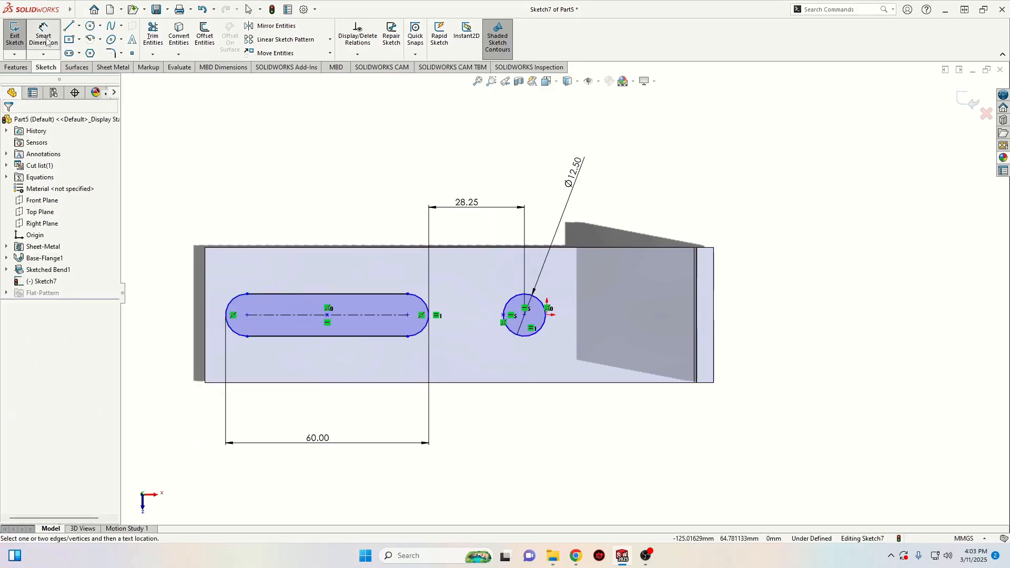
pyautogui.click(227, 316)
pyautogui.click(206, 316)
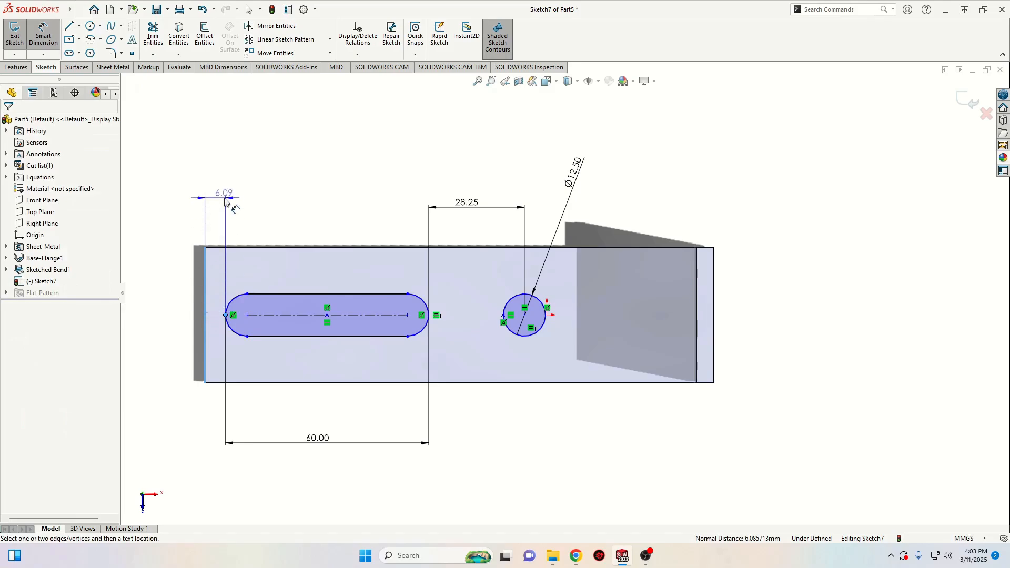
pyautogui.click(217, 187)
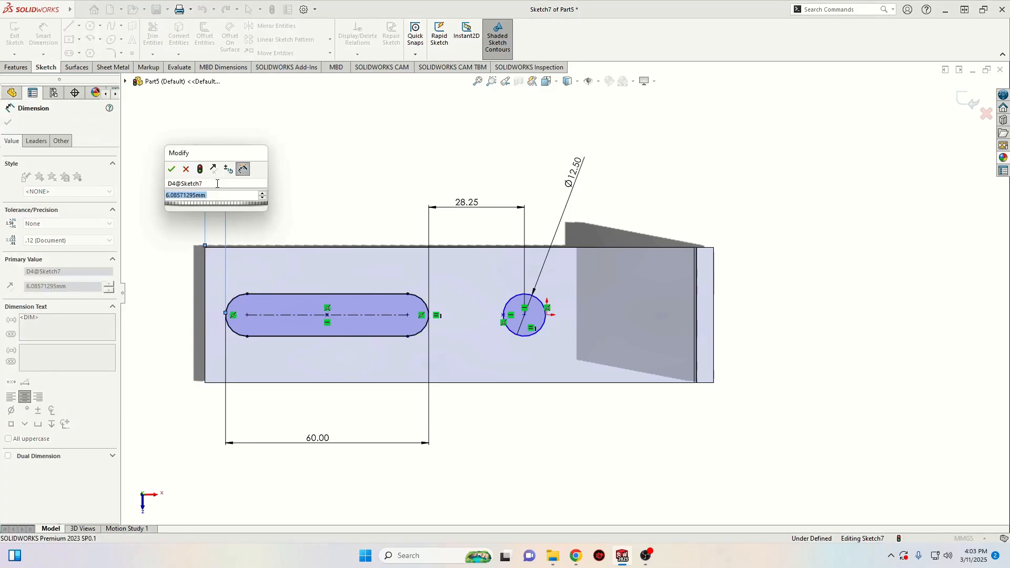
pyautogui.write('1')
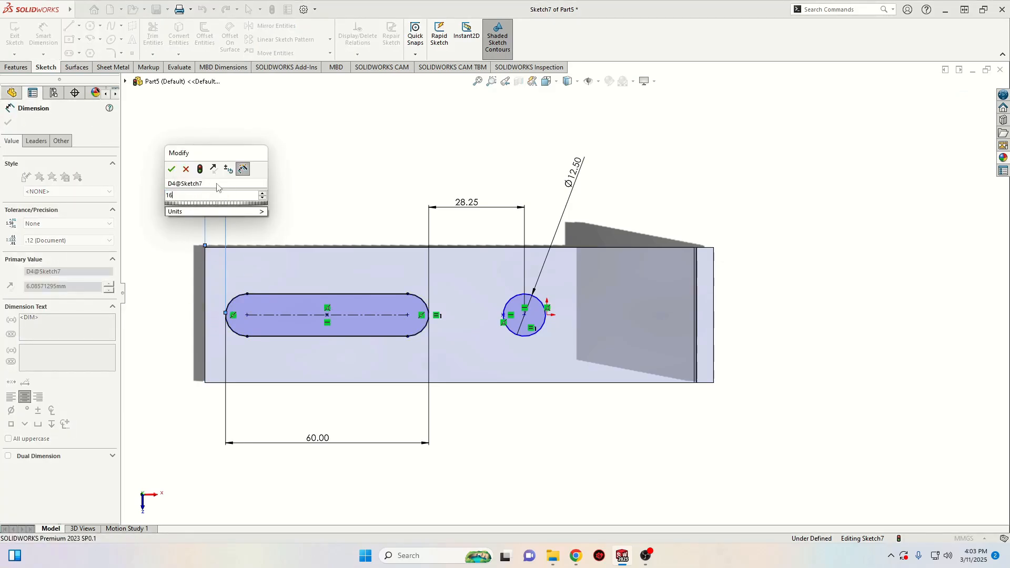
pyautogui.write('6')
pyautogui.press('Return')
pyautogui.rightClick(390, 180)
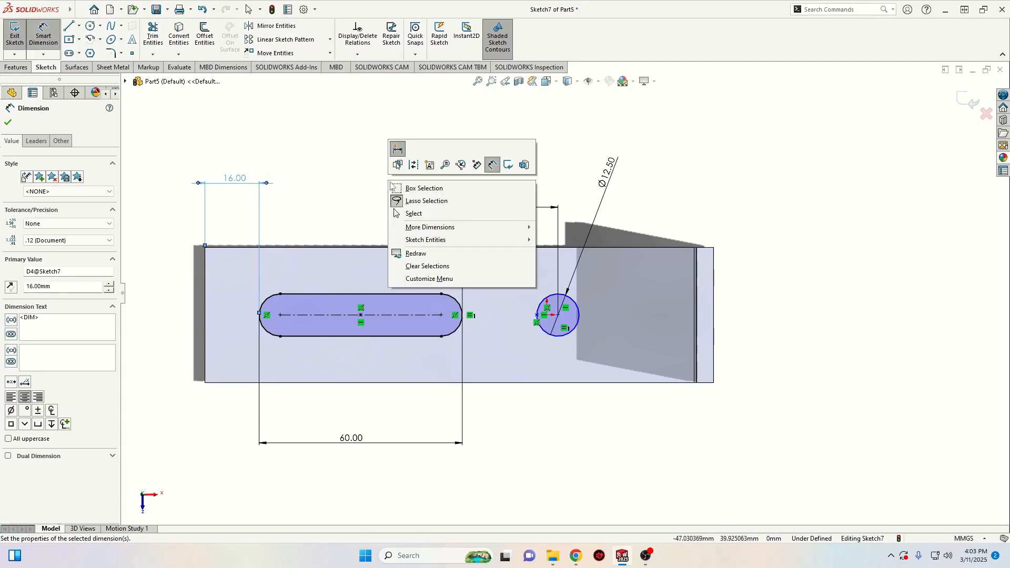
pyautogui.click(397, 213)
# Apply a Horizontal relation between the circle's center and the center of the slot's nearest end arc.
pyautogui.click(558, 316)
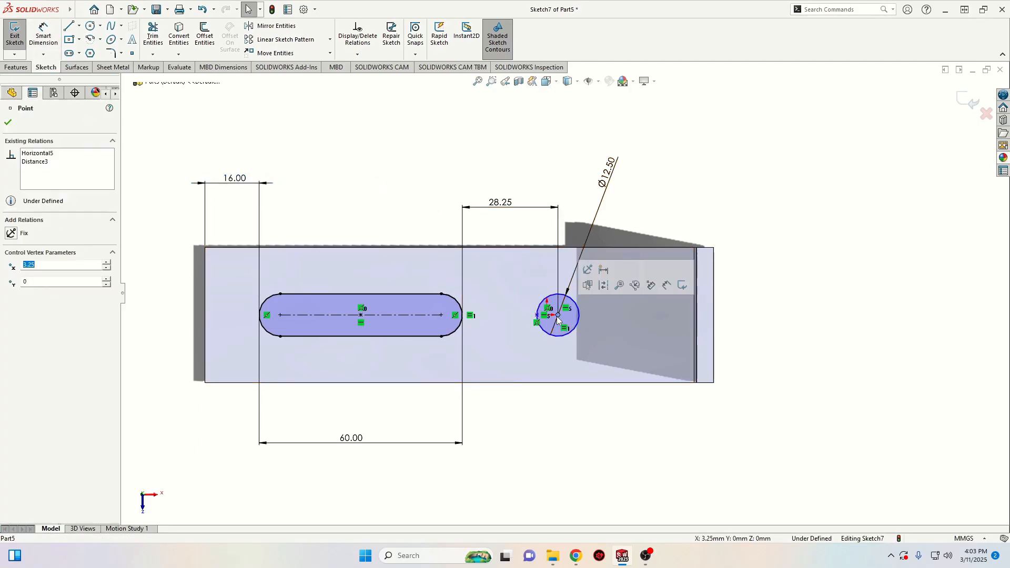
pyautogui.keyDown('ctrl'); pyautogui.click(441, 315); pyautogui.keyUp('ctrl')
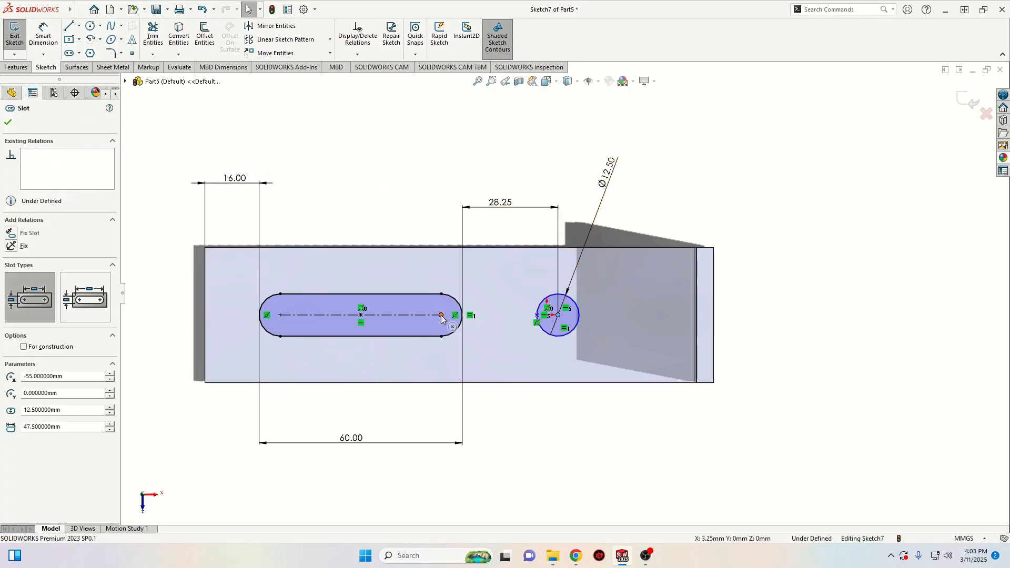
pyautogui.click(488, 269)
pyautogui.click(372, 219)
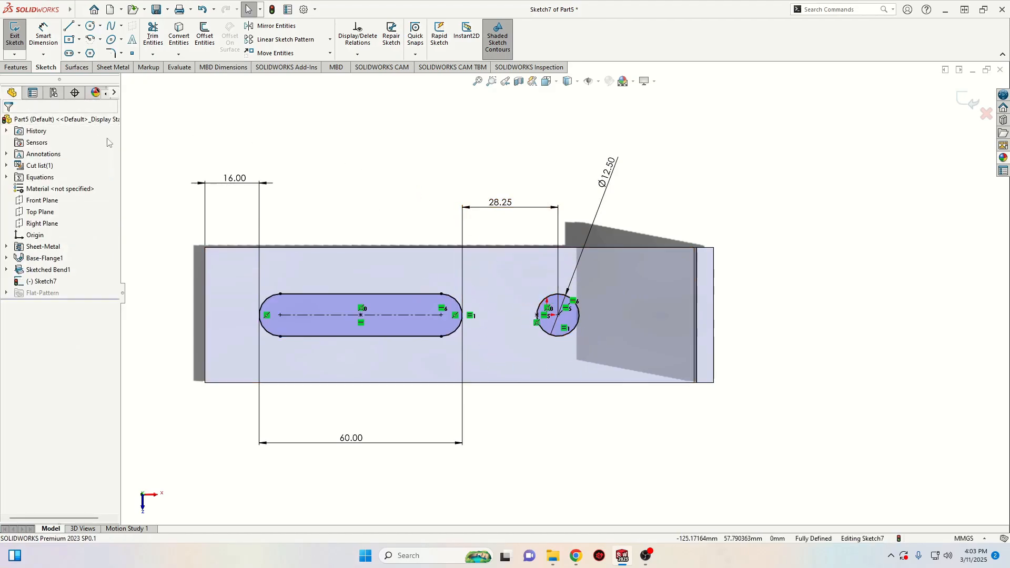
# Cut the slot and circle through the base with a sheet metal Extruded Cut linked to the plate thickness.
pyautogui.click(16, 67)
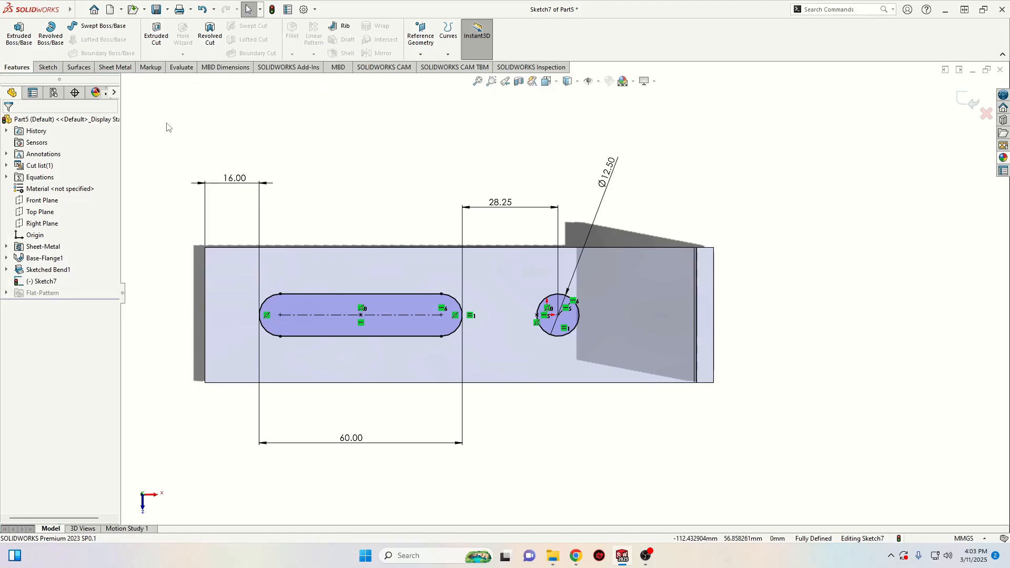
pyautogui.click(125, 68)
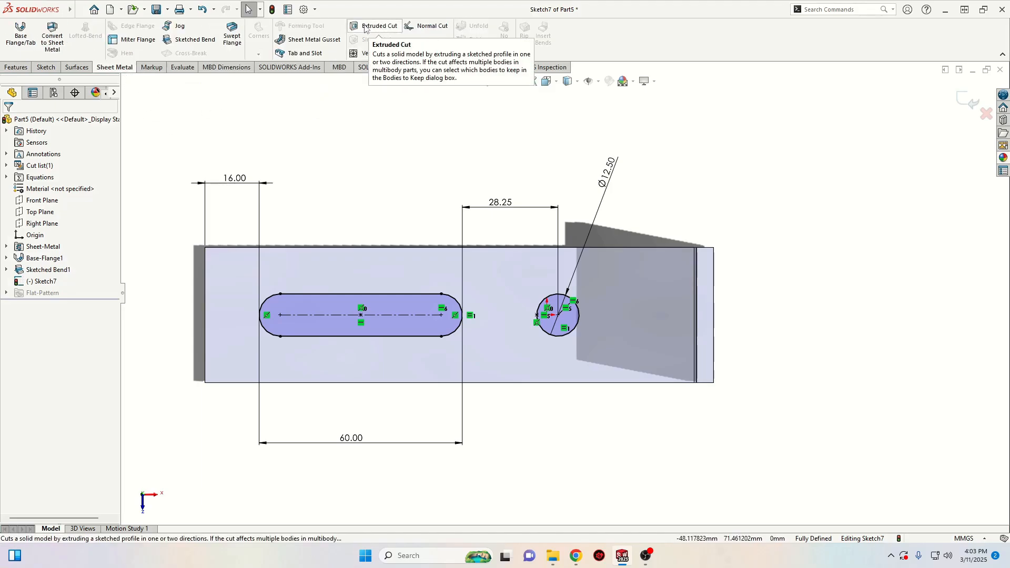
pyautogui.click(17, 68)
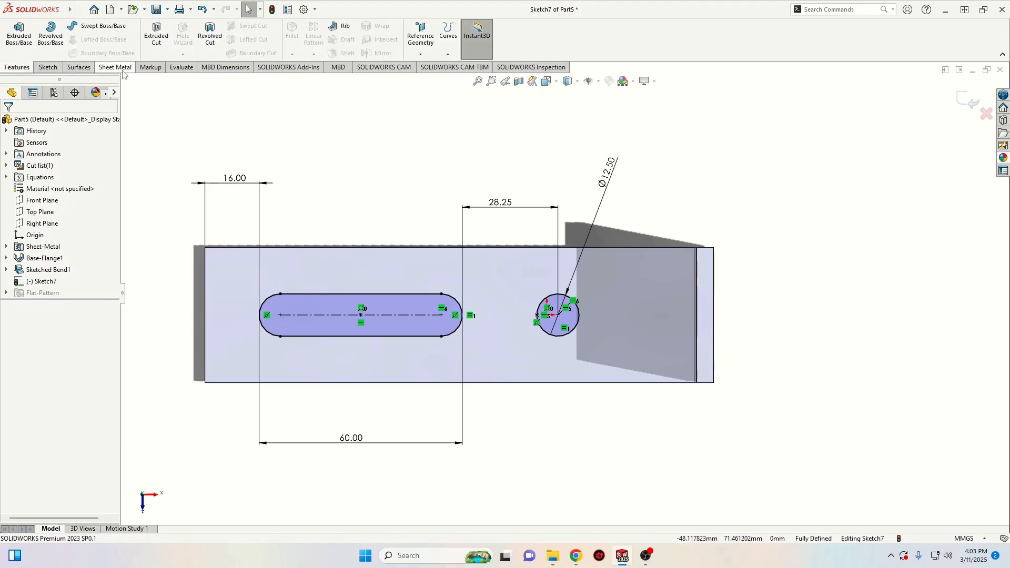
pyautogui.click(115, 67)
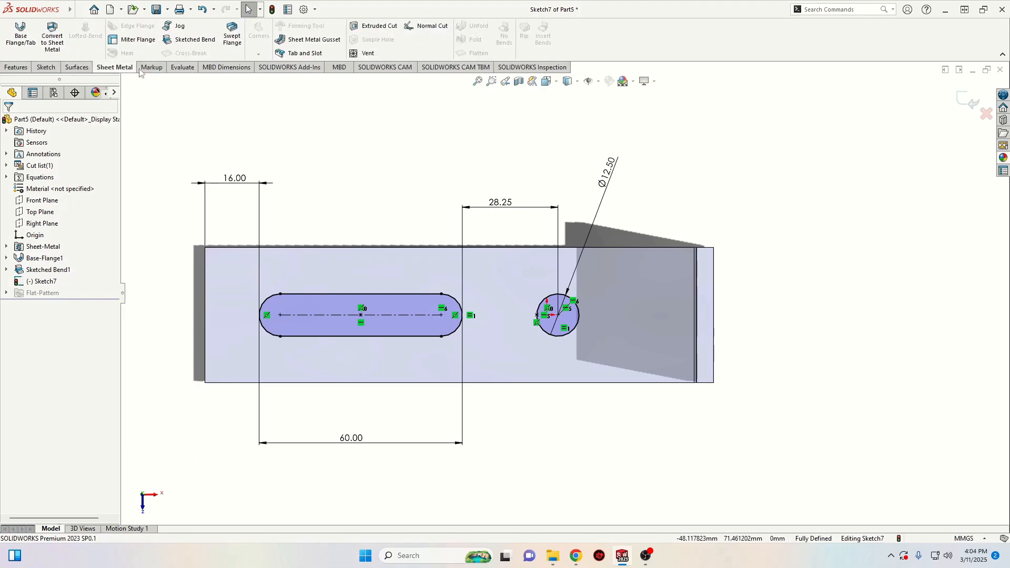
pyautogui.click(360, 24)
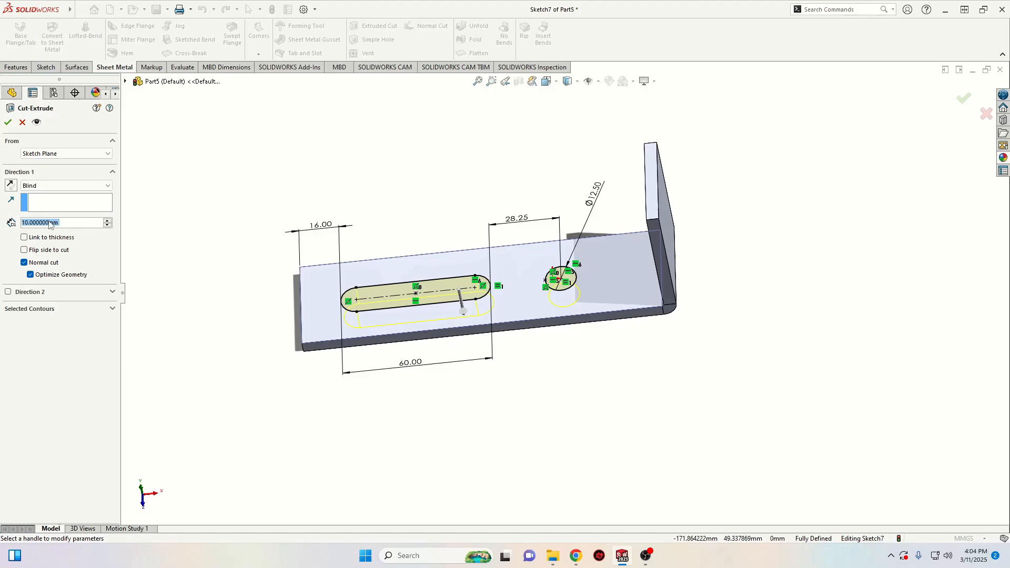
pyautogui.click(26, 239)
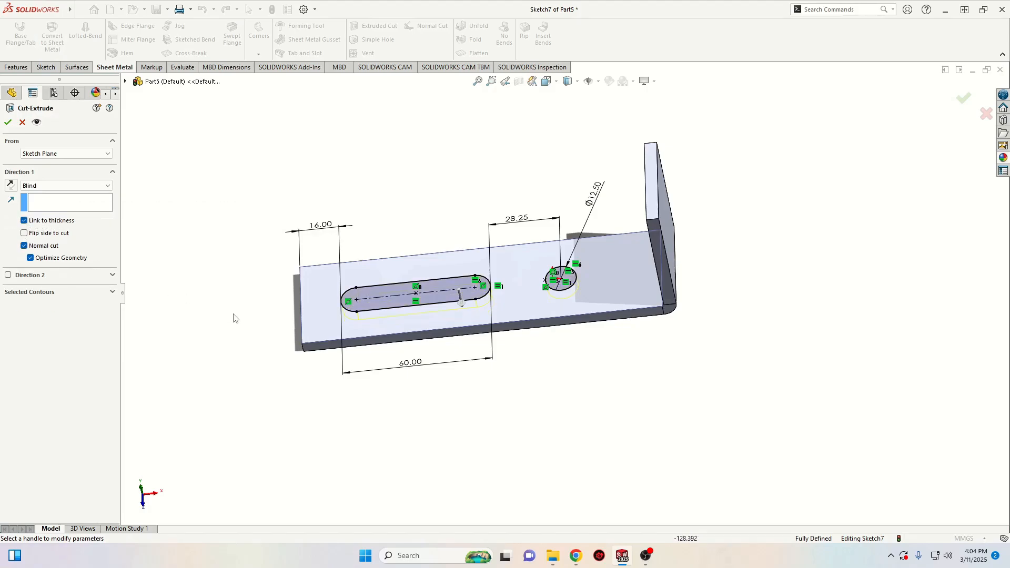
pyautogui.moveTo(273, 354)
pyautogui.mouseDown(button='middle')
pyautogui.moveTo(284, 210)
pyautogui.moveTo(261, 337)
pyautogui.mouseUp(button='middle')
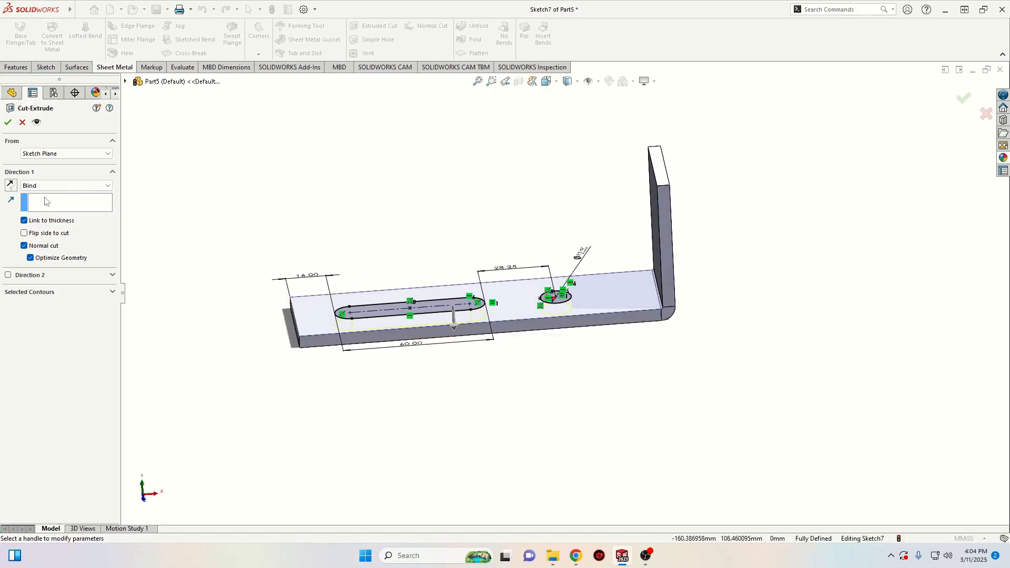
pyautogui.press('Return')
# Start a new sketch on the outer face of the upright flange.
pyautogui.moveTo(268, 207); pyautogui.dragTo(535, 232, button='middle')
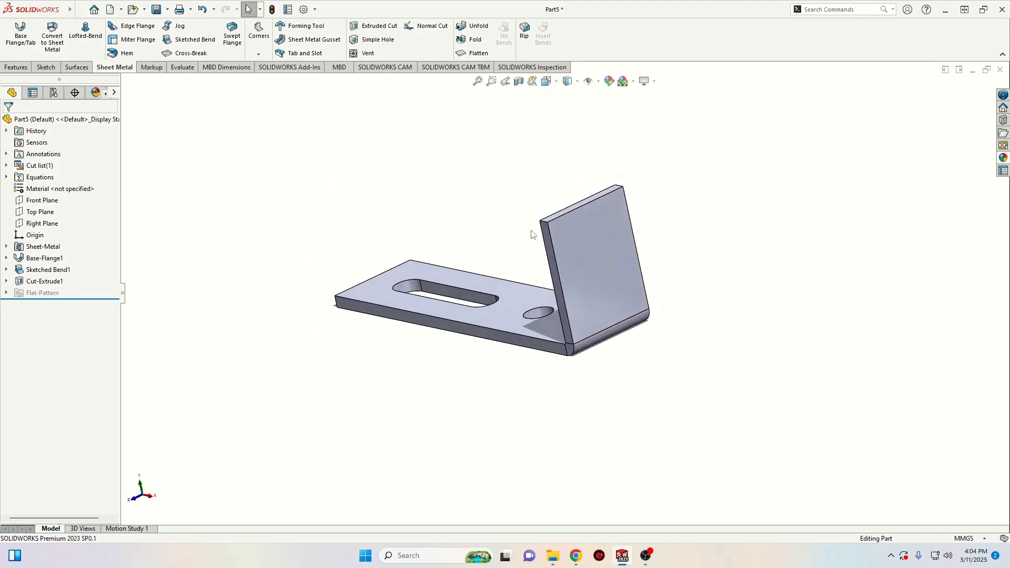
pyautogui.click(632, 248)
pyautogui.click(622, 199)
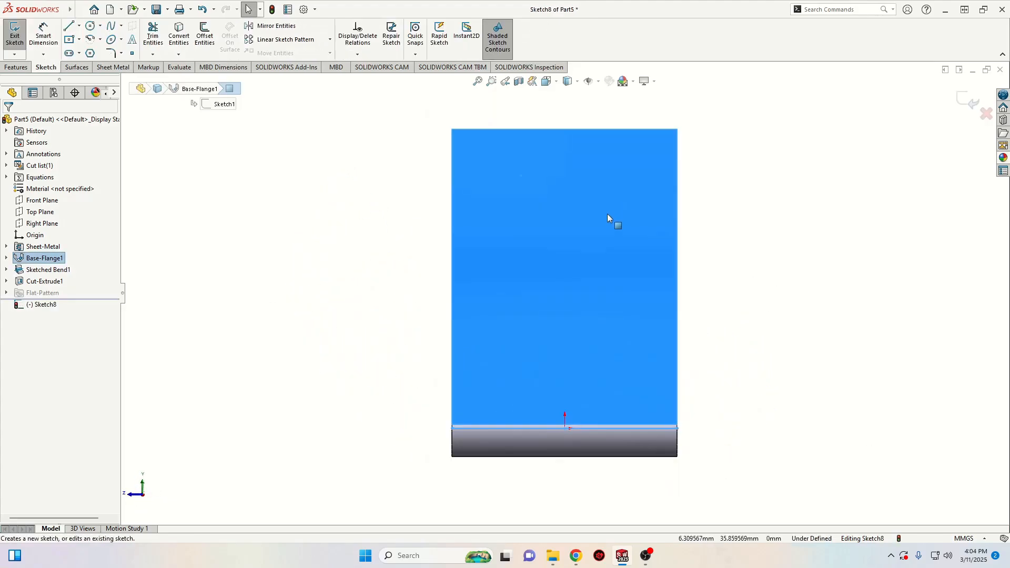
pyautogui.click(331, 295)
pyautogui.scroll(2, 564, 294)
pyautogui.keyDown('ctrl'); pyautogui.moveTo(488, 312); pyautogui.dragTo(411, 318, button='middle'); pyautogui.keyUp('ctrl')
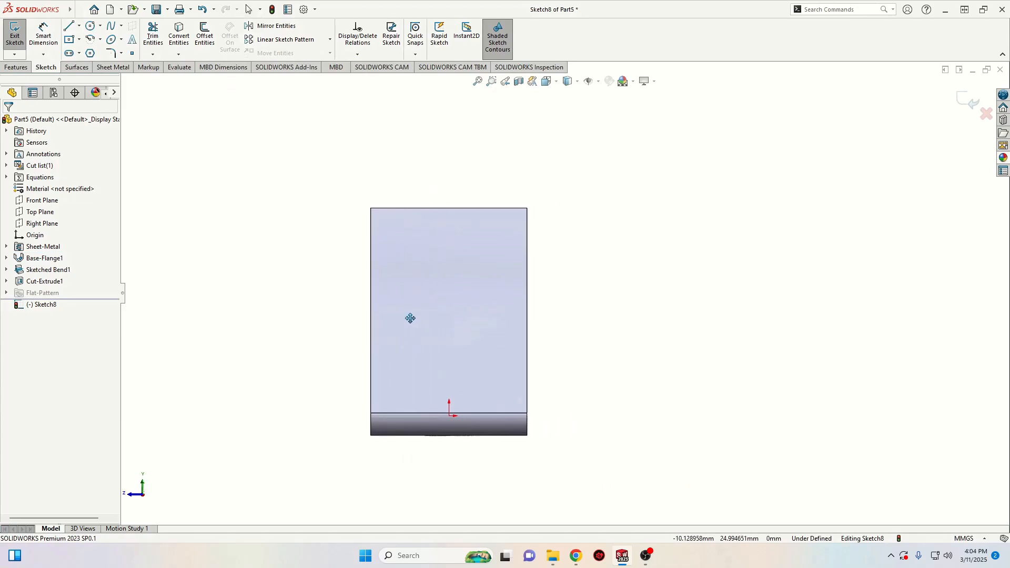
# Sketch a vertical straight slot near the upper right of the flange face, about 8 mm between its arc centers.
pyautogui.scroll(-1, 589, 310)
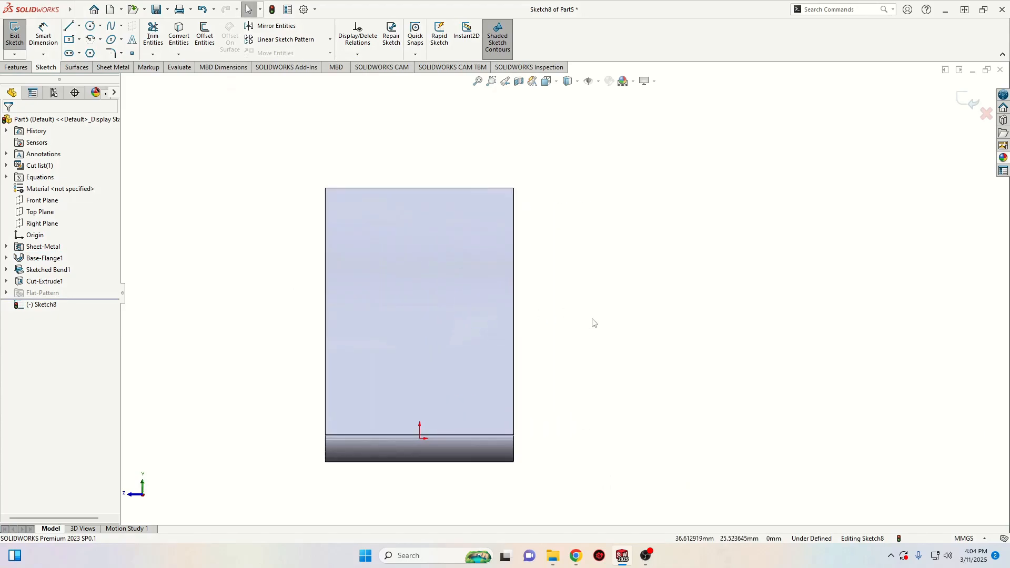
pyautogui.click(70, 54)
pyautogui.click(465, 231)
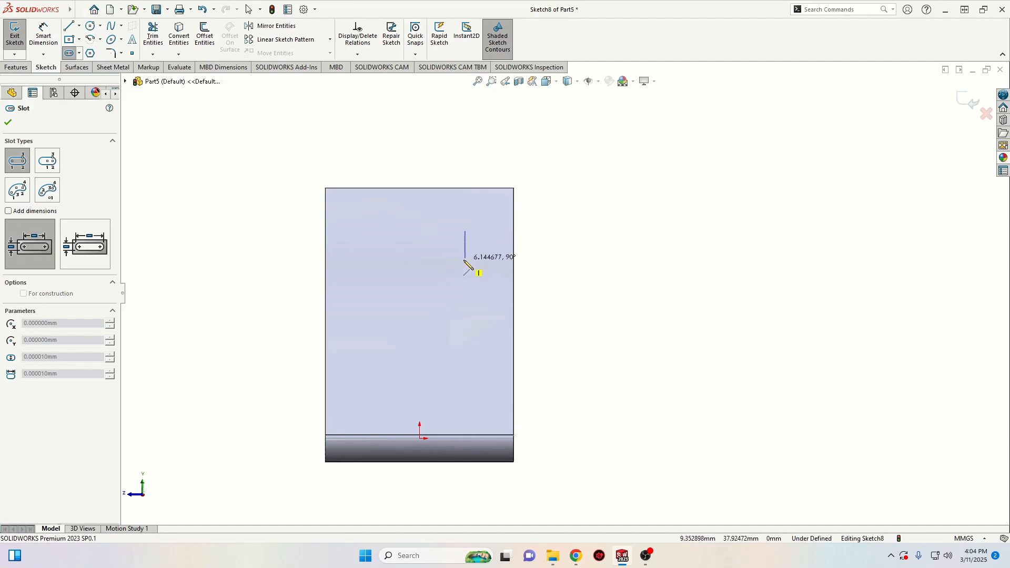
pyautogui.click(466, 268)
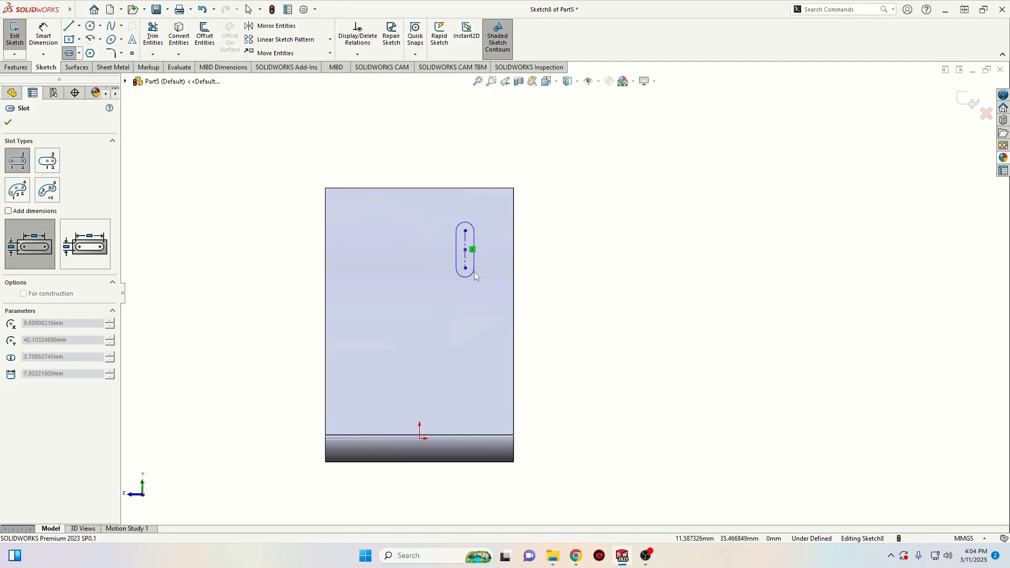
pyautogui.click(482, 252)
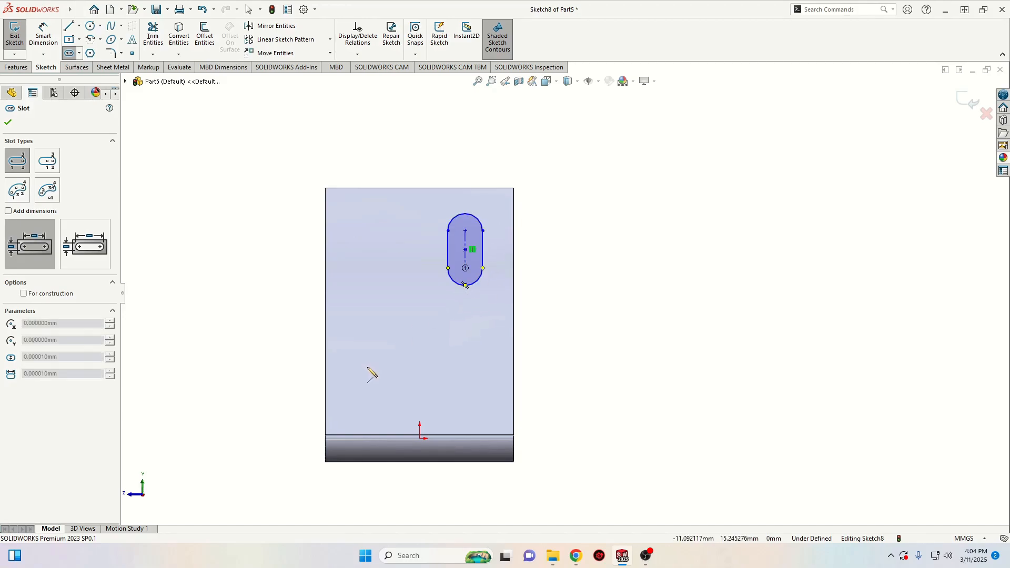
# Sketch a second vertical slot at the flange's lower left, about 8 mm wide and 6.4 mm between arc centers.
pyautogui.click(367, 367)
pyautogui.click(368, 397)
pyautogui.click(347, 403)
pyautogui.rightClick(281, 381)
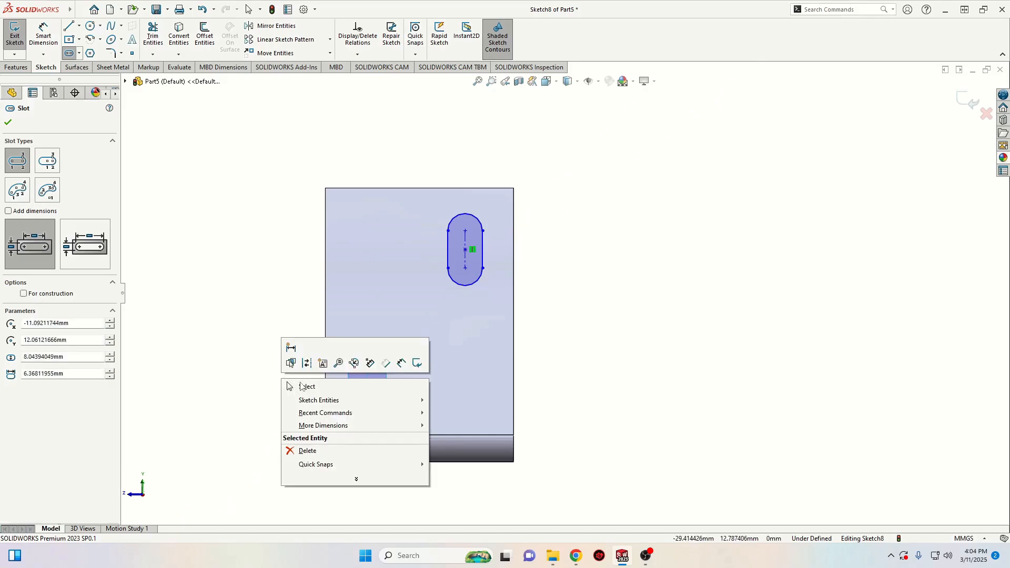
pyautogui.click(306, 385)
# Apply Equal relations between the two slots' end arcs and between their straight sides.
pyautogui.click(370, 350)
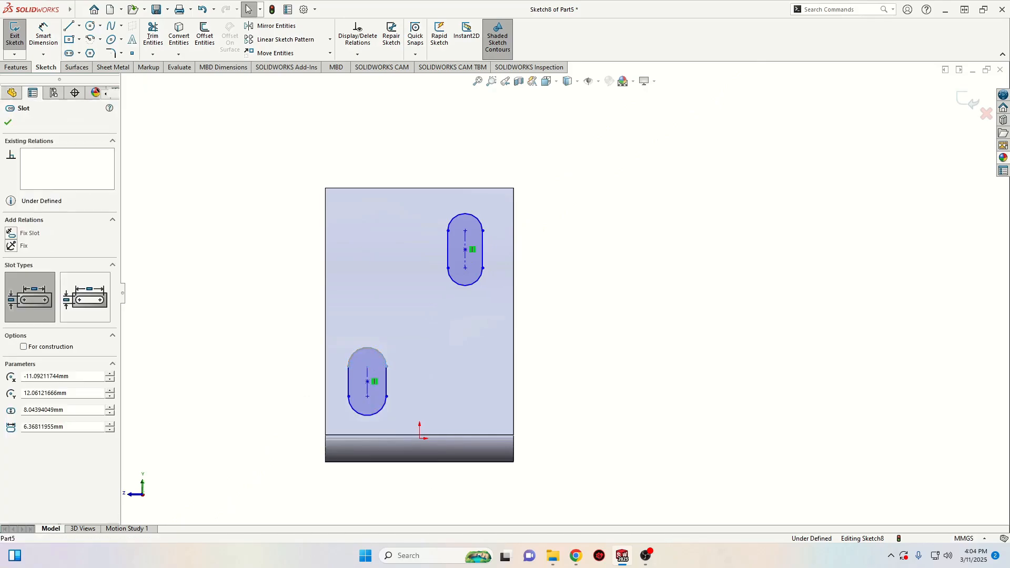
pyautogui.keyDown('ctrl'); pyautogui.click(466, 286); pyautogui.keyUp('ctrl')
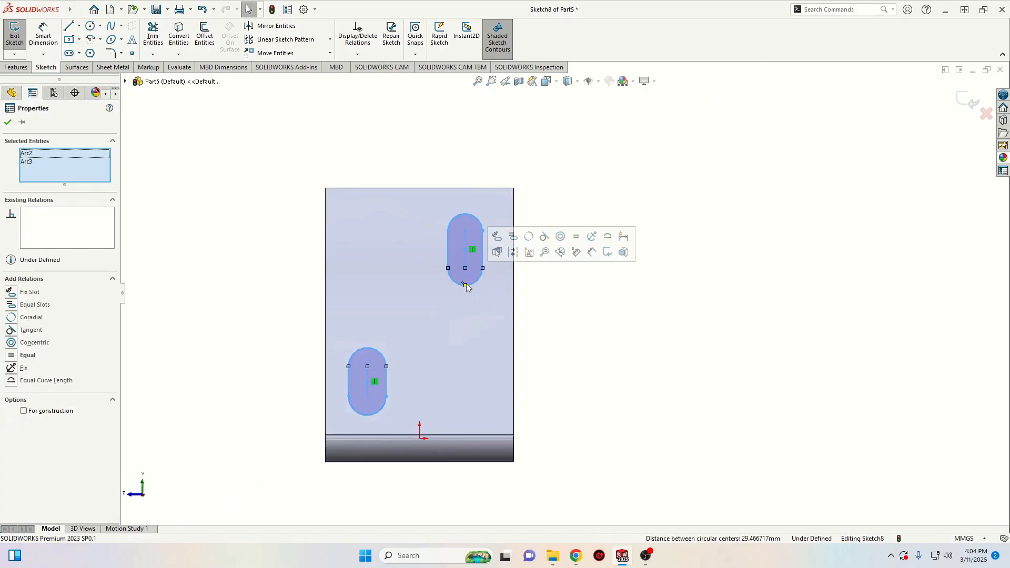
pyautogui.click(577, 238)
pyautogui.click(294, 242)
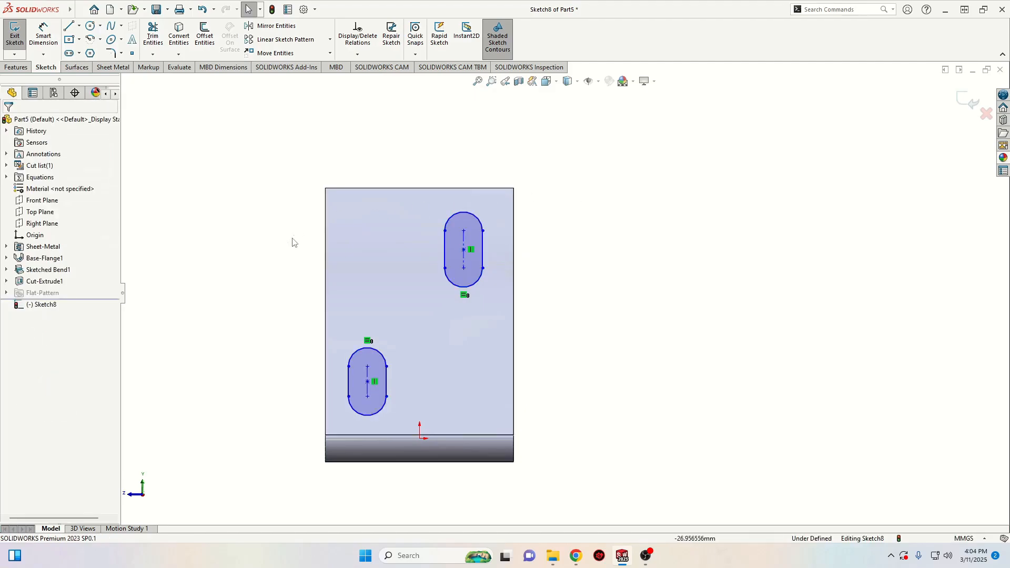
pyautogui.click(387, 380)
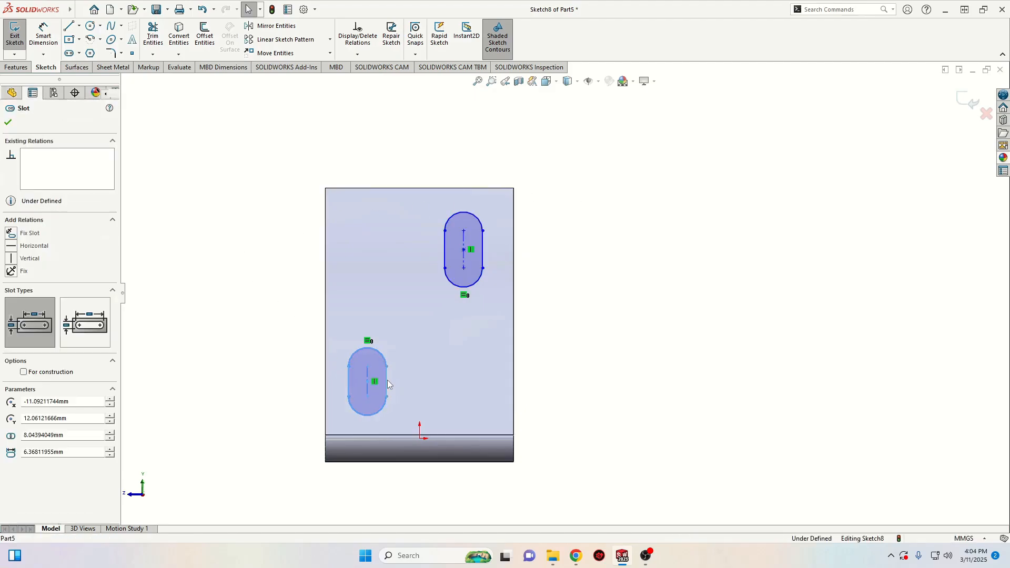
pyautogui.keyDown('ctrl'); pyautogui.click(445, 255); pyautogui.keyUp('ctrl')
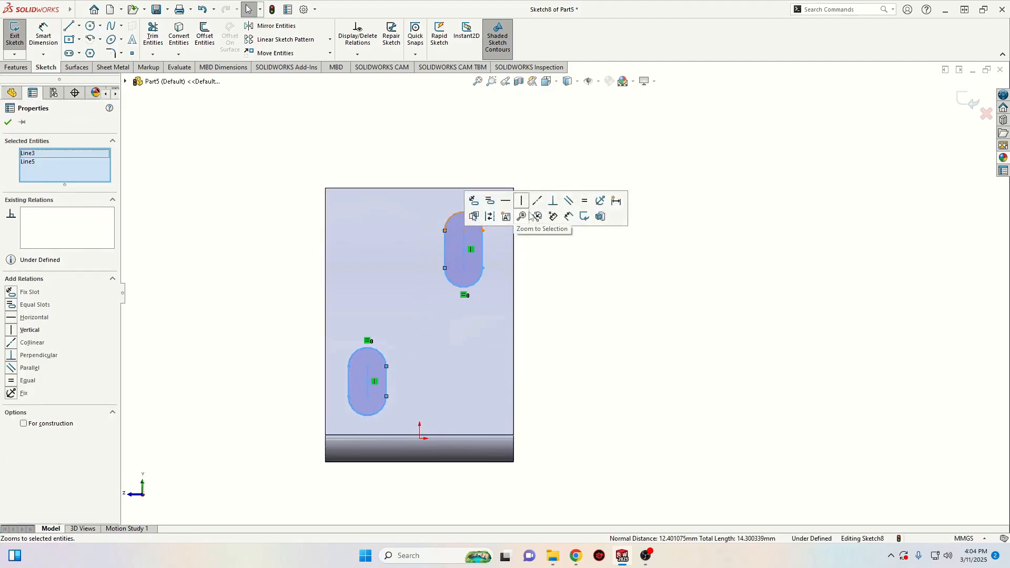
pyautogui.click(574, 204)
pyautogui.click(621, 169)
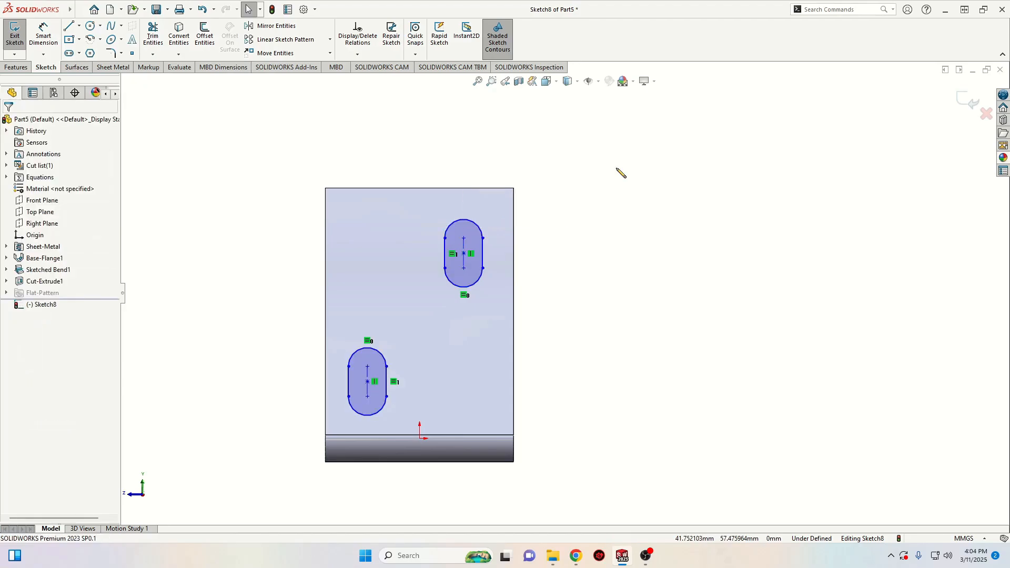
# Dimension the upper slot's end arc with a radius of 12.5/2 mm.
pyautogui.click(44, 34)
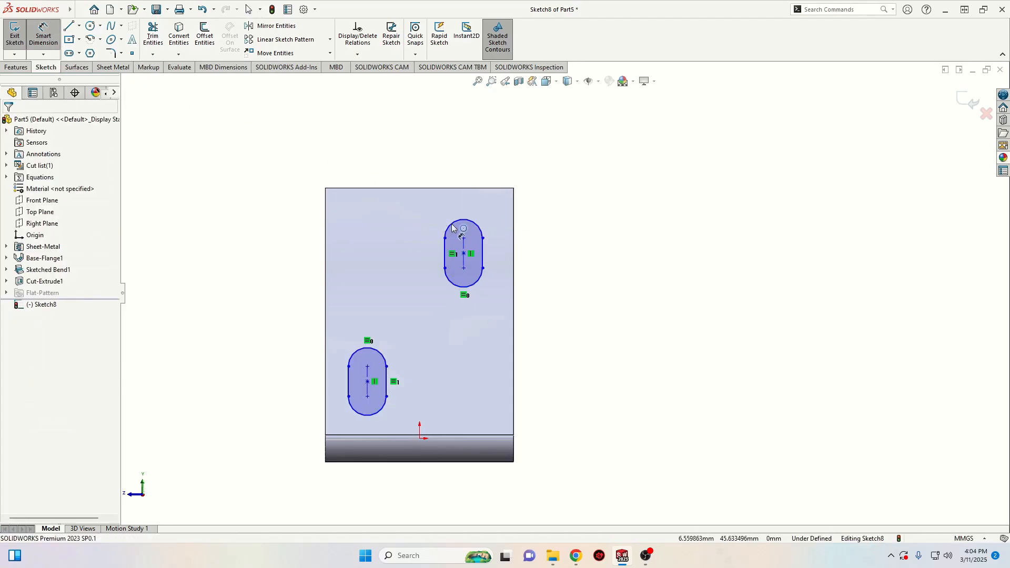
pyautogui.click(465, 225)
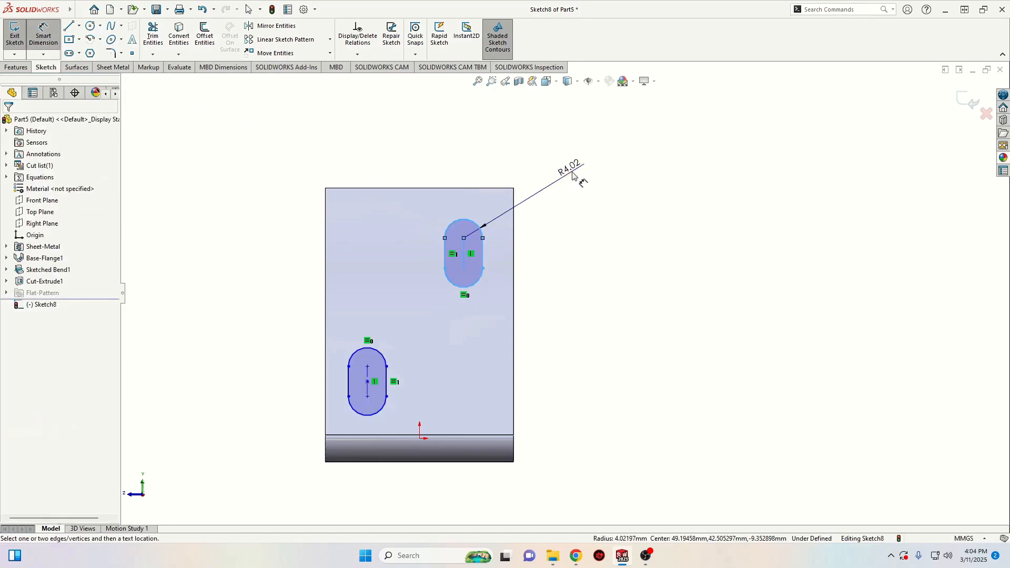
pyautogui.click(579, 181)
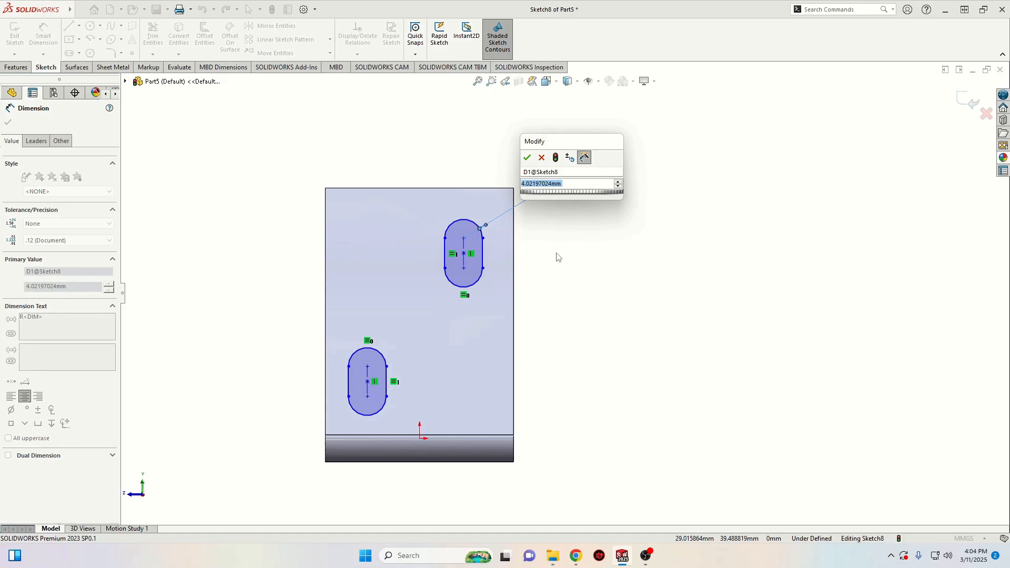
pyautogui.write('12.')
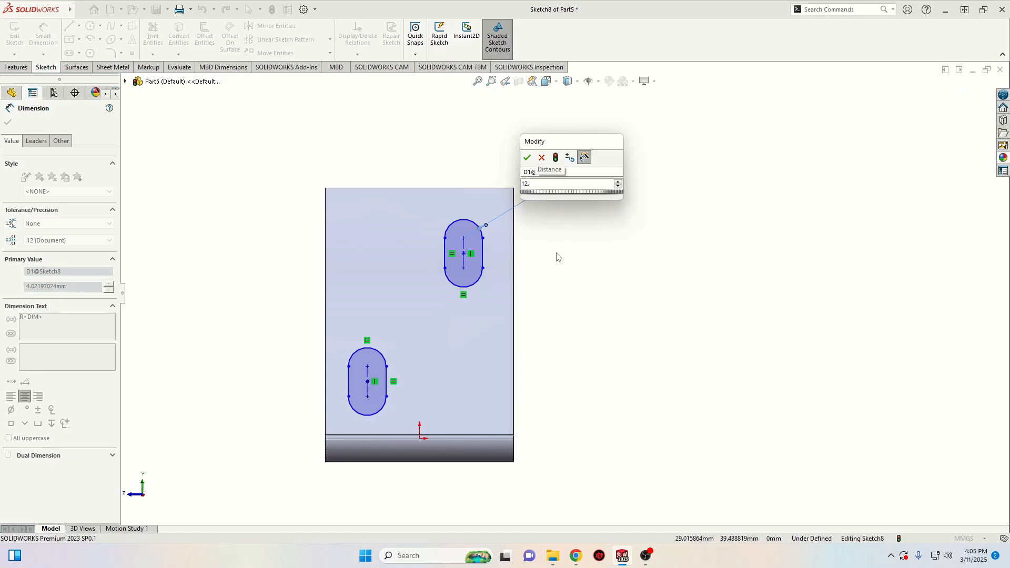
pyautogui.write('5/')
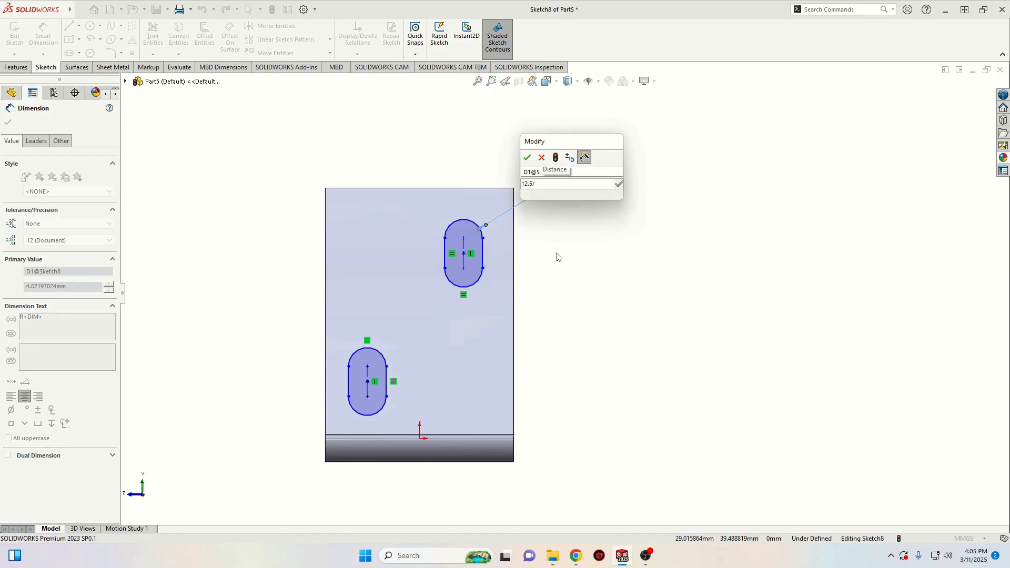
pyautogui.write('2')
pyautogui.press('Return')
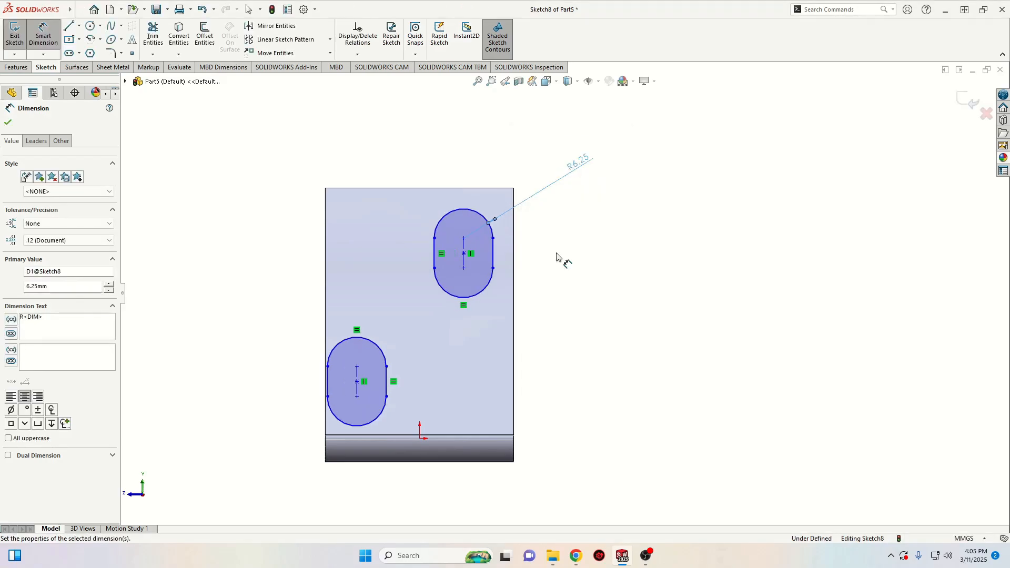
# Dimension the upper slot's outer straight side 8 mm from the flange's nearest side edge.
pyautogui.click(493, 253)
pyautogui.click(514, 255)
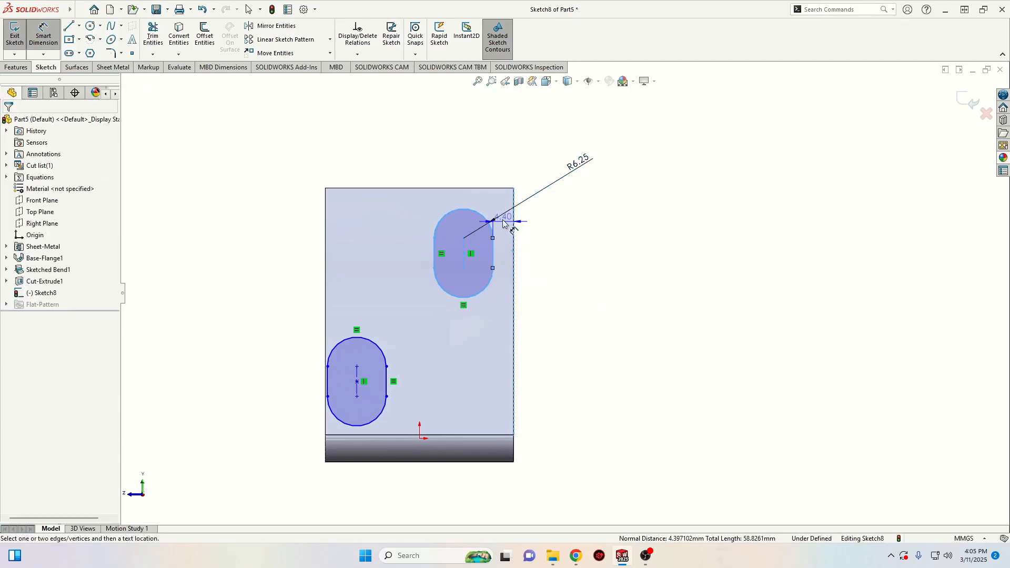
pyautogui.click(500, 150)
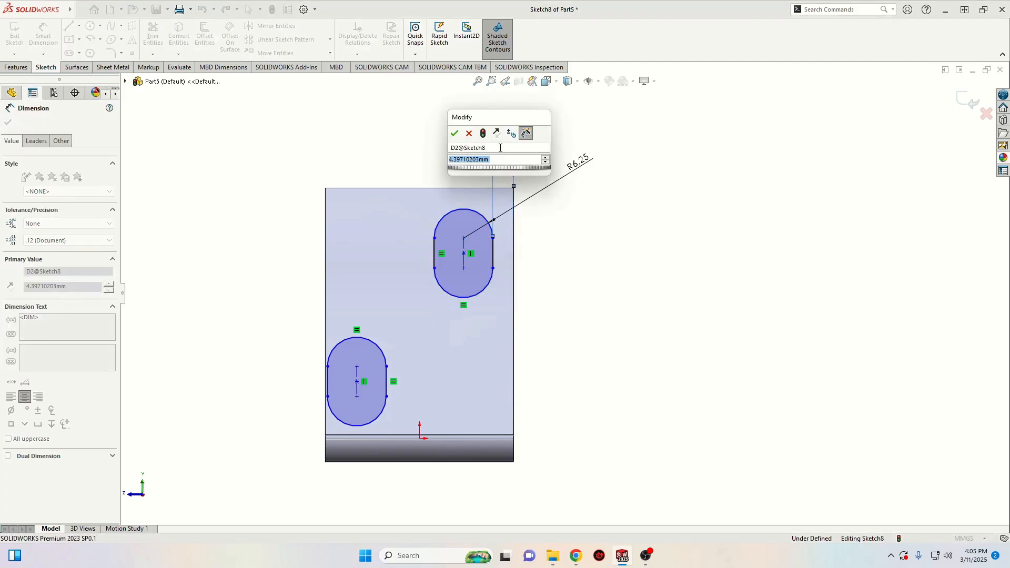
pyautogui.write('8')
pyautogui.press('Return')
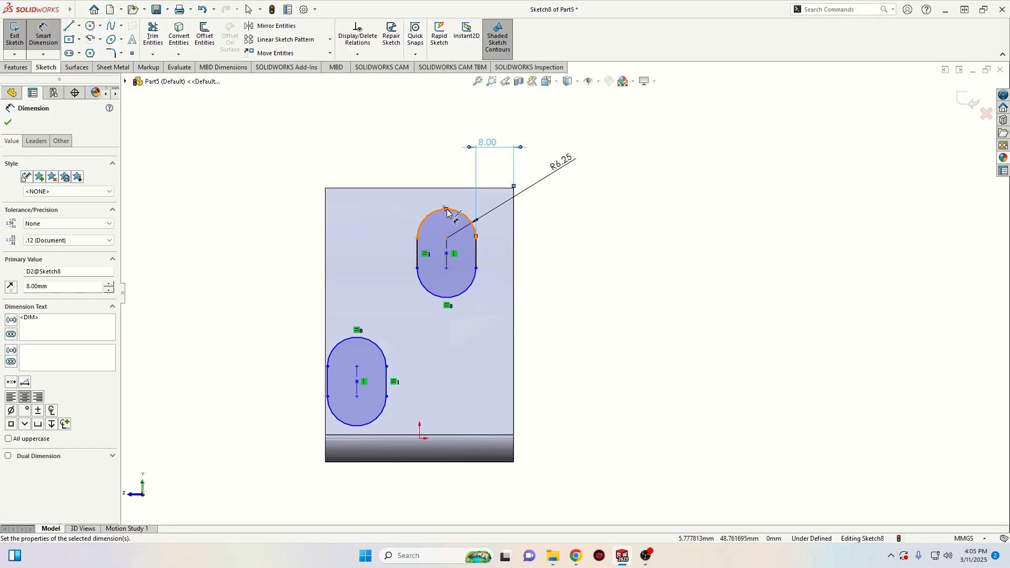
# Dimension the top of the upper slot 9 mm from the flange's top edge.
pyautogui.click(447, 209)
pyautogui.click(455, 188)
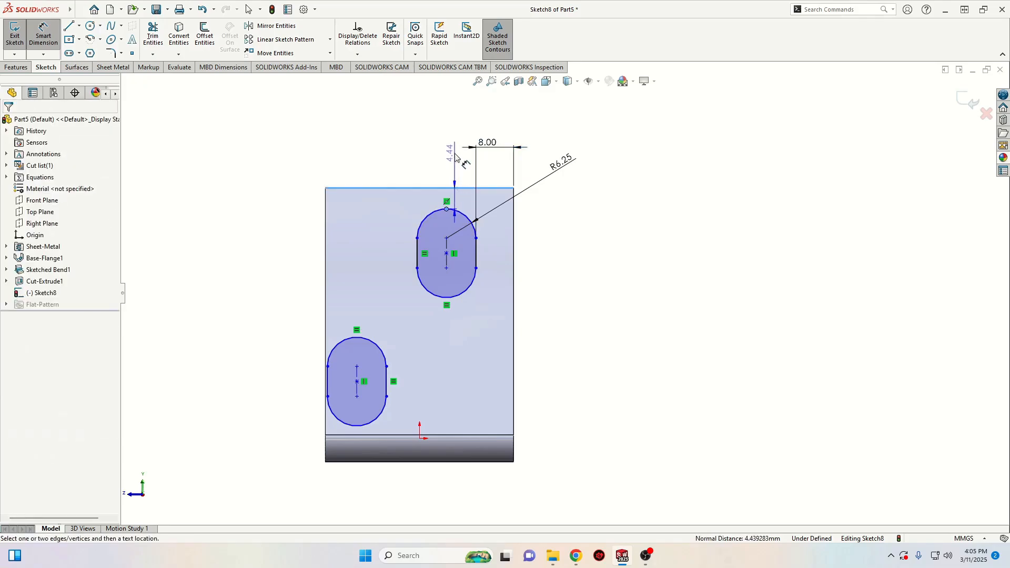
pyautogui.click(456, 157)
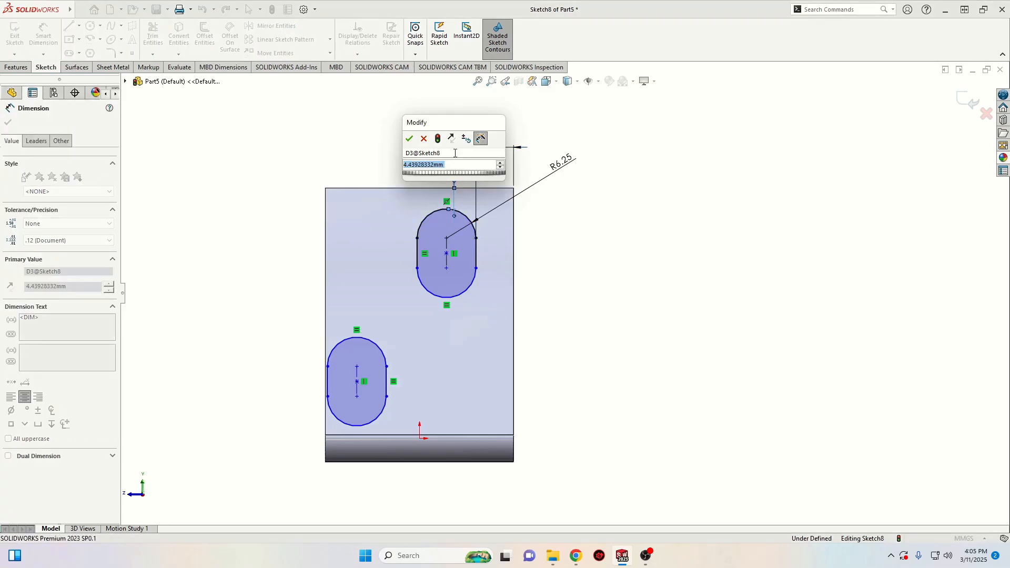
pyautogui.write('9')
pyautogui.press('Return')
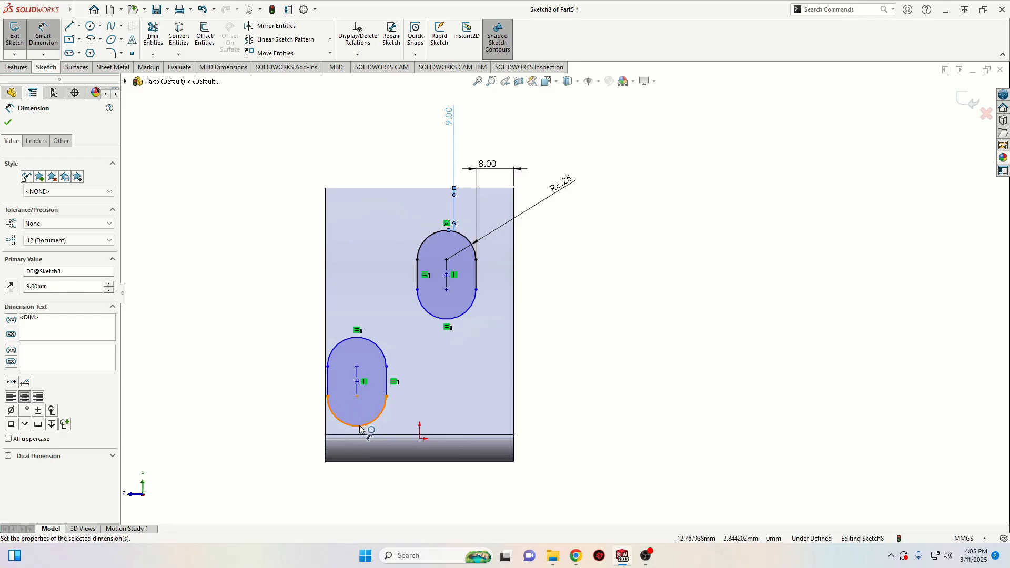
# Dimension the bottom of the lower slot 9 mm from the lower outer edge of the bend.
pyautogui.click(357, 427)
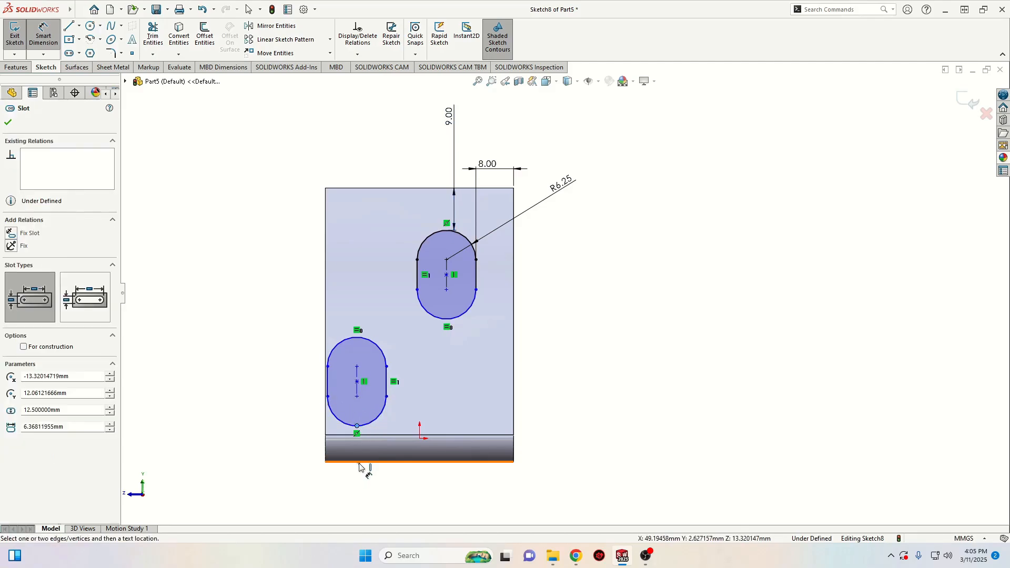
pyautogui.click(363, 463)
pyautogui.click(282, 444)
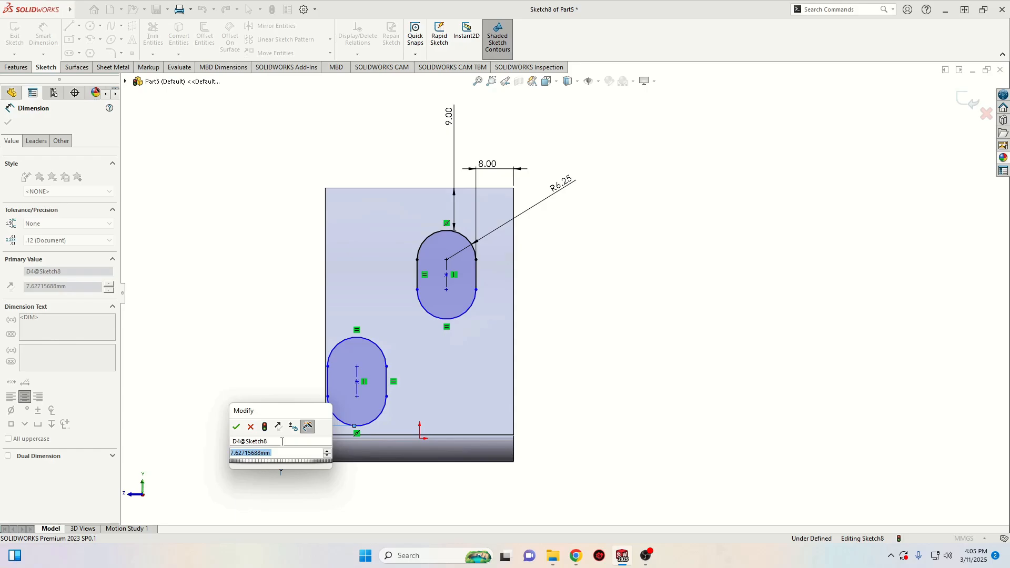
pyautogui.write('9')
pyautogui.press('Return')
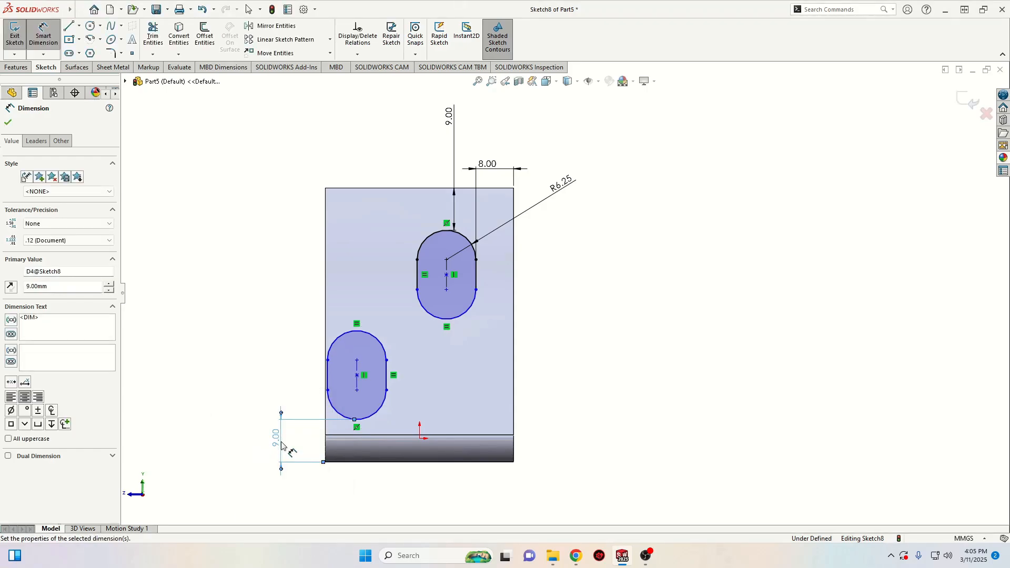
# Dimension the lower slot's outer straight side 8 mm from the flange's nearest side edge.
pyautogui.click(327, 376)
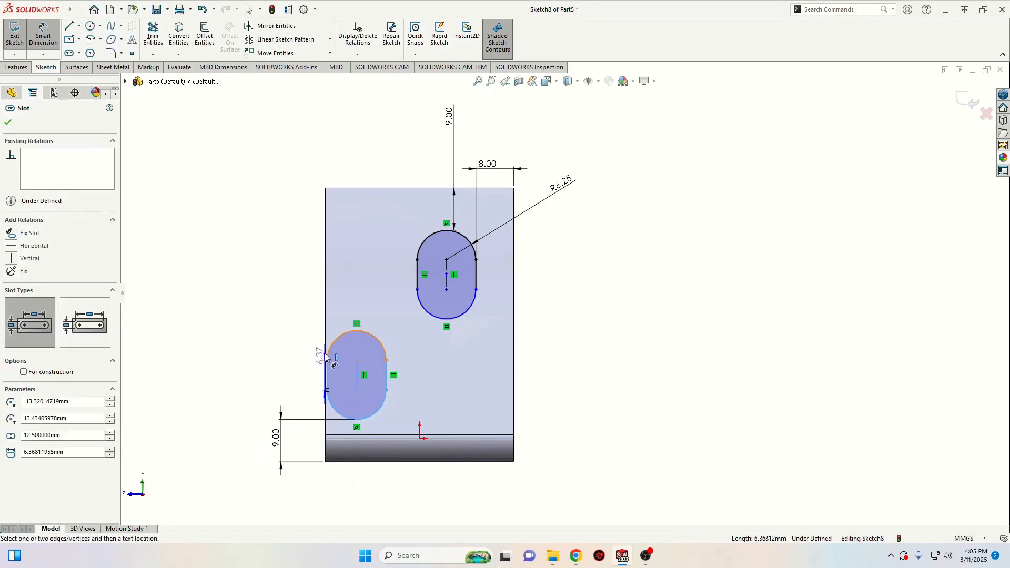
pyautogui.click(325, 334)
pyautogui.click(297, 159)
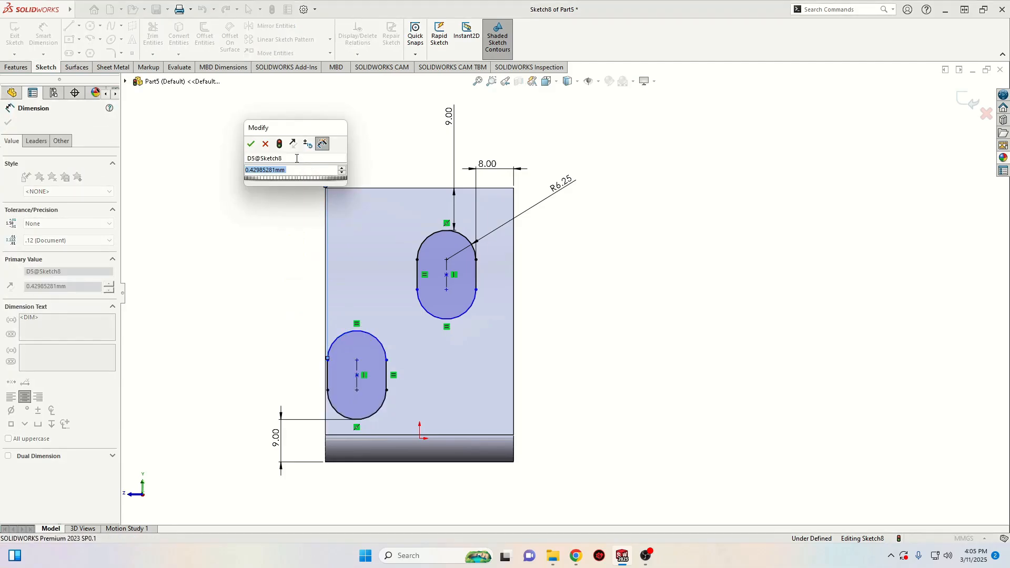
pyautogui.write('8')
pyautogui.press('Return')
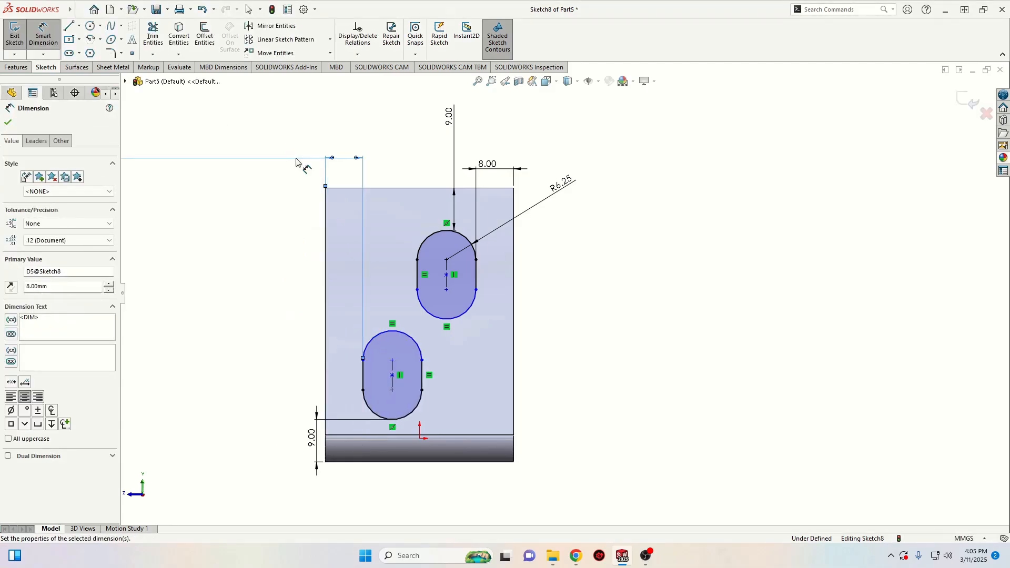
pyautogui.rightClick(228, 277)
pyautogui.click(254, 311)
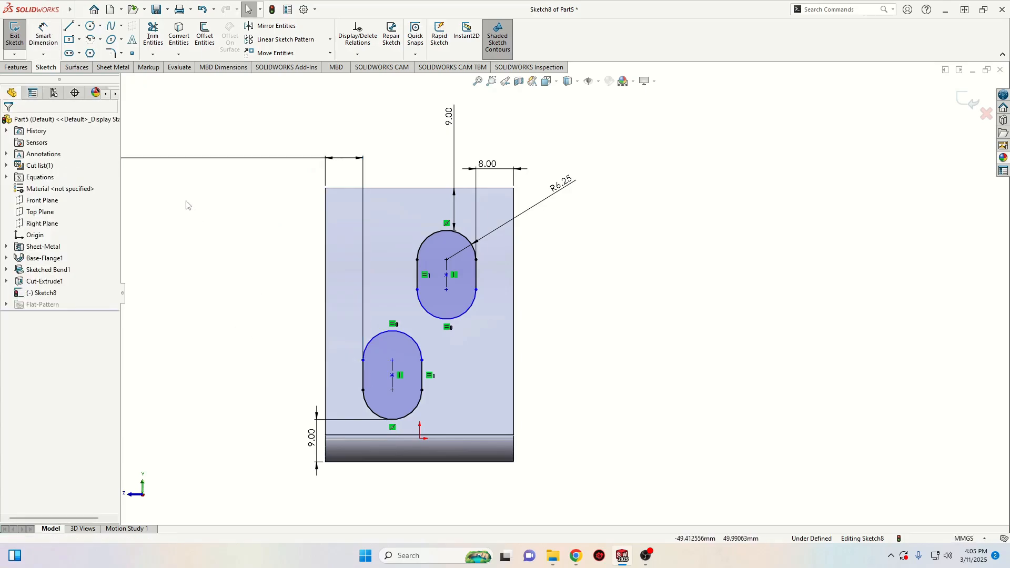
# Dimension the upper slot's overall length between its outermost arc points as 15 mm.
pyautogui.click(43, 33)
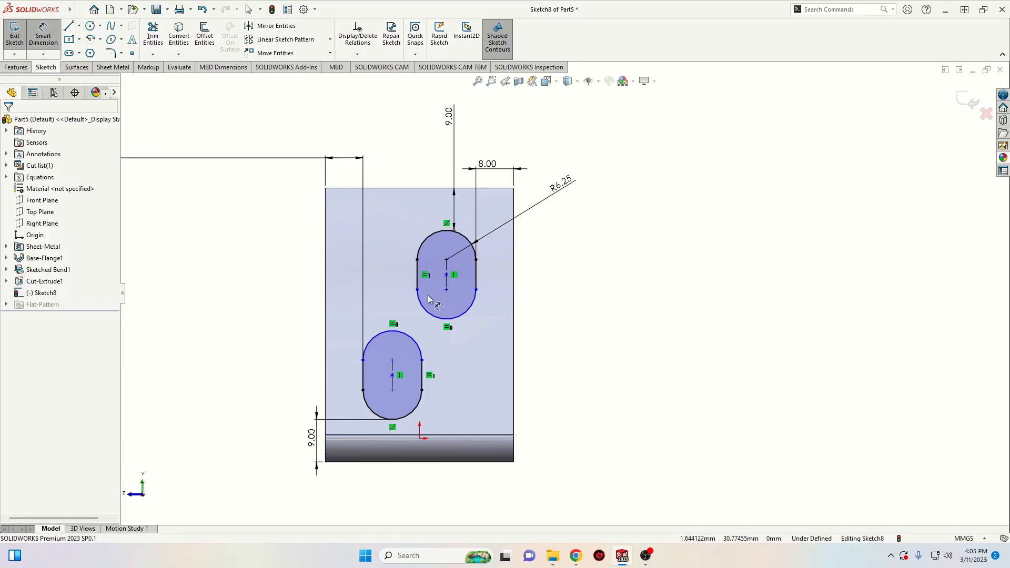
pyautogui.click(445, 319)
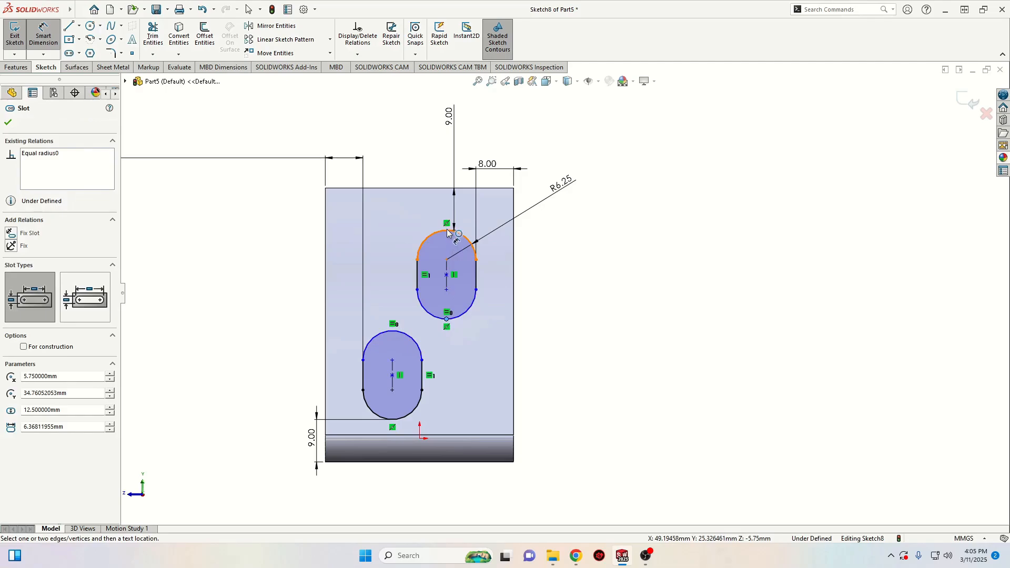
pyautogui.click(453, 234)
pyautogui.click(576, 271)
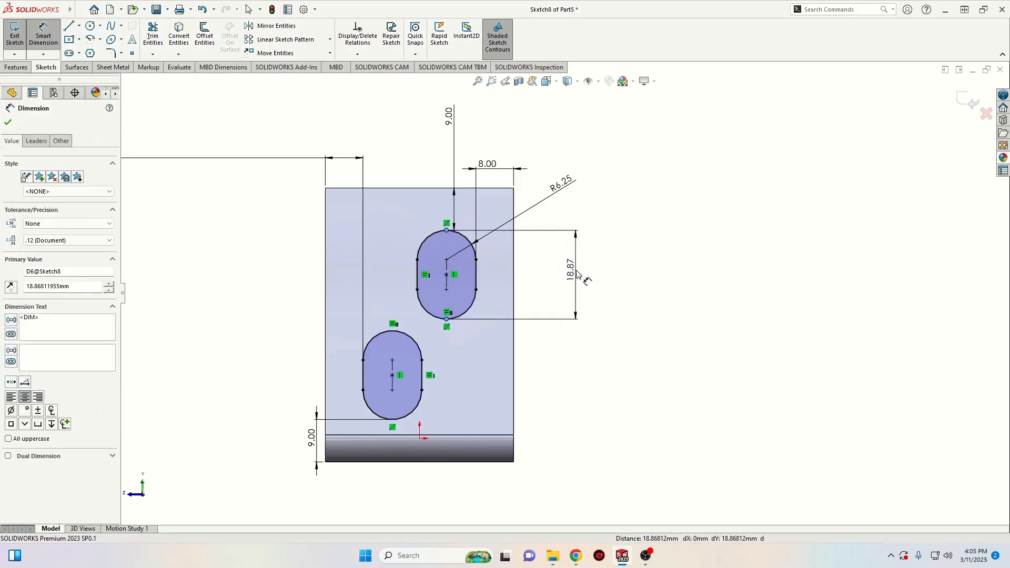
pyautogui.write('1')
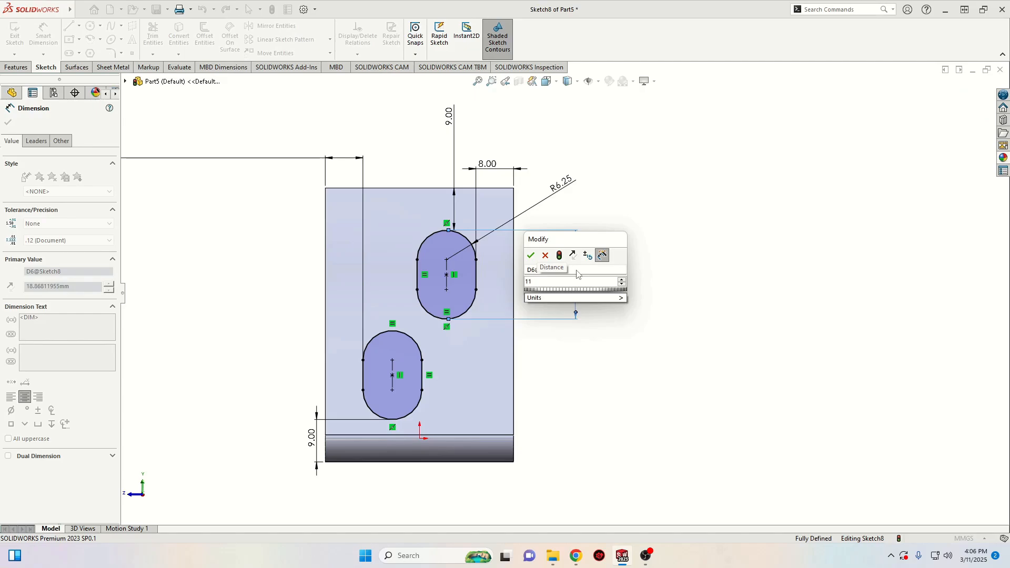
pyautogui.write('5')
pyautogui.press('Return')
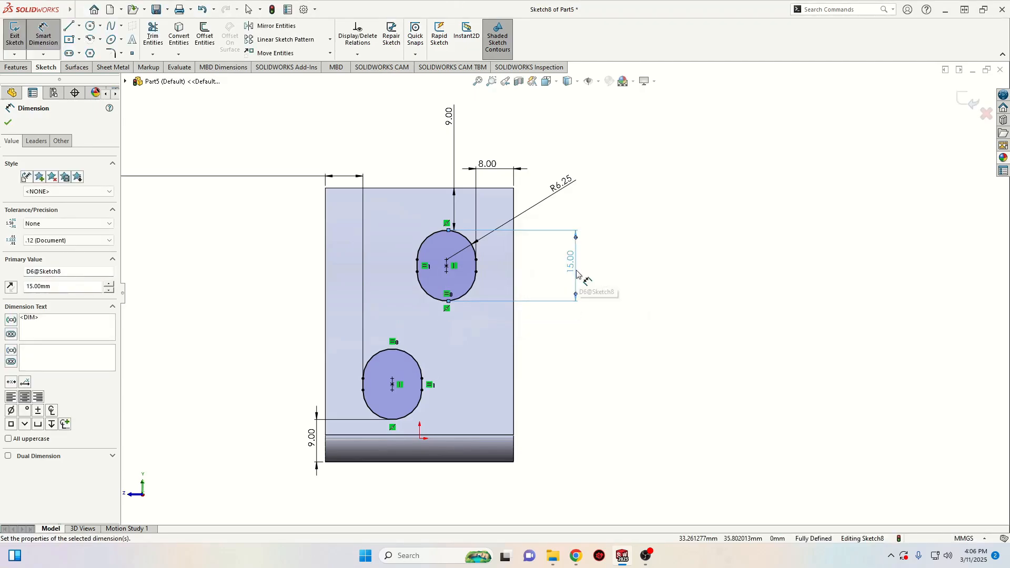
# Move the lower slot's 8 mm side-distance dimension text closer to the flange.
pyautogui.press('Escape')
pyautogui.rightClick(242, 336)
pyautogui.click(226, 342)
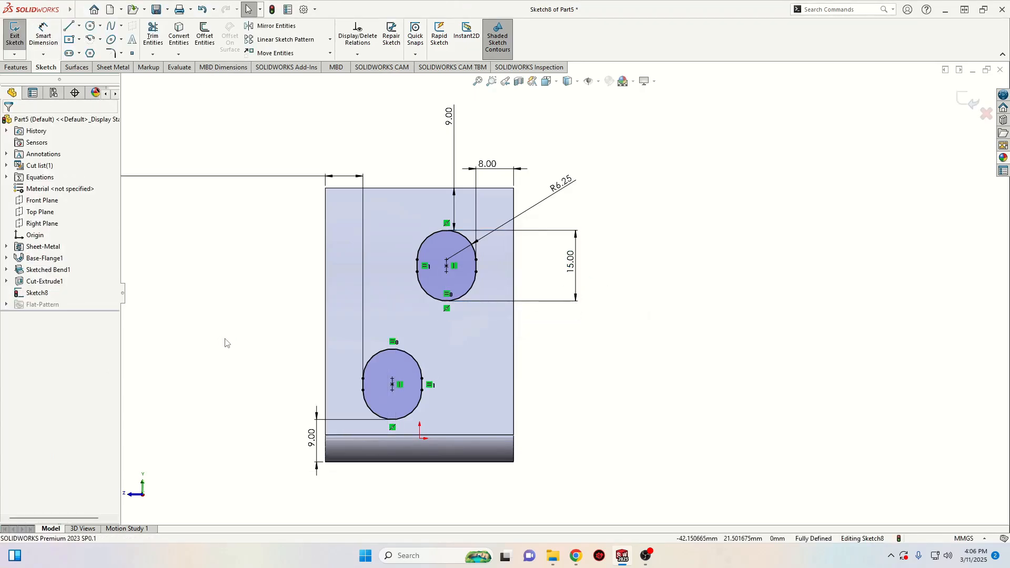
pyautogui.scroll(1, 251, 340)
pyautogui.scroll(2, 251, 343)
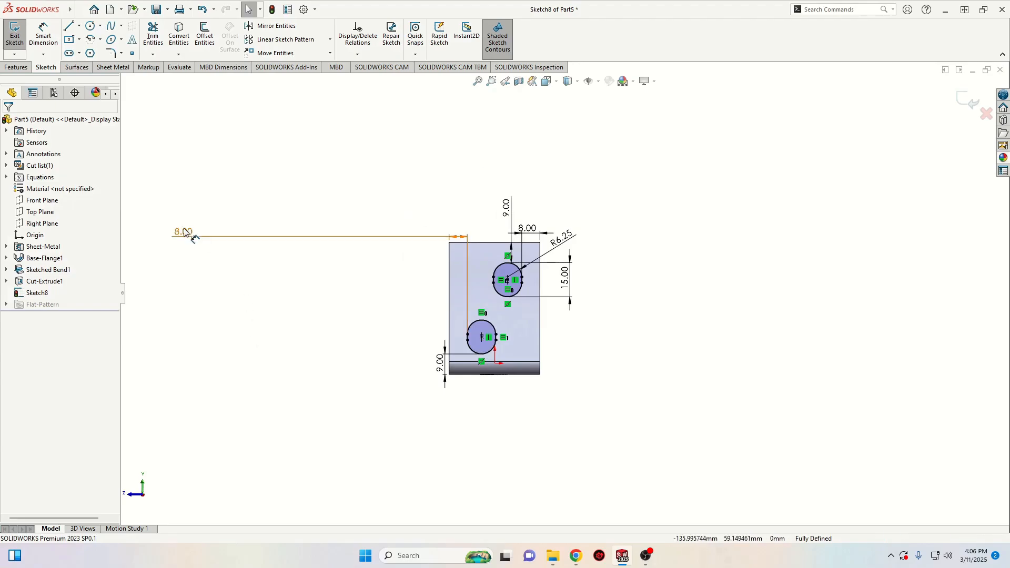
pyautogui.moveTo(181, 230); pyautogui.dragTo(413, 228)
pyautogui.click(353, 343)
pyautogui.moveTo(353, 343); pyautogui.dragTo(388, 363, button='middle')
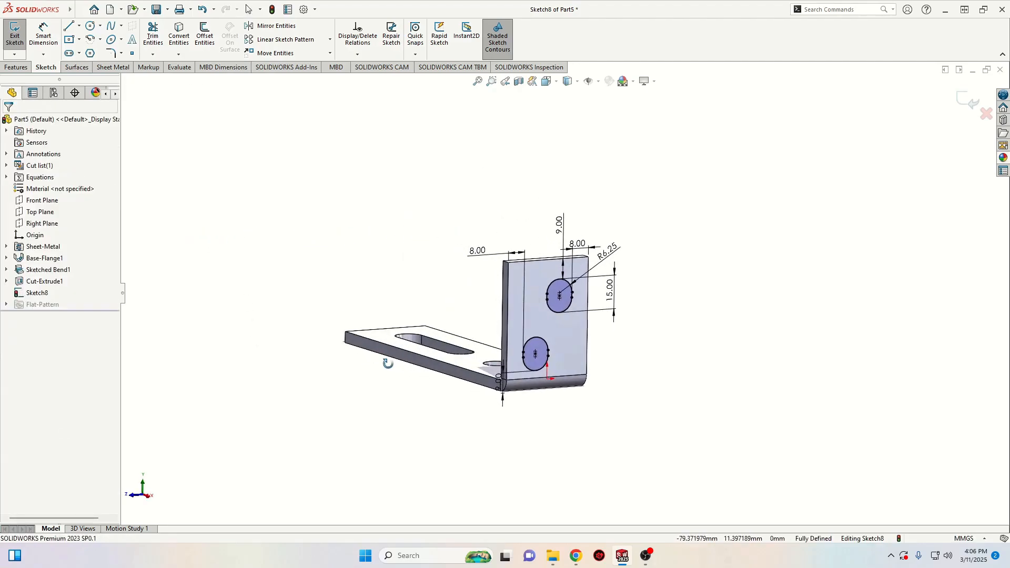
pyautogui.click(15, 67)
pyautogui.click(112, 67)
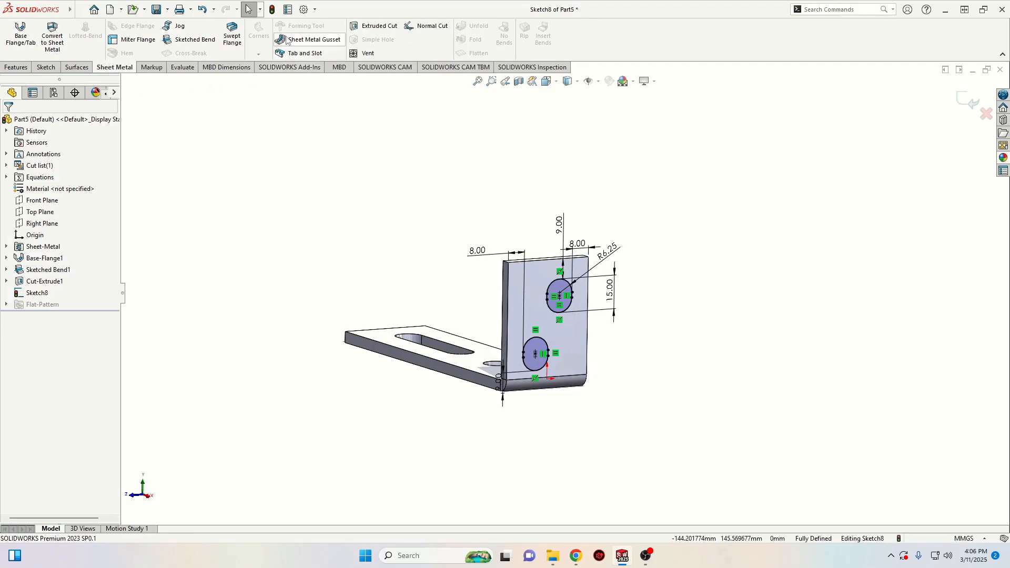
pyautogui.click(375, 26)
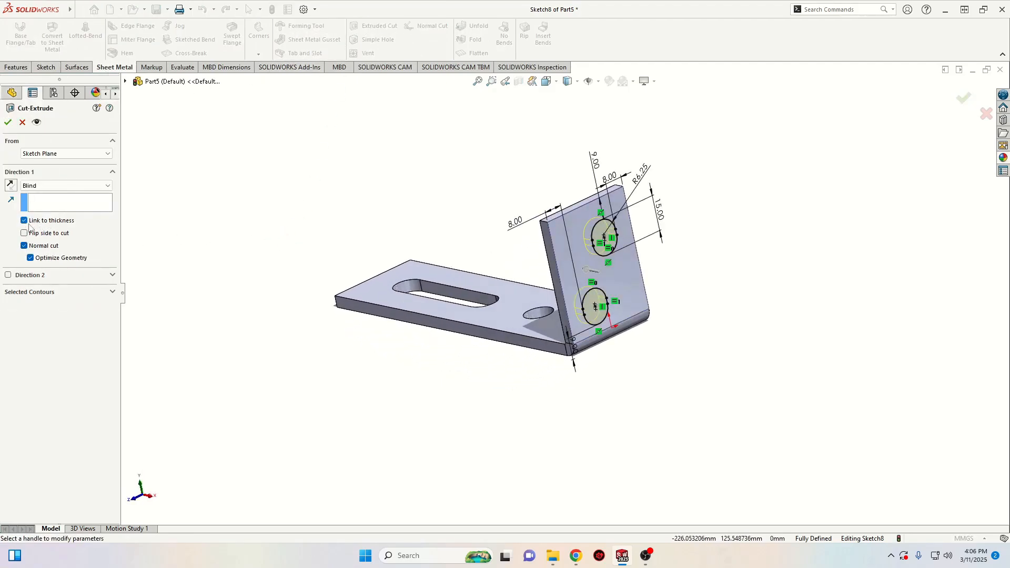
pyautogui.click(23, 123)
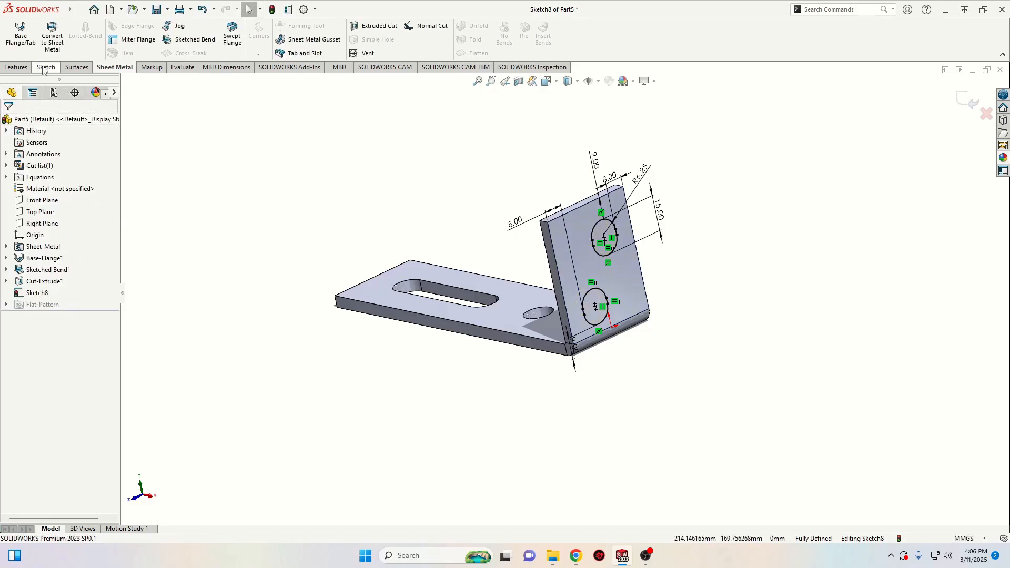
# Cut both slots through the upright flange with a blind normal cut linked to the sheet thickness.
pyautogui.click(22, 68)
pyautogui.click(156, 34)
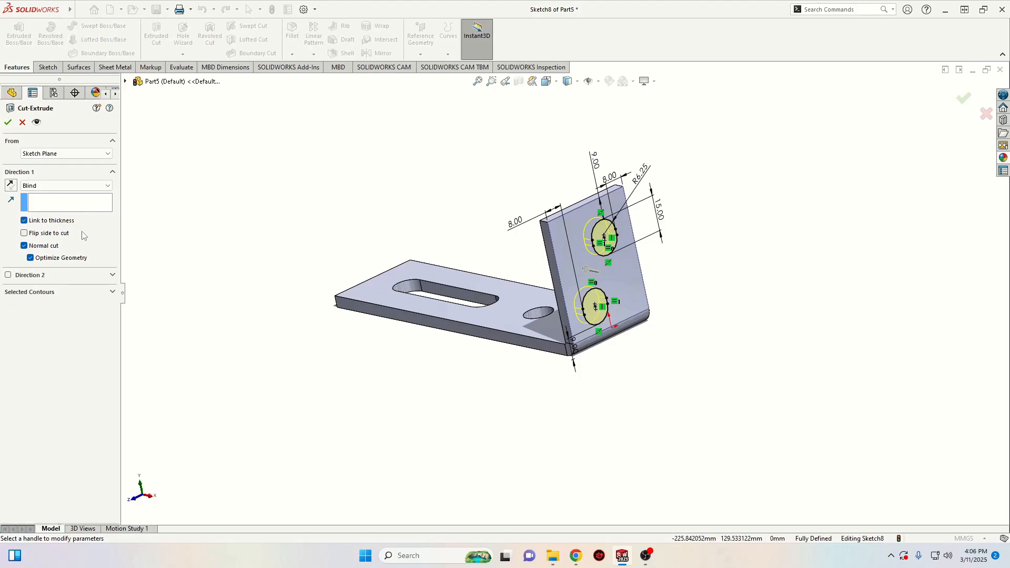
pyautogui.click(8, 123)
# Chamfer the two outer corner edges of the base and the two top corner edges of the flange, 2 mm at 45°.
pyautogui.moveTo(248, 315); pyautogui.dragTo(334, 375, button='middle')
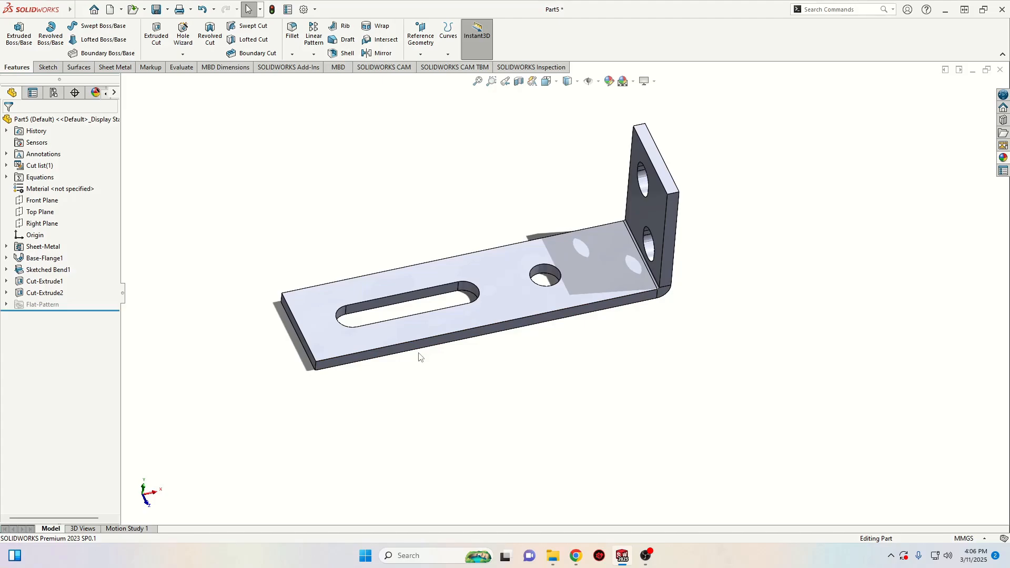
pyautogui.moveTo(419, 357); pyautogui.dragTo(353, 347, button='middle')
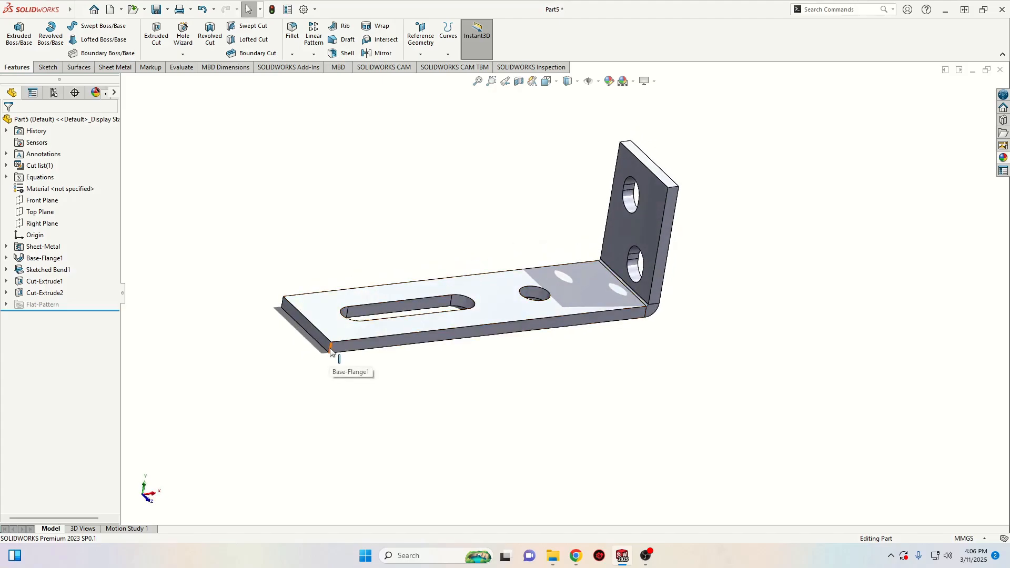
pyautogui.click(292, 54)
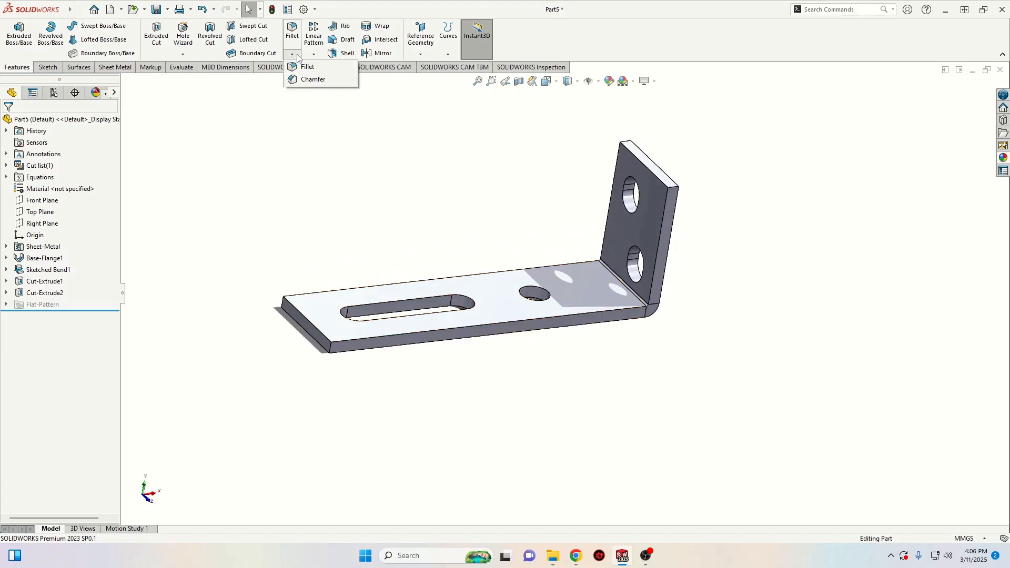
pyautogui.click(303, 80)
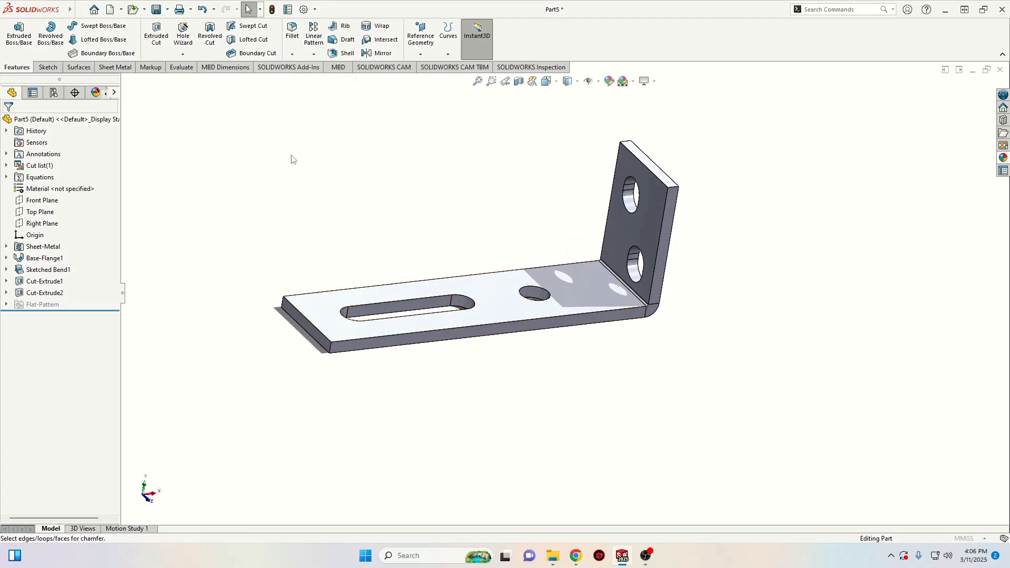
pyautogui.click(331, 351)
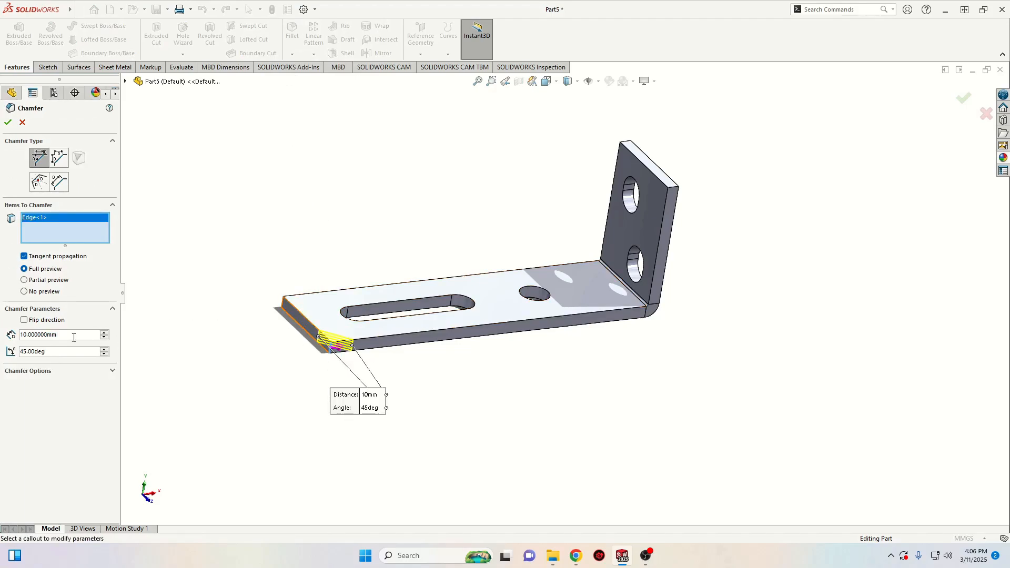
pyautogui.click(281, 306)
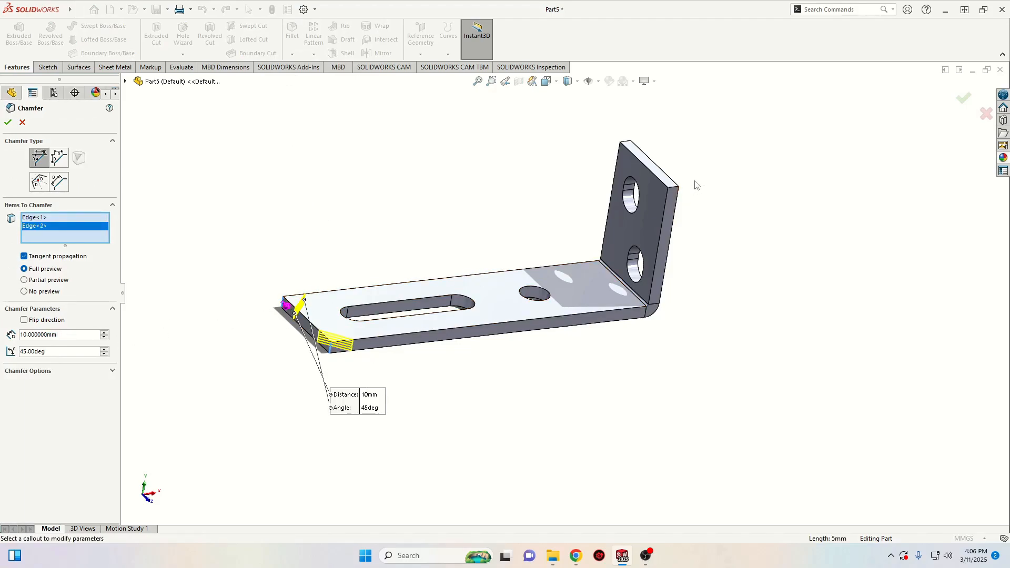
pyautogui.click(675, 187)
pyautogui.click(626, 144)
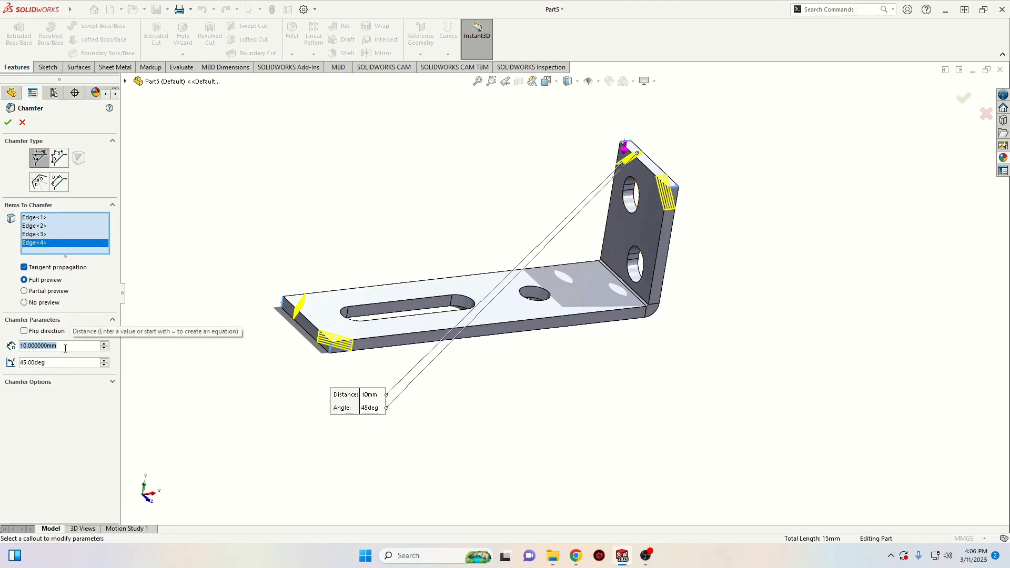
pyautogui.write('2')
pyautogui.press('Return')
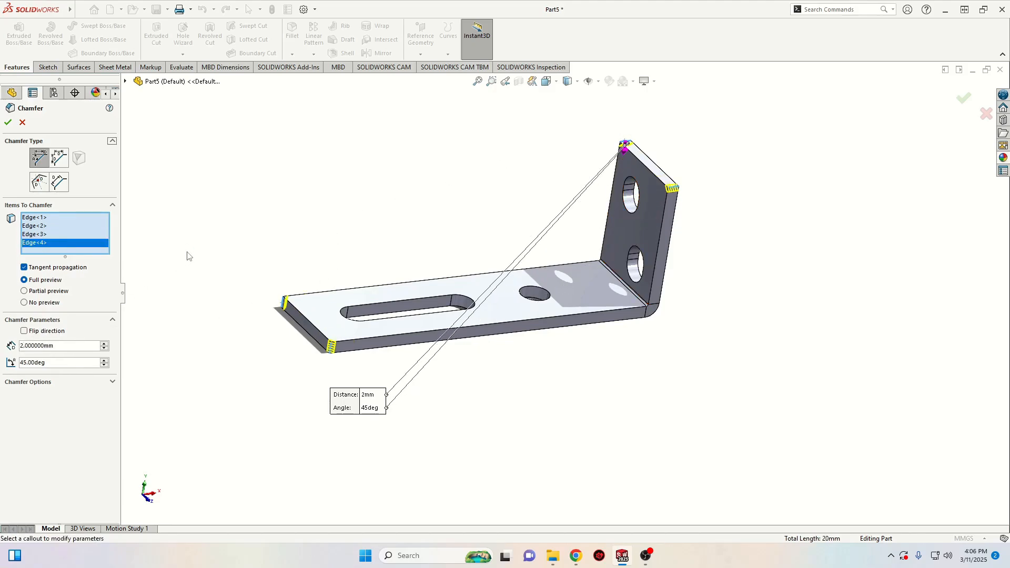
pyautogui.click(8, 123)
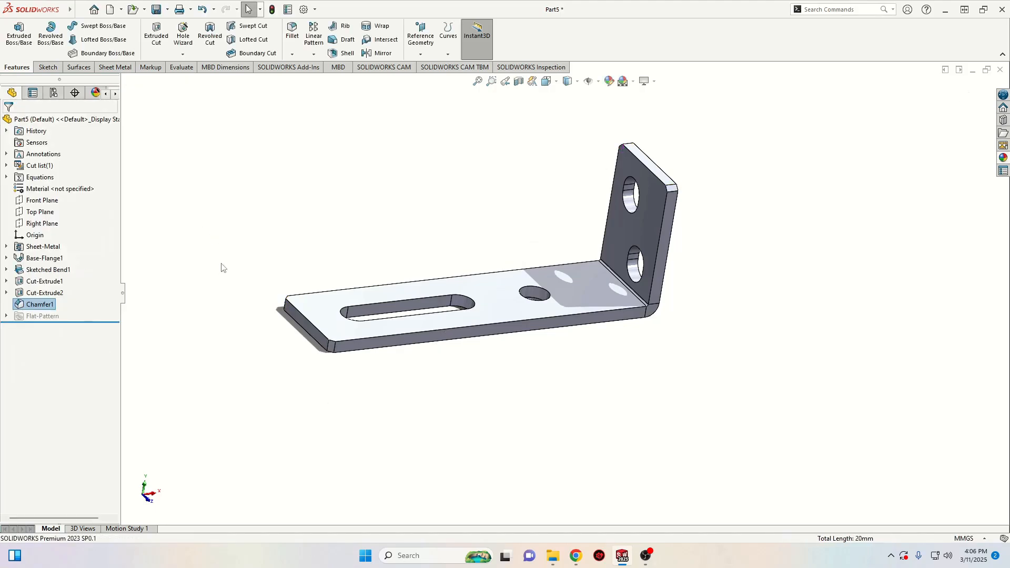
# Assign AISI 1020 steel as the bracket's material.
pyautogui.moveTo(220, 267); pyautogui.dragTo(231, 392, button='middle')
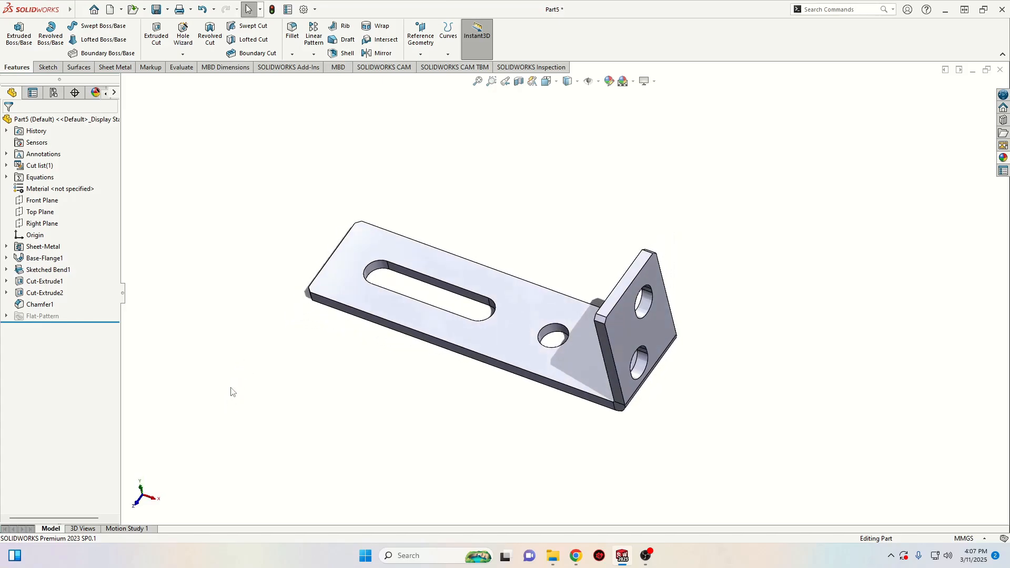
pyautogui.rightClick(54, 191)
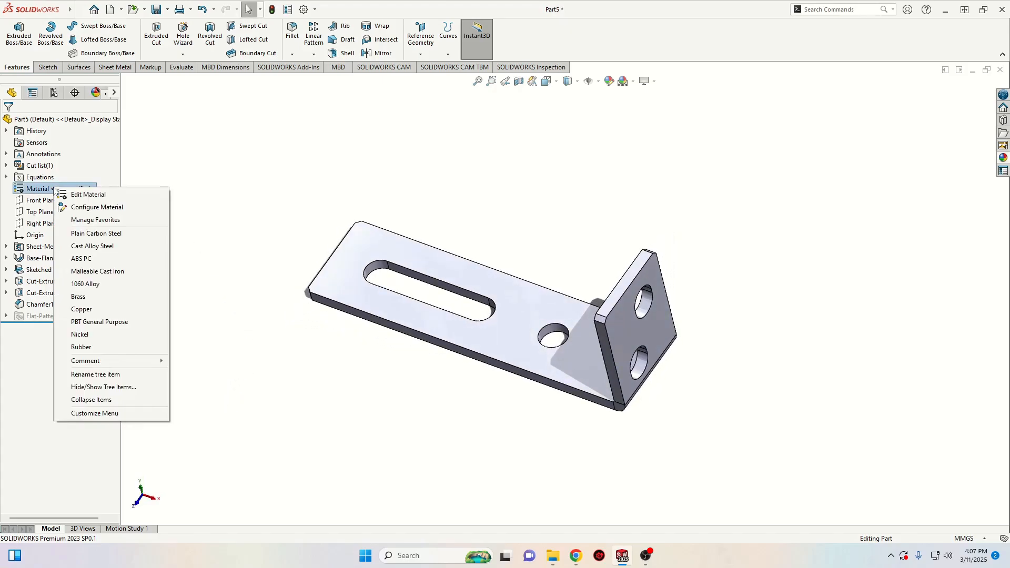
pyautogui.click(89, 195)
pyautogui.click(362, 244)
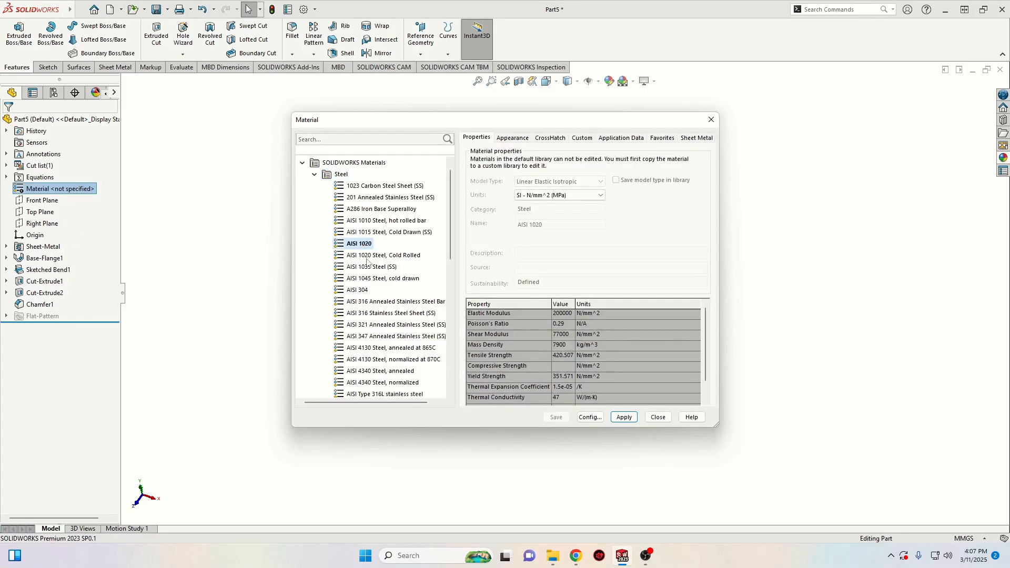
pyautogui.click(624, 418)
pyautogui.click(590, 418)
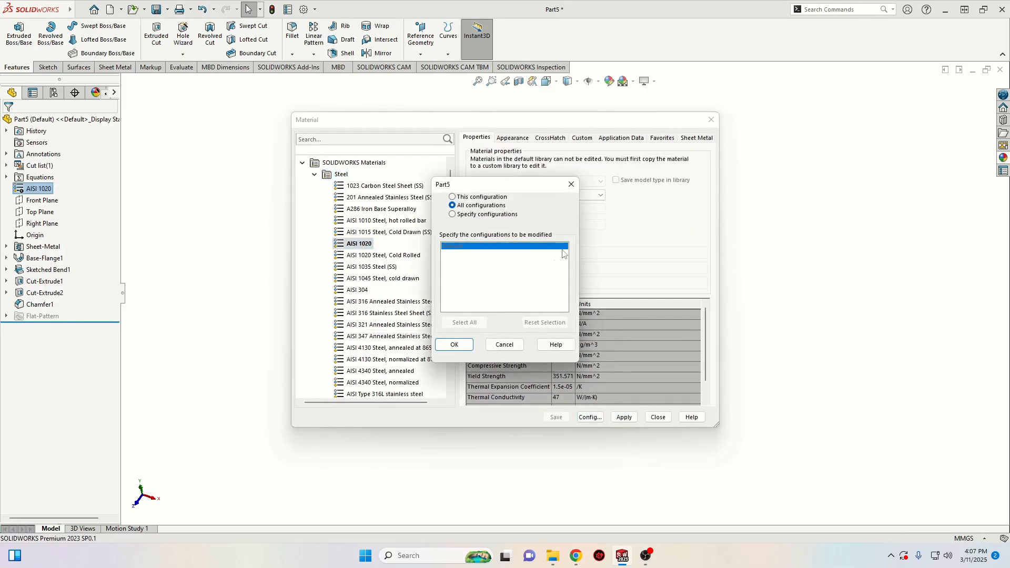
pyautogui.click(570, 186)
pyautogui.click(659, 417)
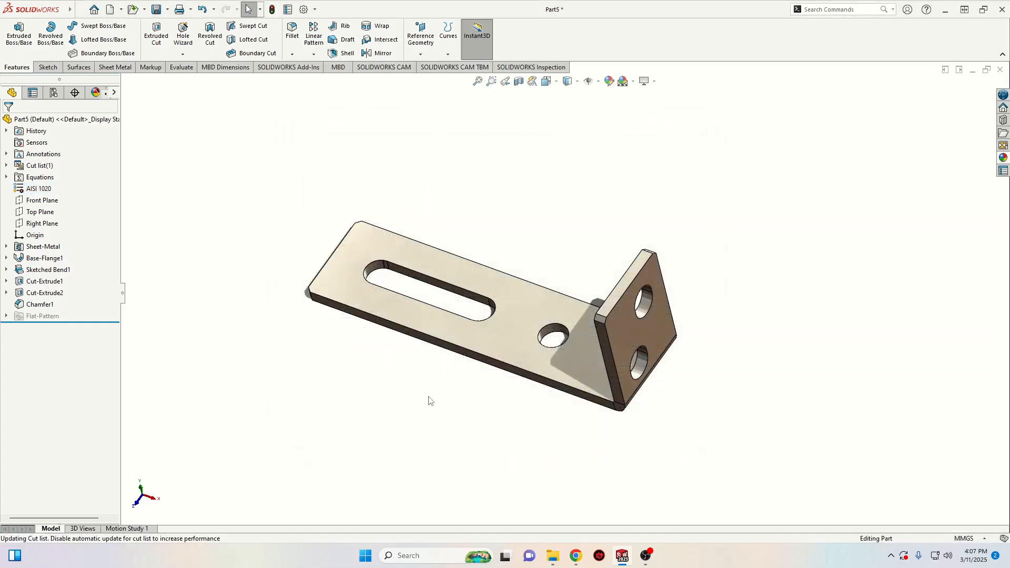
pyautogui.moveTo(448, 306); pyautogui.dragTo(447, 415, button='middle')
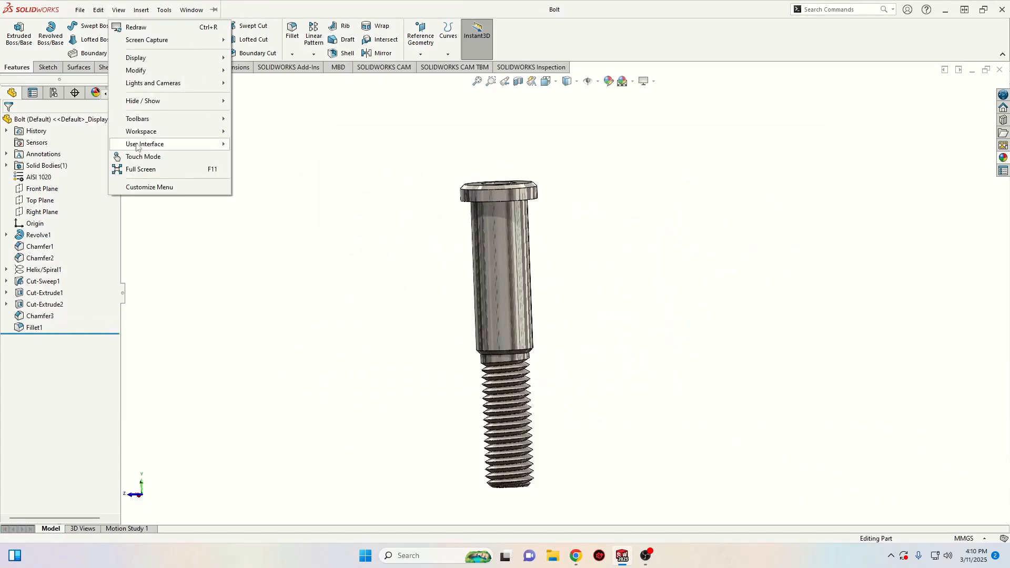
# Create a new part document and set its scene background to Plain White.
pyautogui.click(291, 193)
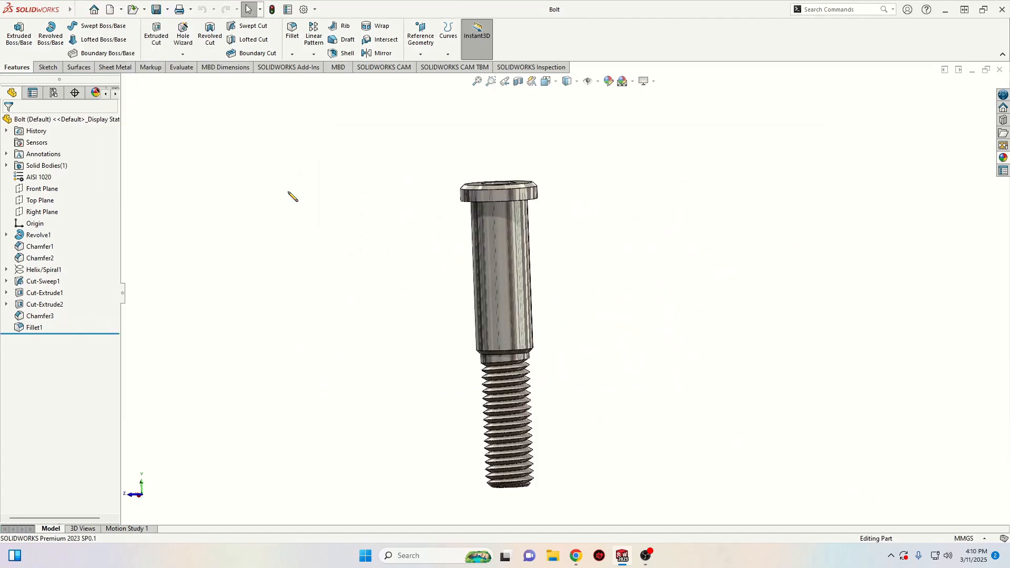
pyautogui.click(109, 9)
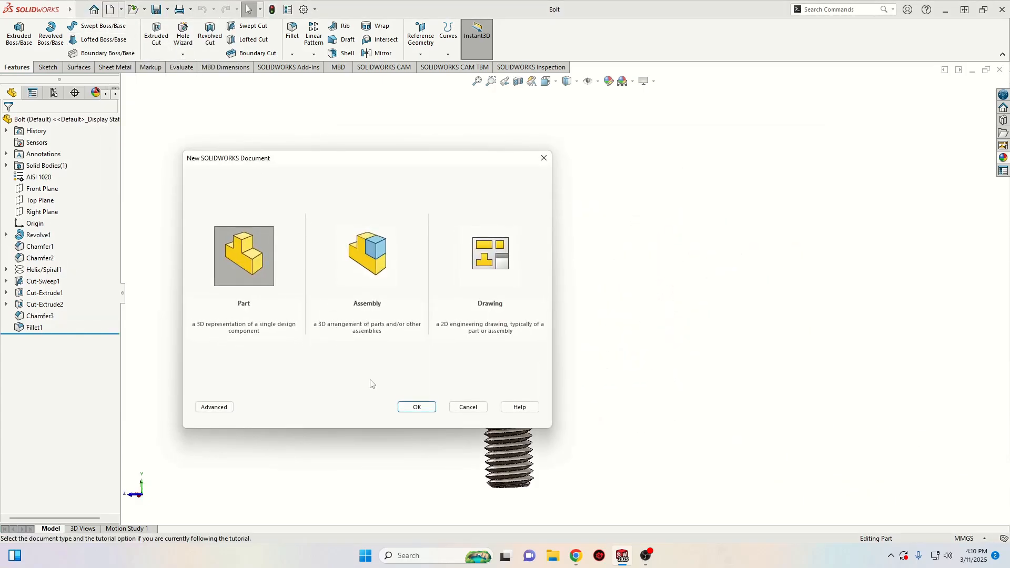
pyautogui.click(416, 407)
pyautogui.click(624, 82)
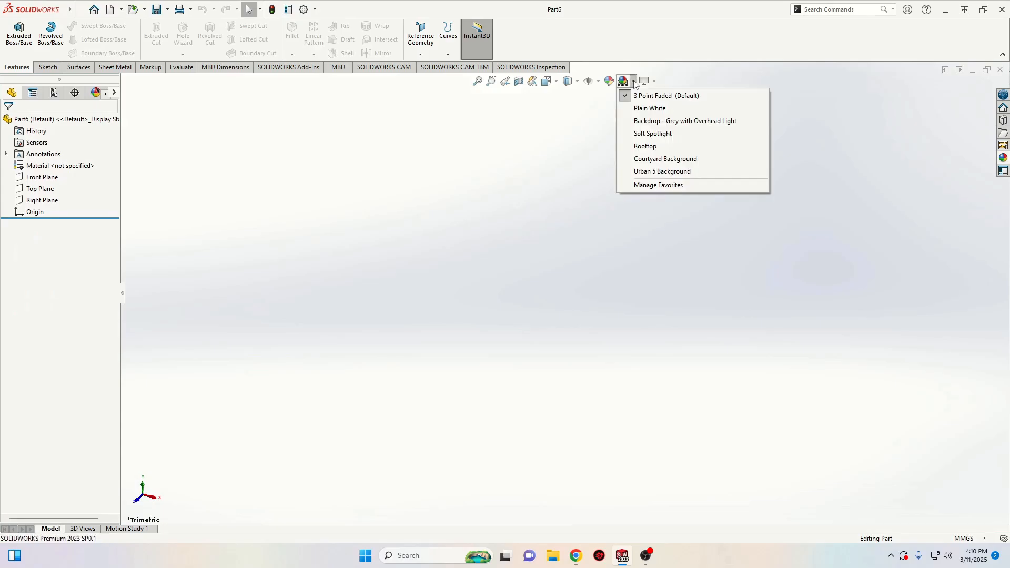
pyautogui.click(653, 109)
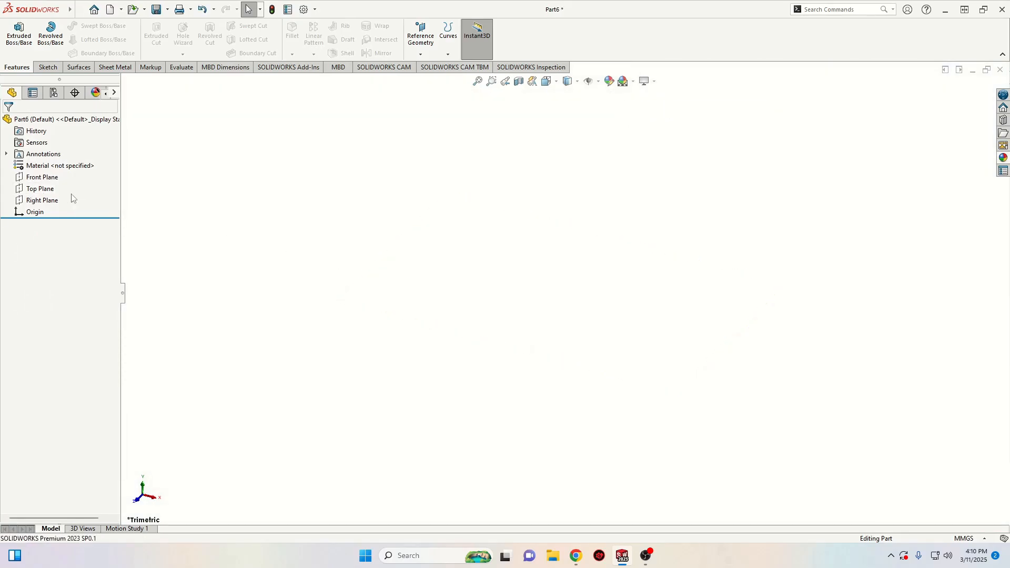
# On the Front Plane, sketch a closed stepped half-profile of the bolt about 70 mm tall from the origin, with head, shank and narrower lower section.
pyautogui.click(39, 178)
pyautogui.click(56, 164)
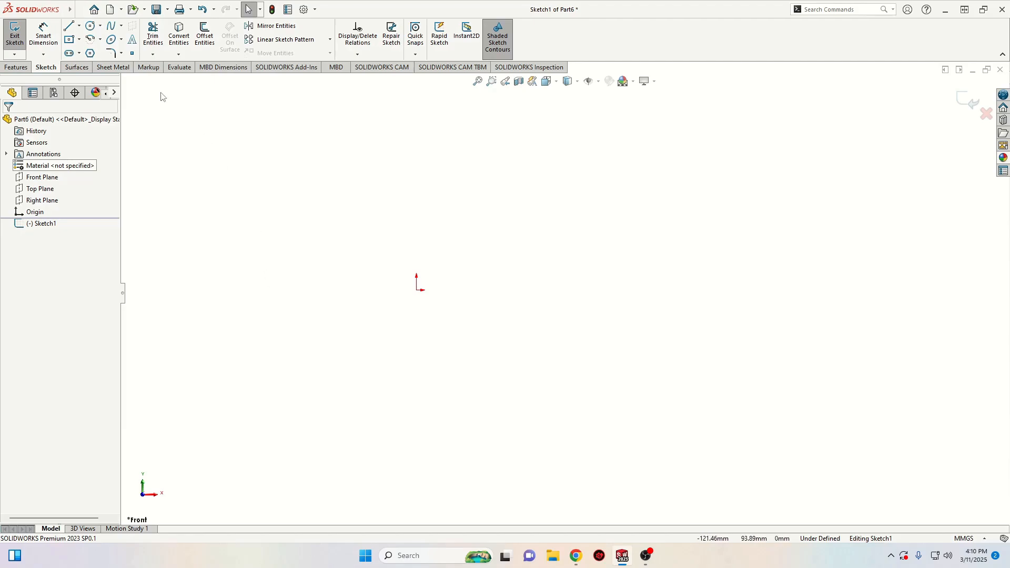
pyautogui.click(68, 25)
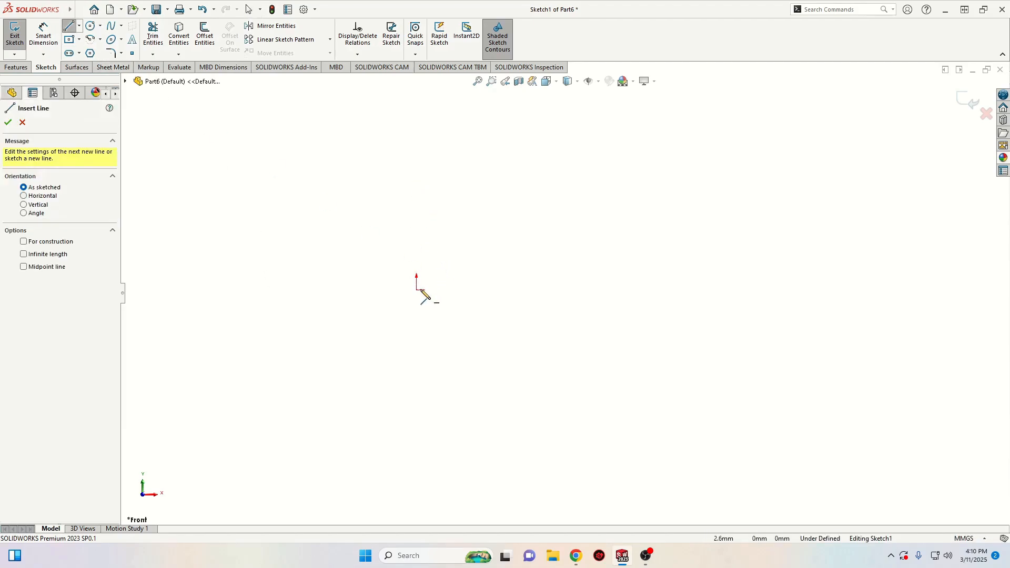
pyautogui.click(417, 290)
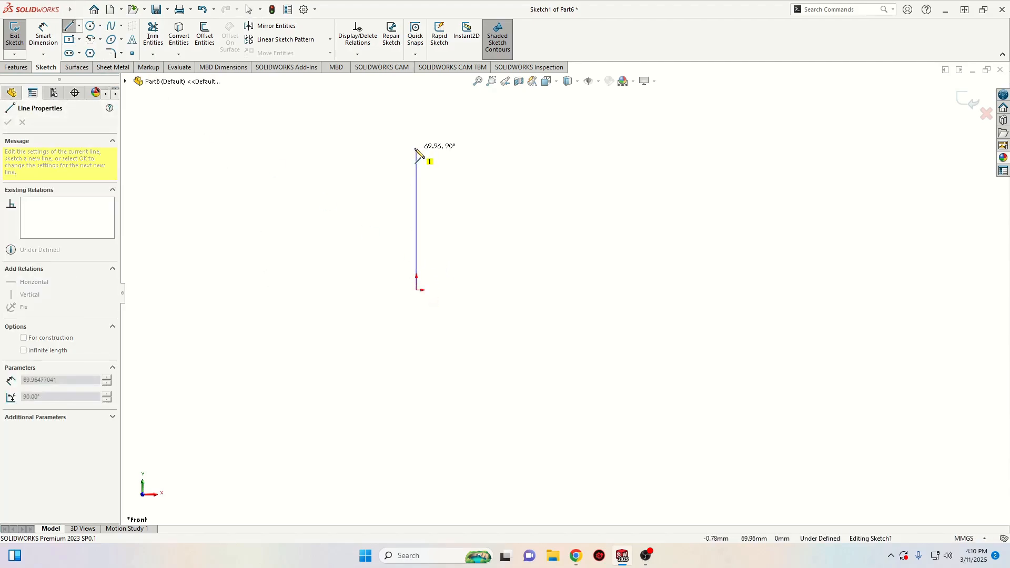
pyautogui.click(417, 148)
pyautogui.click(449, 148)
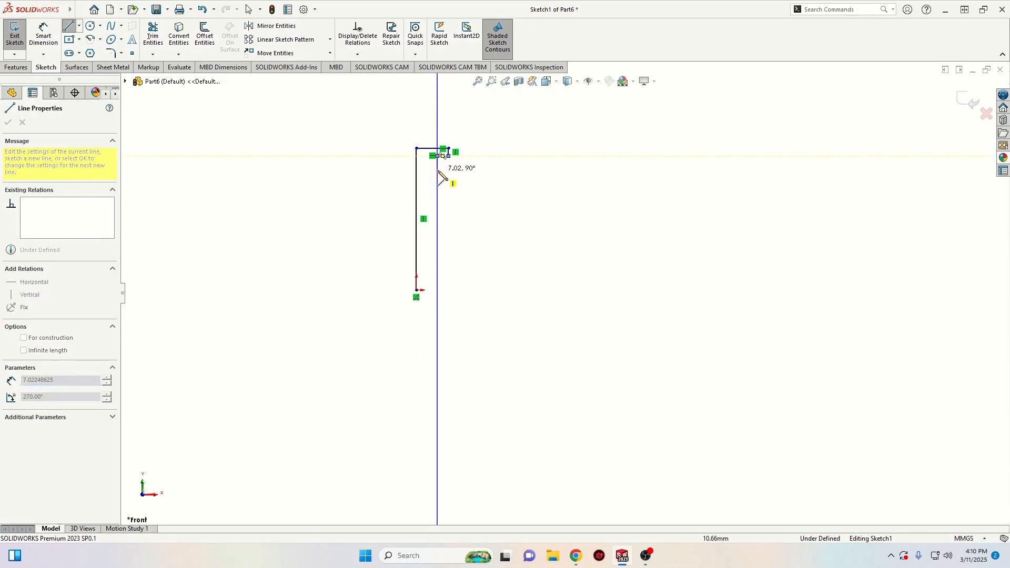
pyautogui.click(437, 219)
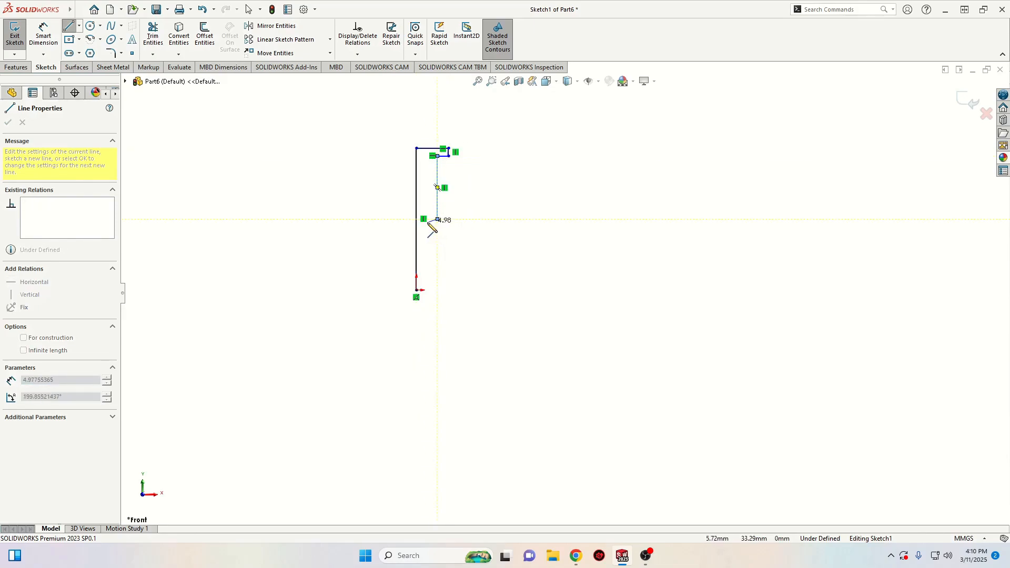
pyautogui.click(432, 290)
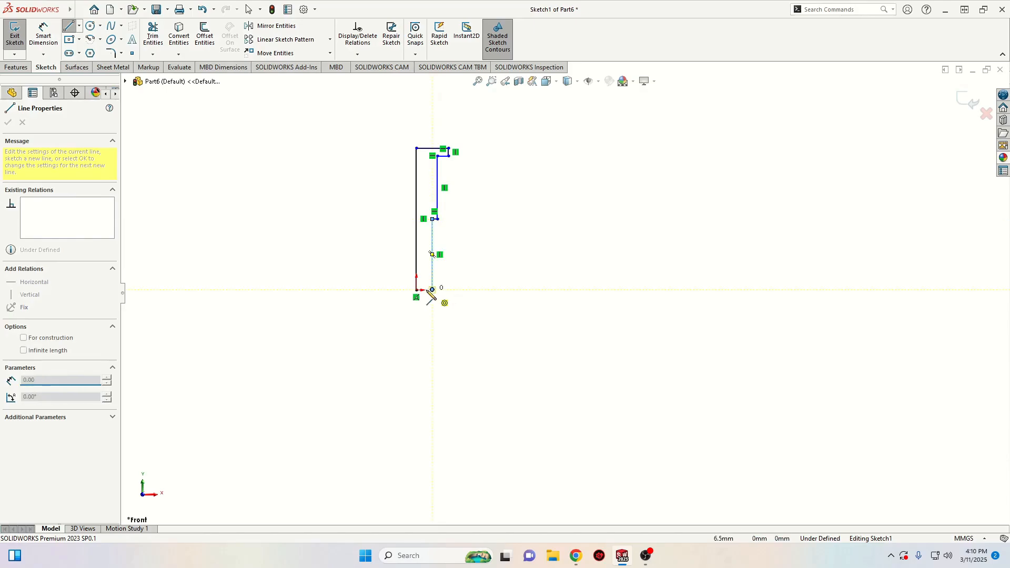
pyautogui.click(417, 290)
pyautogui.rightClick(363, 259)
pyautogui.click(388, 267)
# Draw a vertical centreline about 89 mm long from the origin along the profile's straight inner edge, extending above the head.
pyautogui.scroll(-3, 457, 239)
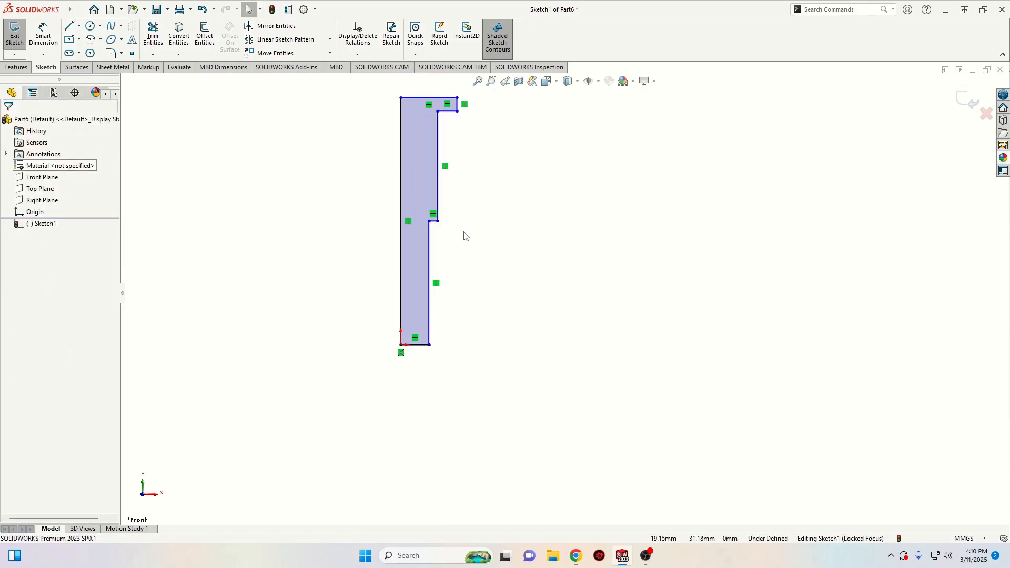
pyautogui.keyDown('ctrl'); pyautogui.moveTo(489, 203); pyautogui.dragTo(468, 307, button='middle'); pyautogui.keyUp('ctrl')
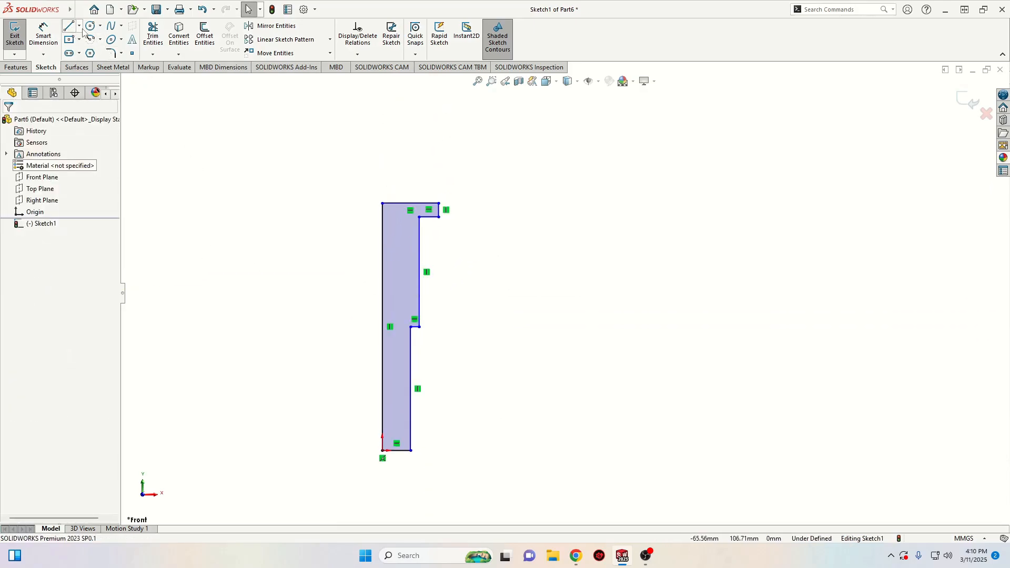
pyautogui.click(79, 26)
pyautogui.click(93, 51)
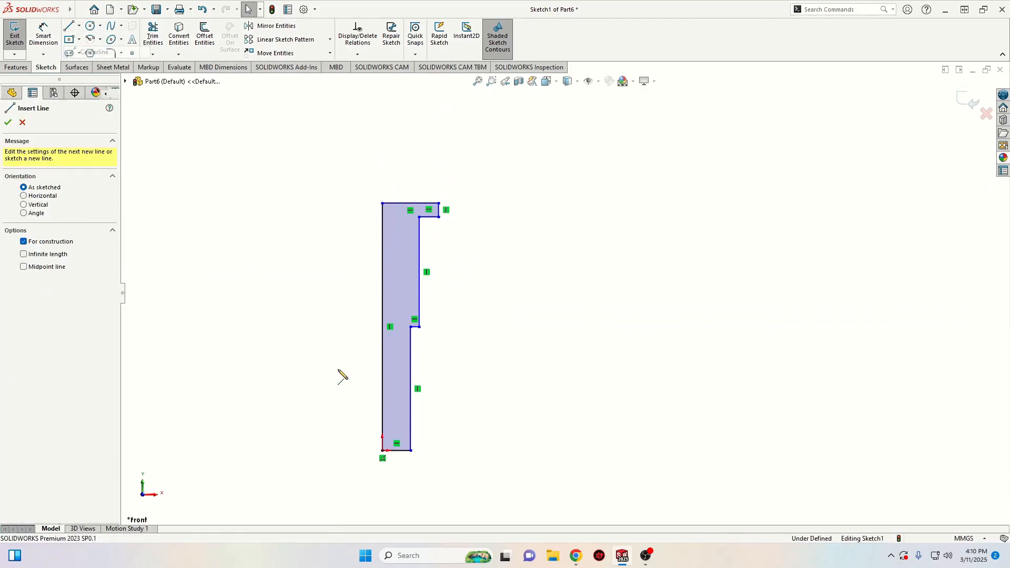
pyautogui.click(383, 450)
pyautogui.click(382, 135)
pyautogui.rightClick(291, 138)
pyautogui.click(310, 150)
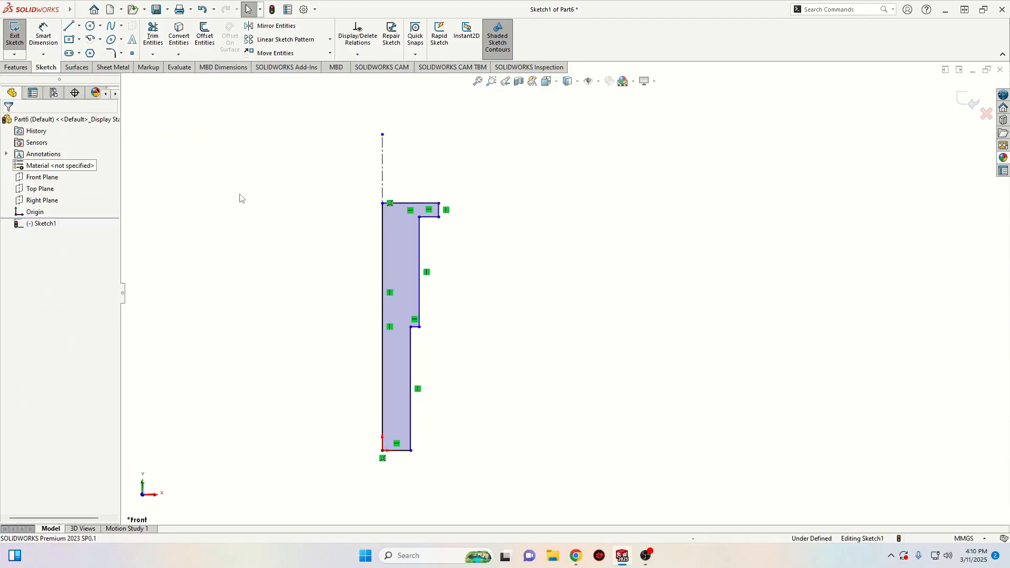
# Dimension the head's diameter about the centreline as 19 mm.
pyautogui.click(43, 36)
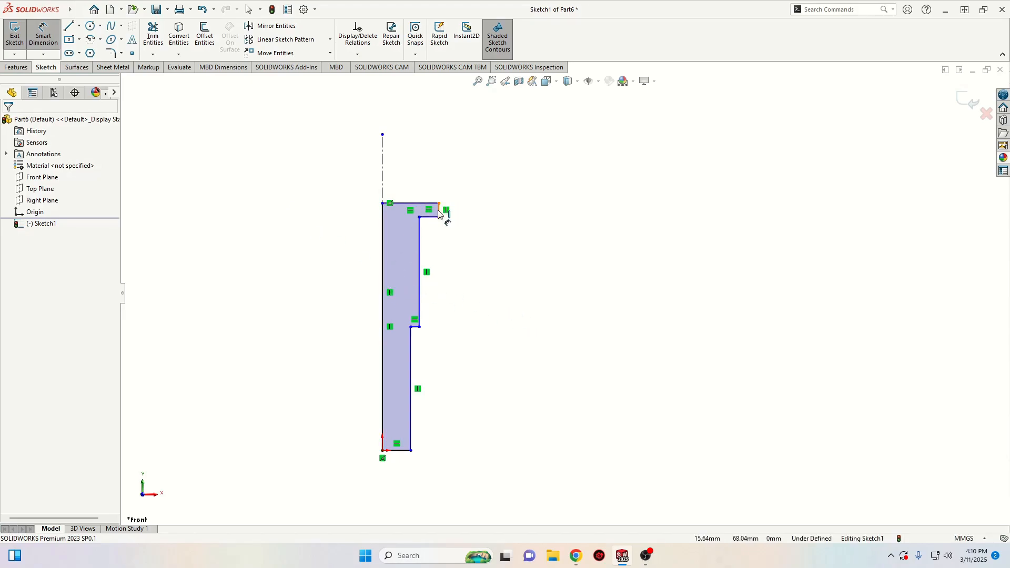
pyautogui.click(382, 190)
pyautogui.click(439, 203)
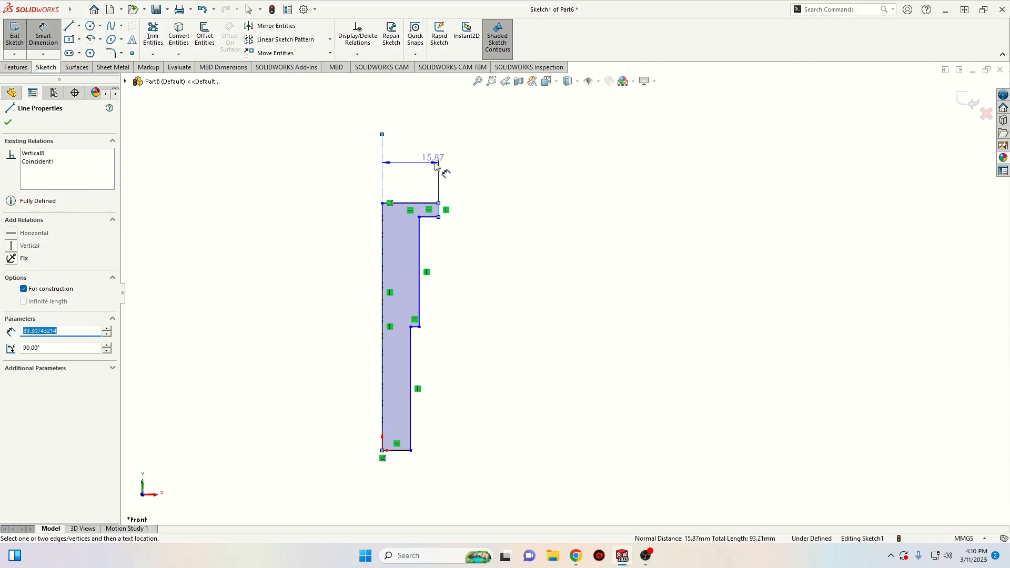
pyautogui.click(361, 144)
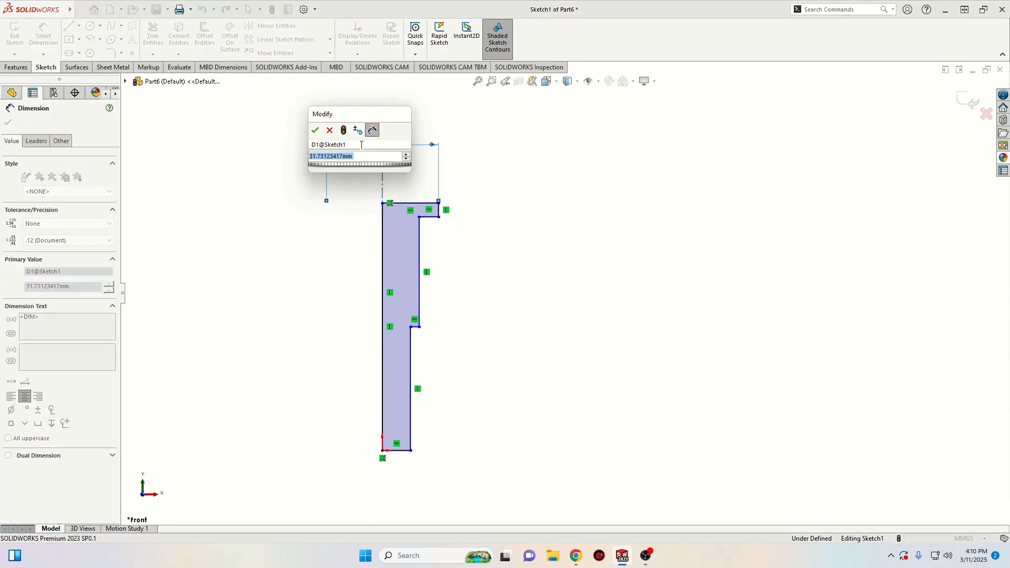
pyautogui.write('1')
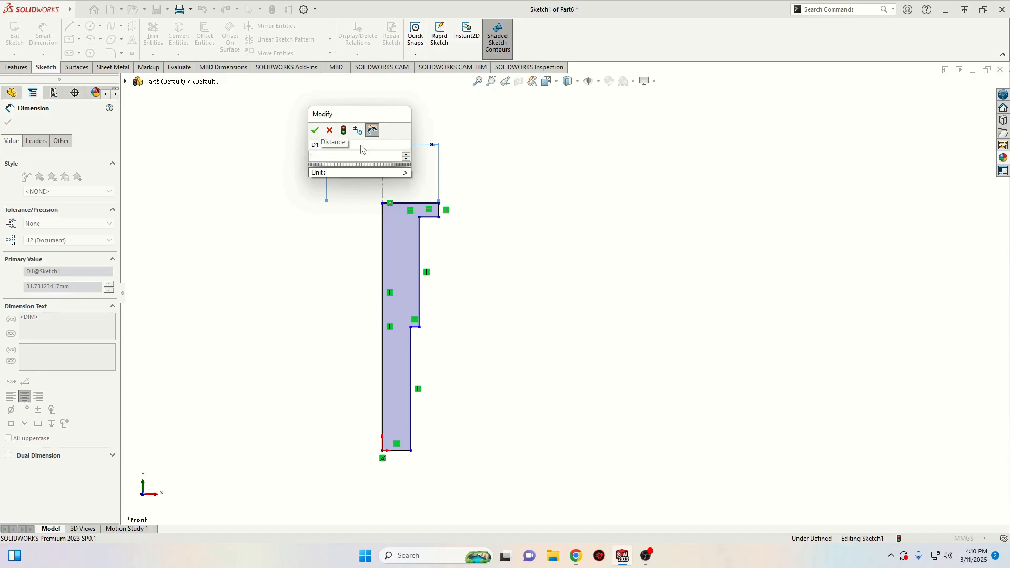
pyautogui.write('9')
pyautogui.press('Return')
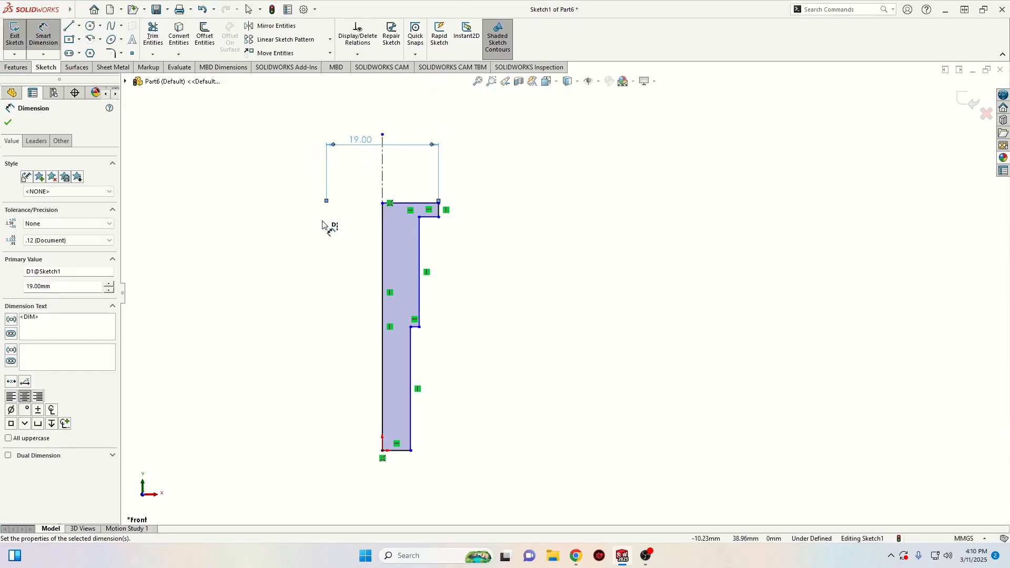
# Dimension the diameters about the centreline as 14 mm for the shank and 12 mm for the narrower lower section.
pyautogui.click(420, 239)
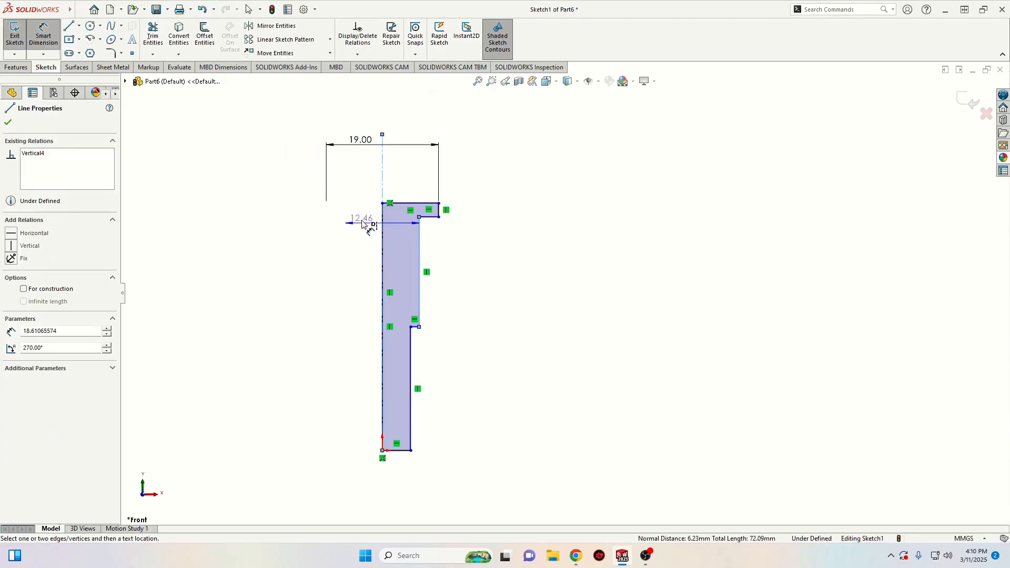
pyautogui.click(364, 178)
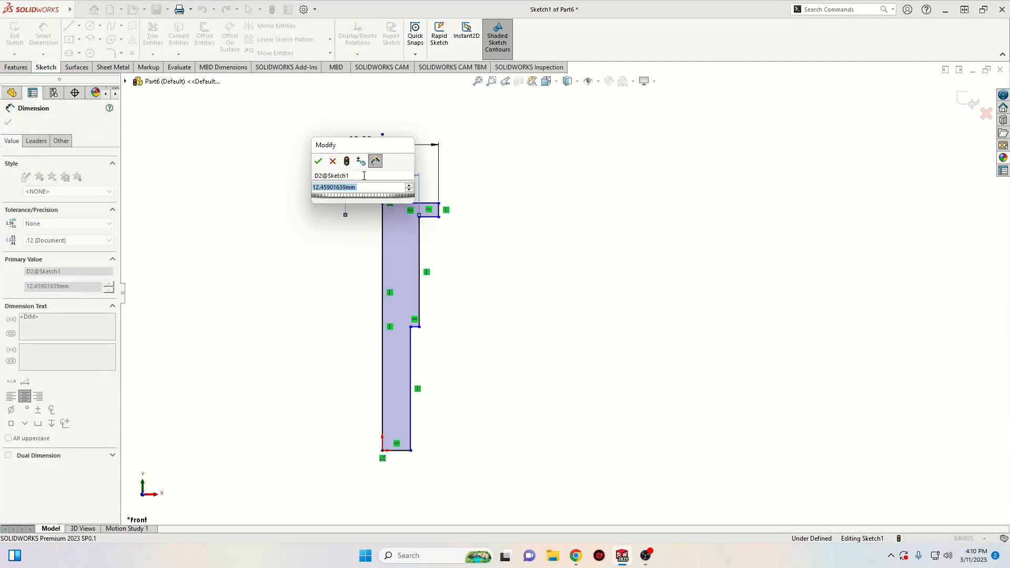
pyautogui.write('14')
pyautogui.press('Return')
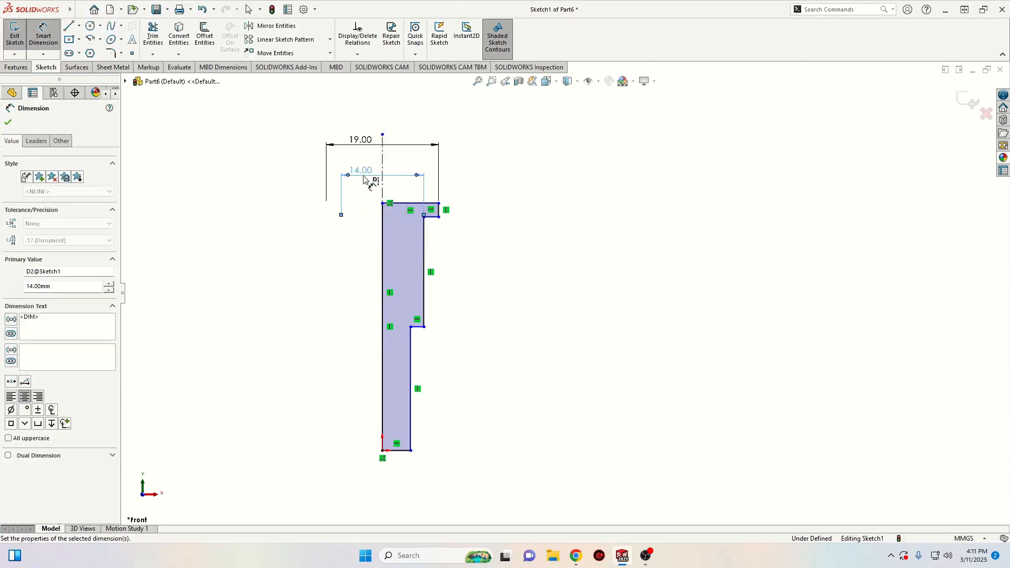
pyautogui.click(410, 361)
pyautogui.click(383, 361)
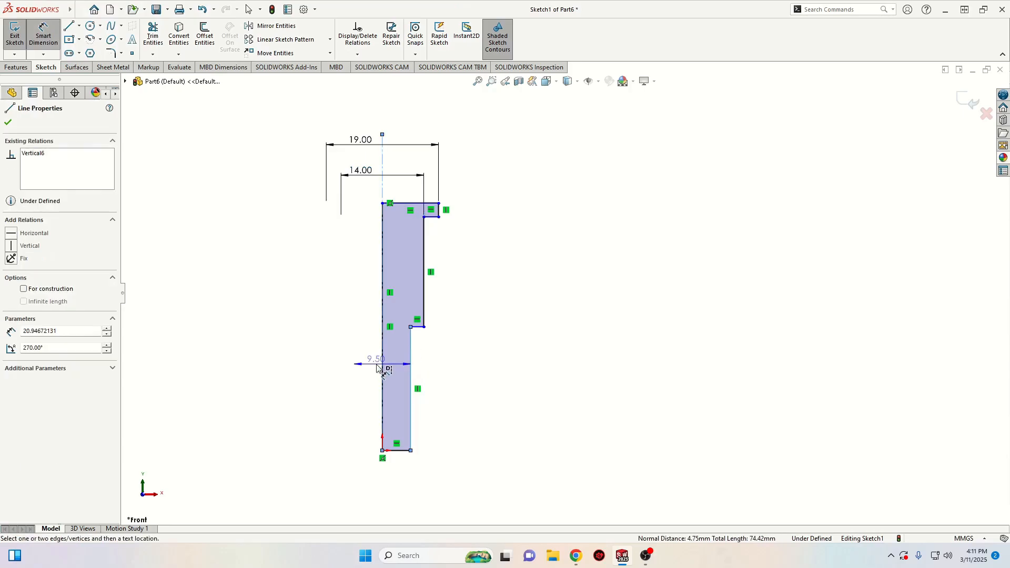
pyautogui.click(389, 499)
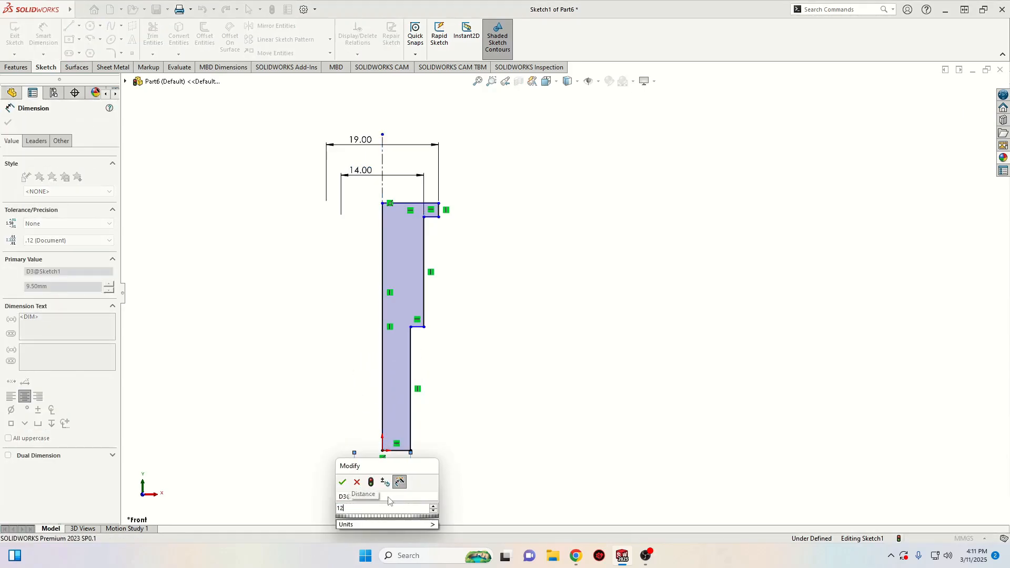
pyautogui.press('Return')
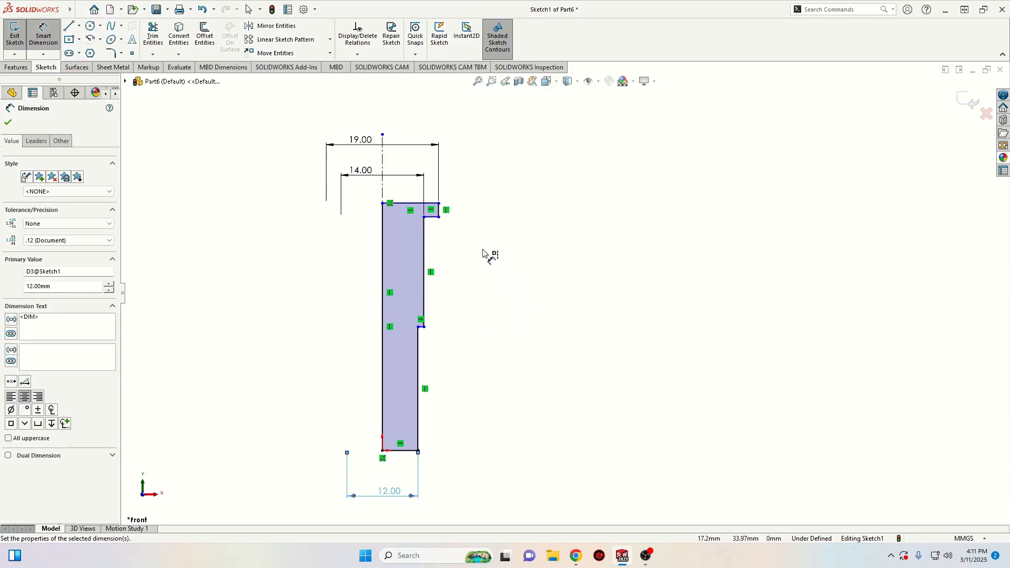
# Dimension the head's height as 4 mm and the shank's length as 38 mm.
pyautogui.click(445, 213)
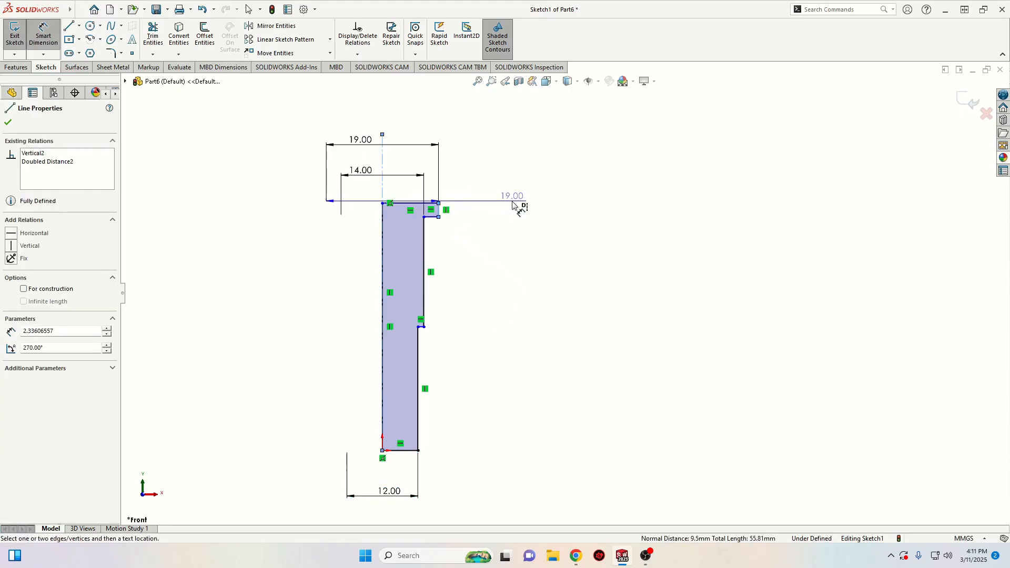
pyautogui.click(560, 258)
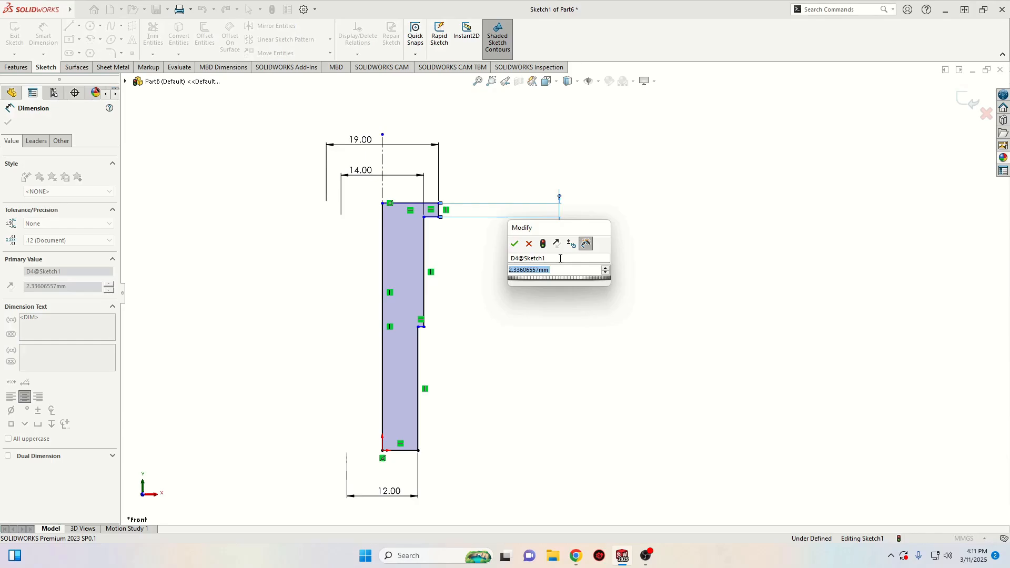
pyautogui.write('4')
pyautogui.press('Return')
pyautogui.click(425, 272)
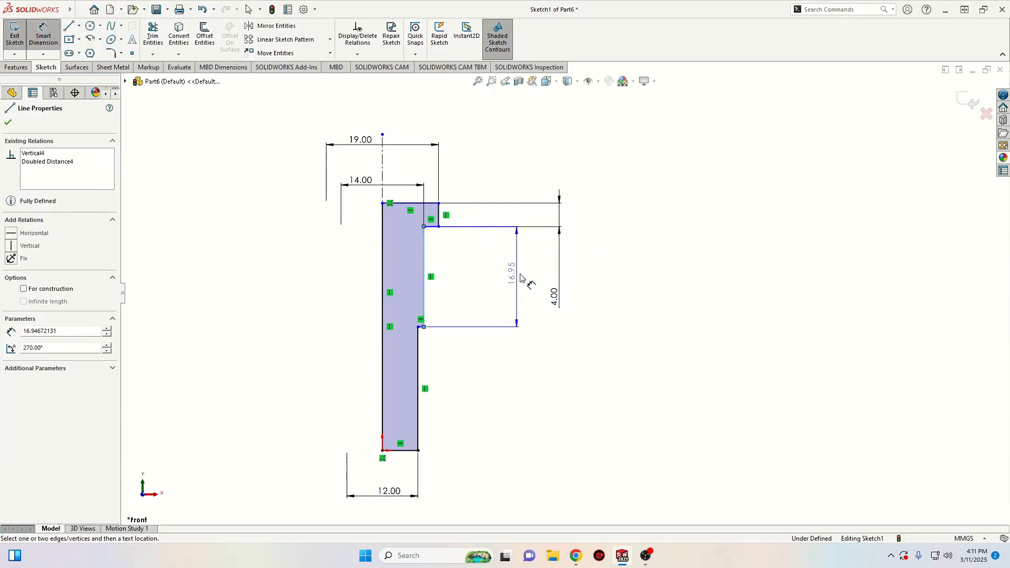
pyautogui.click(522, 277)
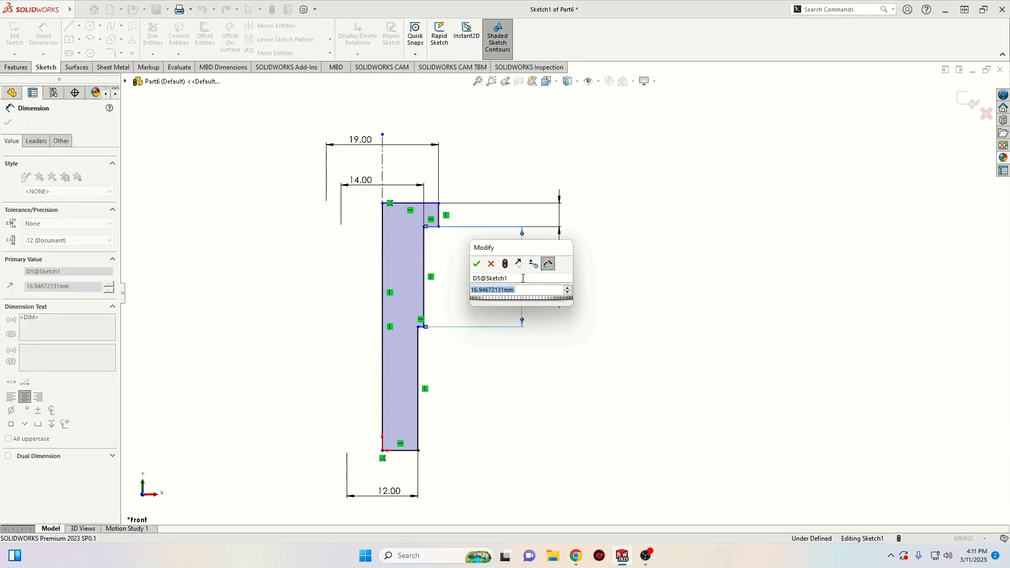
pyautogui.write('38')
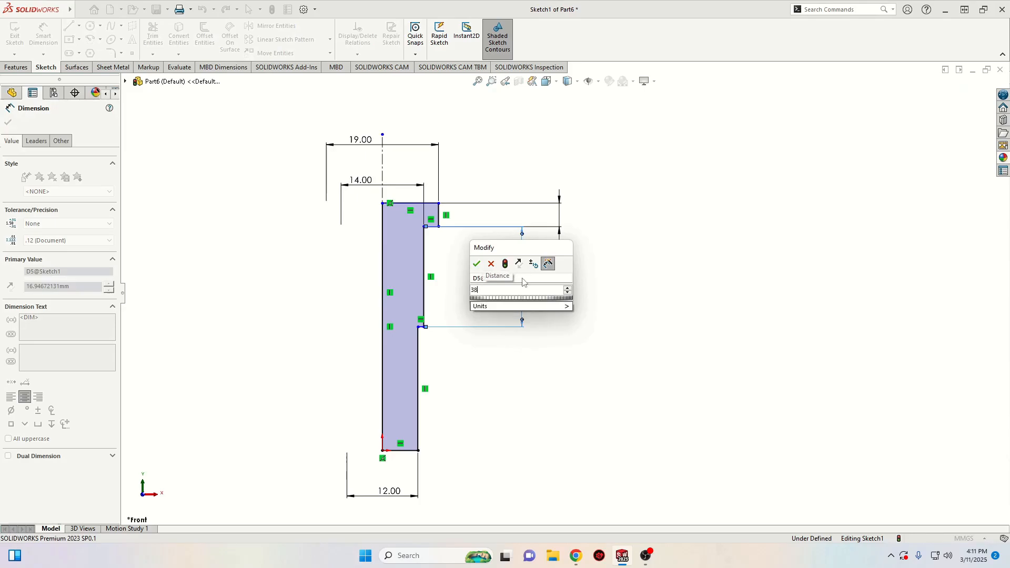
pyautogui.press('Return')
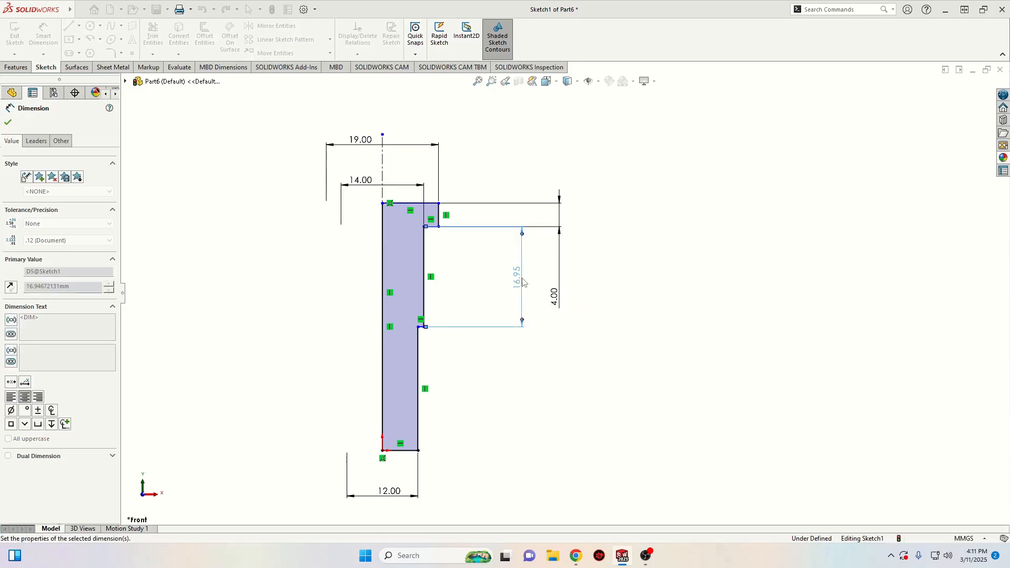
pyautogui.rightClick(480, 338)
pyautogui.click(498, 363)
# Move the corner at the shank's lower end upward so the narrower lower section is about 4 mm tall.
pyautogui.click(427, 363)
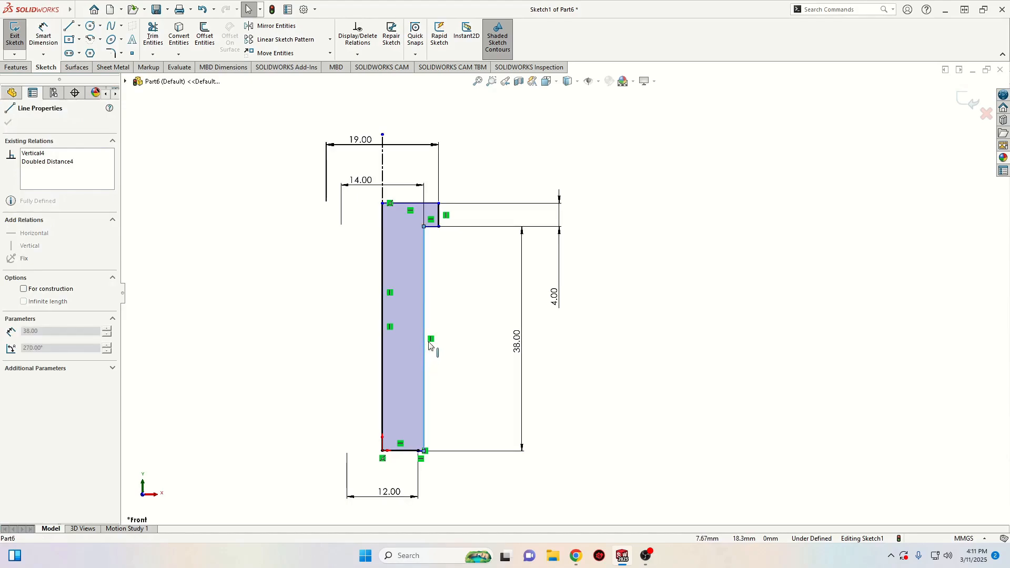
pyautogui.click(433, 442)
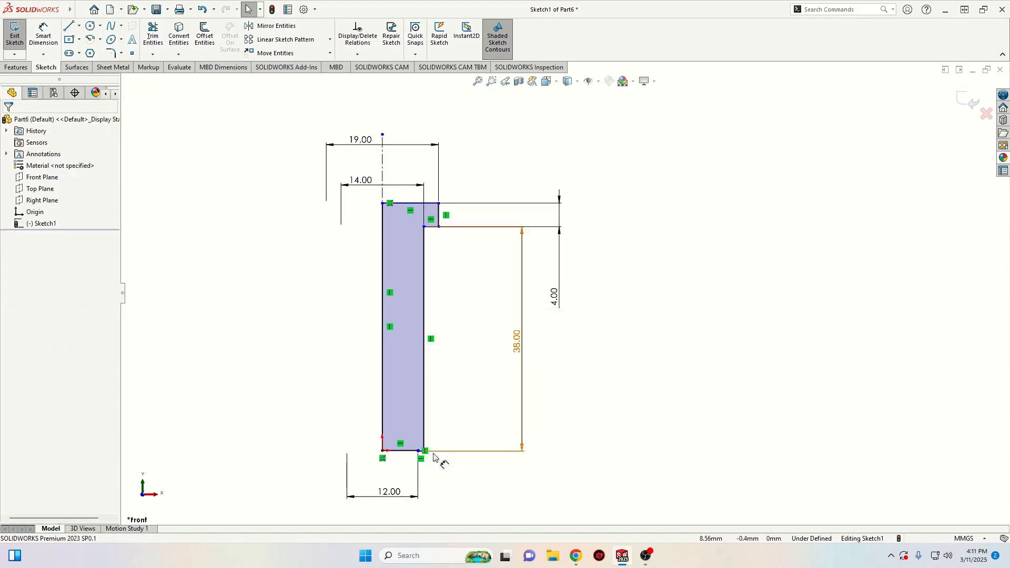
pyautogui.scroll(-5, 435, 455)
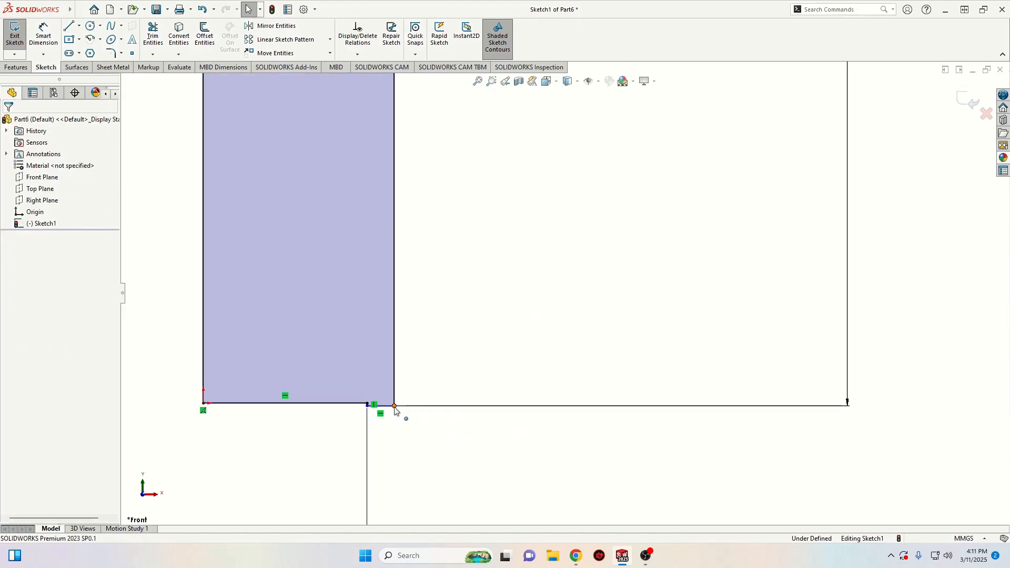
pyautogui.moveTo(395, 405); pyautogui.dragTo(409, 303)
pyautogui.scroll(4, 452, 357)
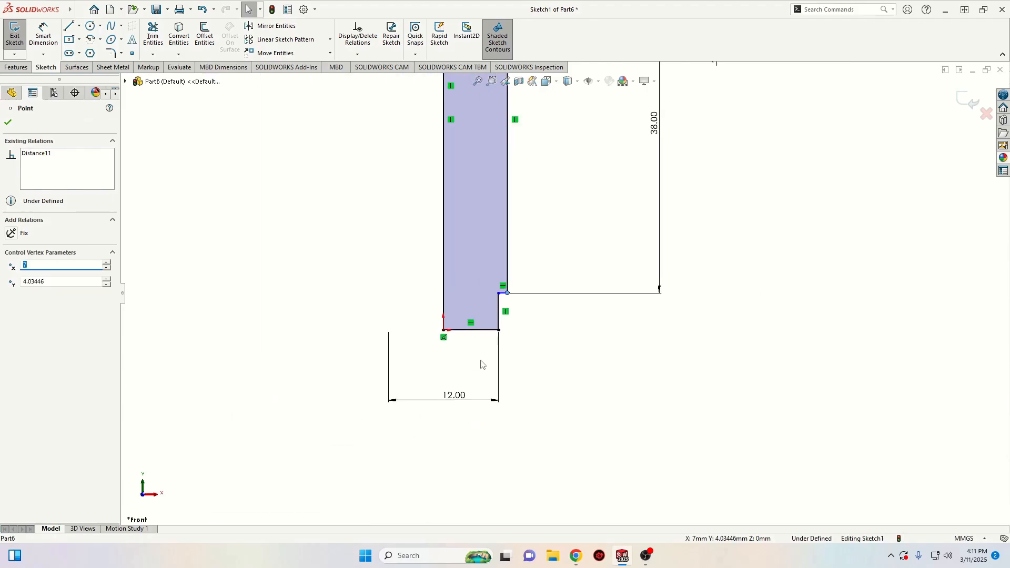
pyautogui.scroll(4, 562, 292)
pyautogui.keyDown('ctrl'); pyautogui.moveTo(598, 300); pyautogui.dragTo(503, 365, button='middle'); pyautogui.keyUp('ctrl')
pyautogui.click(510, 393)
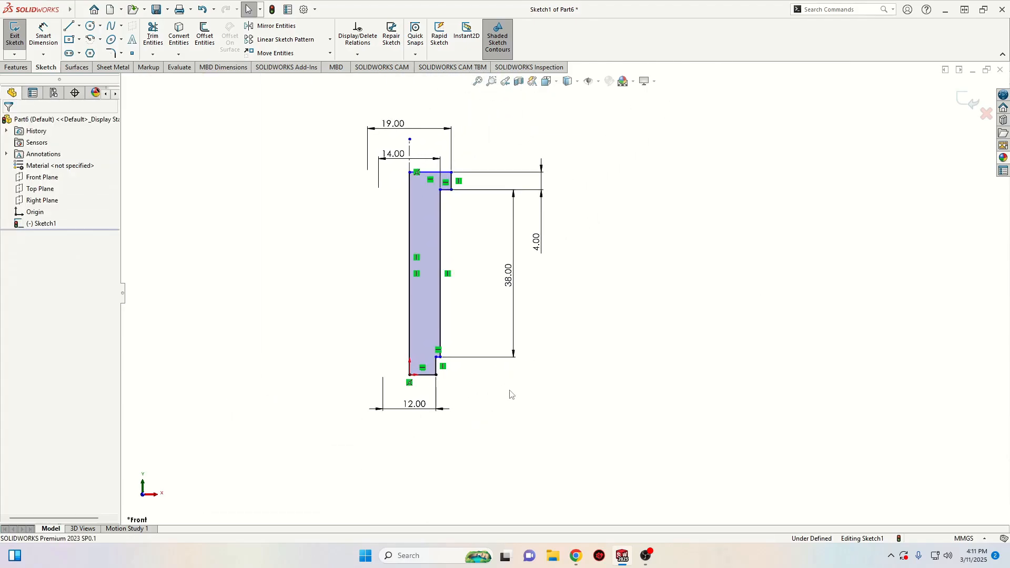
# Dimension the length of the narrower lower section as 33 mm.
pyautogui.click(44, 36)
pyautogui.click(437, 366)
pyautogui.click(542, 402)
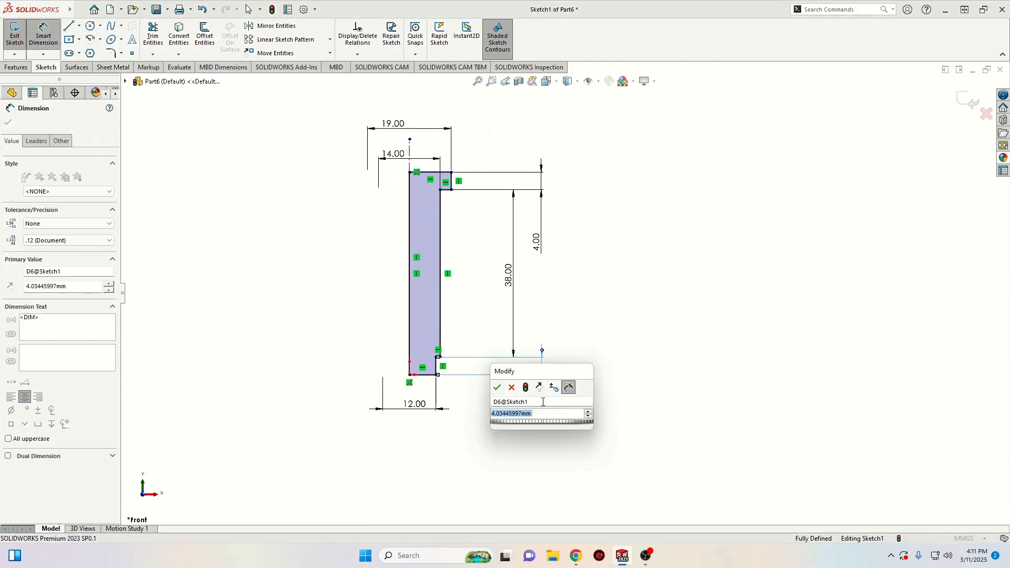
pyautogui.write('33')
pyautogui.press('Return')
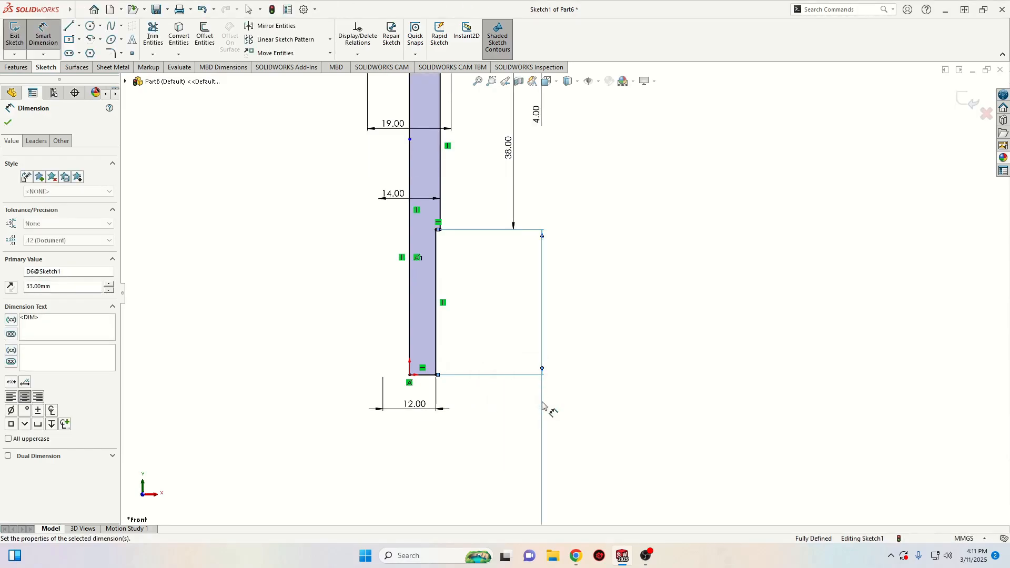
pyautogui.scroll(2, 543, 405)
pyautogui.scroll(-4, 455, 298)
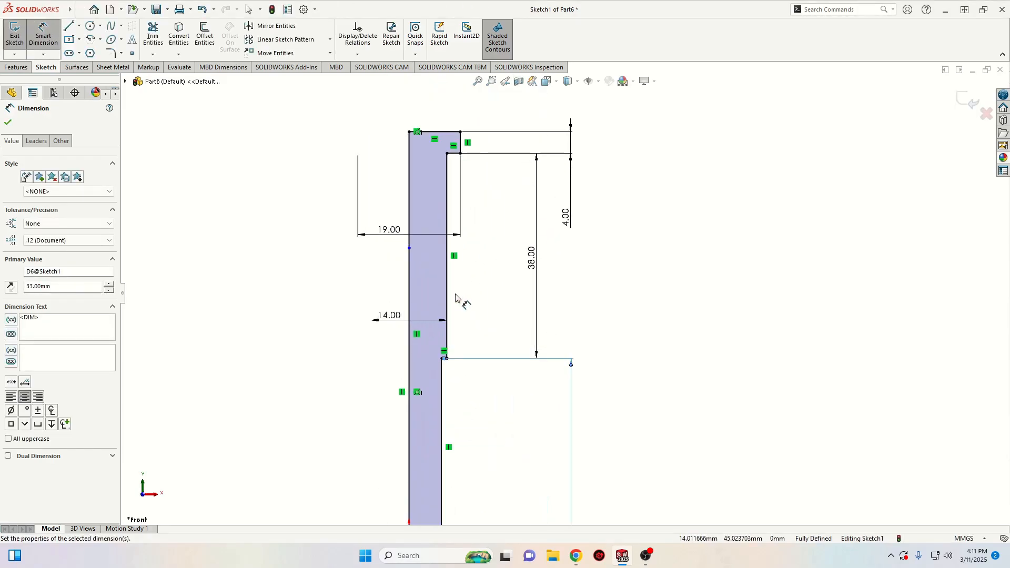
pyautogui.rightClick(596, 273)
pyautogui.click(630, 304)
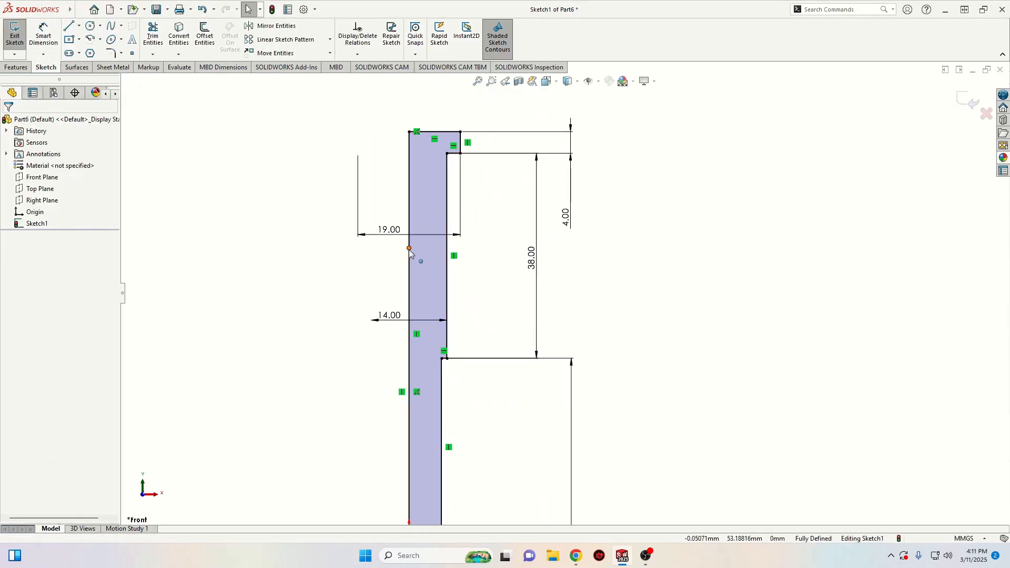
# Stretch the centreline's upper end above the head and reposition the 19 mm and 14 mm dimensions above the profile.
pyautogui.click(411, 194)
pyautogui.click(275, 205)
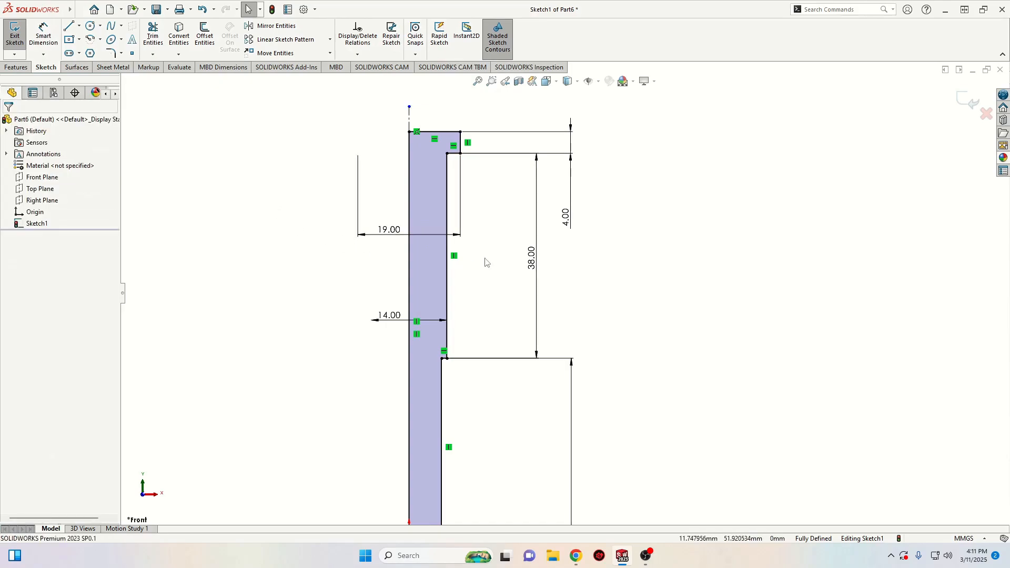
pyautogui.scroll(2, 516, 273)
pyautogui.moveTo(442, 247); pyautogui.dragTo(451, 146)
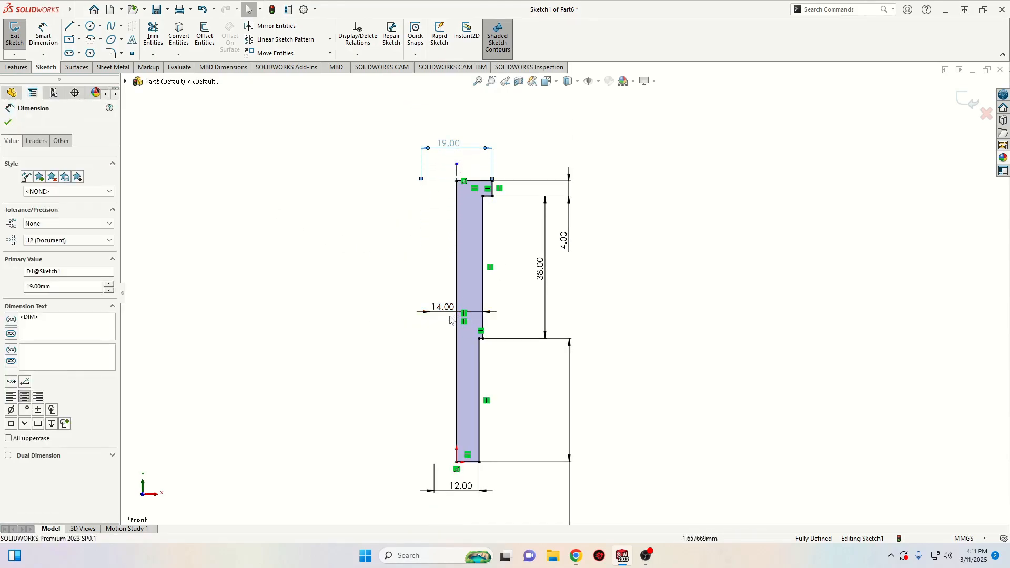
pyautogui.moveTo(442, 307); pyautogui.dragTo(443, 160)
pyautogui.click(320, 271)
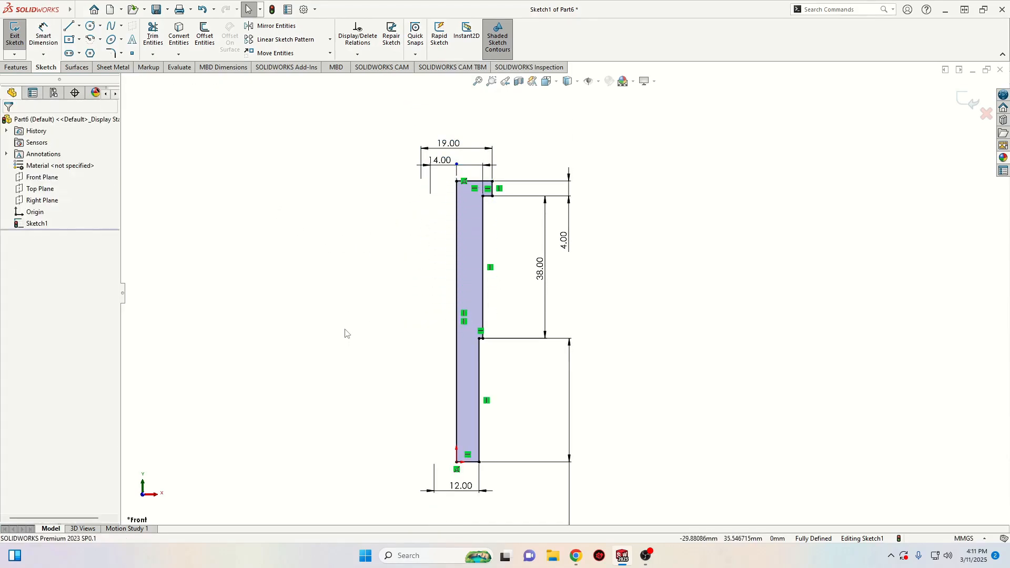
# Revolve the bolt's half-profile 360 degrees about the vertical centreline.
pyautogui.click(16, 67)
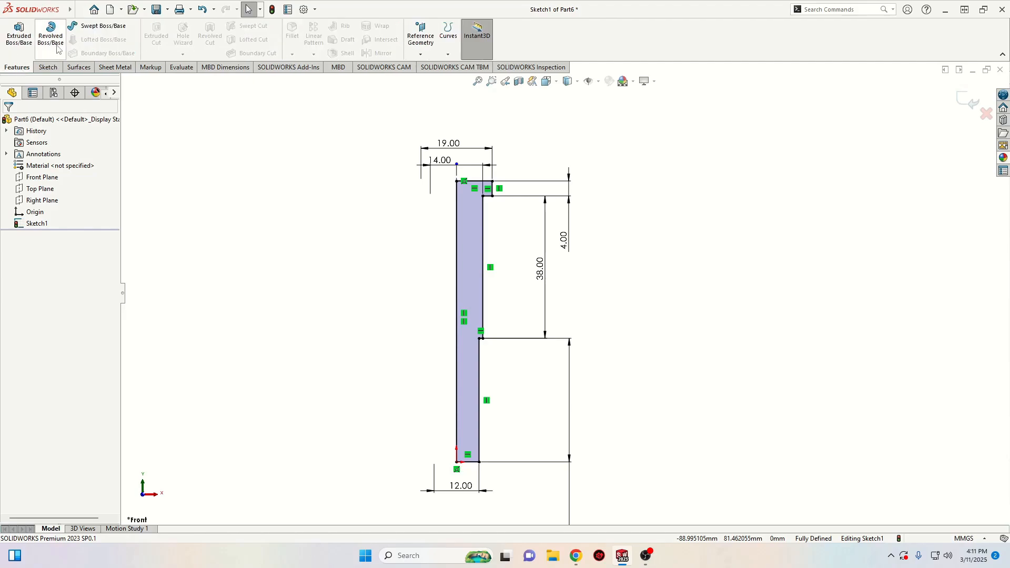
pyautogui.click(49, 32)
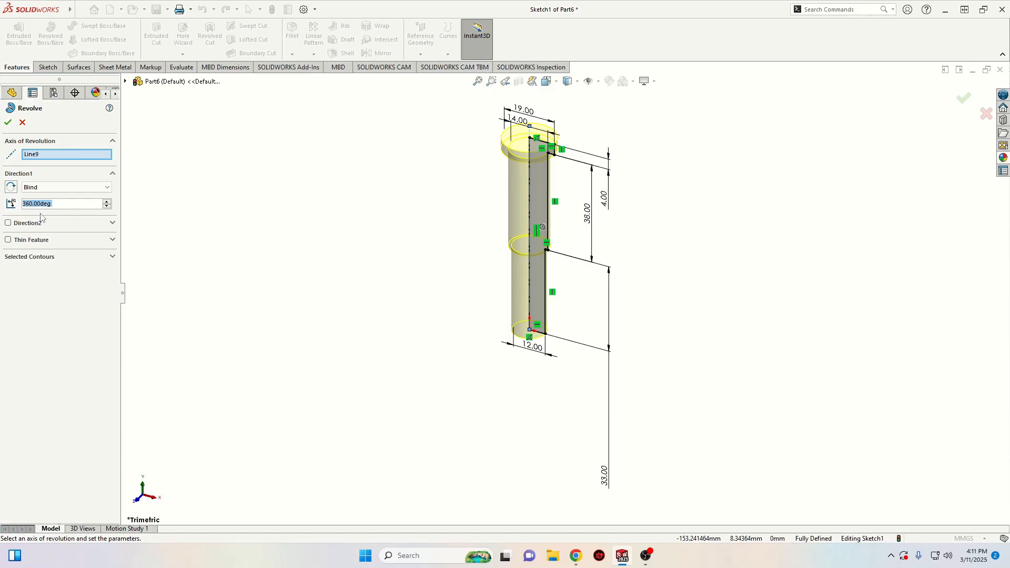
pyautogui.click(8, 122)
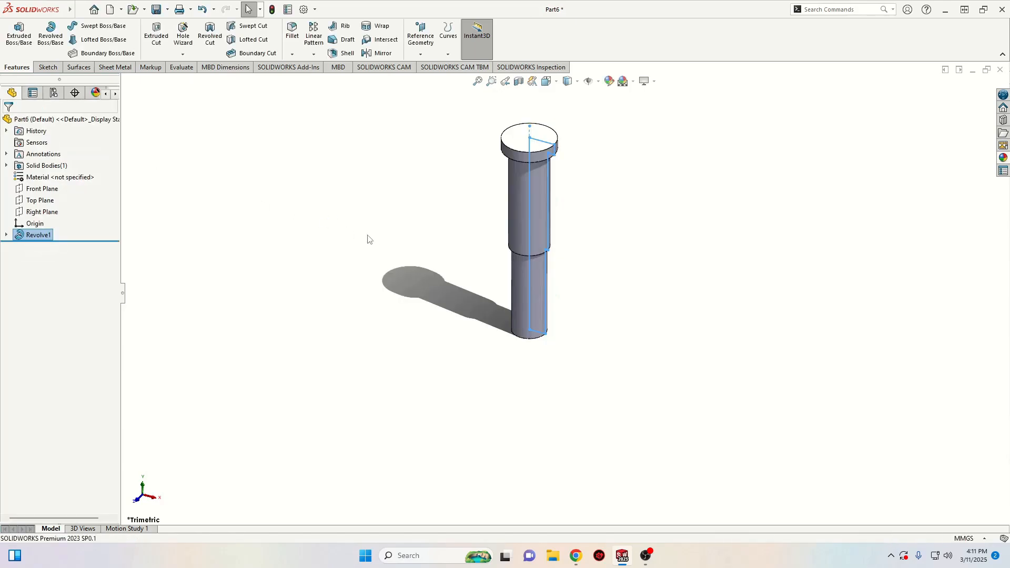
# Chamfer the flat end face of the narrow section with a distance of 1.5 mm at 45 degrees.
pyautogui.moveTo(459, 284); pyautogui.dragTo(326, 151, button='middle')
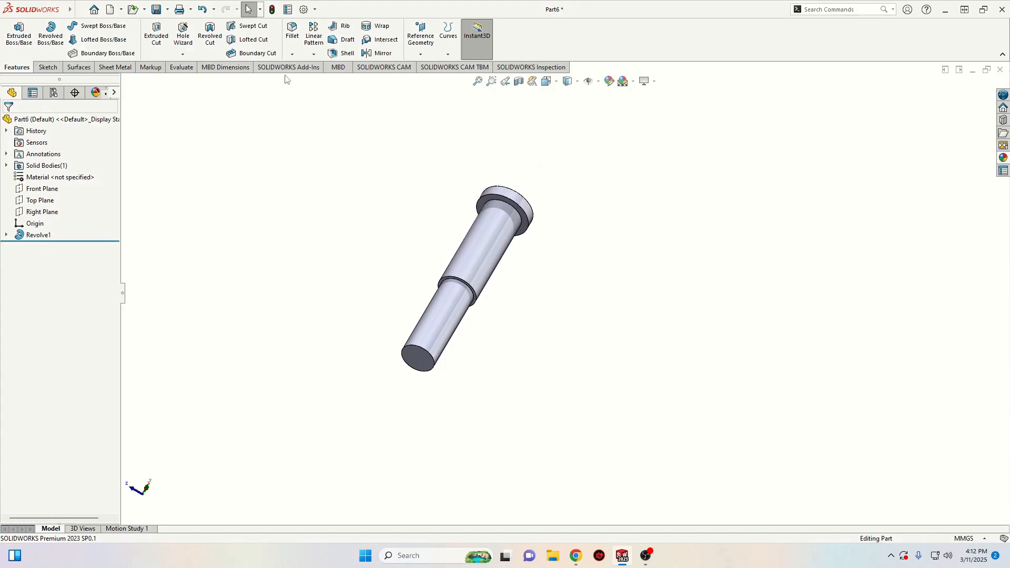
pyautogui.click(292, 55)
pyautogui.click(303, 77)
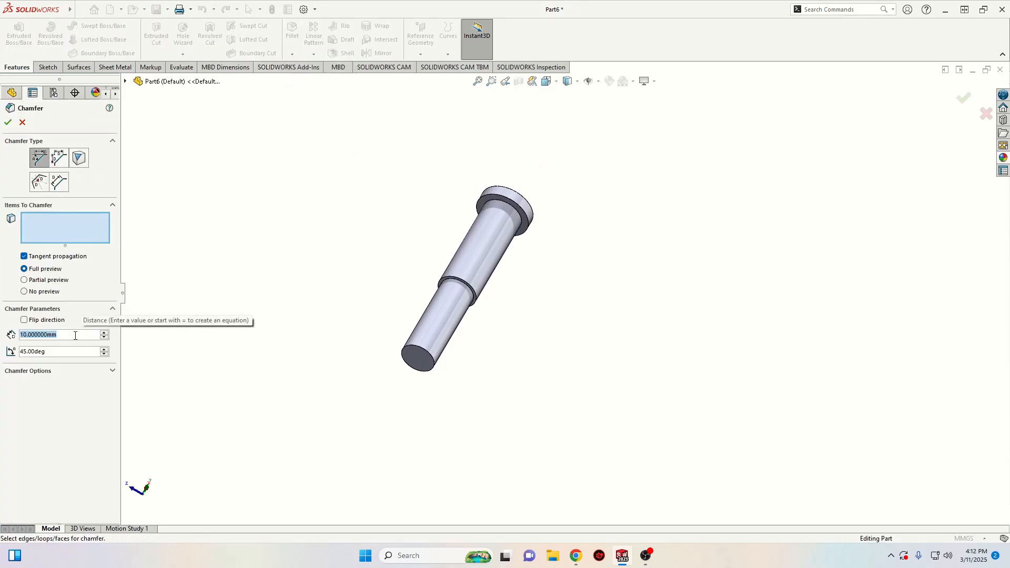
pyautogui.write('2')
pyautogui.press('Return')
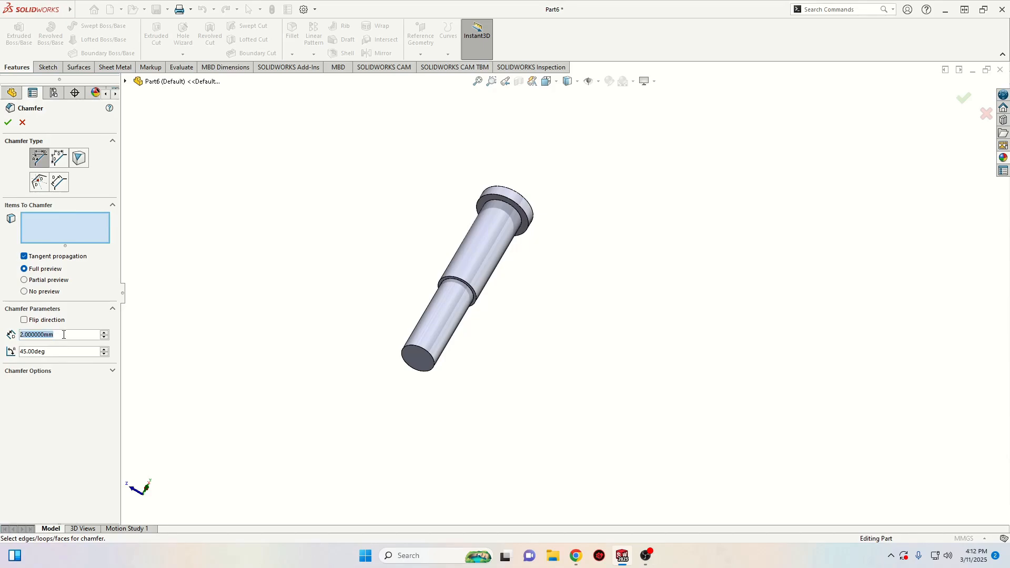
pyautogui.write('1')
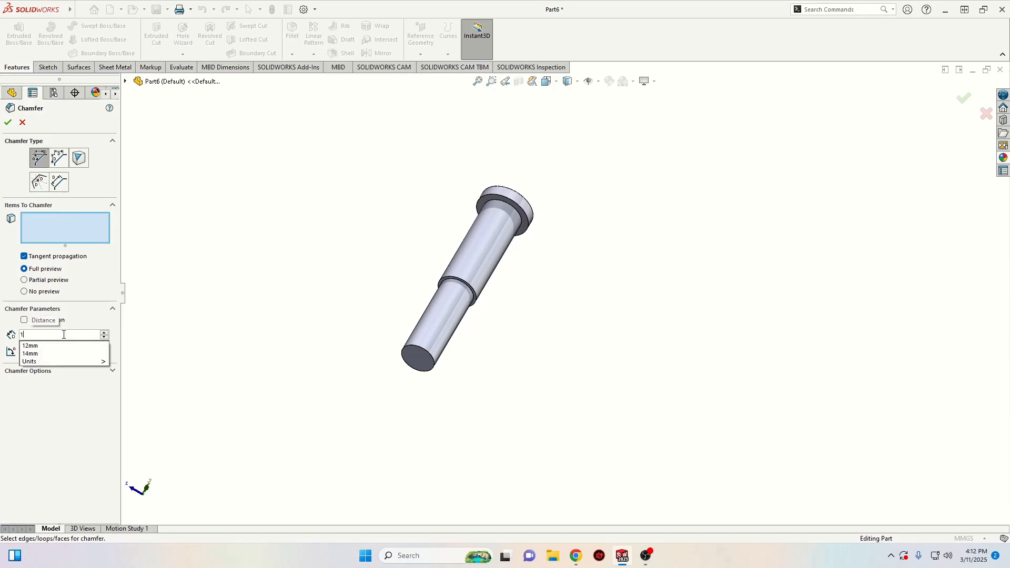
pyautogui.write('.5')
pyautogui.press('Return')
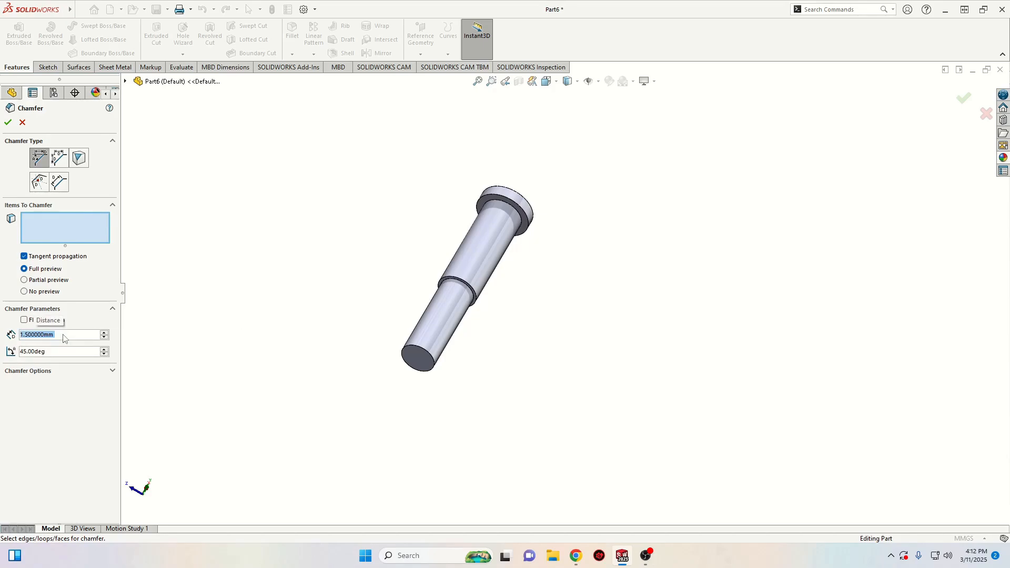
pyautogui.click(426, 361)
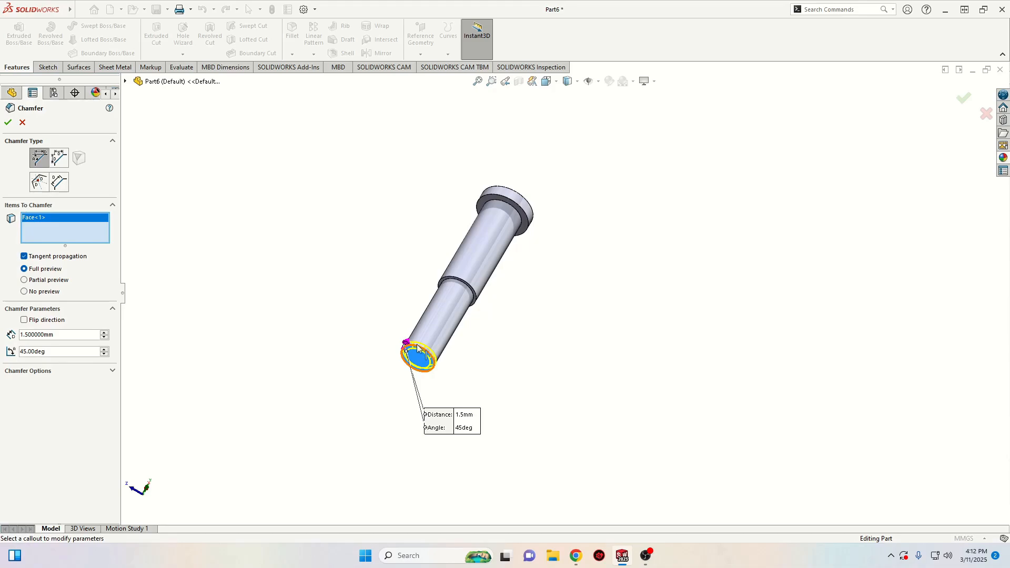
pyautogui.click(8, 122)
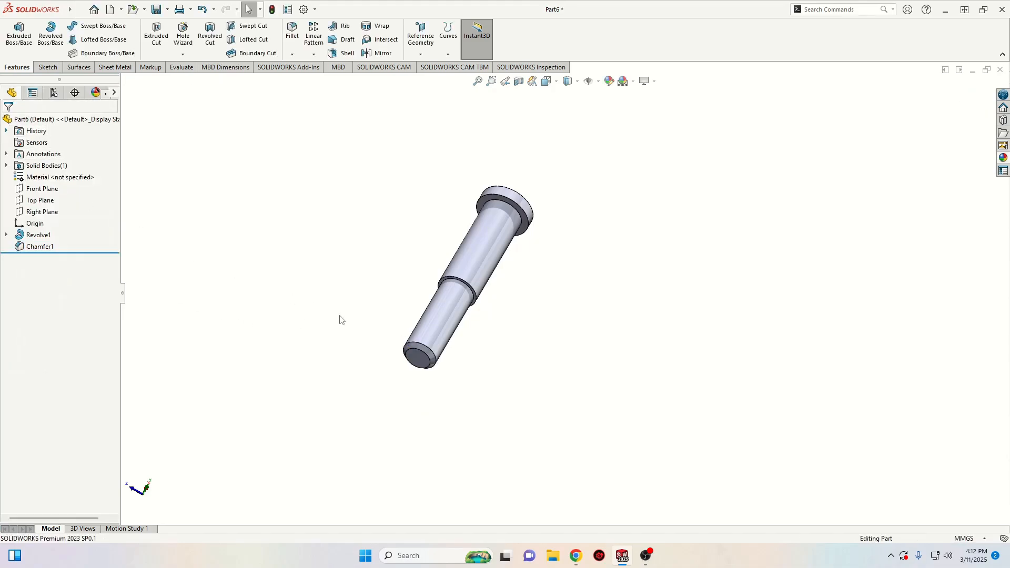
# Chamfer the outer shoulder edge between the two shank sections and the head's top face by 1 mm at 45 degrees.
pyautogui.click(292, 55)
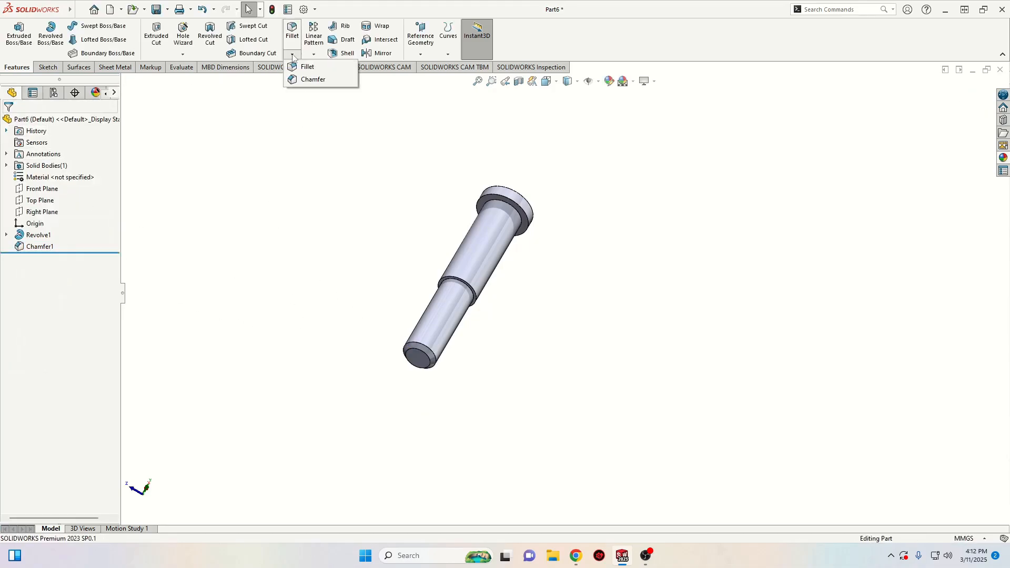
pyautogui.click(310, 79)
pyautogui.write('1.000000mm')
pyautogui.press('Return')
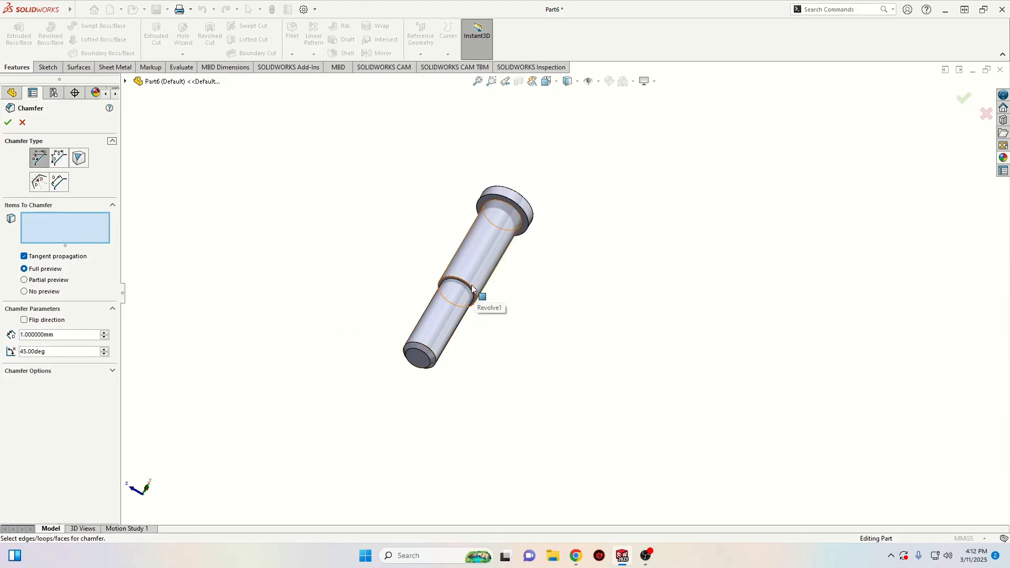
pyautogui.scroll(-5, 477, 295)
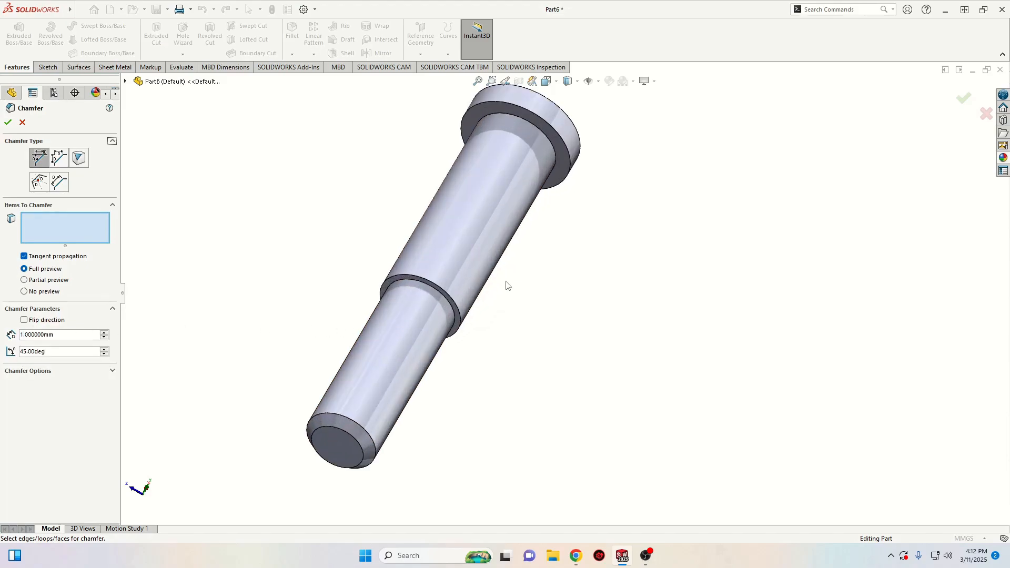
pyautogui.click(413, 288)
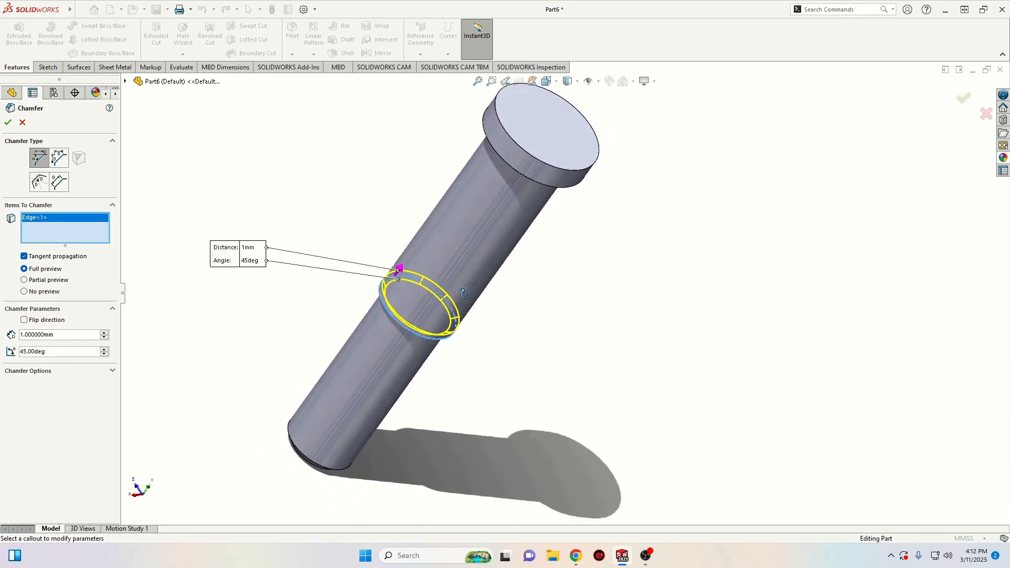
pyautogui.click(525, 129)
pyautogui.scroll(5, 453, 247)
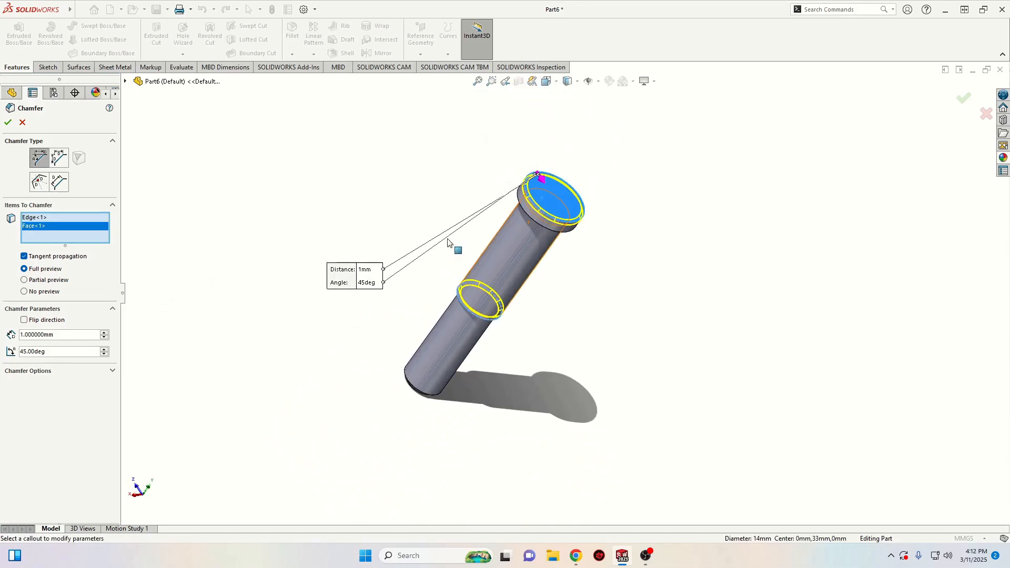
pyautogui.click(8, 122)
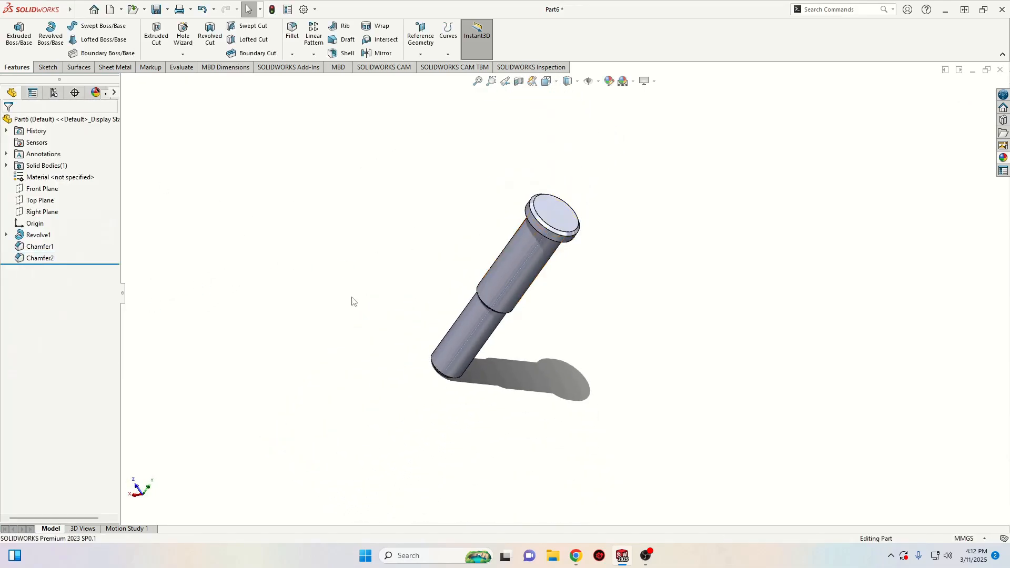
# Start a Helix and Spiral curve and open its circle sketch on the flat end face of the narrow section.
pyautogui.moveTo(362, 331); pyautogui.dragTo(451, 257, button='middle')
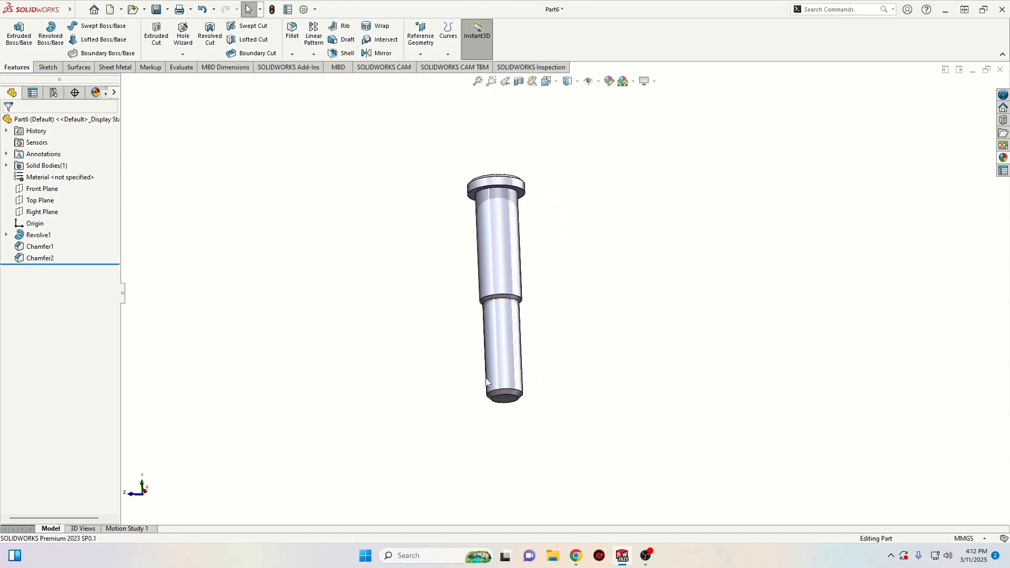
pyautogui.moveTo(423, 444); pyautogui.dragTo(533, 383, button='middle')
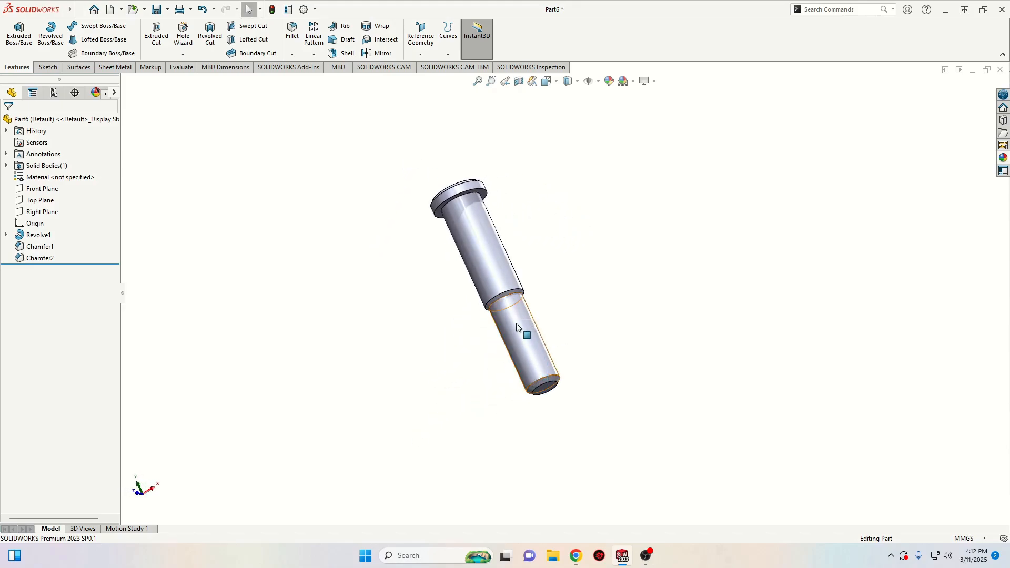
pyautogui.moveTo(440, 429); pyautogui.dragTo(404, 379, button='middle')
pyautogui.keyDown('ctrl'); pyautogui.moveTo(579, 343); pyautogui.dragTo(459, 348, button='middle'); pyautogui.keyUp('ctrl')
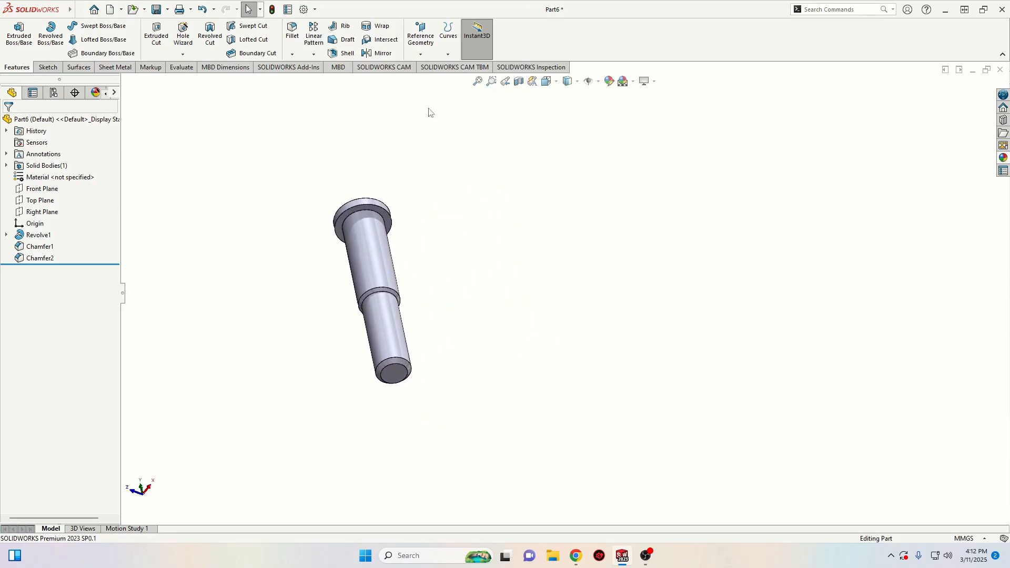
pyautogui.click(448, 54)
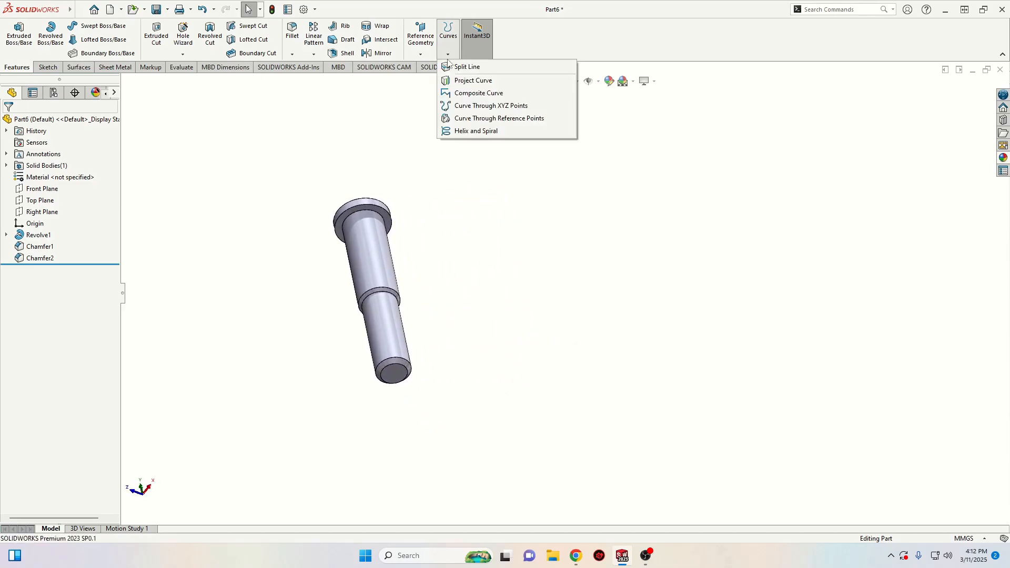
pyautogui.click(476, 133)
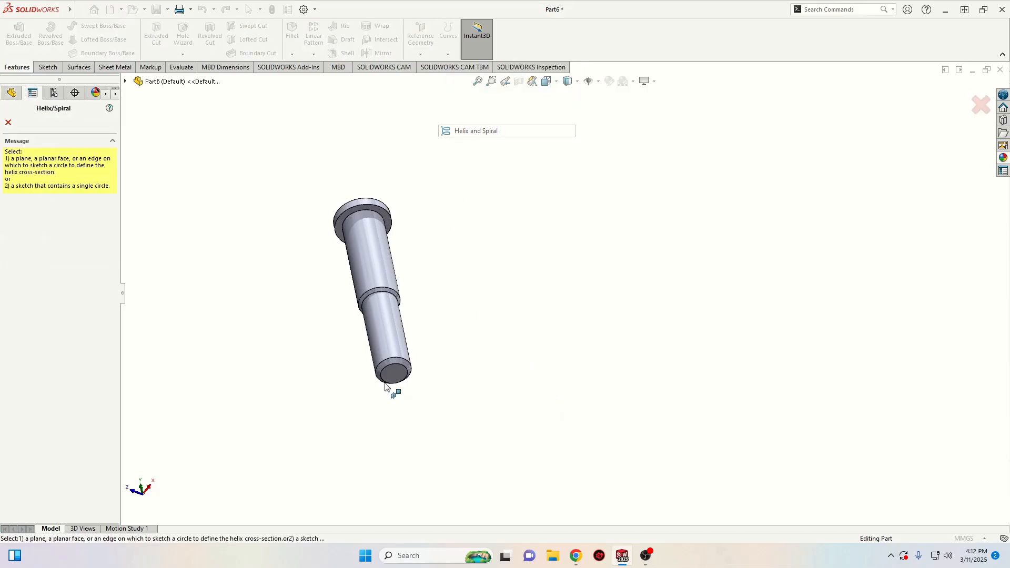
pyautogui.scroll(-5, 389, 387)
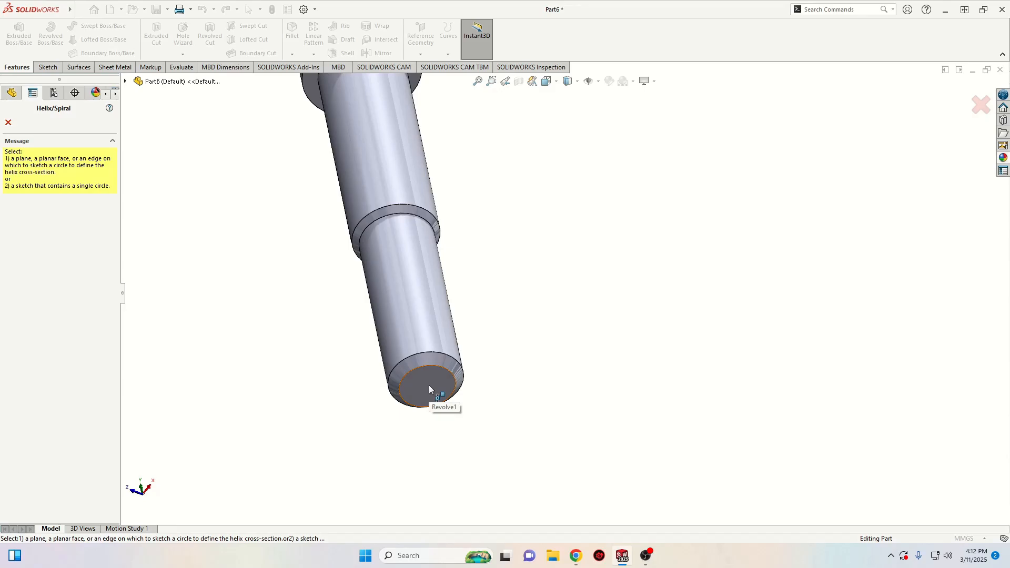
pyautogui.click(429, 387)
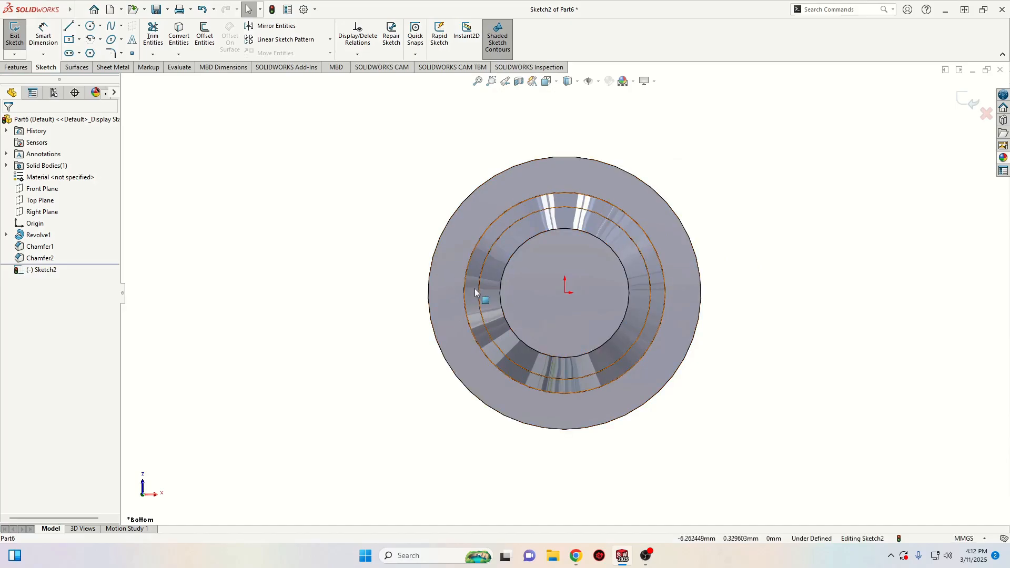
# Convert the outer 12 mm edge of the end chamfer into the helix's sketch circle.
pyautogui.keyDown('ctrl'); pyautogui.moveTo(453, 328); pyautogui.dragTo(409, 349, button='middle'); pyautogui.keyUp('ctrl')
pyautogui.keyDown('ctrl'); pyautogui.moveTo(557, 389); pyautogui.dragTo(479, 345, button='middle'); pyautogui.keyUp('ctrl')
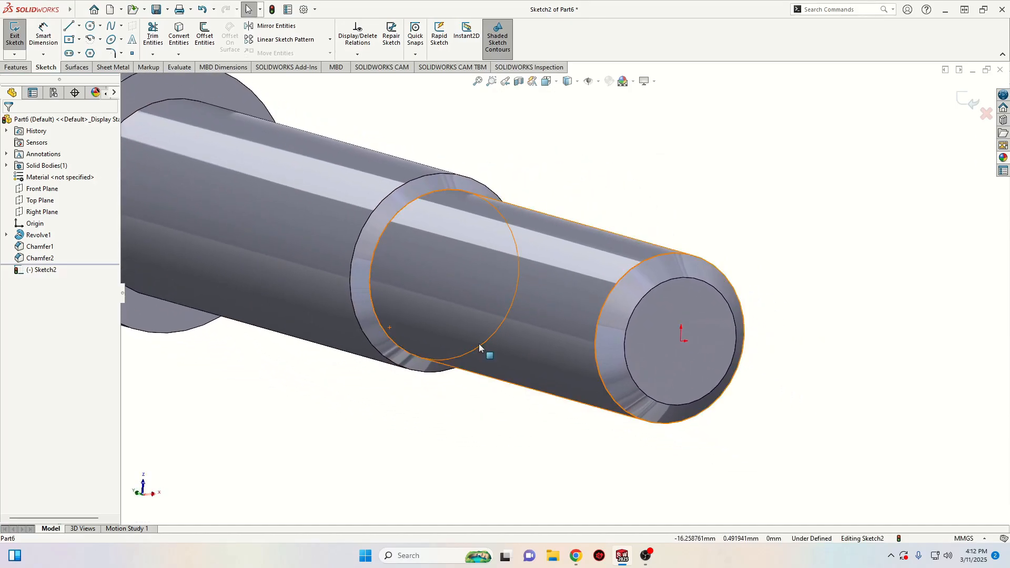
pyautogui.click(600, 320)
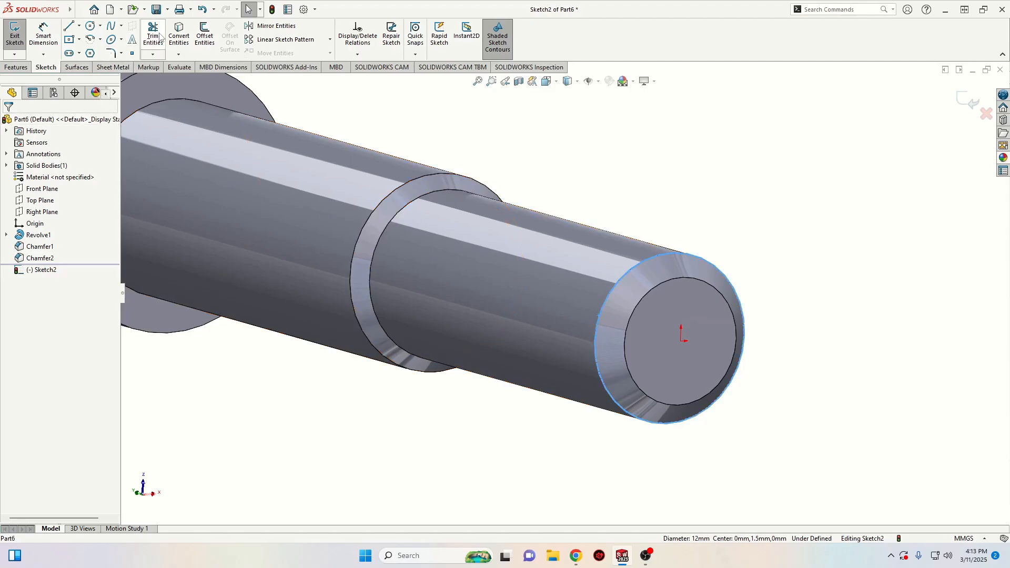
pyautogui.click(179, 35)
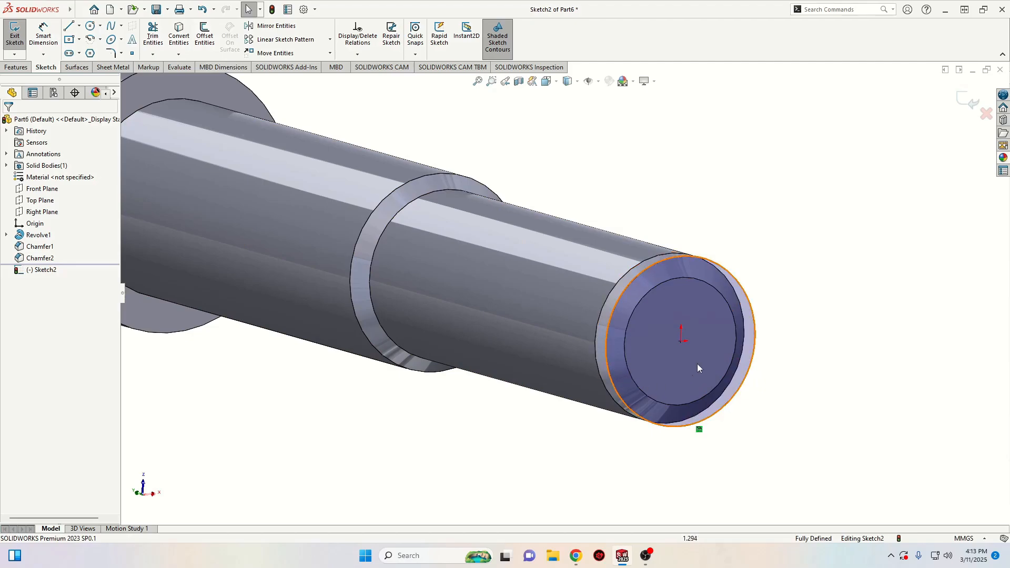
pyautogui.scroll(2, 574, 439)
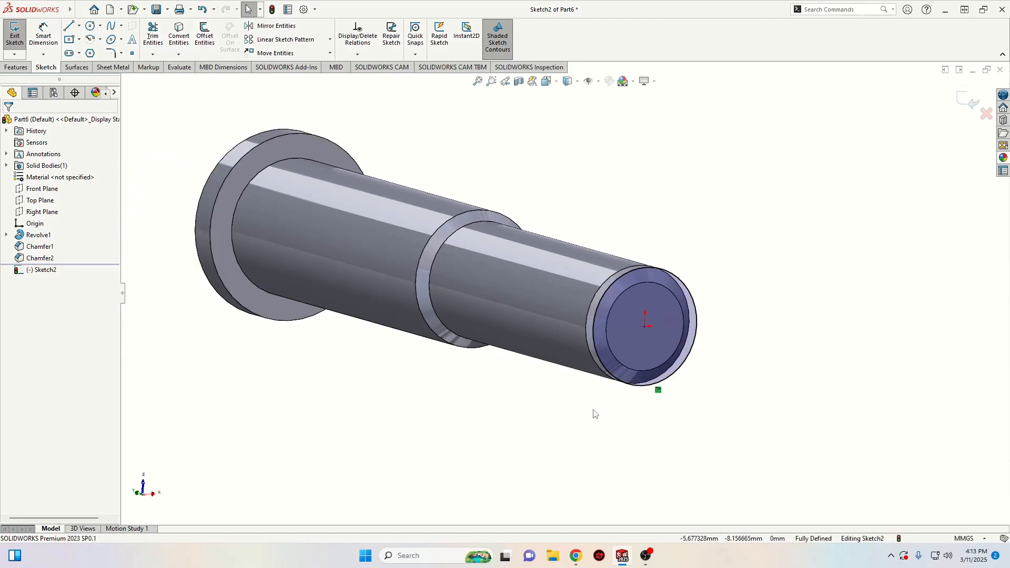
pyautogui.moveTo(594, 414); pyautogui.dragTo(584, 433, button='middle')
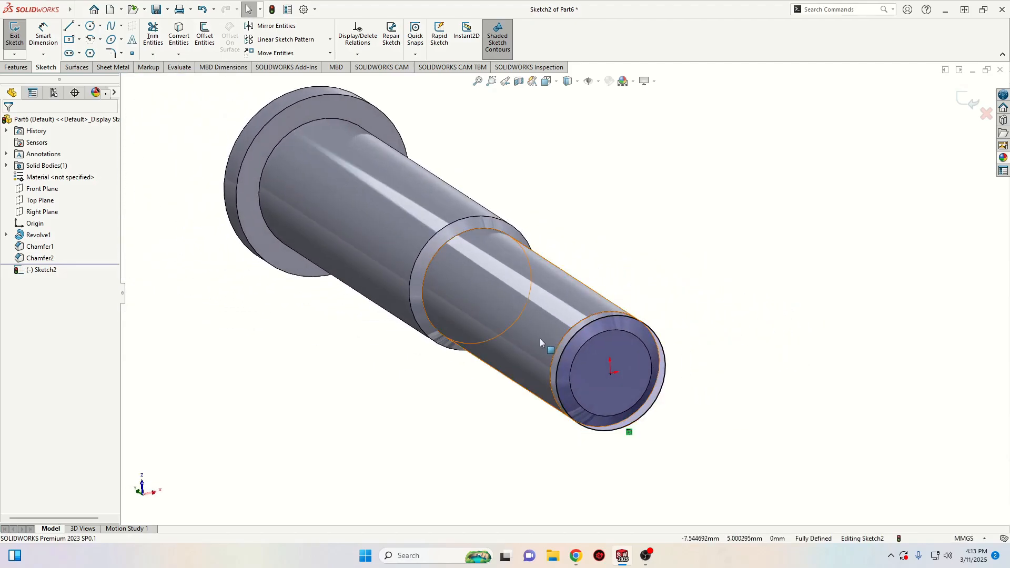
# Create a clockwise constant-pitch helix along the narrow section with 32 mm height, 1.75 mm pitch, reversed direction and 0 degree start angle.
pyautogui.click(15, 43)
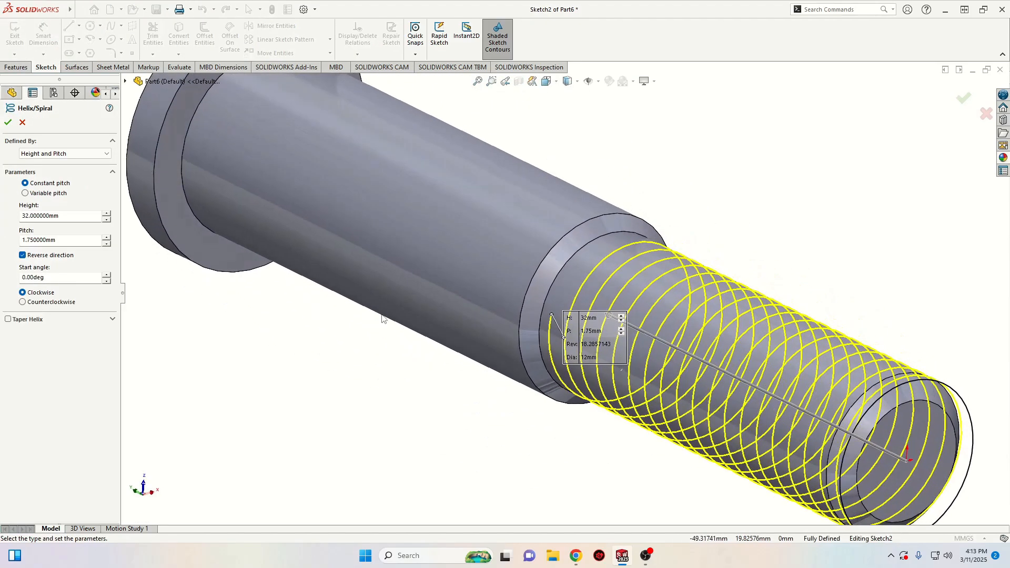
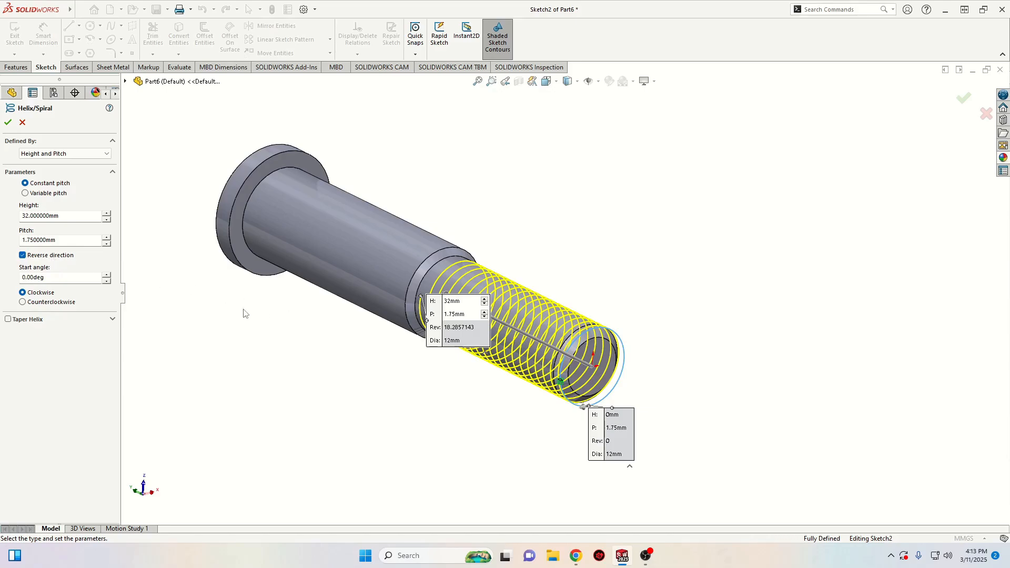
pyautogui.scroll(2, 518, 363)
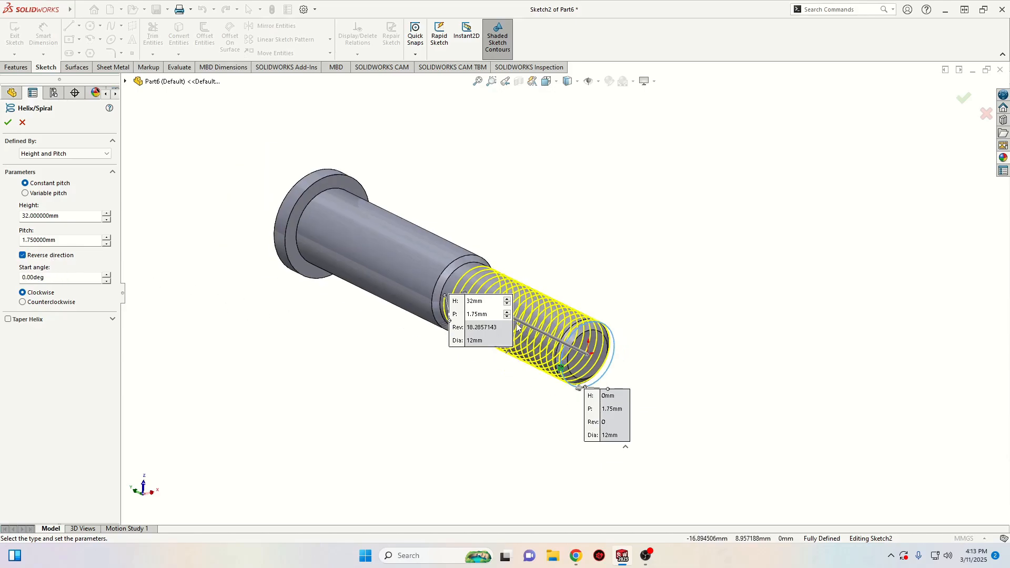
pyautogui.click(24, 257)
pyautogui.click(22, 256)
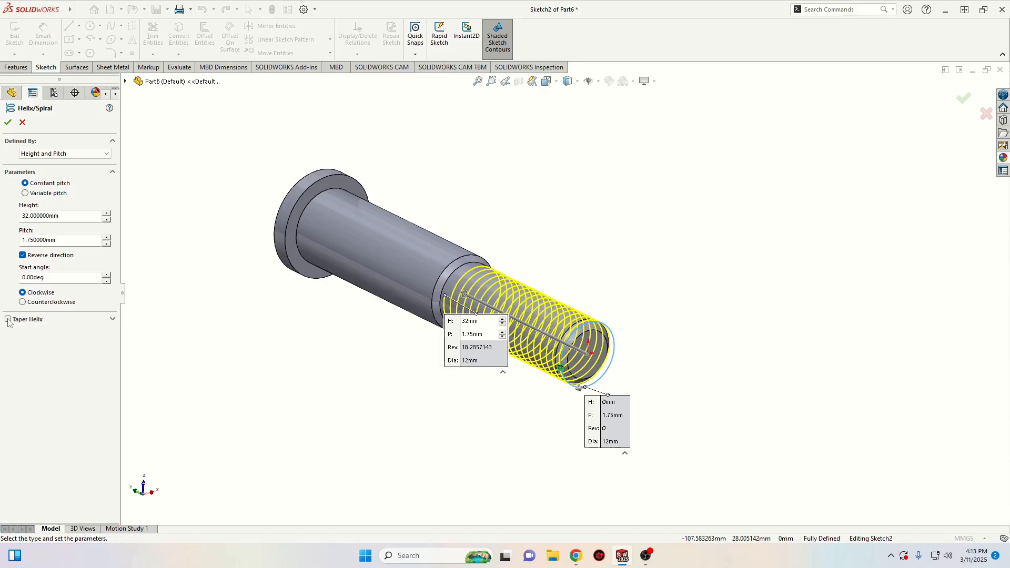
pyautogui.click(8, 122)
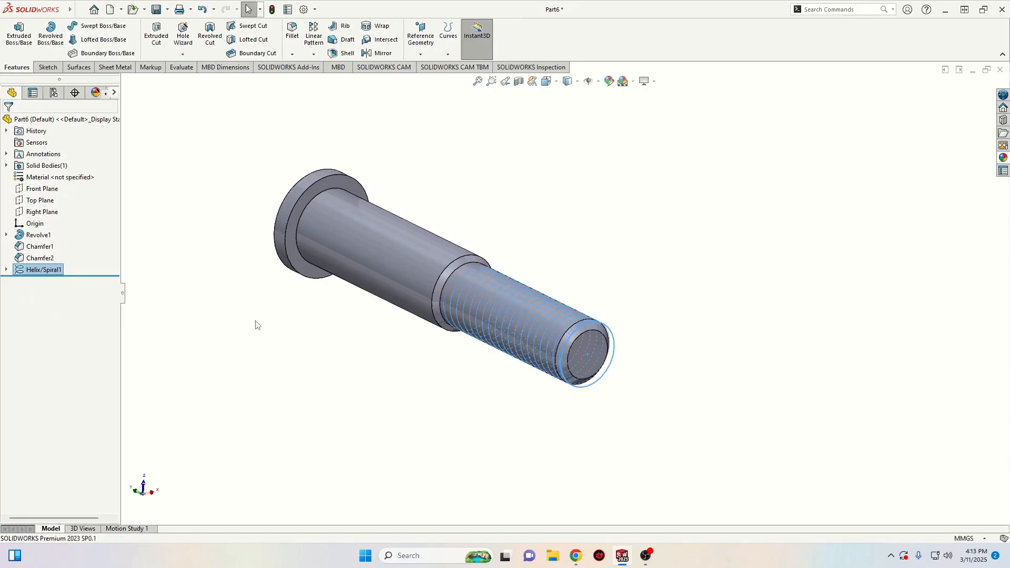
pyautogui.click(280, 367)
pyautogui.scroll(2, 402, 365)
pyautogui.keyDown('ctrl'); pyautogui.moveTo(448, 340); pyautogui.dragTo(362, 348, button='middle'); pyautogui.keyUp('ctrl')
pyautogui.moveTo(433, 361); pyautogui.dragTo(318, 473, button='middle')
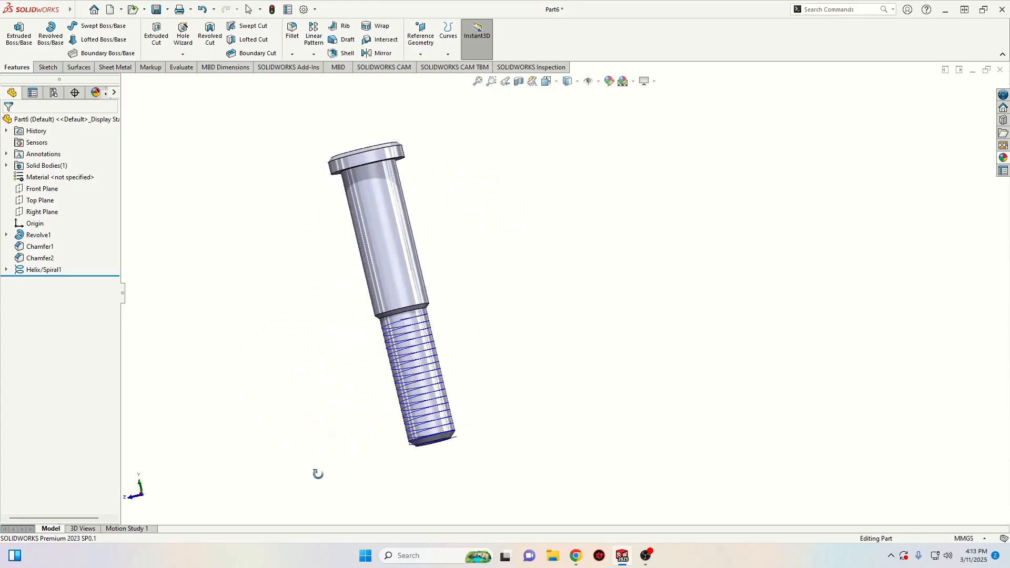
pyautogui.scroll(-5, 476, 430)
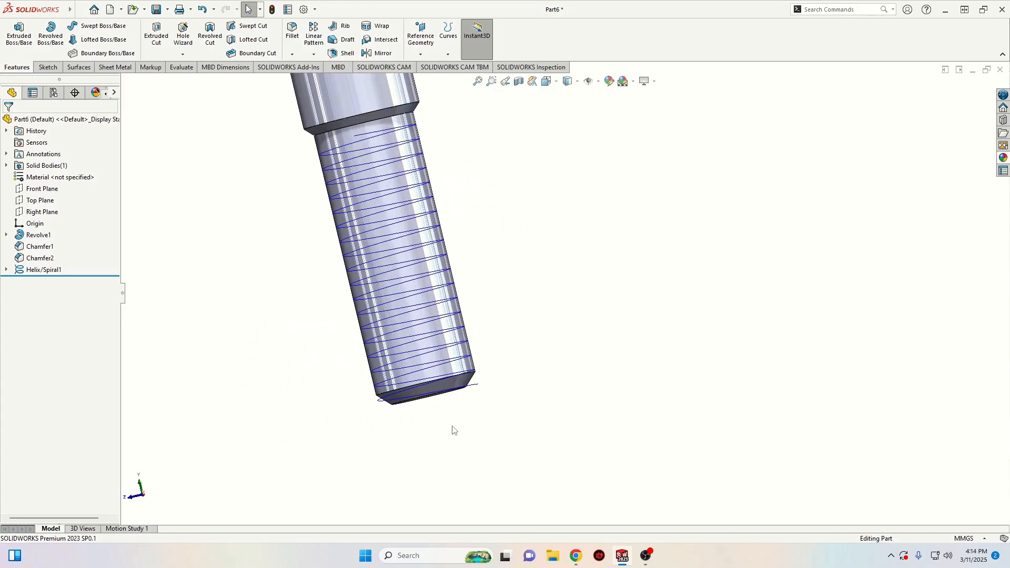
# Start a new sketch on the Right Plane, at the helix's start point beside the end chamfer.
pyautogui.moveTo(468, 386); pyautogui.dragTo(448, 503, button='middle')
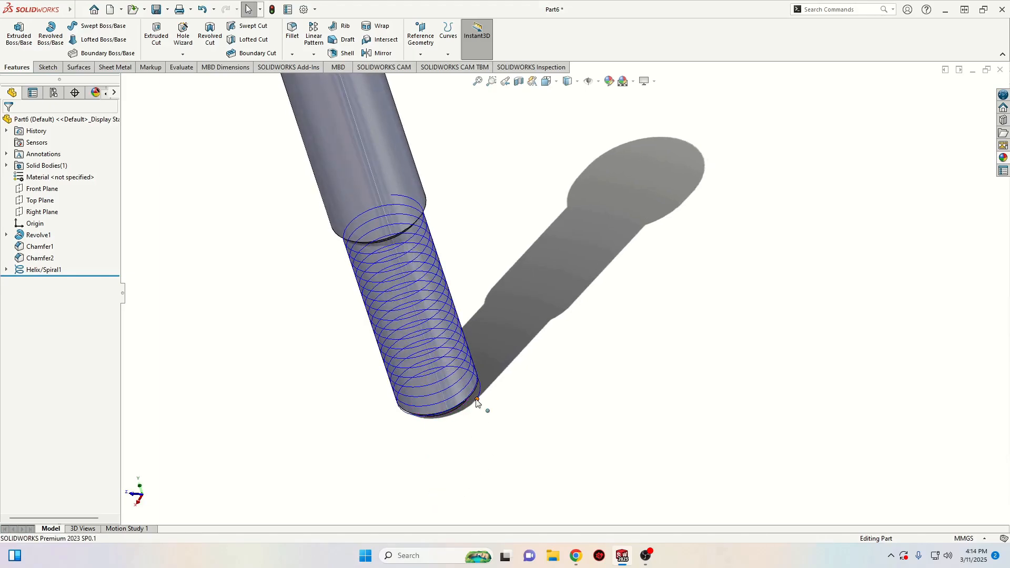
pyautogui.click(48, 213)
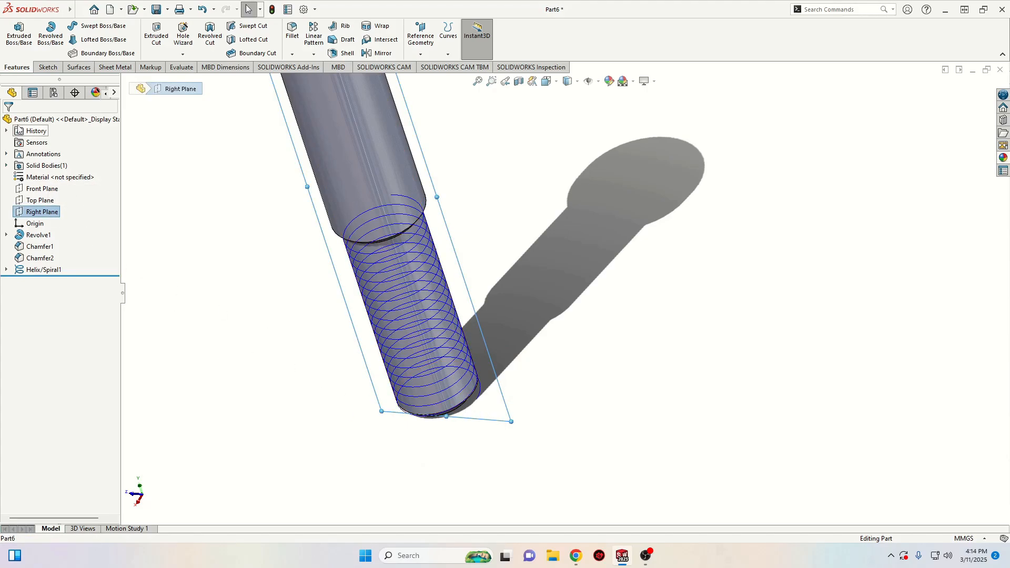
pyautogui.click(42, 212)
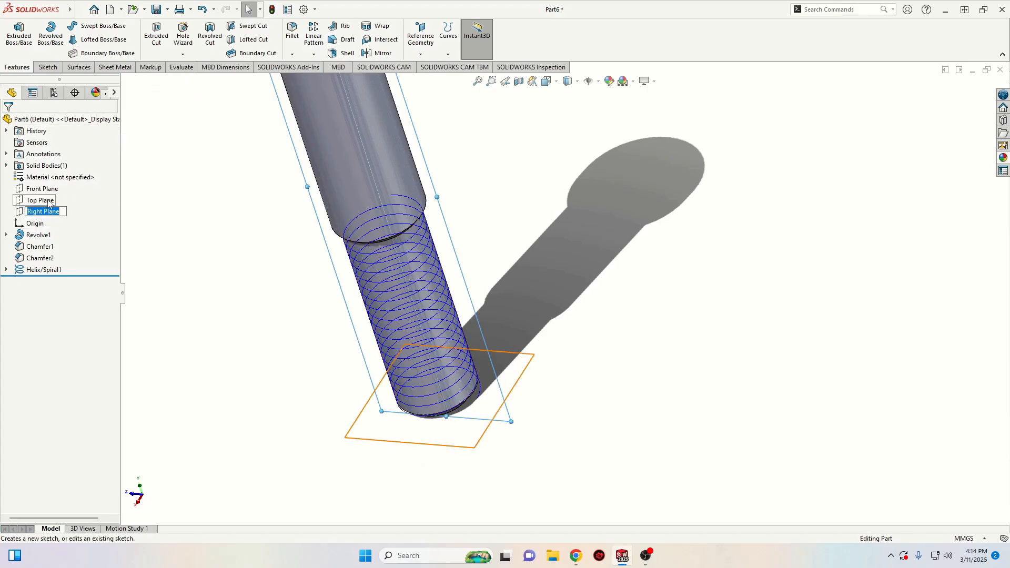
pyautogui.click(20, 210)
pyautogui.click(23, 200)
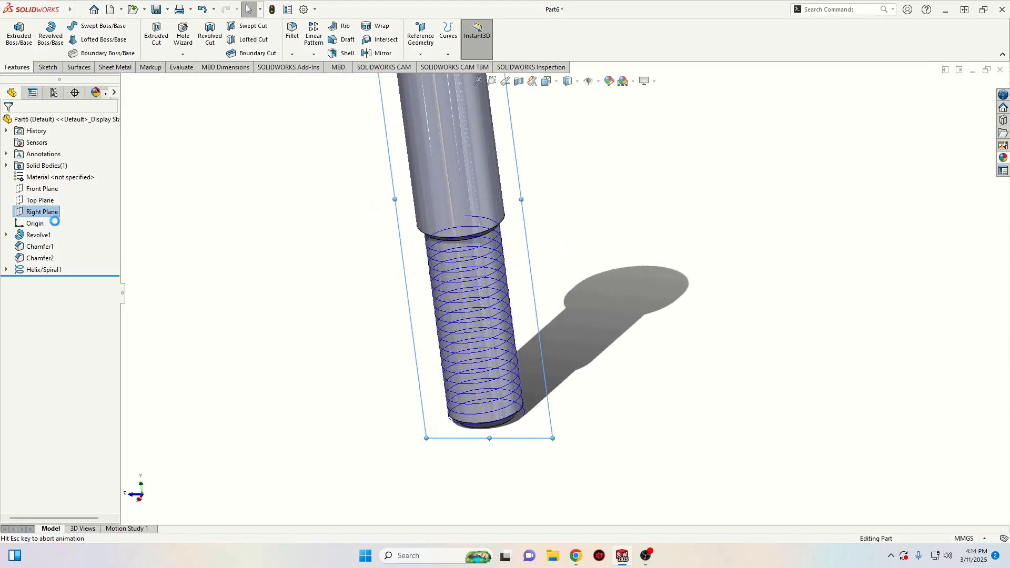
pyautogui.scroll(-10, 599, 485)
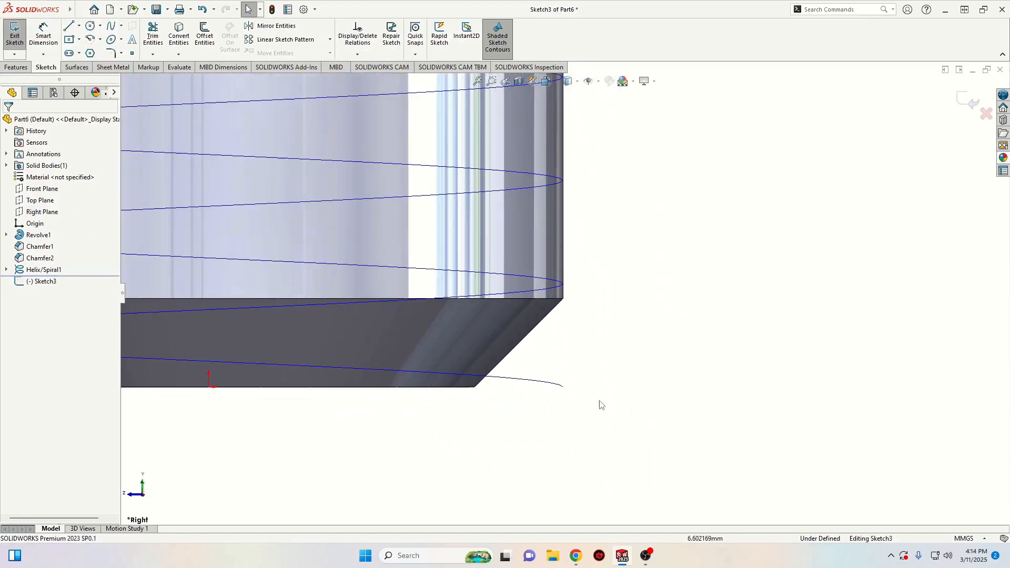
pyautogui.keyDown('ctrl'); pyautogui.moveTo(580, 402); pyautogui.dragTo(514, 383, button='middle'); pyautogui.keyUp('ctrl')
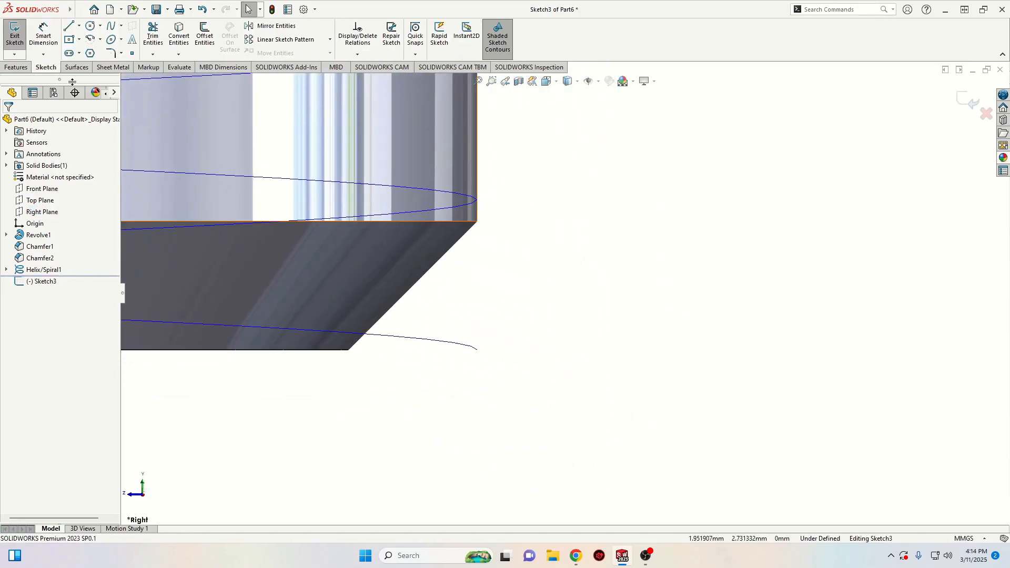
# Sketch a closed triangle beside the helix start, with a vertical outer side about 0.9 mm long and its apex pointing toward the bolt.
pyautogui.click(68, 28)
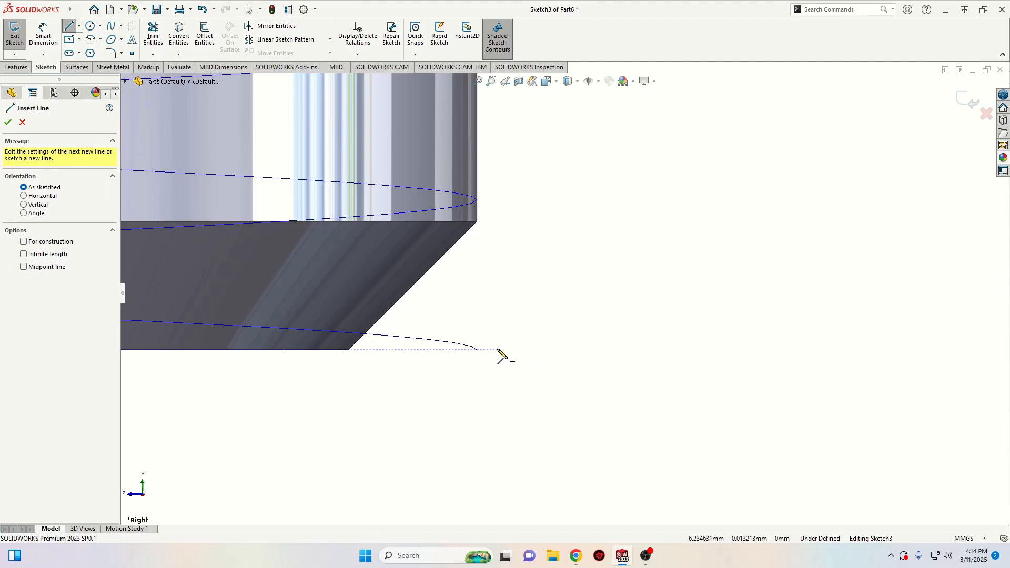
pyautogui.click(511, 351)
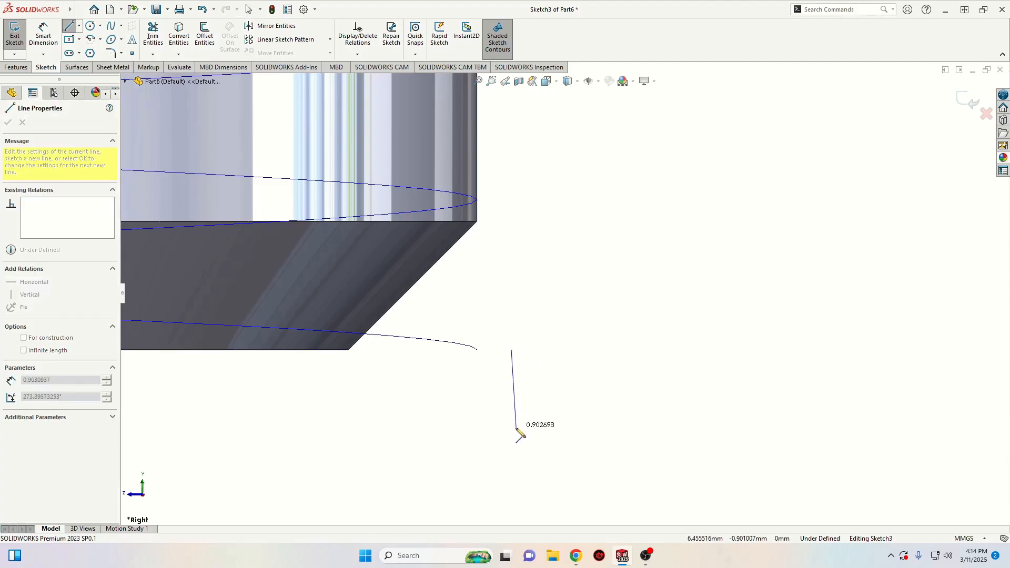
pyautogui.click(511, 429)
pyautogui.click(423, 390)
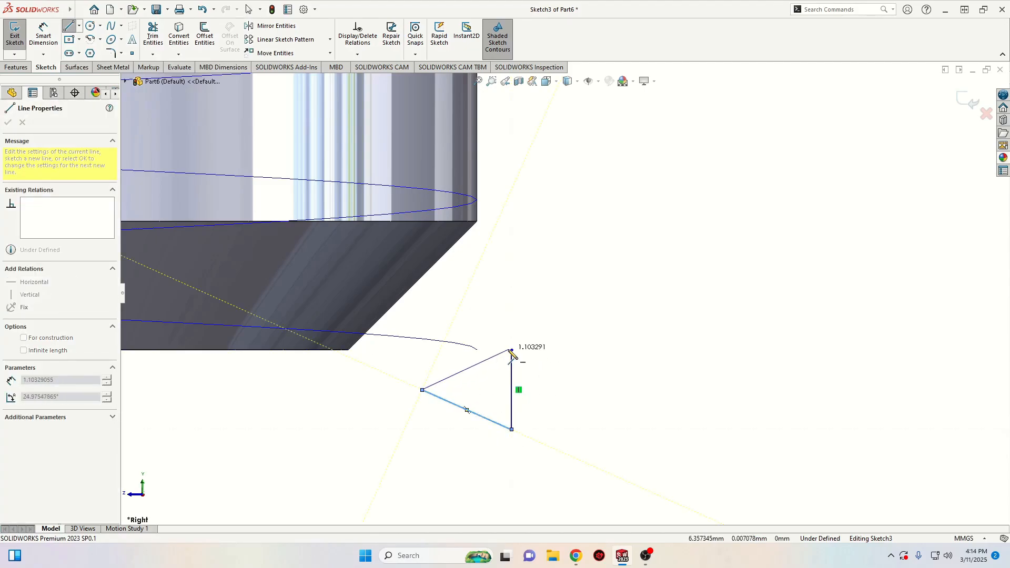
pyautogui.click(511, 349)
pyautogui.rightClick(484, 314)
pyautogui.click(501, 323)
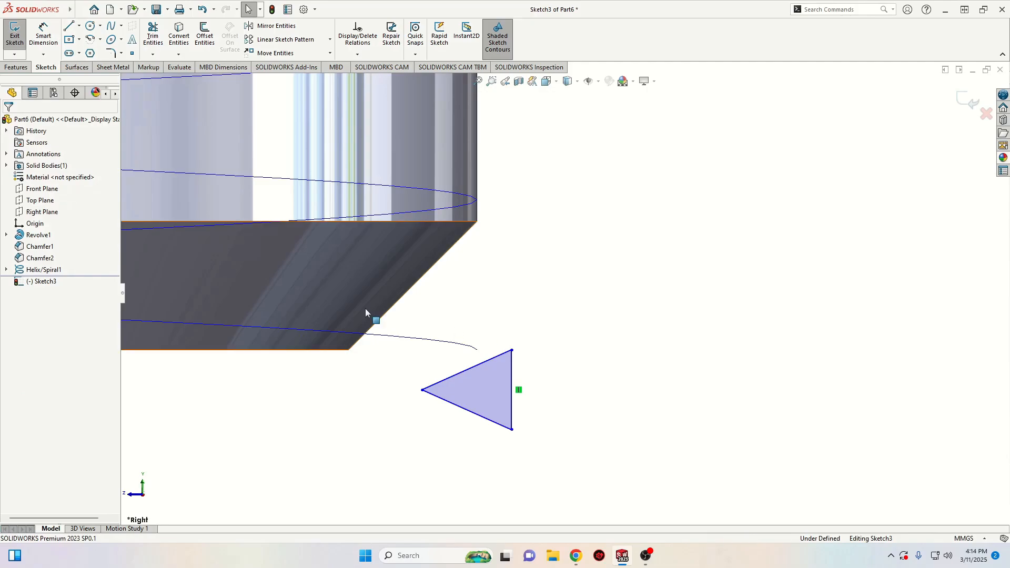
# Dimension the angle between the triangle's two slanted sides as 60 degrees.
pyautogui.click(43, 32)
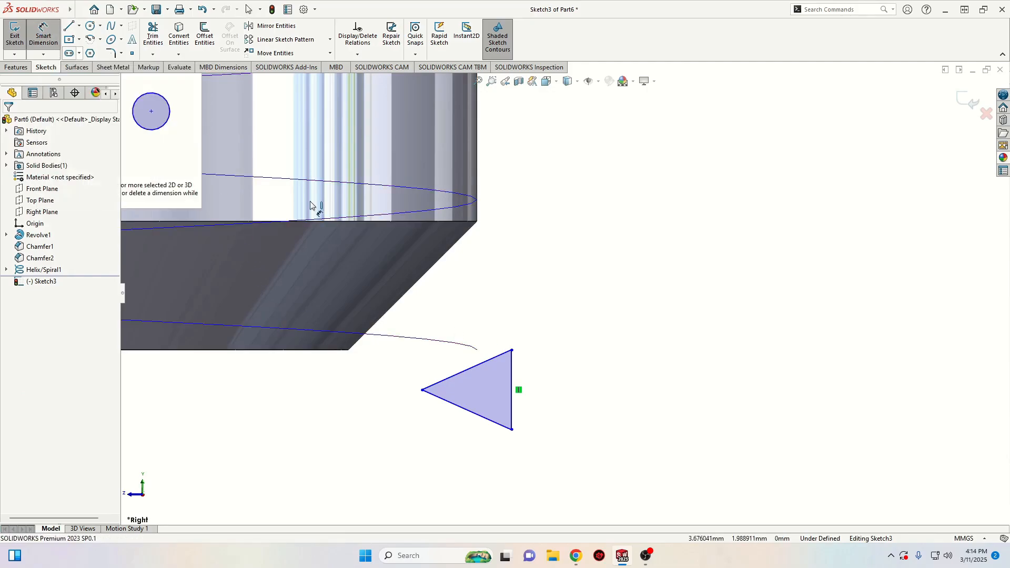
pyautogui.click(485, 419)
pyautogui.click(479, 365)
pyautogui.click(564, 403)
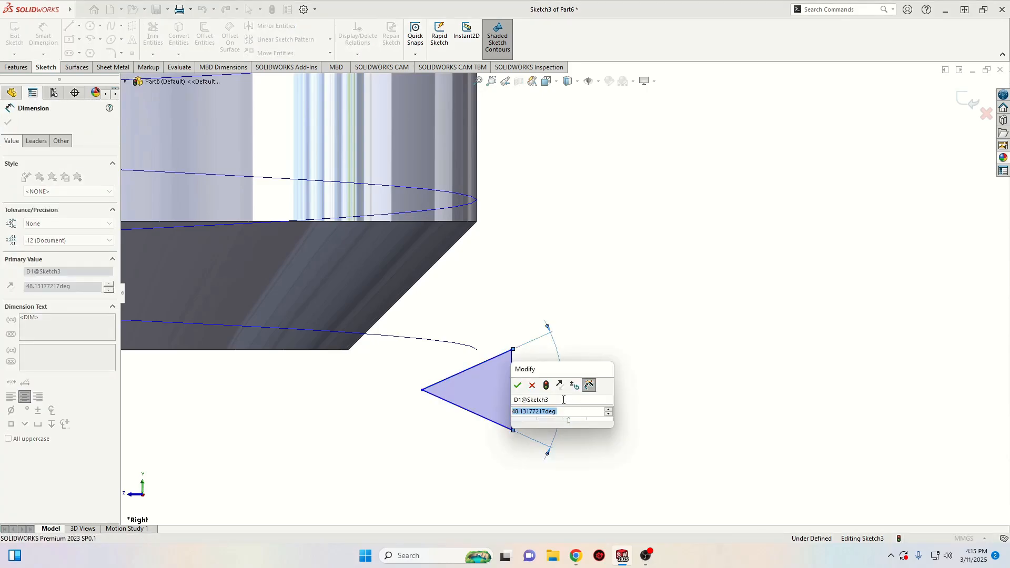
pyautogui.write('60')
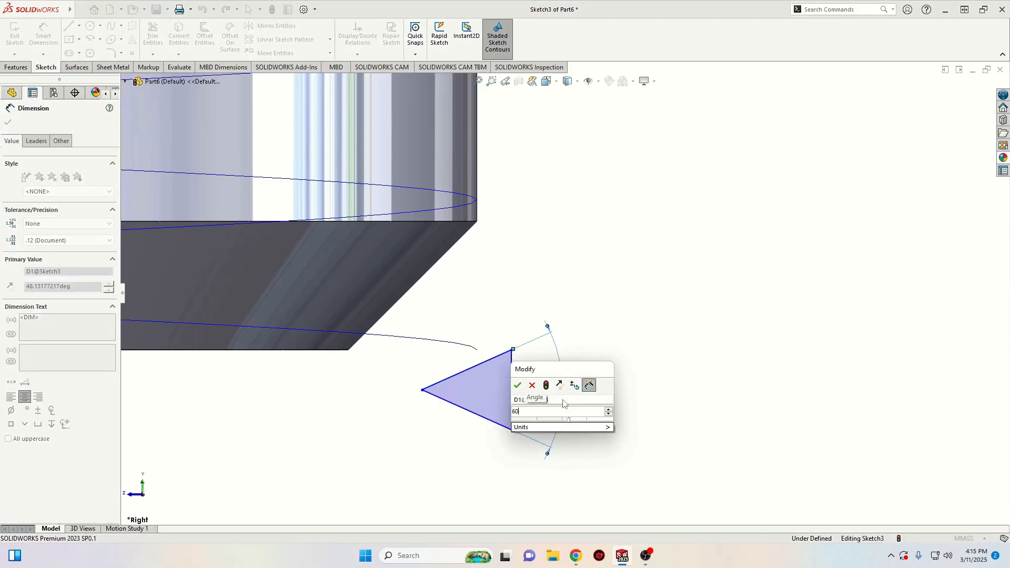
pyautogui.press('Return')
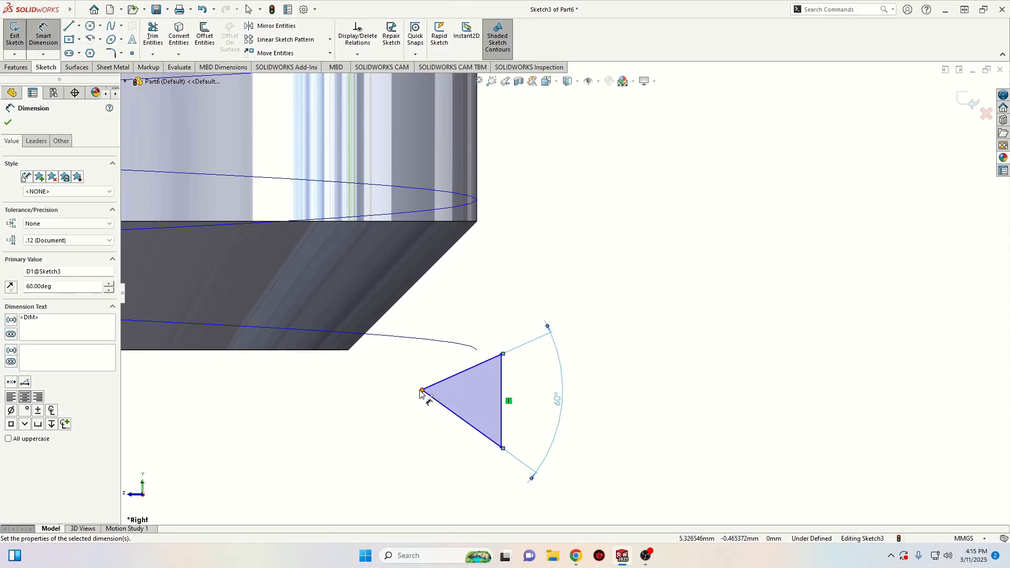
pyautogui.rightClick(346, 368)
pyautogui.click(372, 440)
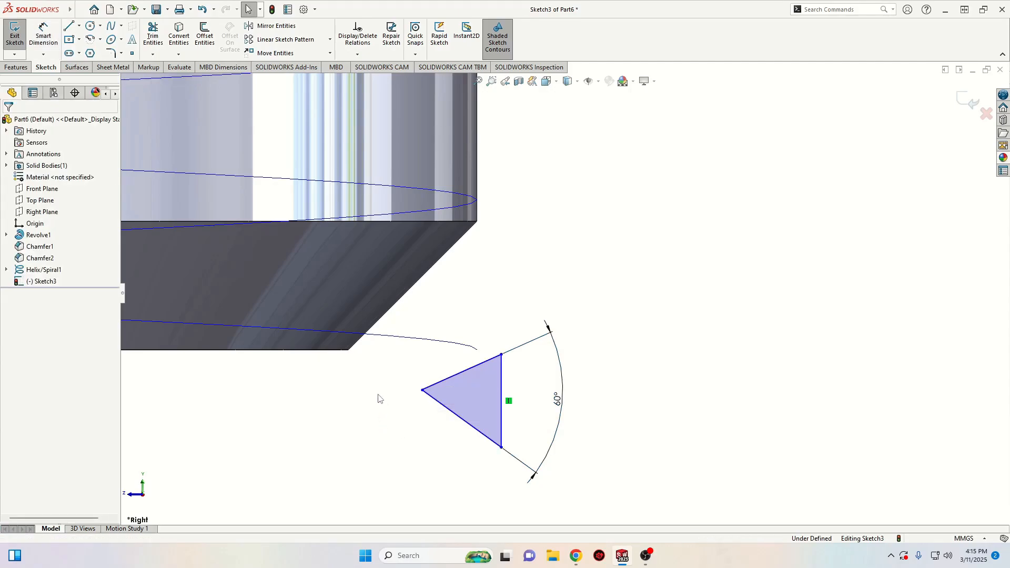
# Make the triangle's apex horizontal with the midpoint of its vertical side.
pyautogui.click(422, 390)
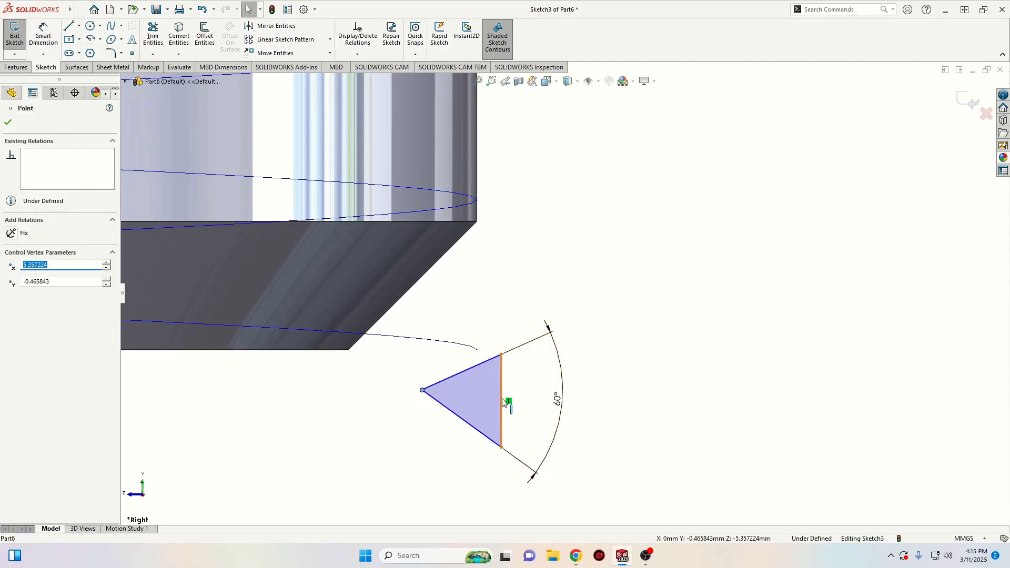
pyautogui.keyDown('ctrl'); pyautogui.click(502, 402); pyautogui.keyUp('ctrl')
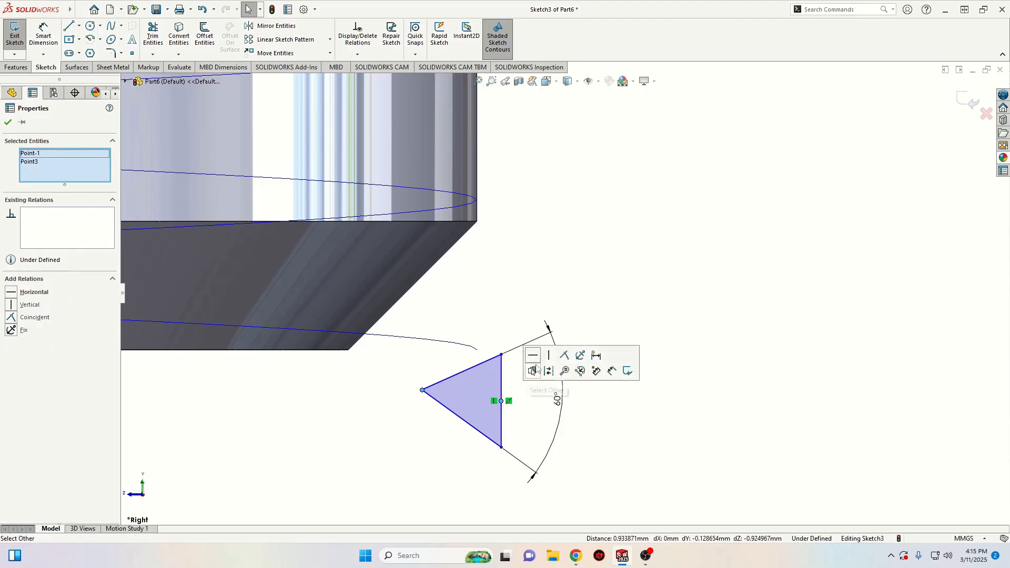
pyautogui.click(532, 356)
pyautogui.click(309, 397)
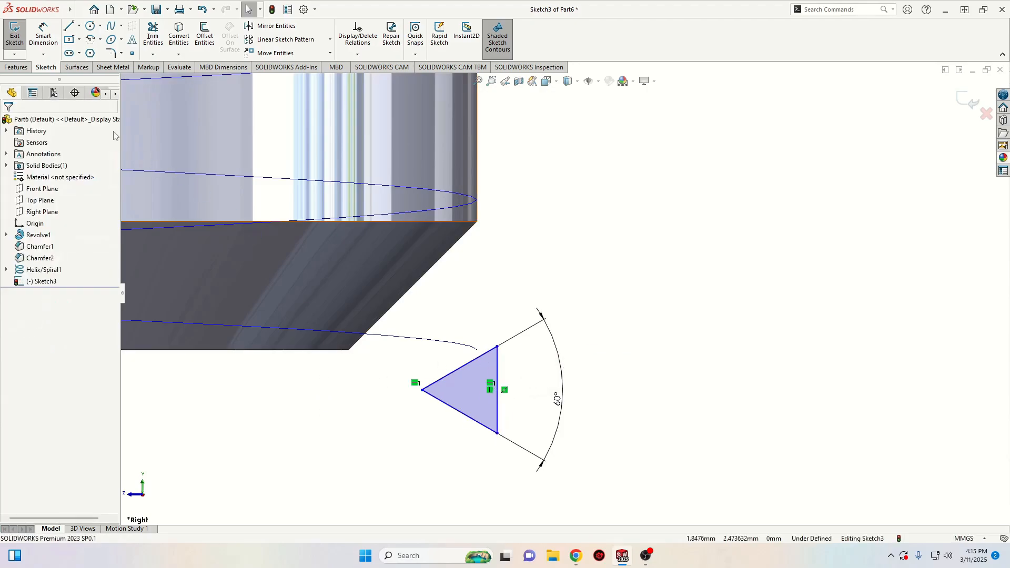
# Dimension the horizontal distance from the triangle's apex to its vertical side as 1.5 mm.
pyautogui.click(43, 36)
pyautogui.click(422, 389)
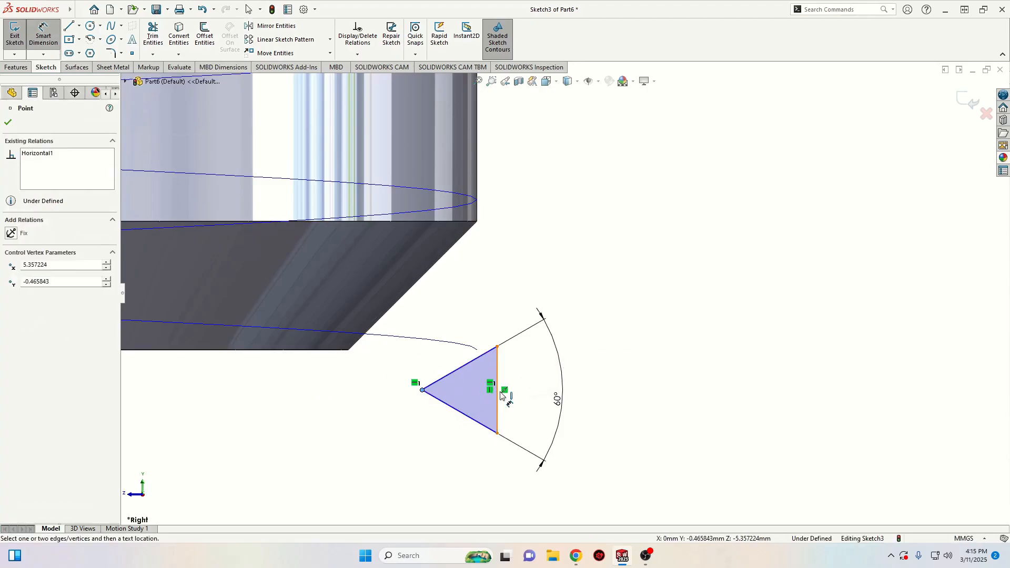
pyautogui.click(499, 398)
pyautogui.click(480, 303)
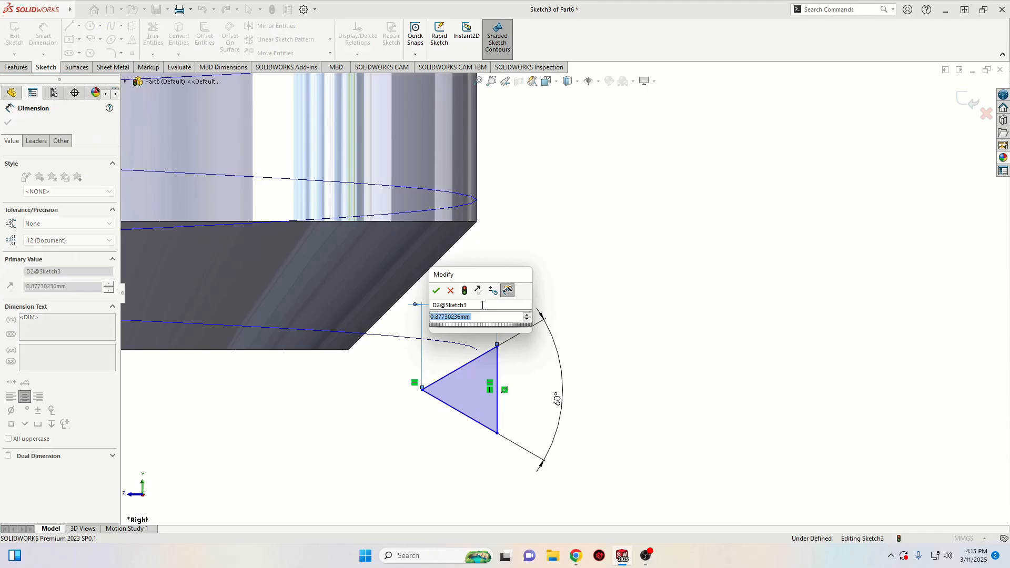
pyautogui.write('1')
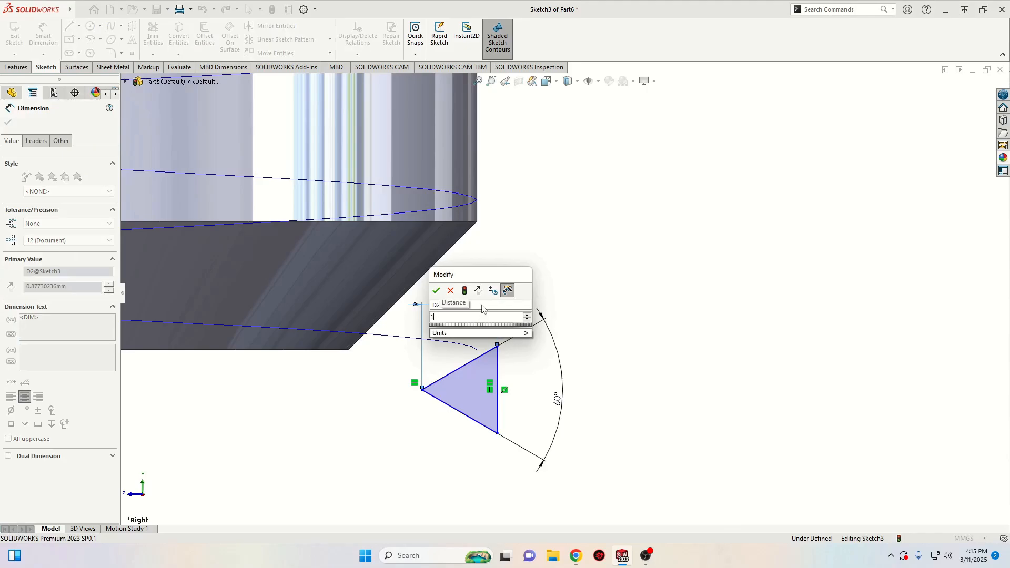
pyautogui.write('.5')
pyautogui.press('Return')
pyautogui.rightClick(626, 350)
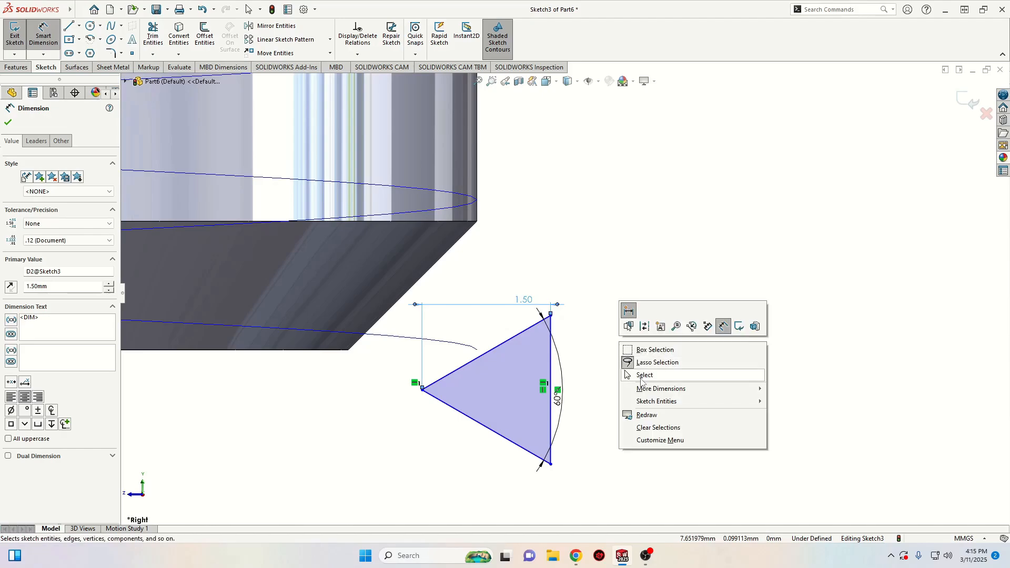
pyautogui.click(643, 380)
# Move the triangle closer to the end chamfer and reposition its 60 degree dimension farther outside the profile.
pyautogui.moveTo(424, 395); pyautogui.dragTo(372, 417)
pyautogui.click(312, 415)
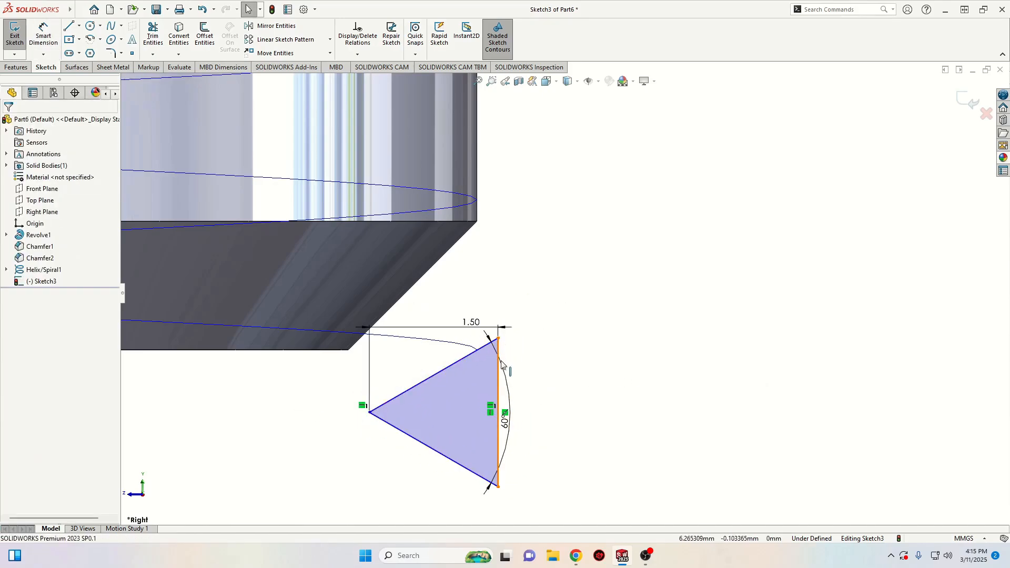
pyautogui.moveTo(512, 408); pyautogui.dragTo(558, 413, button='right')
pyautogui.moveTo(518, 438); pyautogui.dragTo(581, 432)
pyautogui.click(625, 287)
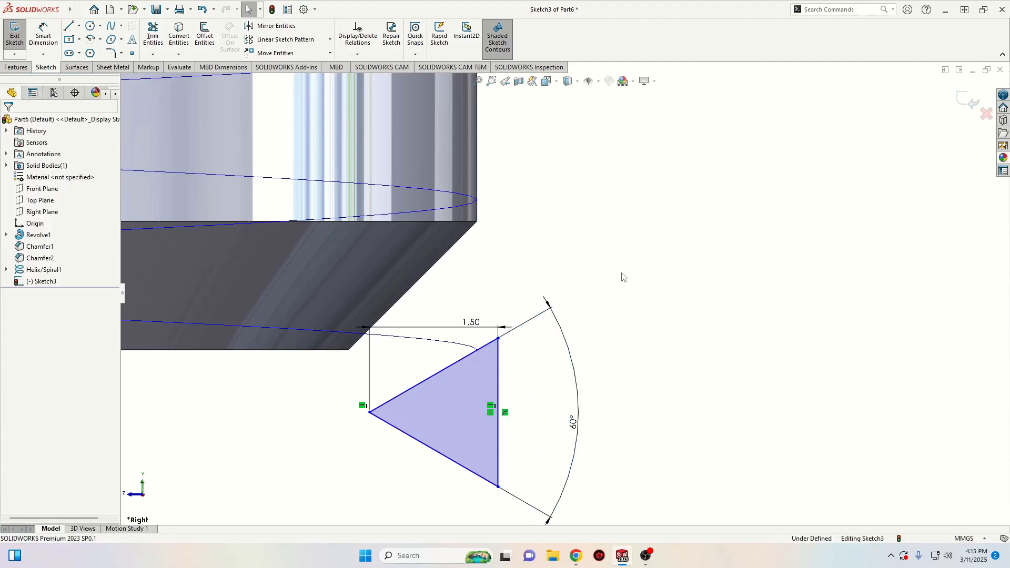
# Add a Pierce relation between the upper end of the triangle's vertical side and the helix.
pyautogui.click(499, 338)
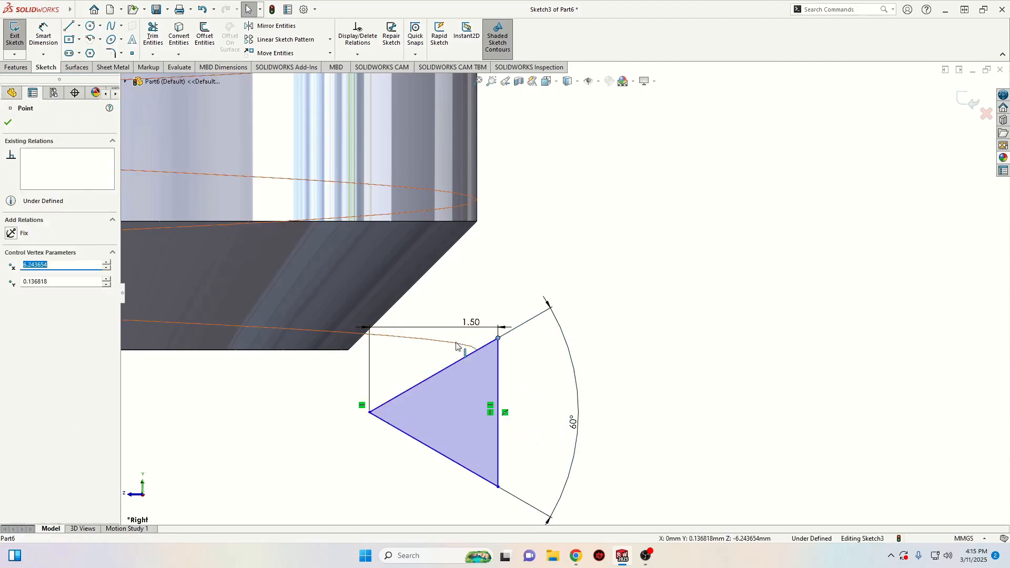
pyautogui.keyDown('ctrl'); pyautogui.click(457, 345); pyautogui.keyUp('ctrl')
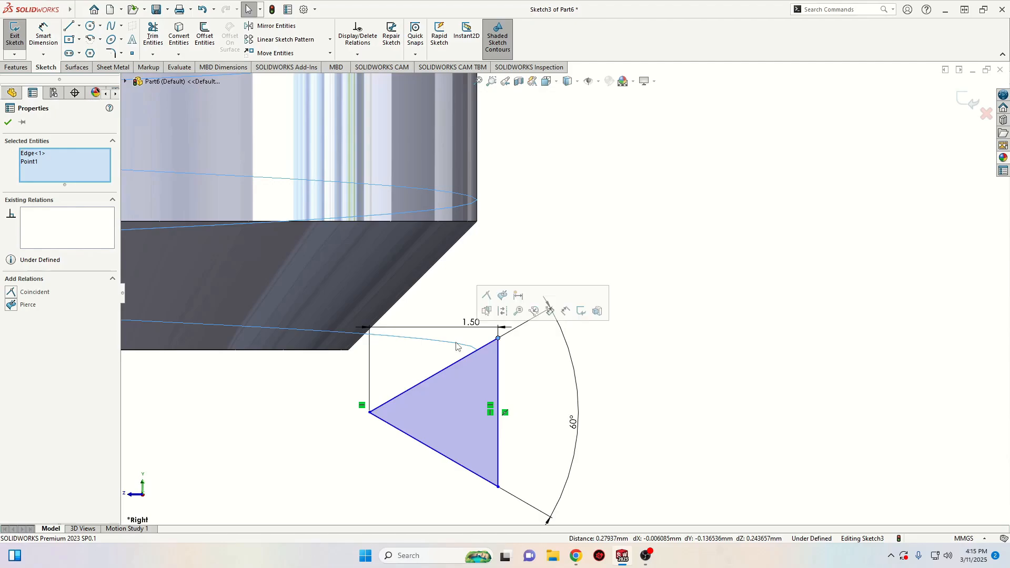
pyautogui.click(507, 299)
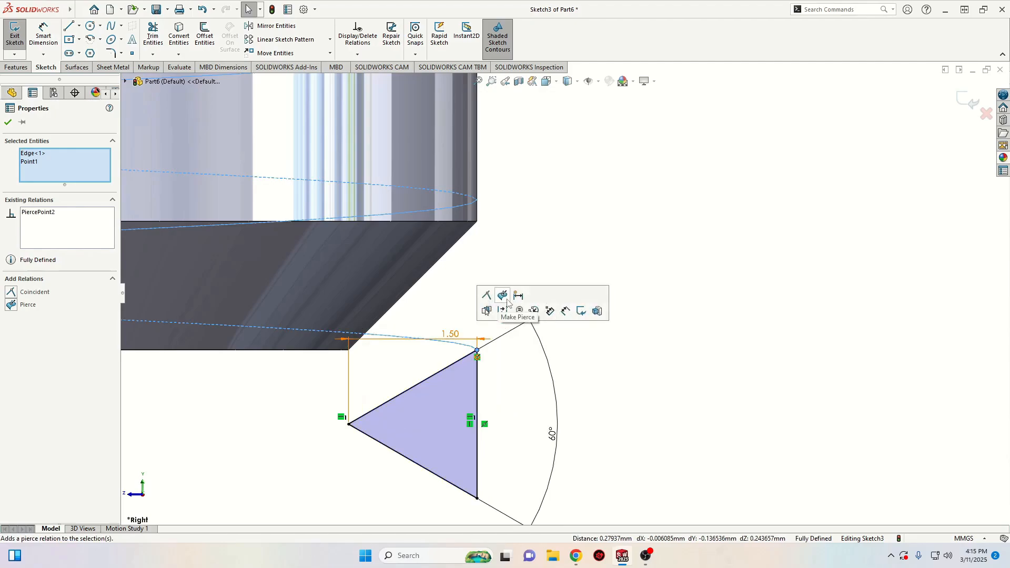
# Round the triangle's apex with a 0.1 mm sketch fillet and exit the sketch.
pyautogui.scroll(3, 544, 342)
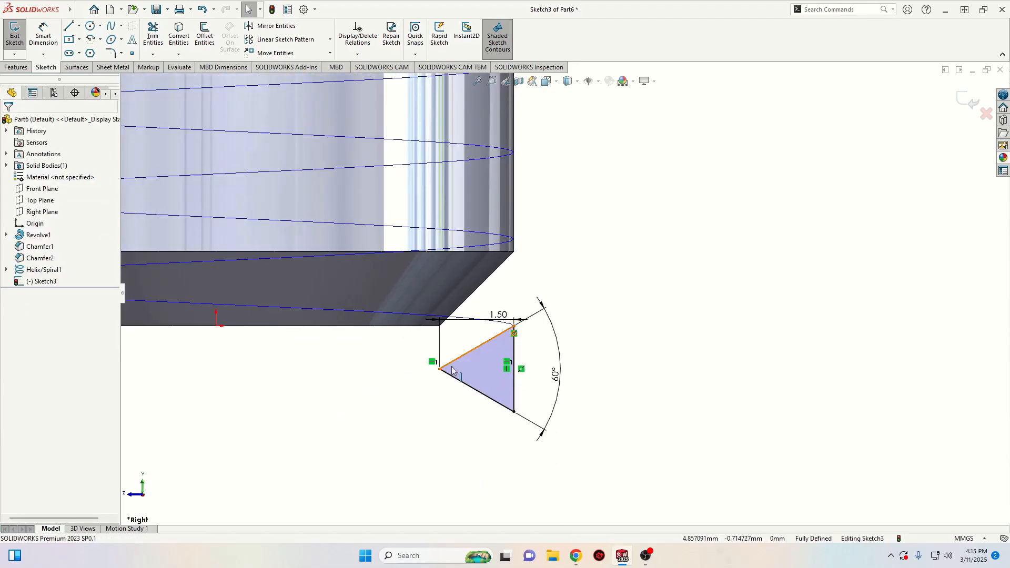
pyautogui.scroll(-5, 497, 355)
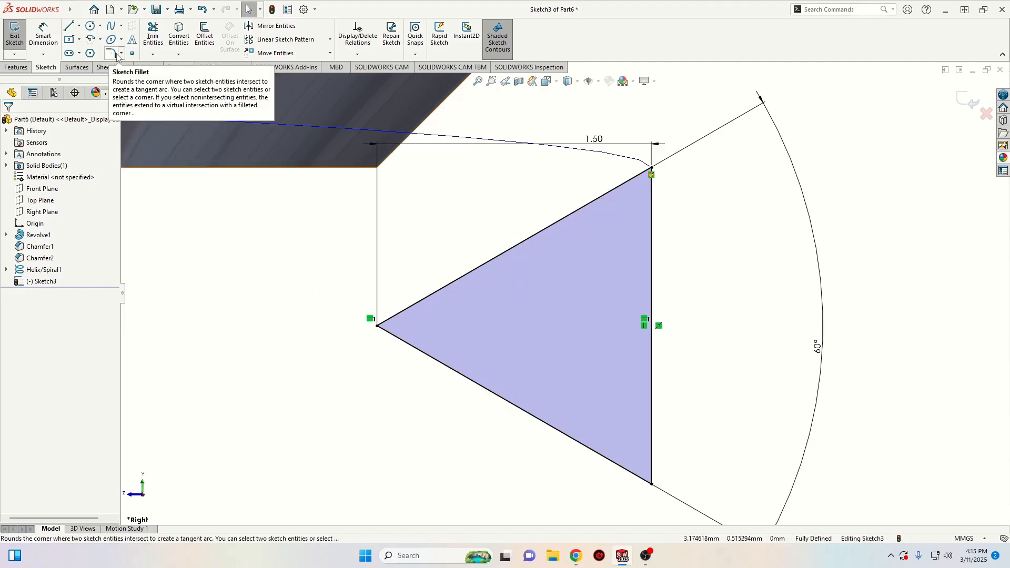
pyautogui.click(111, 54)
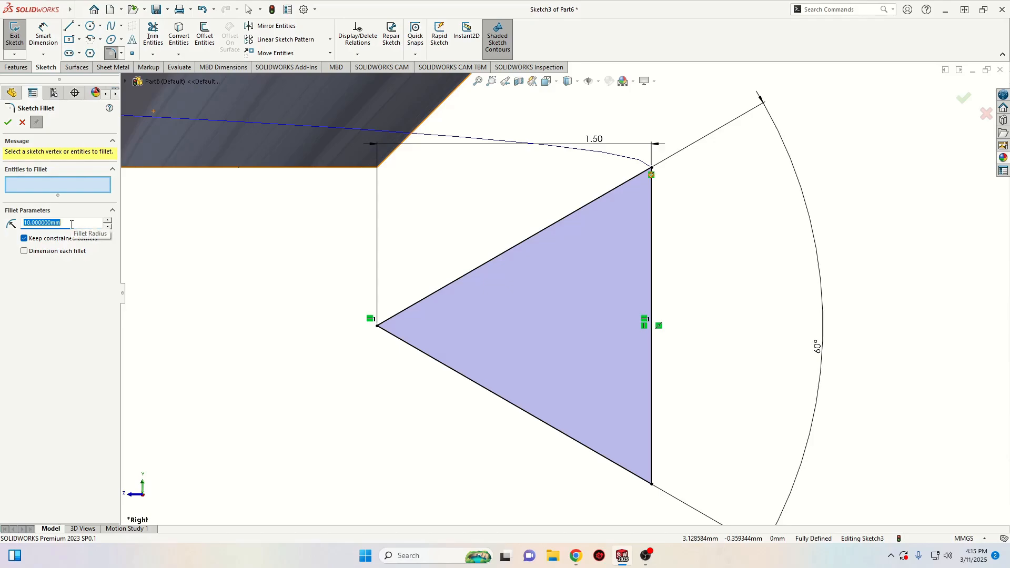
pyautogui.write('0')
pyautogui.click(377, 326)
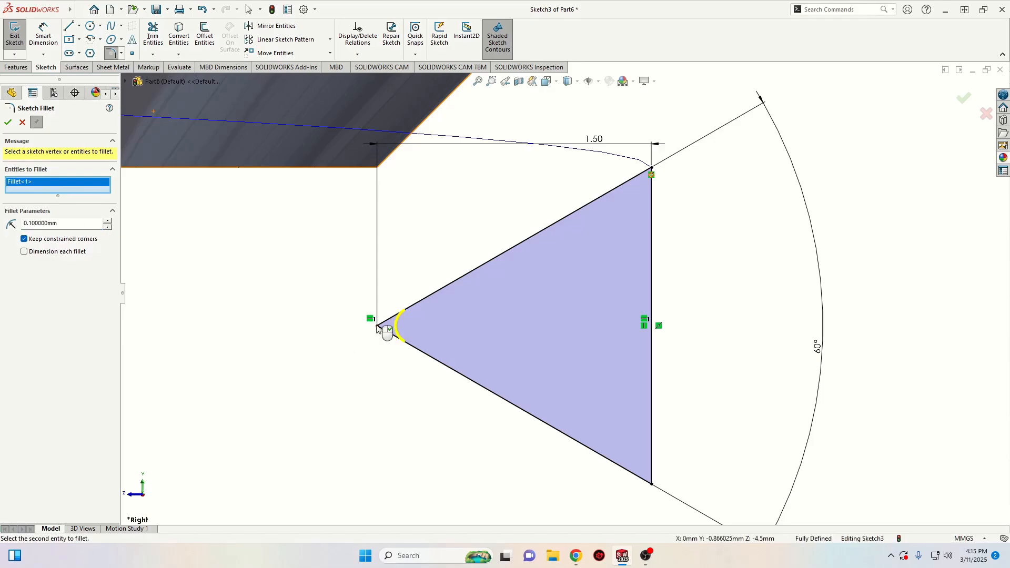
pyautogui.click(8, 123)
pyautogui.scroll(5, 468, 389)
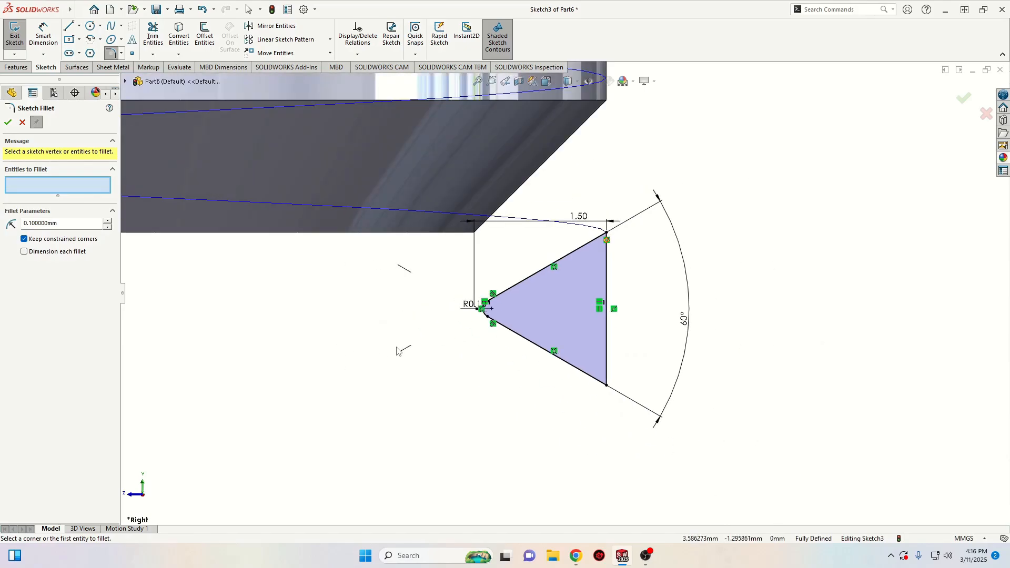
pyautogui.scroll(3, 467, 391)
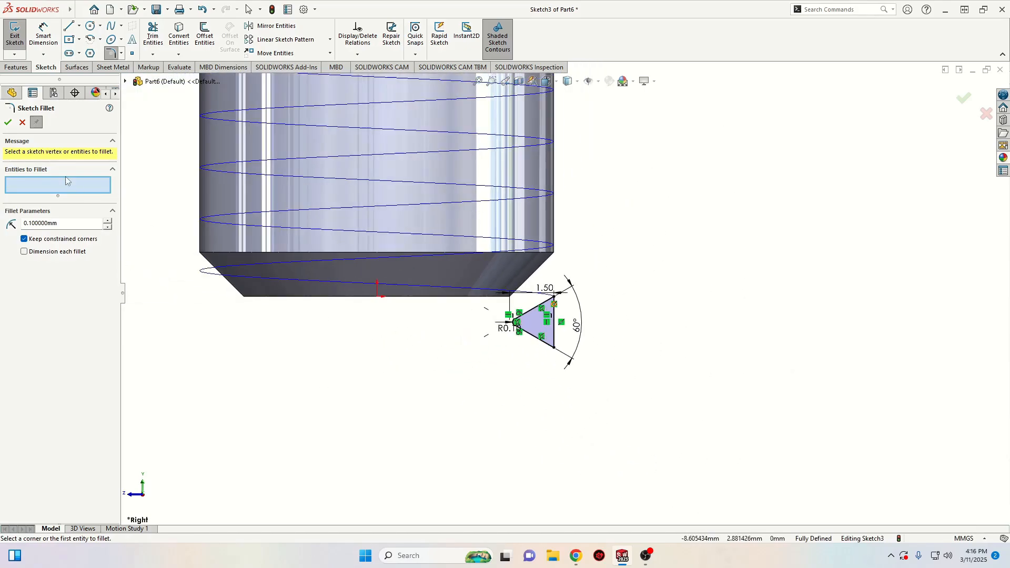
pyautogui.click(7, 125)
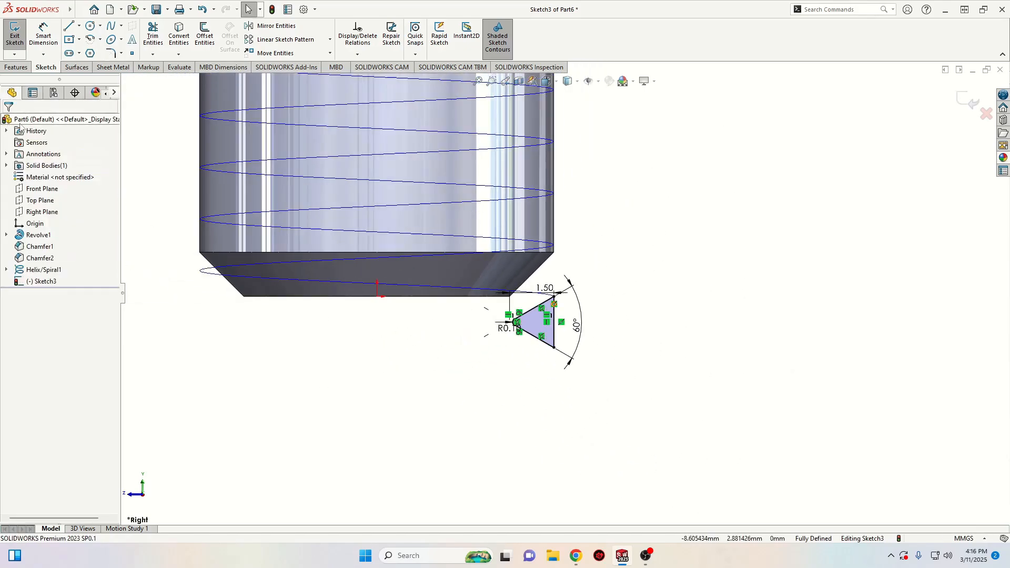
pyautogui.click(19, 40)
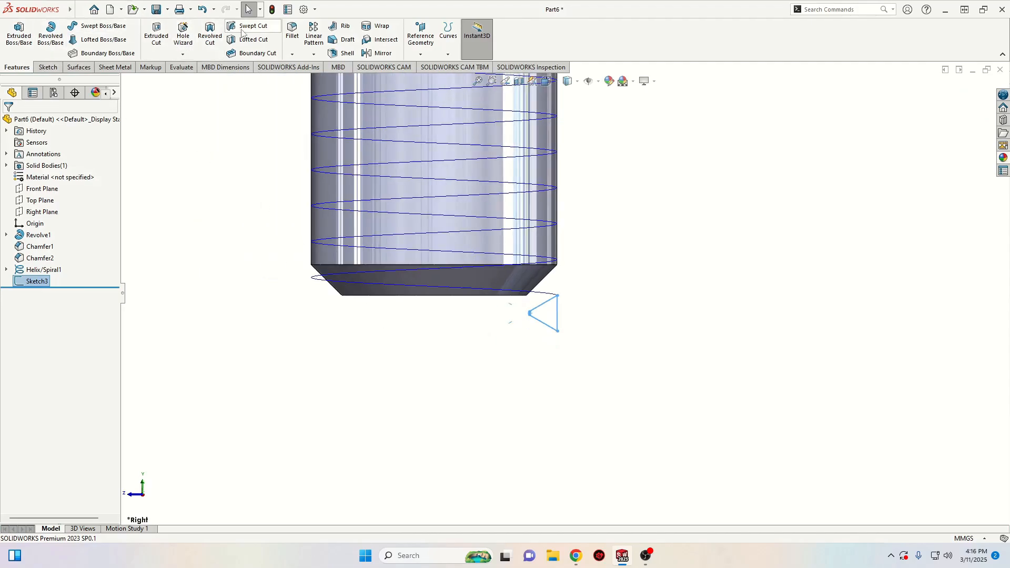
# Cut the thread into the bolt's narrow section by sweeping the triangular sketch profile along the helix.
pyautogui.click(253, 29)
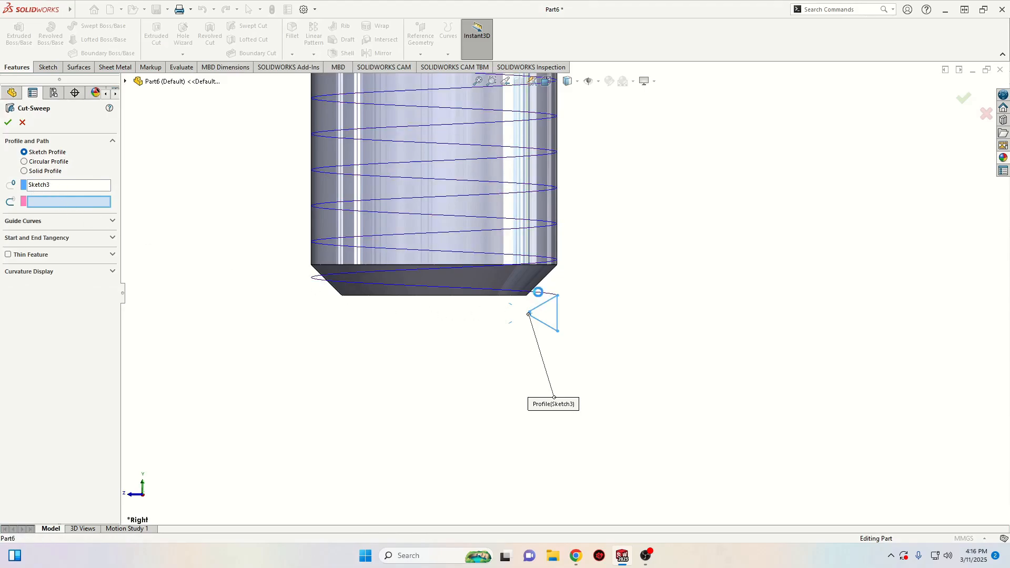
pyautogui.click(537, 292)
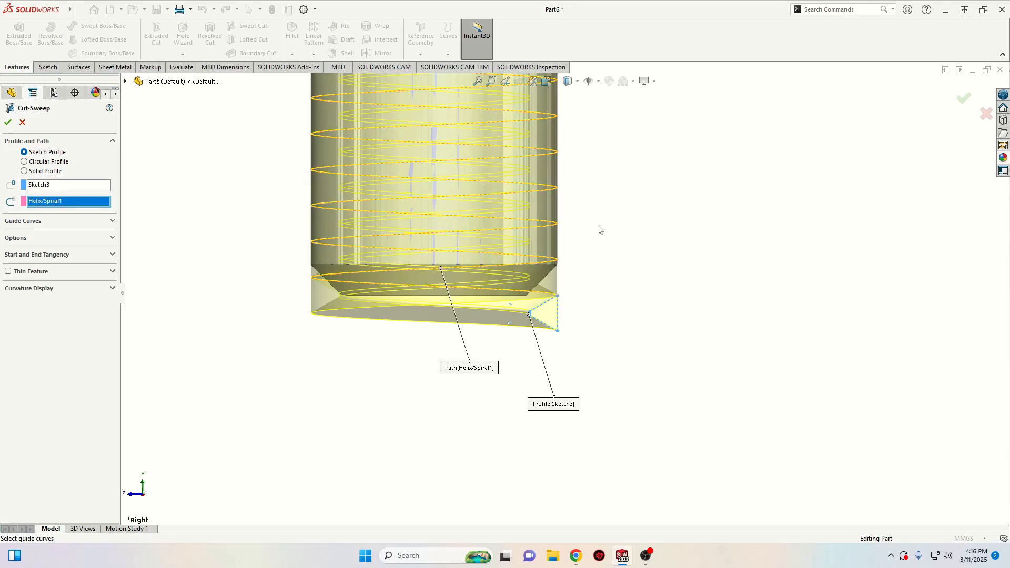
pyautogui.scroll(3, 600, 226)
pyautogui.scroll(-5, 567, 191)
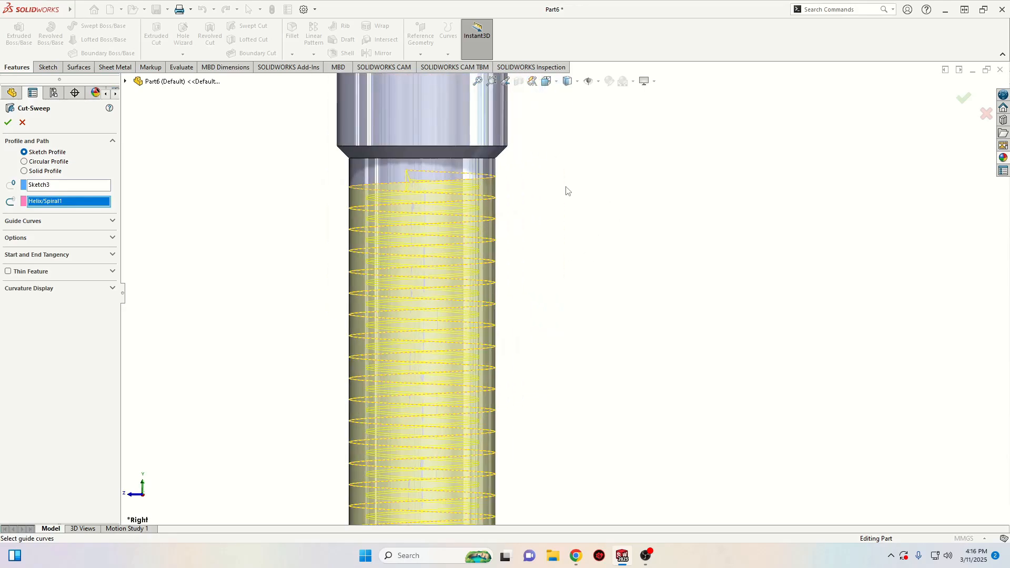
pyautogui.scroll(3, 535, 292)
pyautogui.scroll(-3, 568, 361)
pyautogui.scroll(-3, 518, 427)
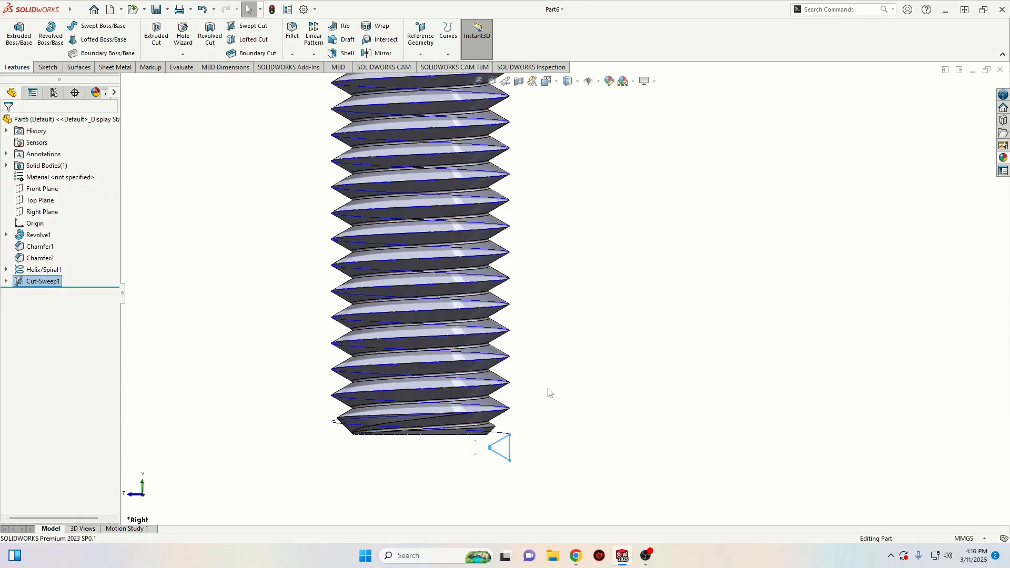
# Examine the cut thread around the bolt's chamfered end and along the narrow section.
pyautogui.scroll(-4, 535, 406)
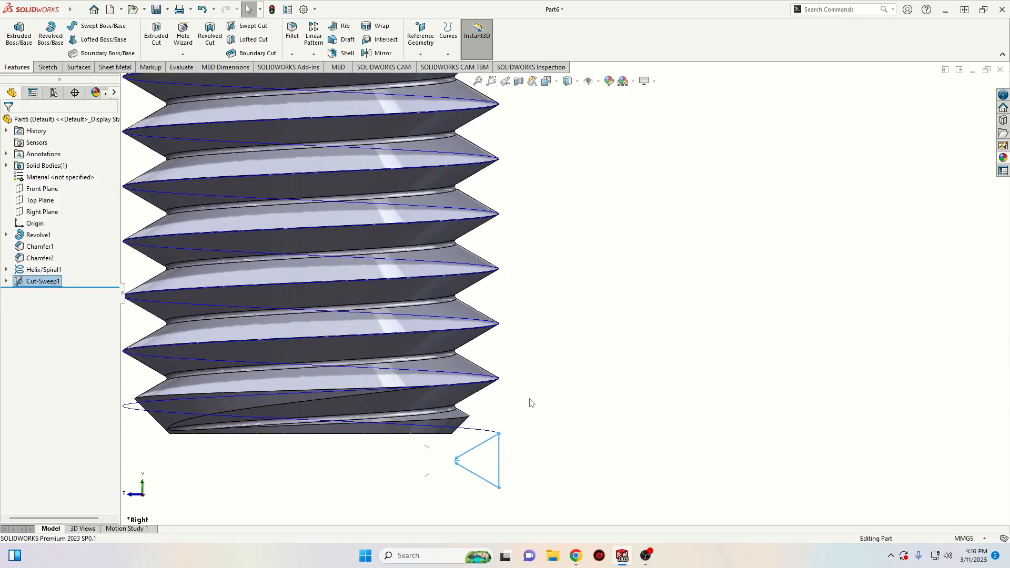
pyautogui.scroll(-2, 462, 307)
pyautogui.scroll(-2, 545, 363)
pyautogui.scroll(5, 595, 377)
pyautogui.scroll(2, 610, 268)
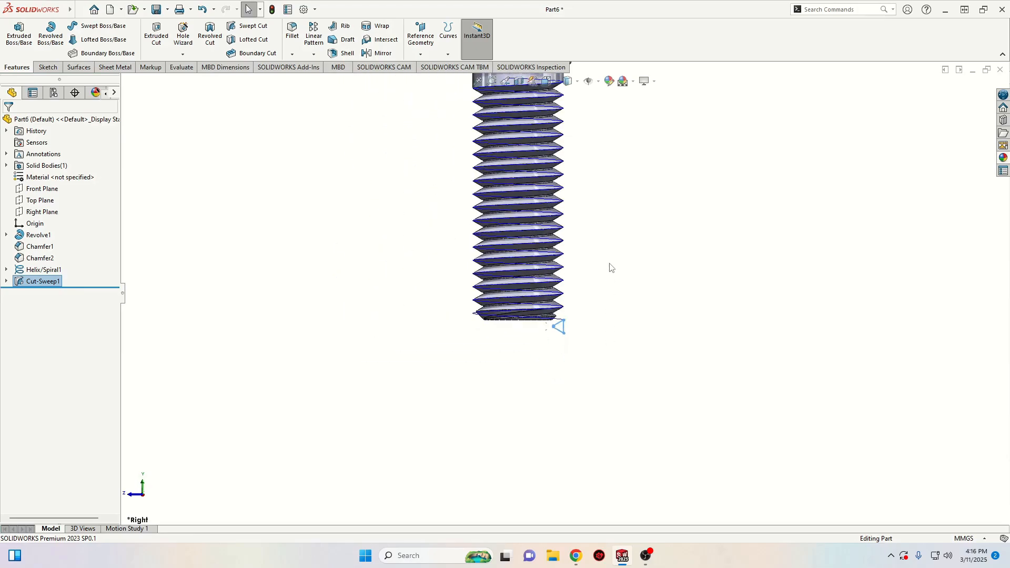
pyautogui.scroll(2, 610, 265)
pyautogui.moveTo(611, 259); pyautogui.dragTo(528, 273, button='middle')
pyautogui.click(216, 319)
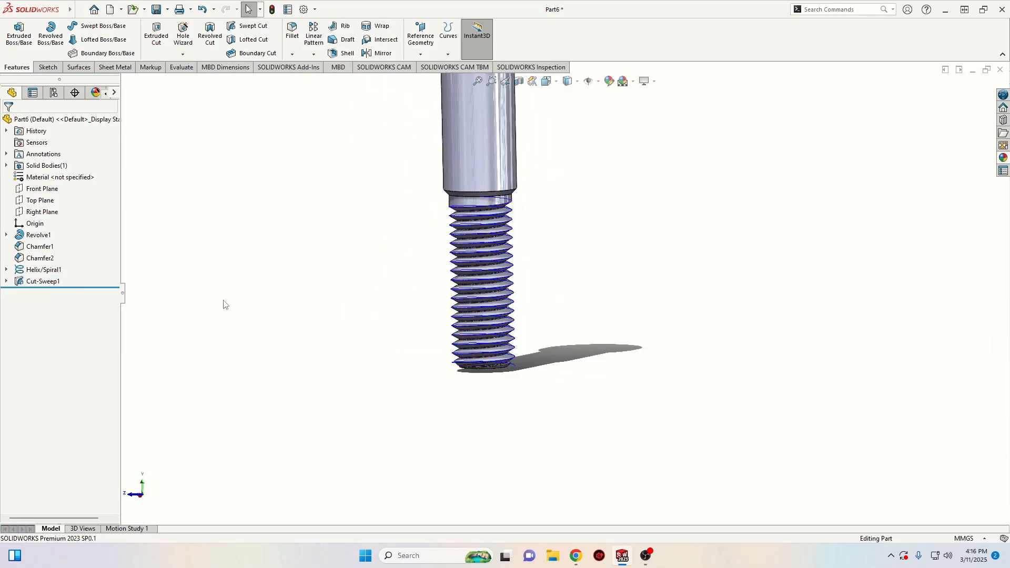
# Hide the helix curve used as the thread's sweep path.
pyautogui.click(480, 281)
pyautogui.click(45, 269)
pyautogui.rightClick(43, 269)
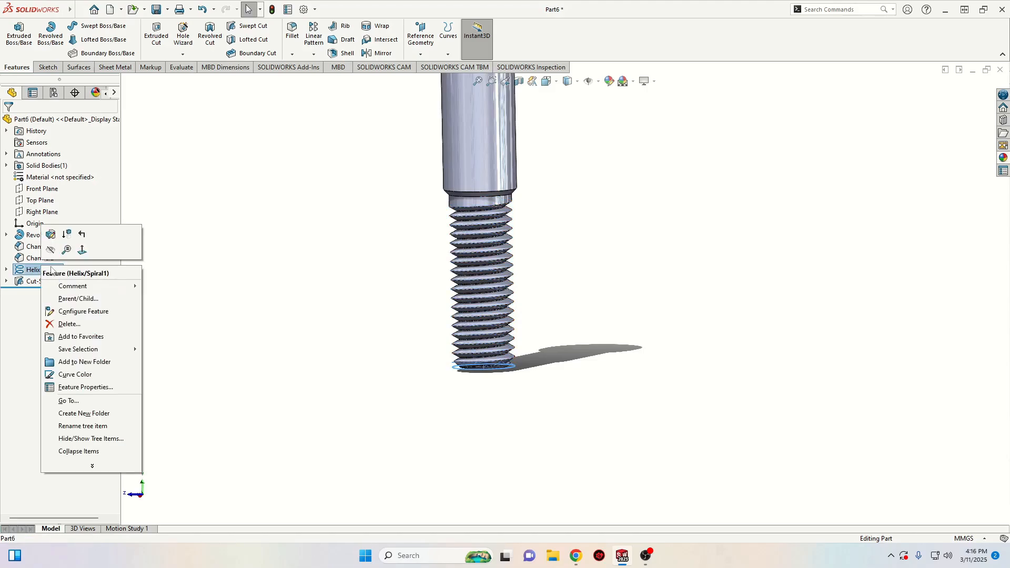
pyautogui.click(52, 257)
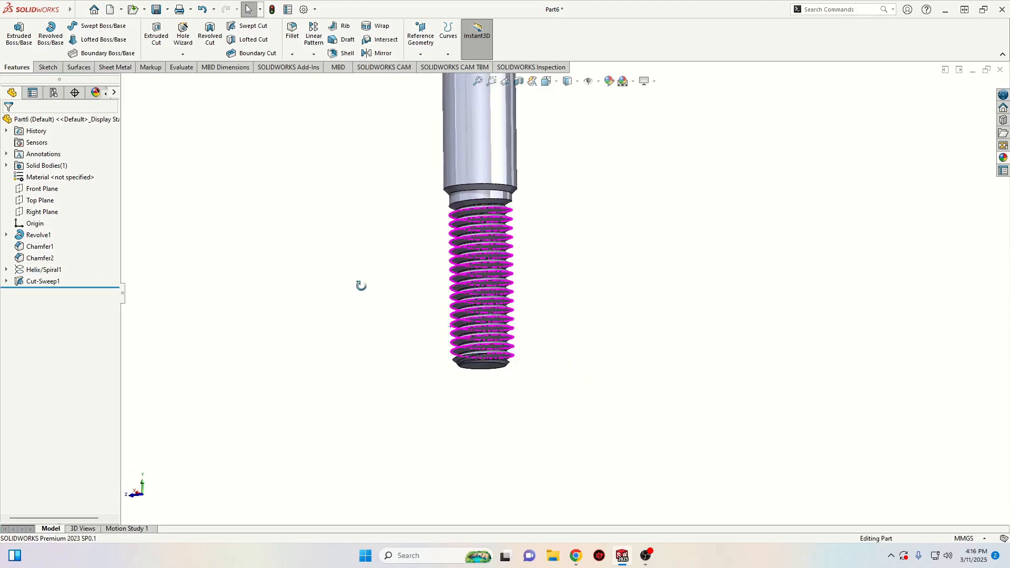
# Start a sketch on the triangular end face of the thread cut near the shoulder and convert the face's edges into sketch entities.
pyautogui.moveTo(359, 284)
pyautogui.mouseDown(button='middle')
pyautogui.moveTo(300, 218)
pyautogui.moveTo(263, 298)
pyautogui.moveTo(217, 252)
pyautogui.moveTo(250, 236)
pyautogui.mouseUp(button='middle')
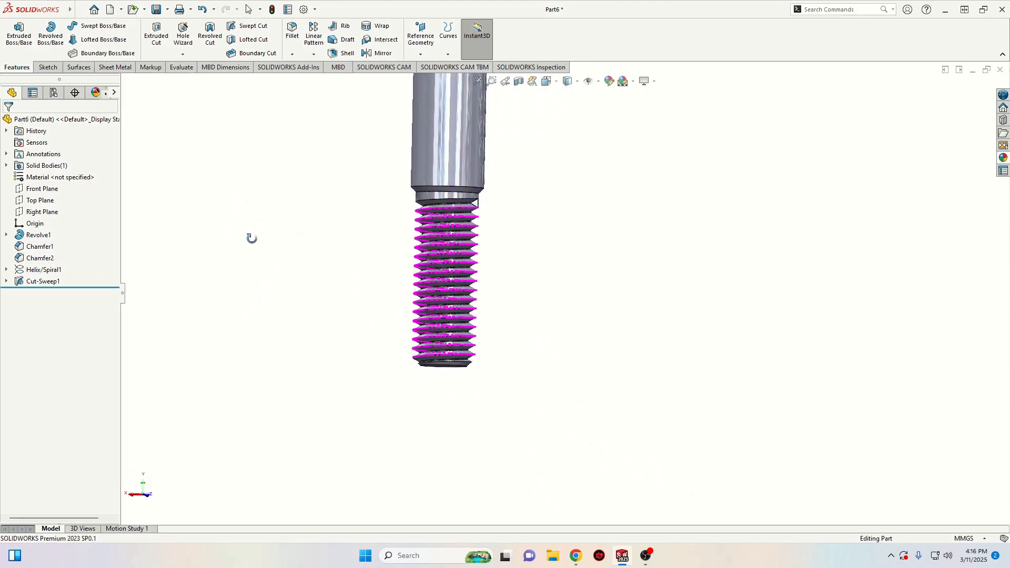
pyautogui.scroll(-7, 476, 200)
pyautogui.keyDown('ctrl'); pyautogui.moveTo(547, 348); pyautogui.dragTo(539, 325, button='middle'); pyautogui.keyUp('ctrl')
pyautogui.scroll(-1, 586, 297)
pyautogui.scroll(-2, 585, 294)
pyautogui.click(446, 273)
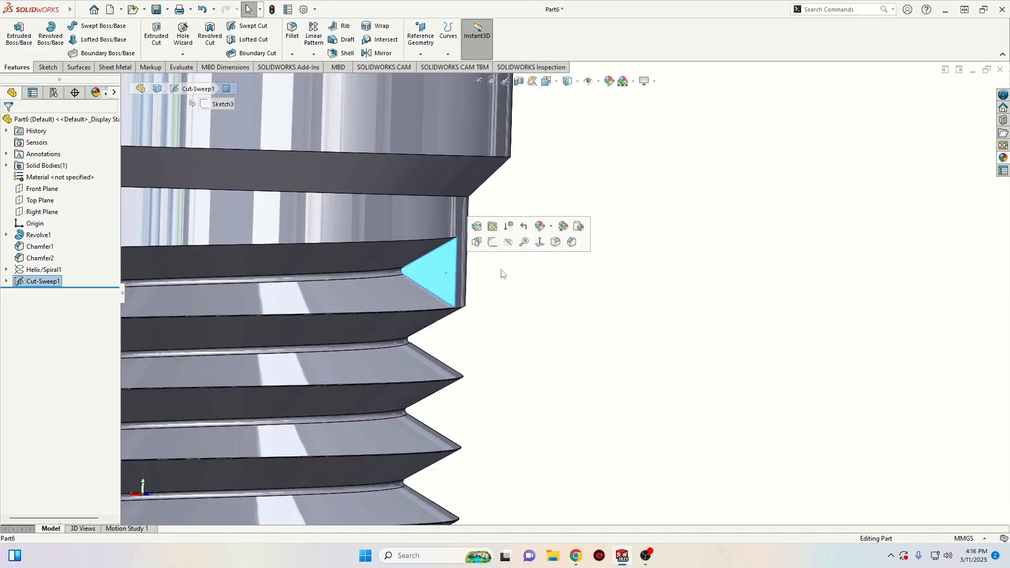
pyautogui.click(491, 243)
pyautogui.scroll(-8, 626, 325)
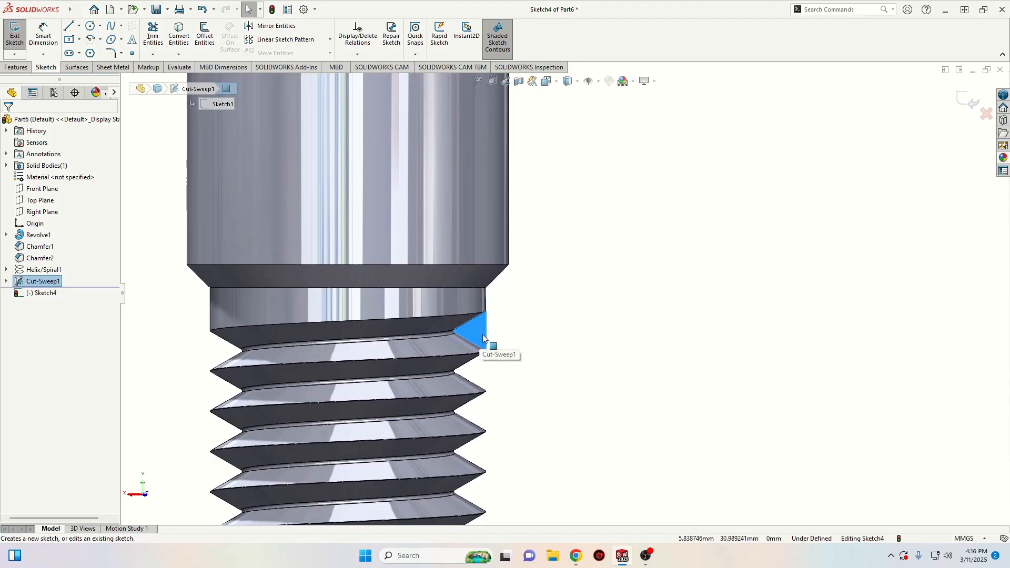
pyautogui.click(178, 33)
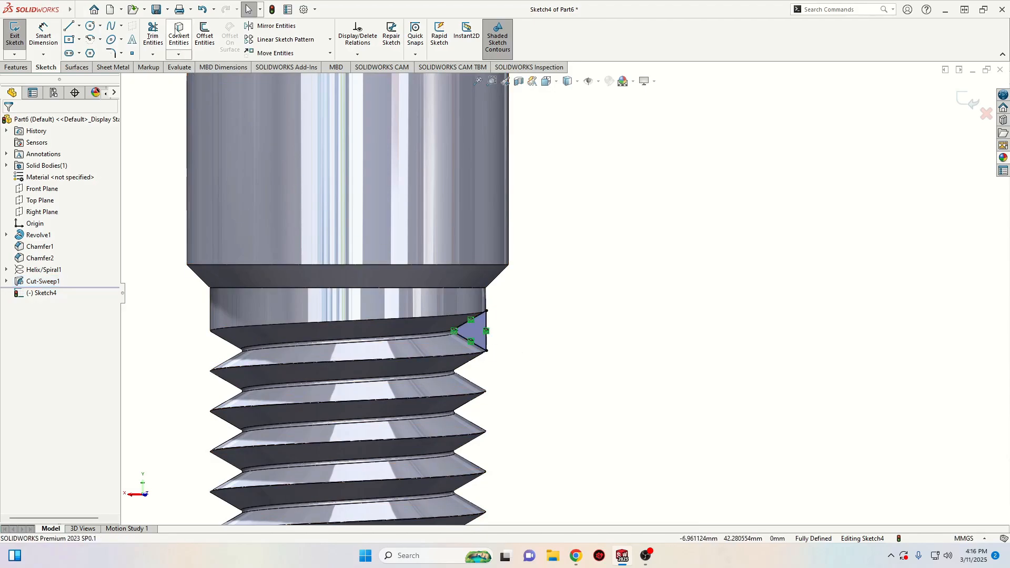
# Sketch two connected lines joining the thread profile's upper and lower outer corners through an outward apex, the lower line about 1.15 mm long.
pyautogui.scroll(-5, 548, 331)
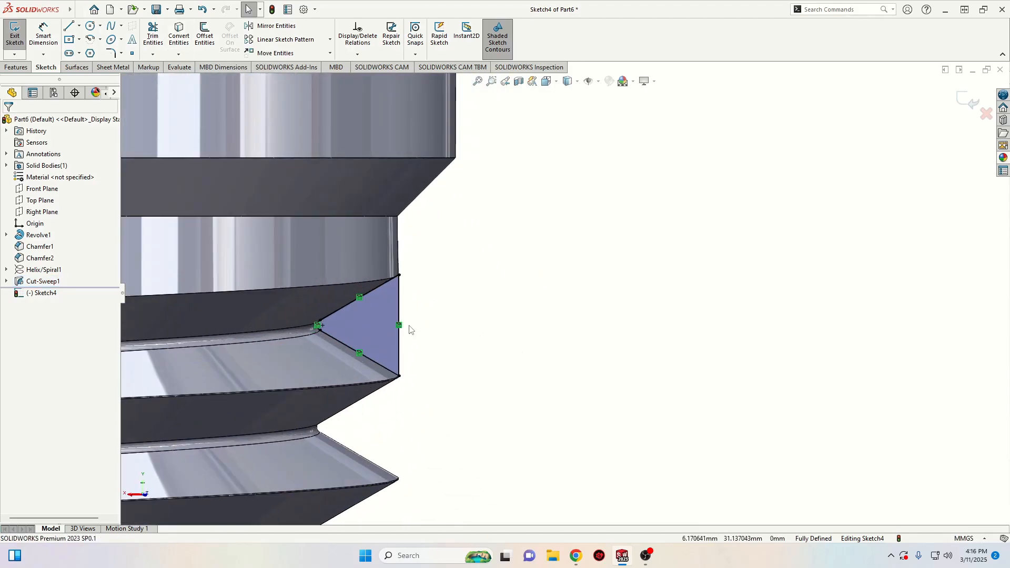
pyautogui.click(69, 28)
pyautogui.click(399, 275)
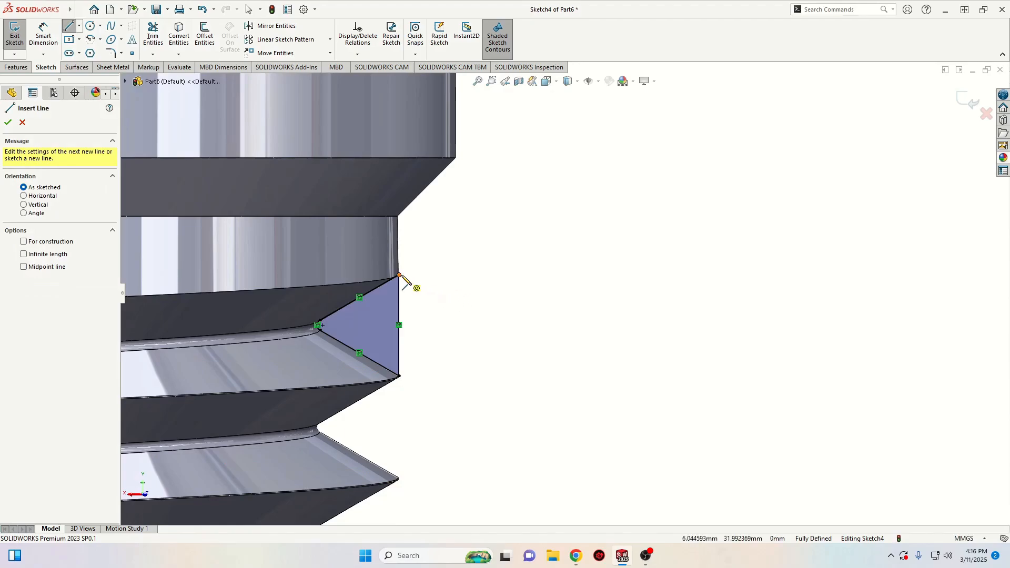
pyautogui.click(452, 335)
pyautogui.click(400, 376)
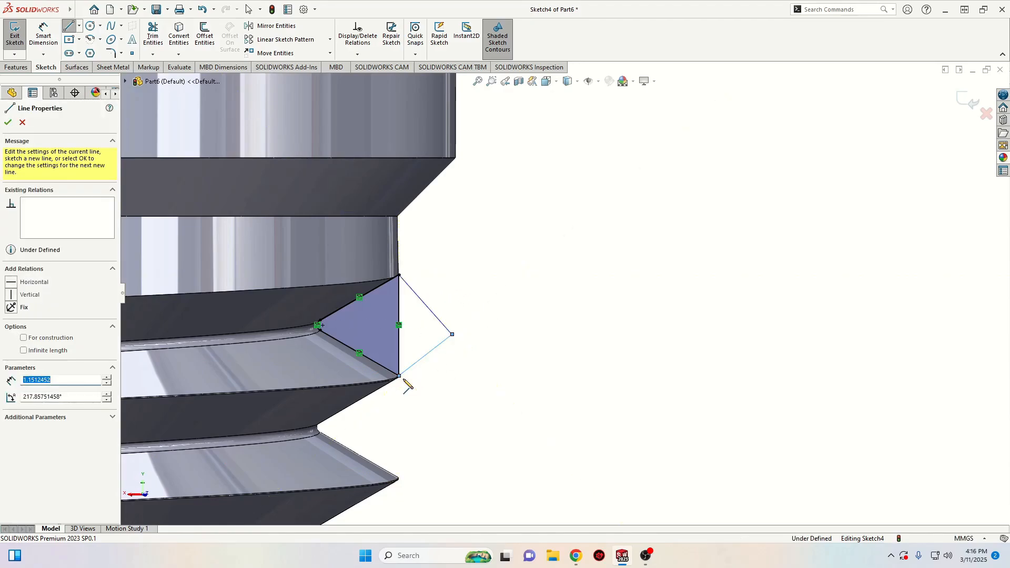
pyautogui.rightClick(441, 389)
pyautogui.click(439, 396)
# Convert the vertical line between the thread profile's two outer corners to construction geometry.
pyautogui.scroll(-8, 388, 398)
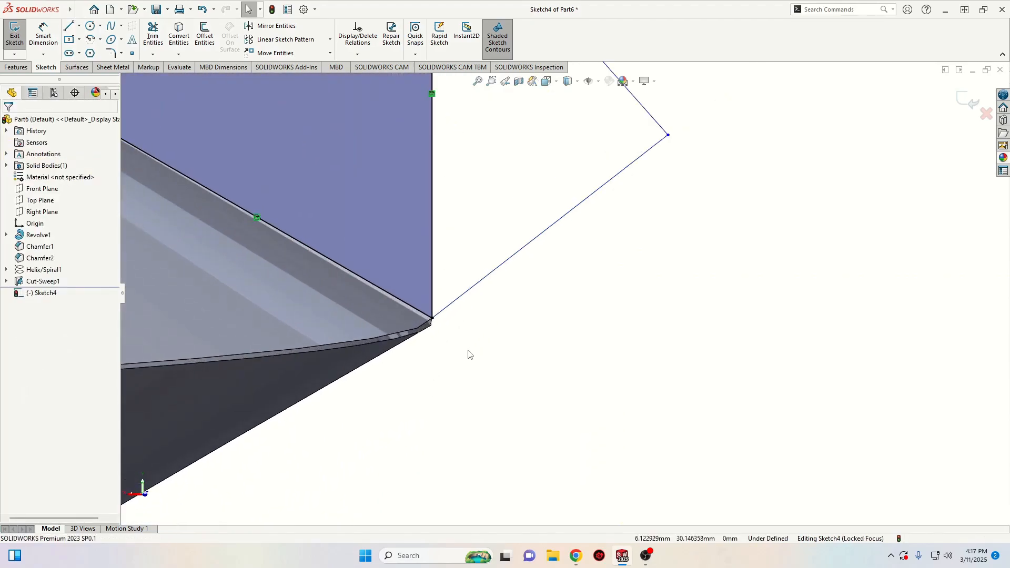
pyautogui.scroll(8, 565, 292)
pyautogui.keyDown('ctrl'); pyautogui.moveTo(635, 228); pyautogui.dragTo(560, 282, button='middle'); pyautogui.keyUp('ctrl')
pyautogui.click(464, 309)
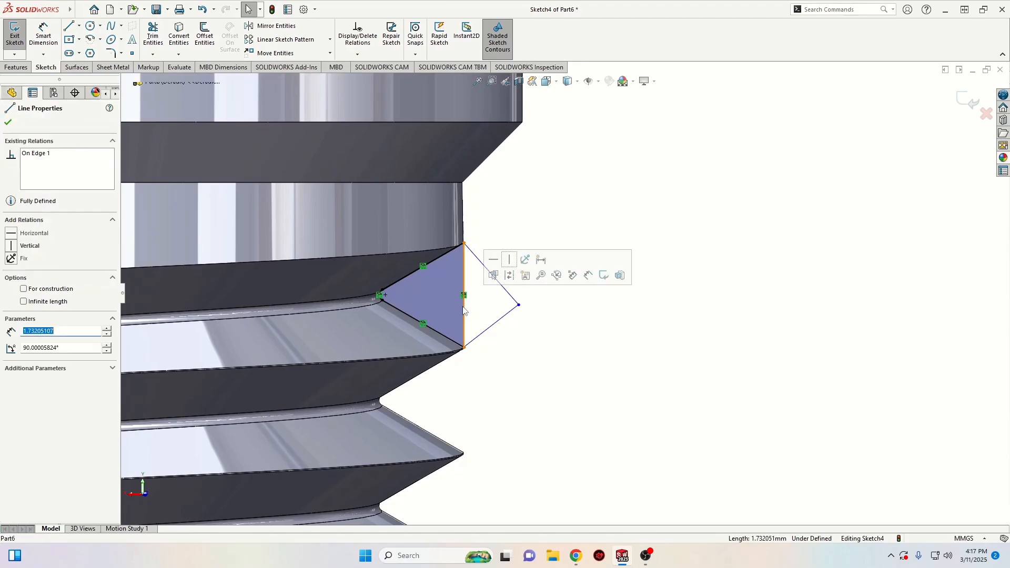
pyautogui.click(508, 276)
# Cut-extrude the profile at the thread's end with a blind depth of 10 mm and an inward draft of 3 degrees.
pyautogui.click(19, 68)
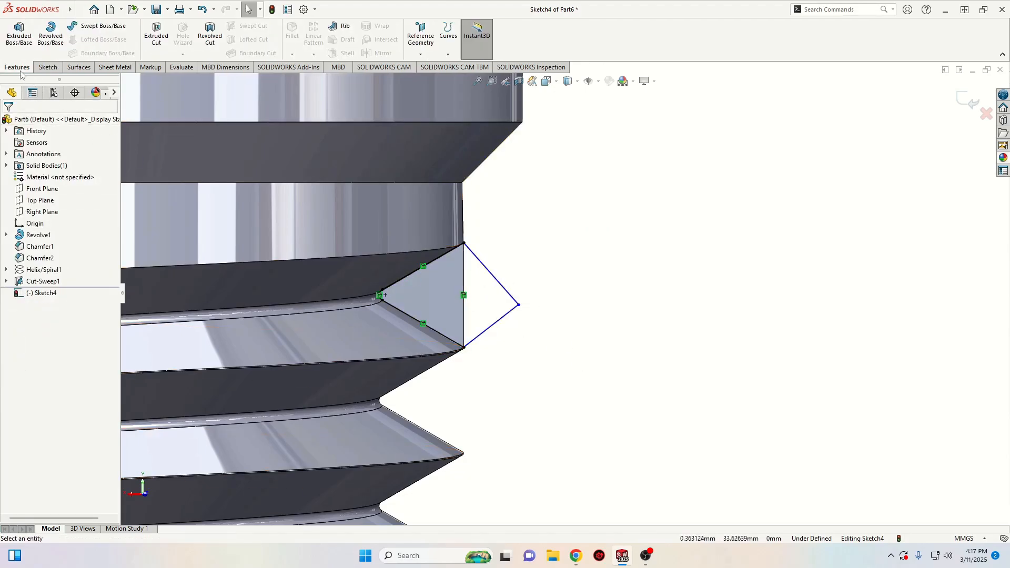
pyautogui.click(157, 35)
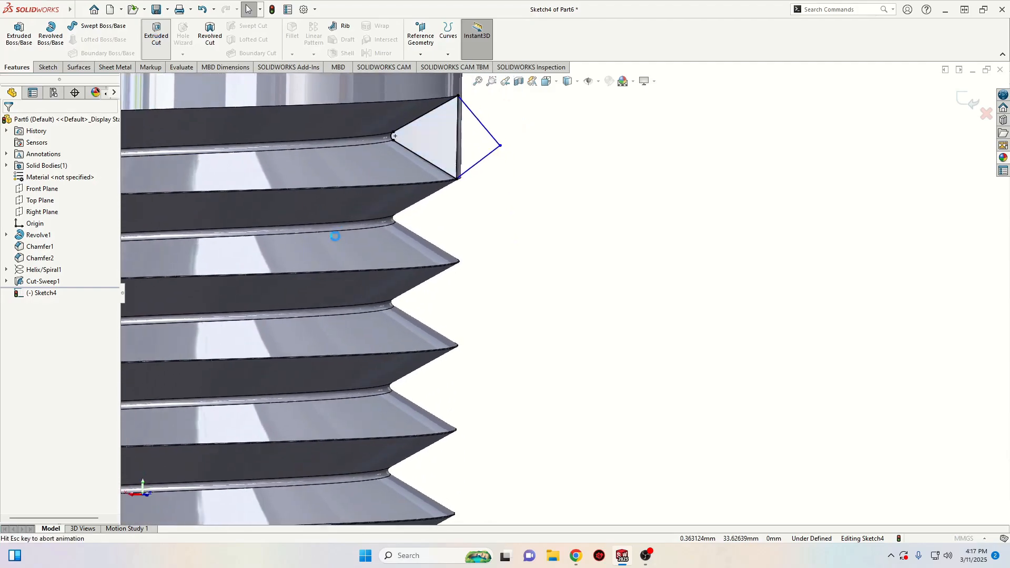
pyautogui.moveTo(468, 336); pyautogui.dragTo(395, 314, button='middle')
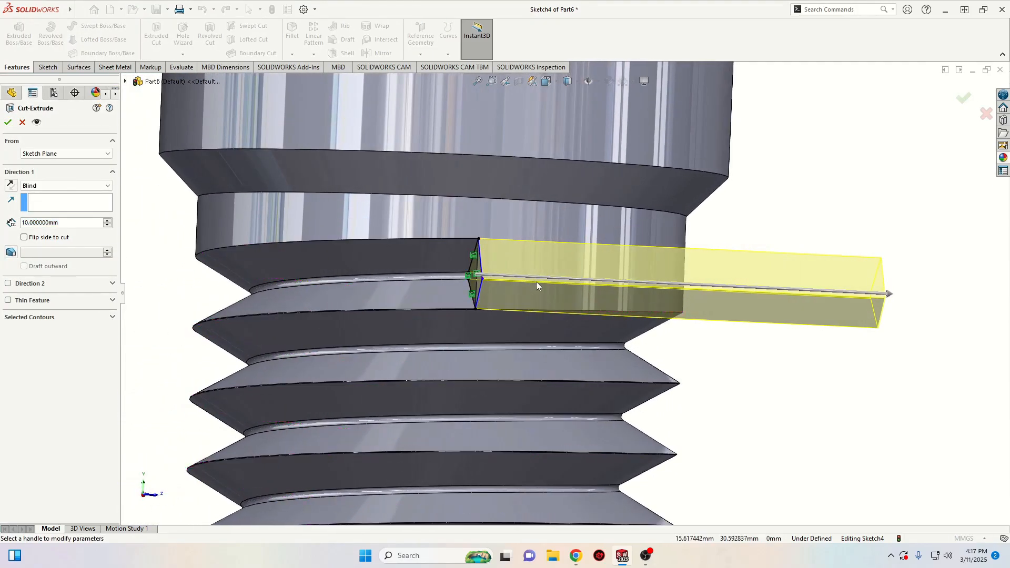
pyautogui.scroll(-4, 533, 280)
pyautogui.scroll(-1, 530, 357)
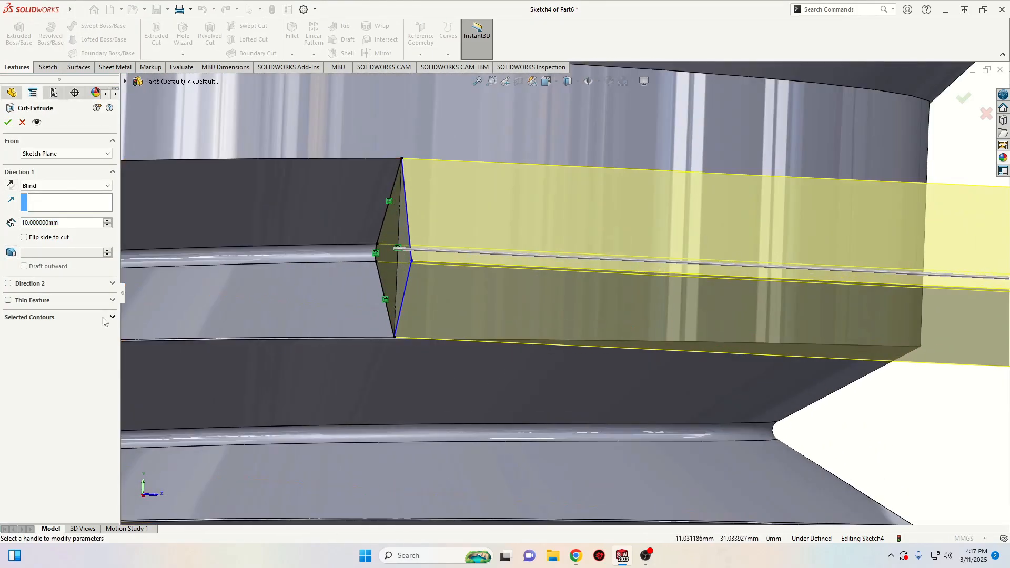
pyautogui.click(11, 252)
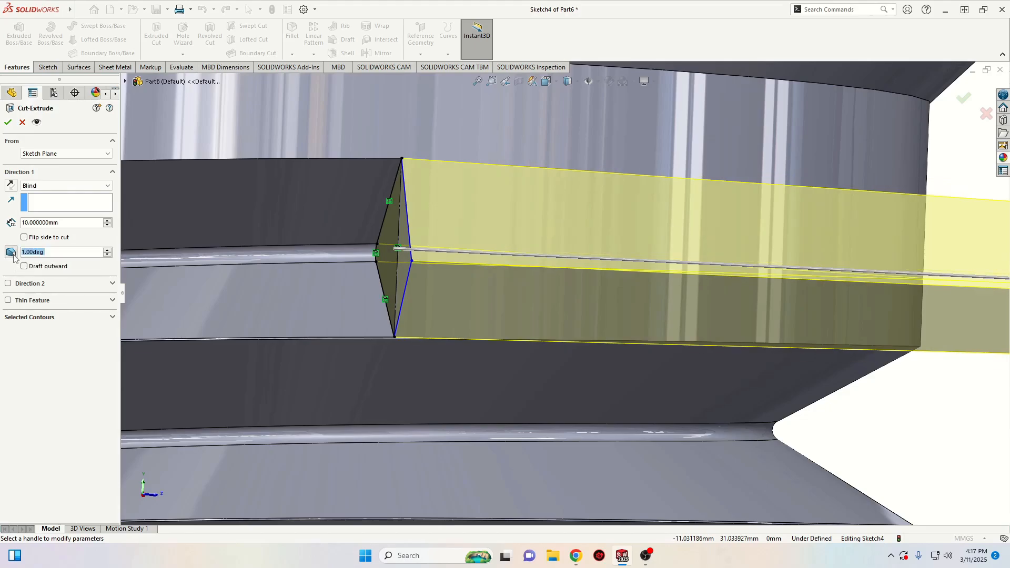
pyautogui.doubleClick(107, 251)
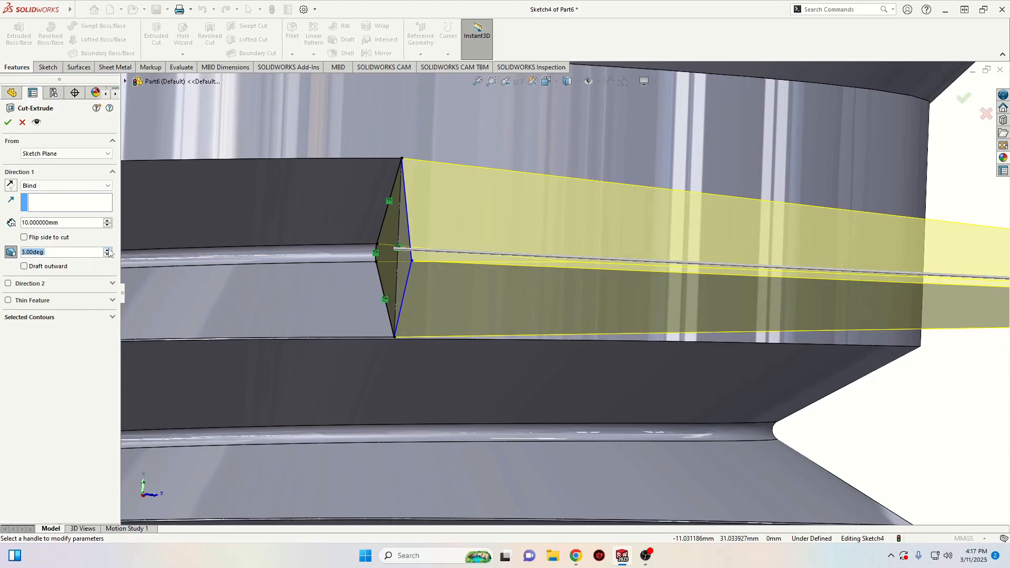
pyautogui.scroll(-2, 497, 371)
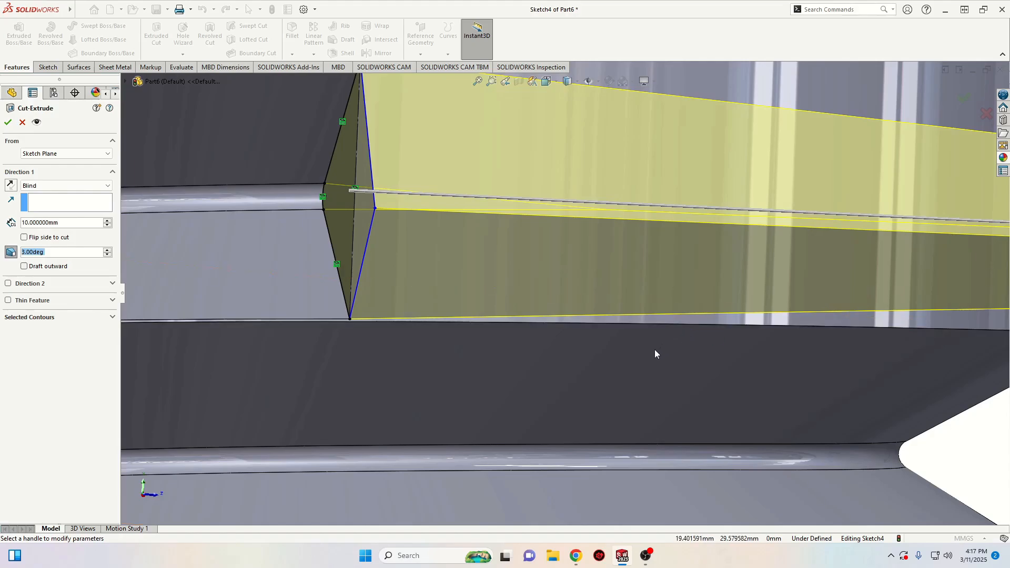
pyautogui.scroll(4, 655, 349)
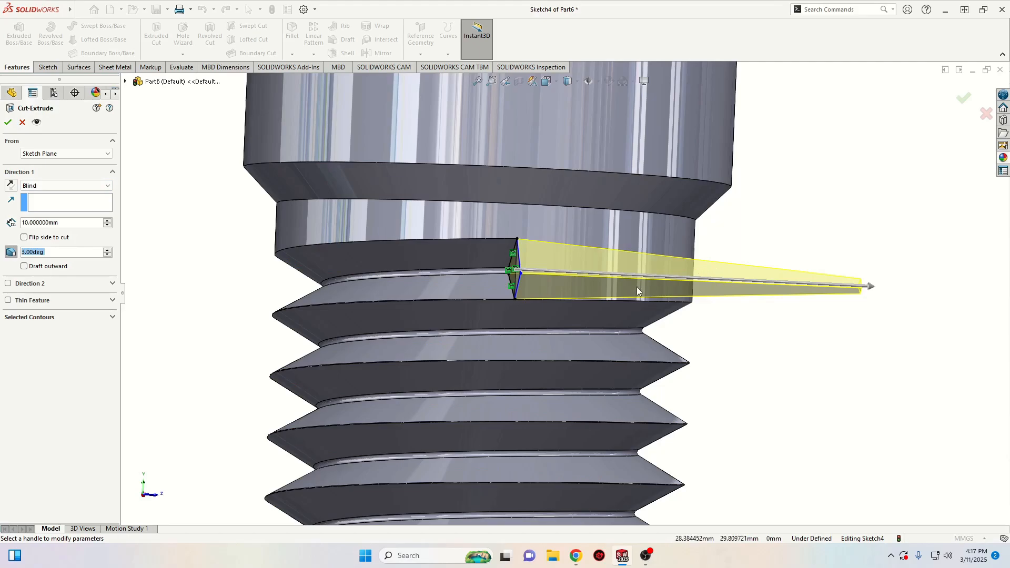
pyautogui.moveTo(788, 304); pyautogui.dragTo(782, 348, button='middle')
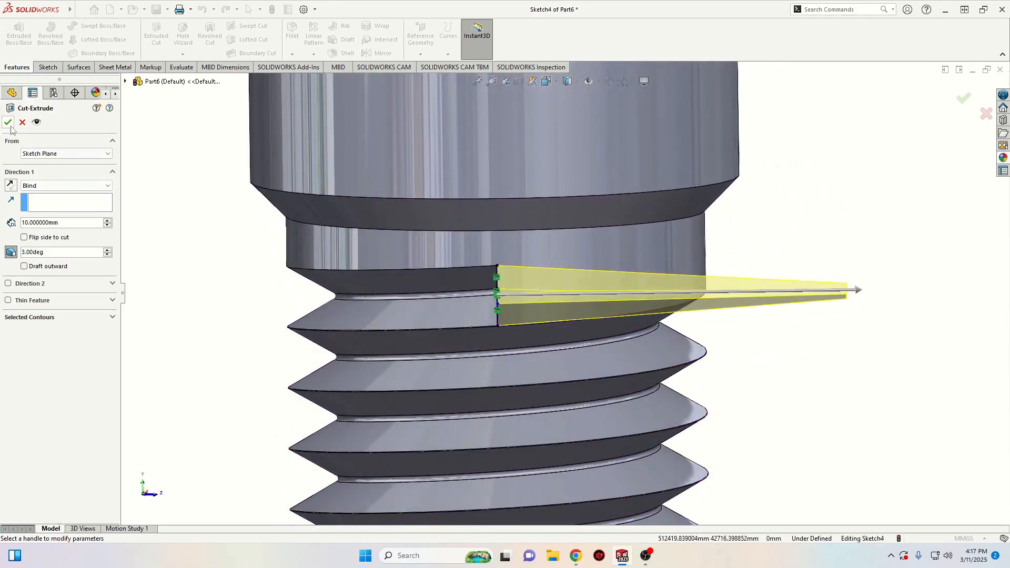
pyautogui.click(9, 124)
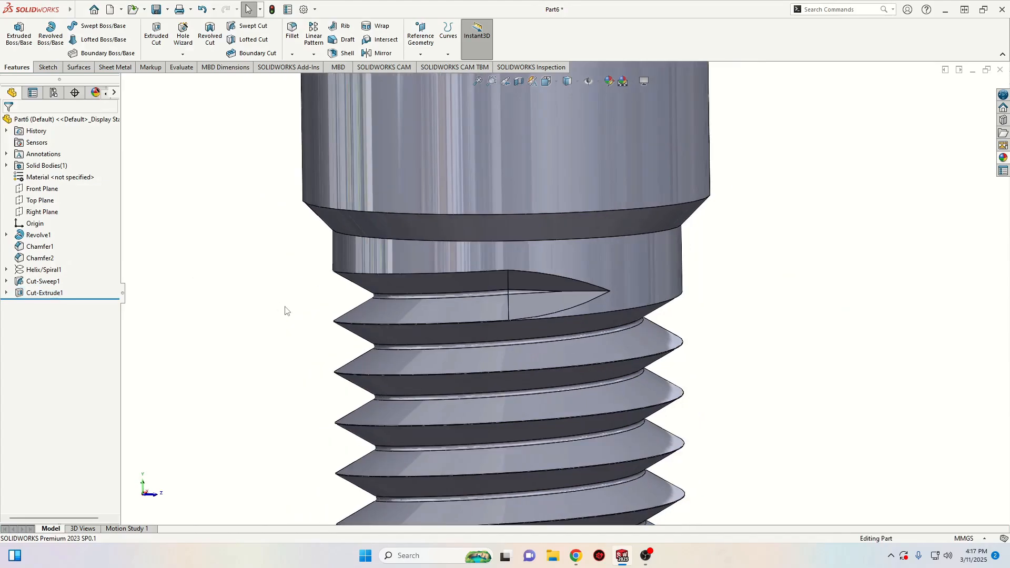
# Start a new sketch on the flat end face of the bolt head.
pyautogui.scroll(5, 372, 322)
pyautogui.moveTo(419, 334); pyautogui.dragTo(308, 336, button='middle')
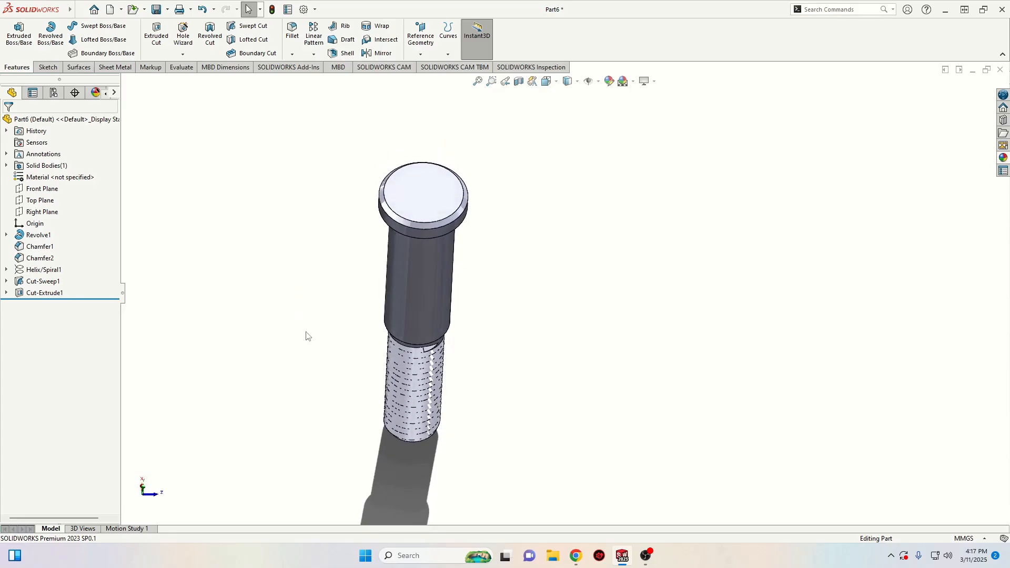
pyautogui.click(419, 184)
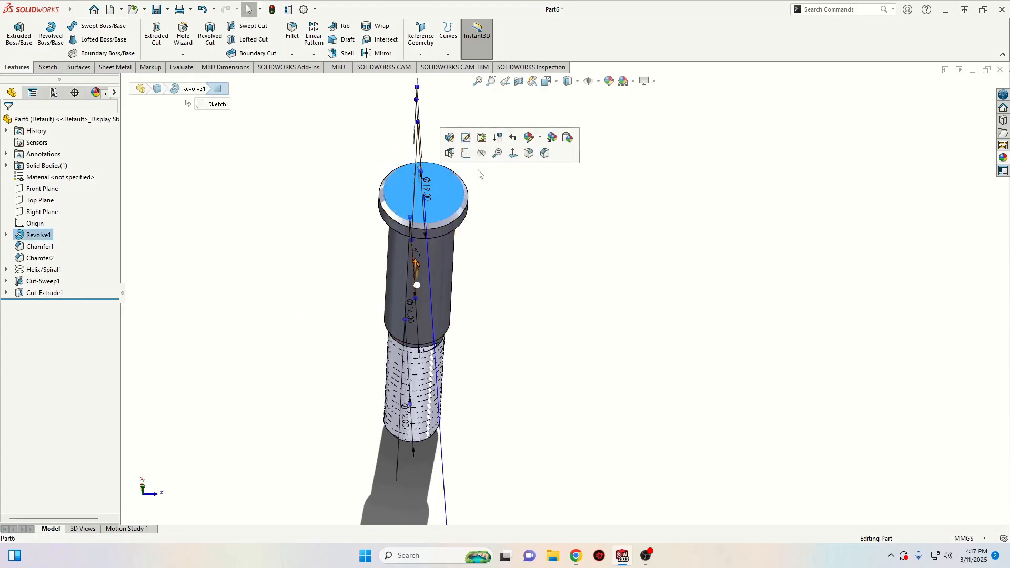
pyautogui.click(466, 153)
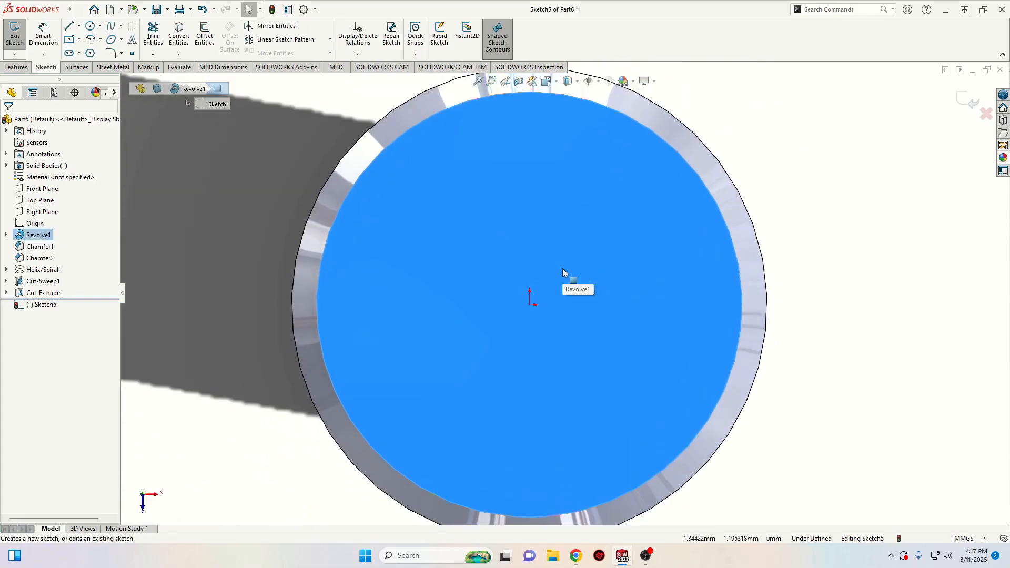
pyautogui.scroll(2, 563, 268)
pyautogui.keyDown('ctrl'); pyautogui.moveTo(564, 262); pyautogui.dragTo(416, 268, button='middle'); pyautogui.keyUp('ctrl')
pyautogui.click(604, 237)
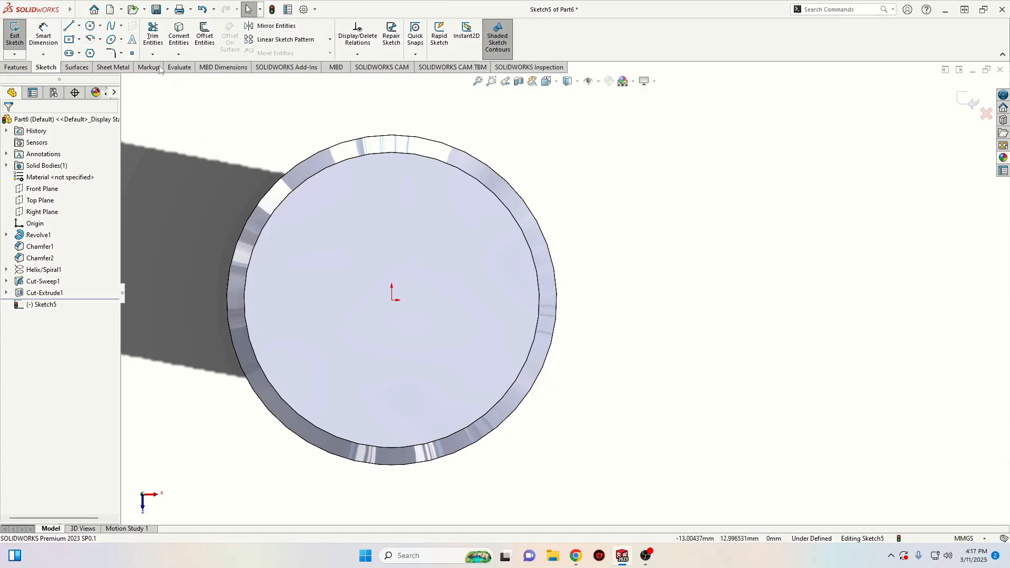
# Sketch a six-sided inscribed-circle polygon centred on the origin, about 8.88 mm across opposite corners.
pyautogui.click(90, 53)
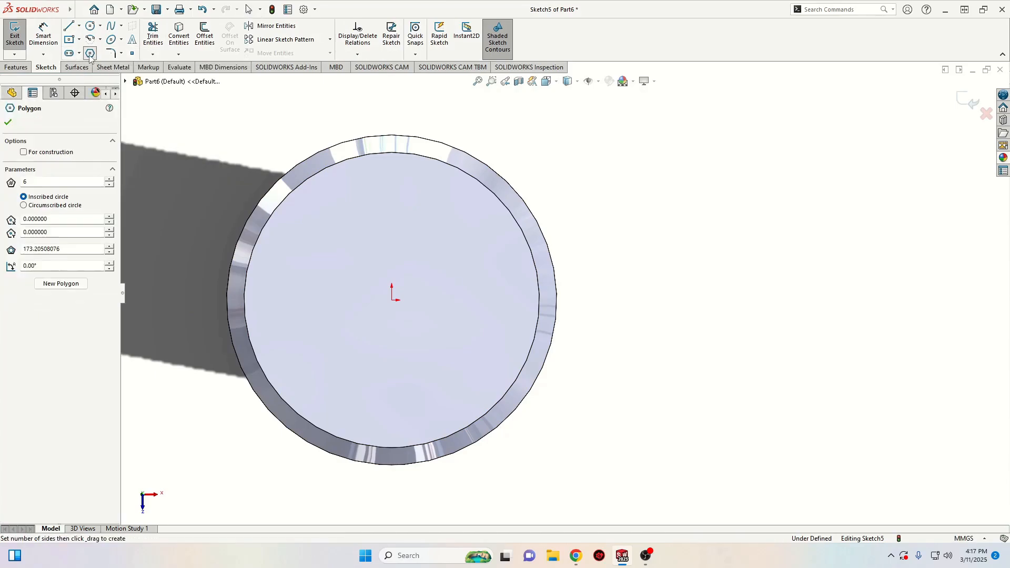
pyautogui.moveTo(391, 301); pyautogui.dragTo(395, 382)
pyautogui.press('Escape')
pyautogui.press('Escape')
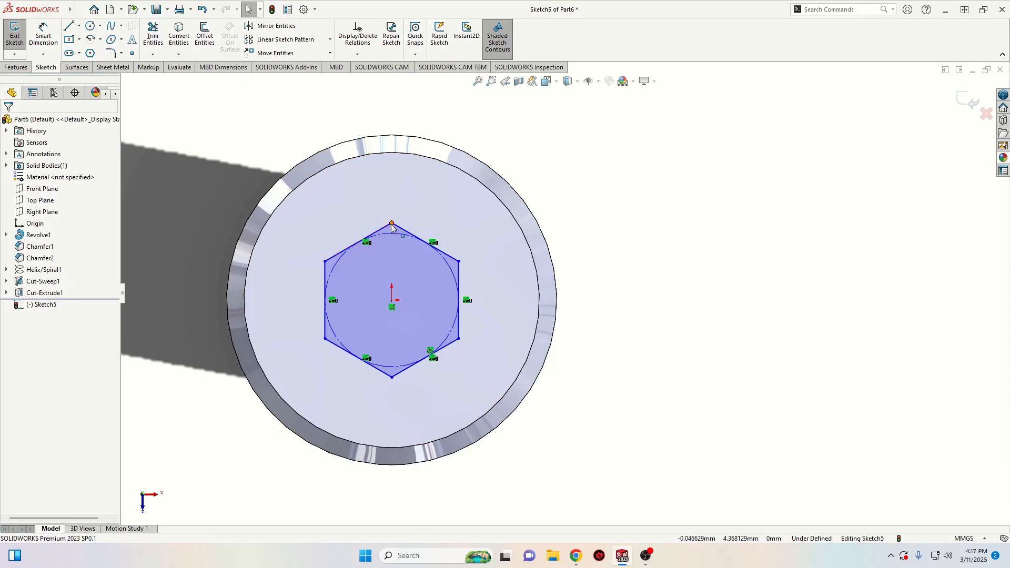
# Add a vertical relation between the hexagon's upper and lower vertices.
pyautogui.click(392, 308)
pyautogui.keyDown('ctrl'); pyautogui.click(392, 377); pyautogui.keyUp('ctrl')
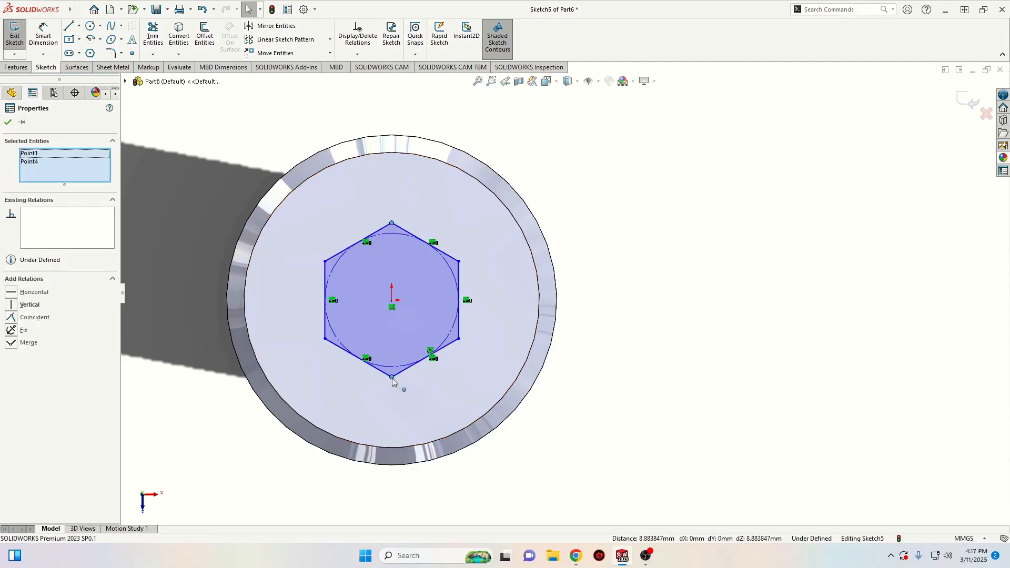
pyautogui.click(439, 332)
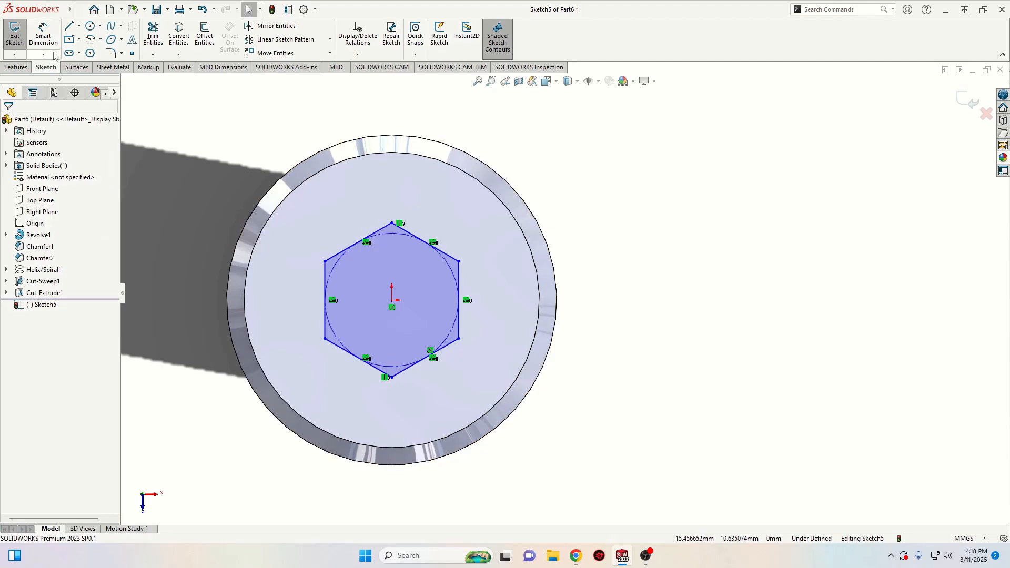
# Dimension the hexagon between its upper and lower vertices as 7 mm.
pyautogui.click(43, 37)
pyautogui.click(392, 223)
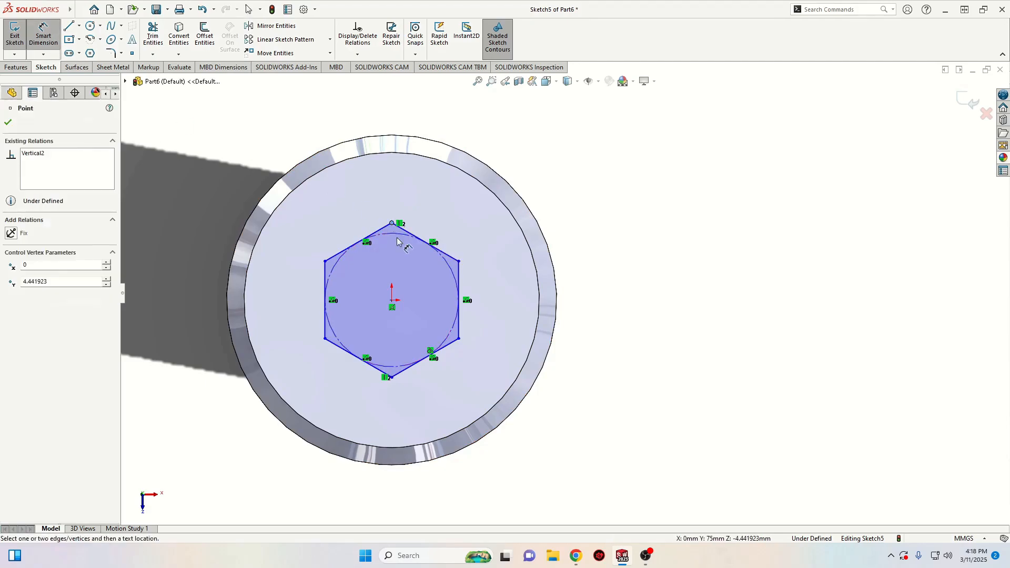
pyautogui.click(393, 378)
pyautogui.click(628, 314)
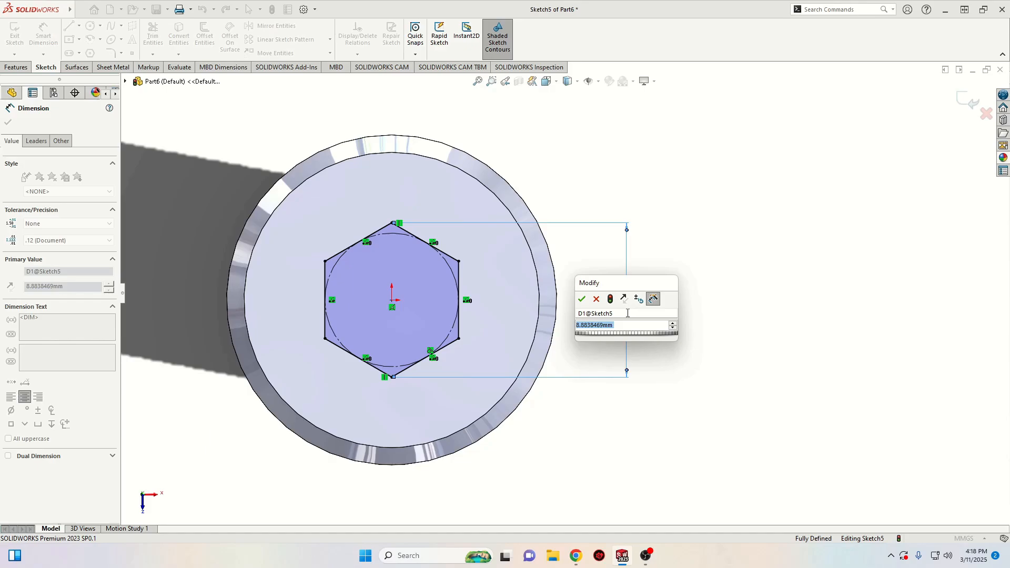
pyautogui.write('7')
pyautogui.press('Return')
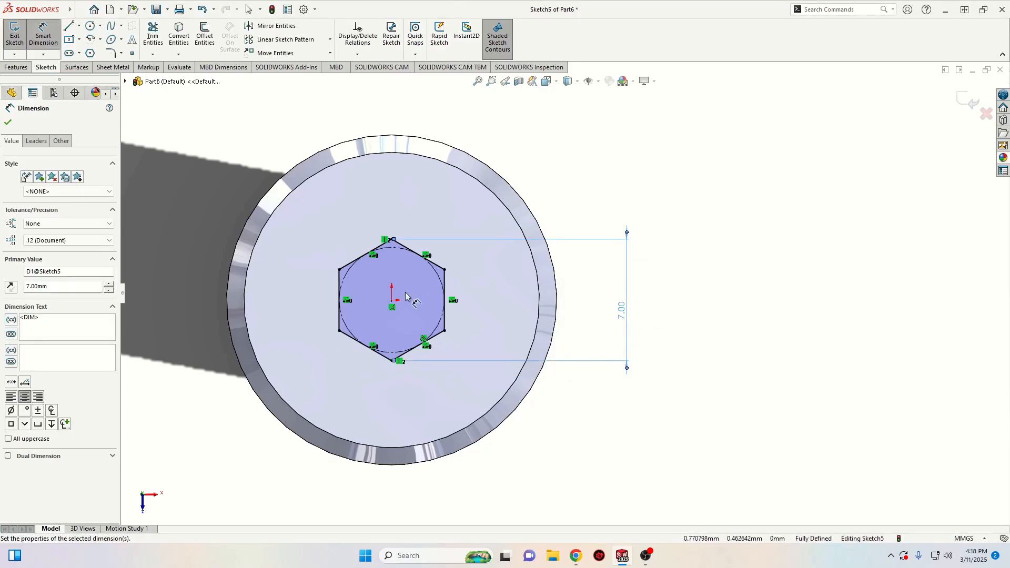
pyautogui.scroll(1, 406, 295)
pyautogui.keyDown('ctrl'); pyautogui.moveTo(406, 296); pyautogui.dragTo(456, 301, button='middle'); pyautogui.keyUp('ctrl')
pyautogui.rightClick(272, 243)
pyautogui.click(293, 277)
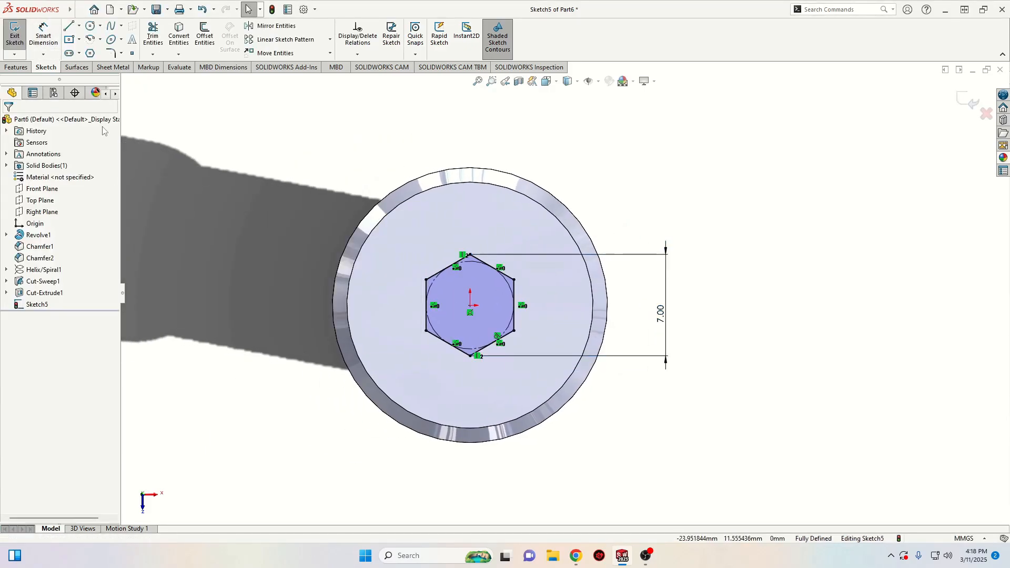
# Cut-extrude the hexagon into the bolt head with a blind depth of 5 mm.
pyautogui.click(16, 67)
pyautogui.click(157, 35)
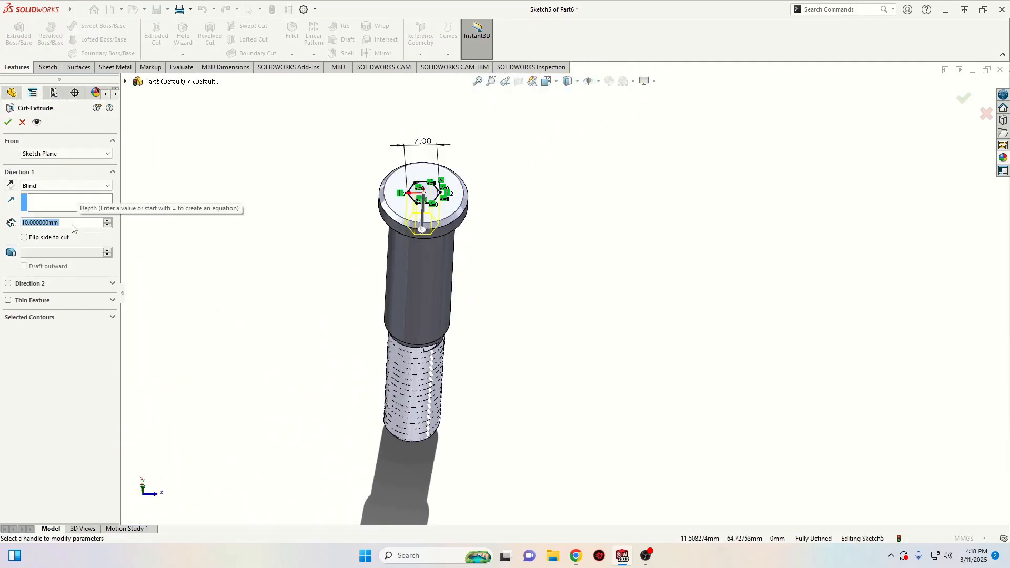
pyautogui.write('5')
pyautogui.press('Return')
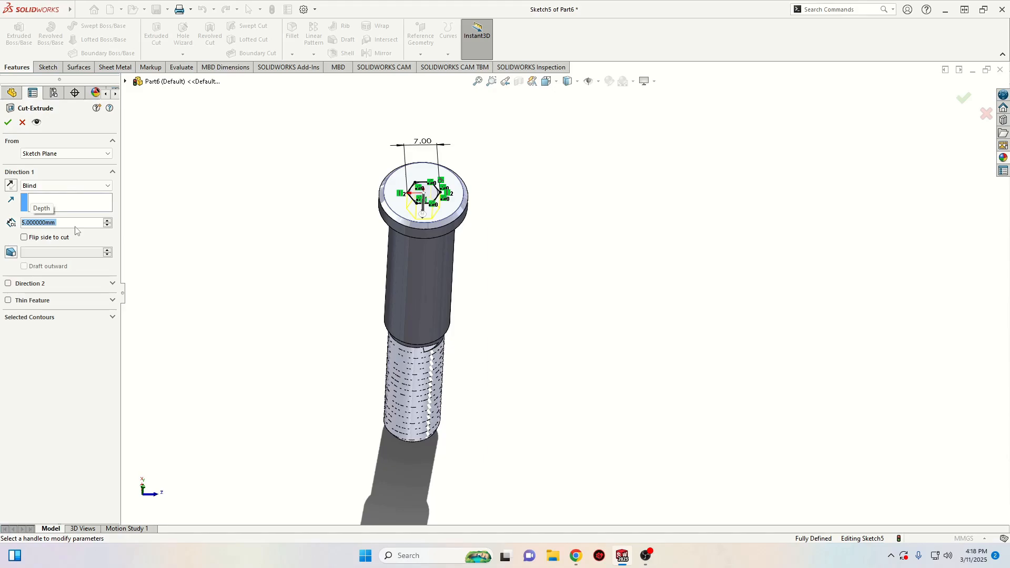
pyautogui.moveTo(269, 238); pyautogui.dragTo(257, 159, button='middle')
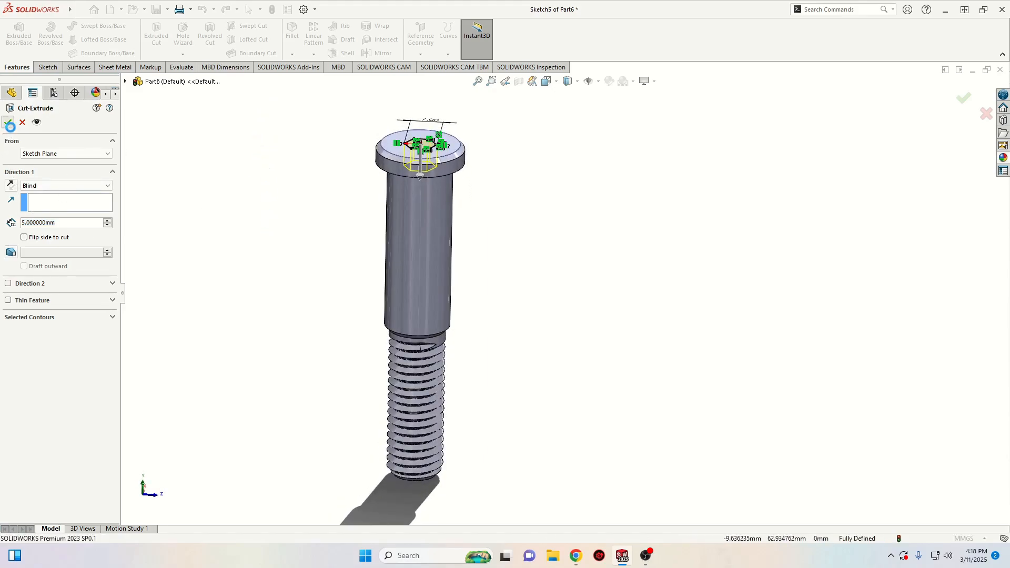
pyautogui.click(8, 122)
# Fillet all six rim edges of the hexagonal socket with a symmetric 1 mm radius.
pyautogui.moveTo(432, 138); pyautogui.dragTo(446, 185, button='middle')
pyautogui.scroll(-5, 446, 187)
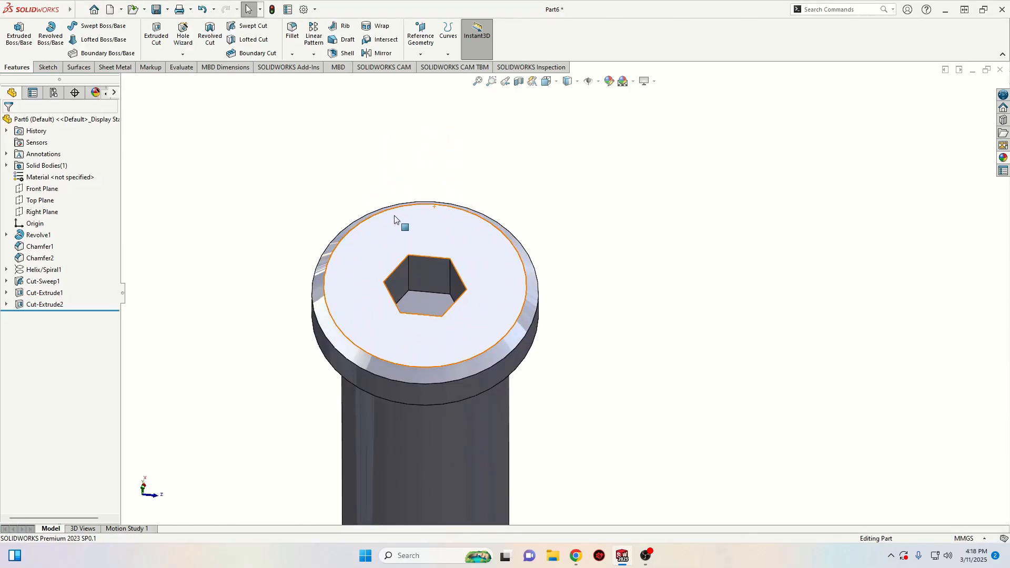
pyautogui.click(292, 30)
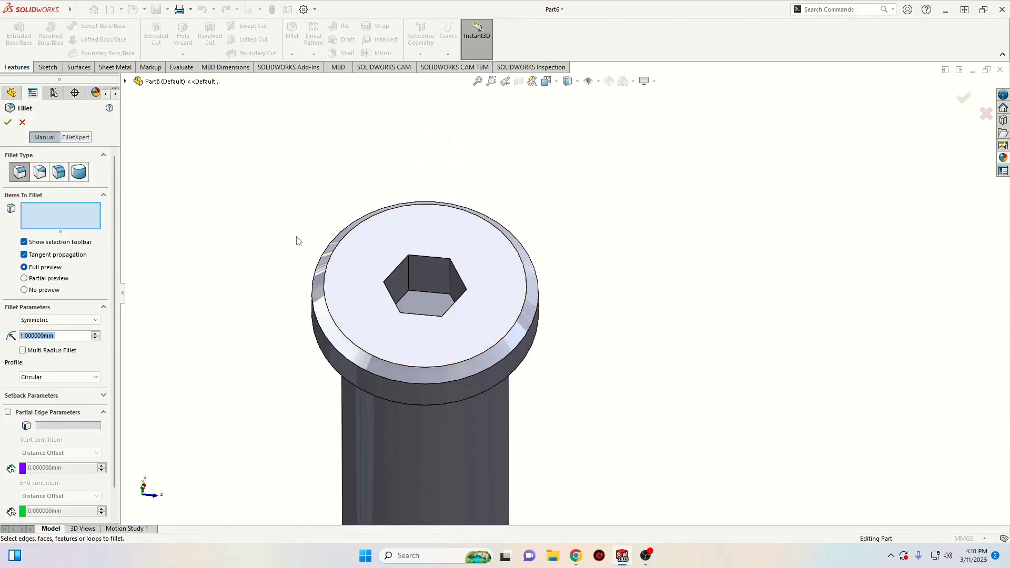
pyautogui.click(428, 257)
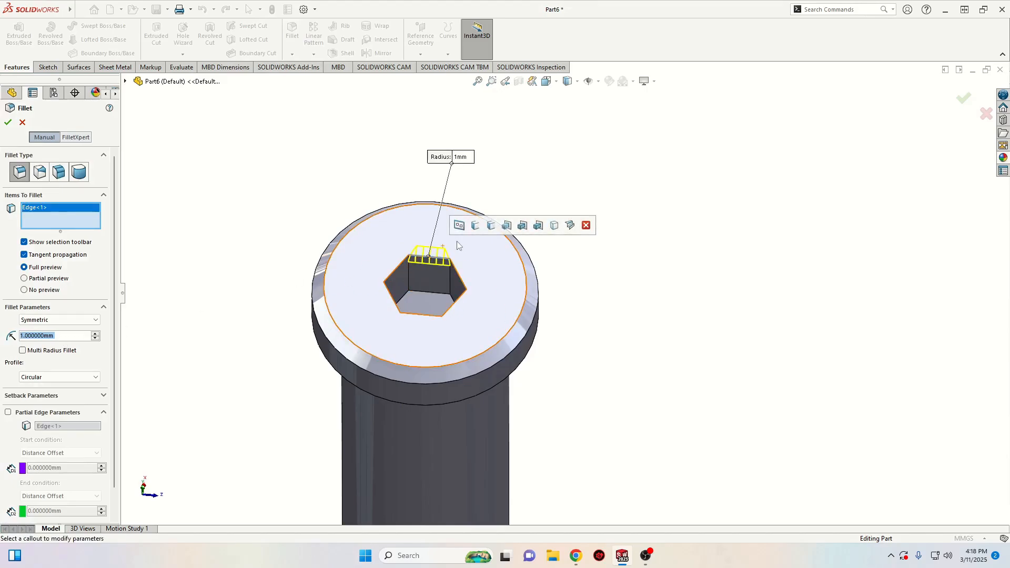
pyautogui.click(506, 225)
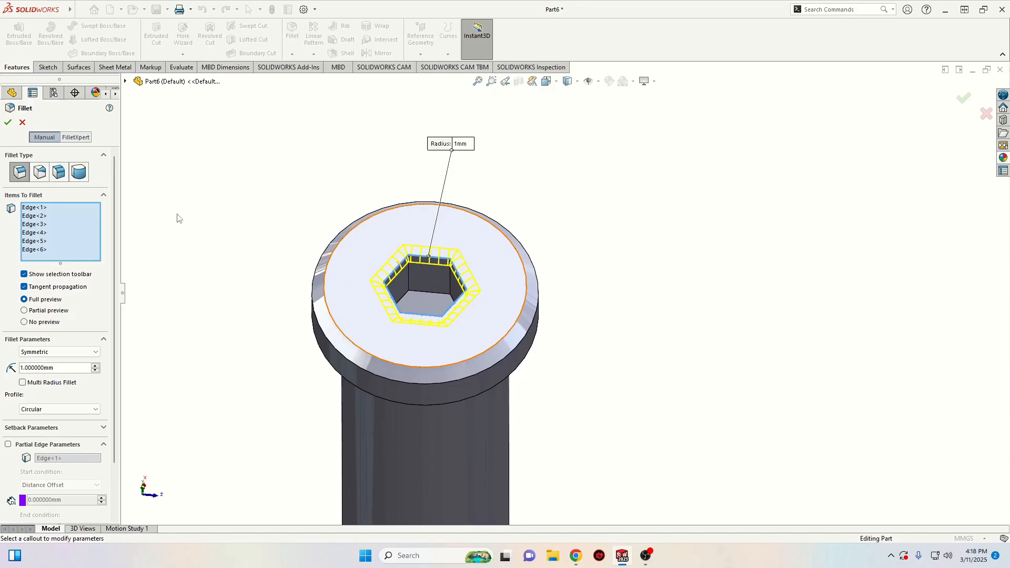
pyautogui.click(8, 122)
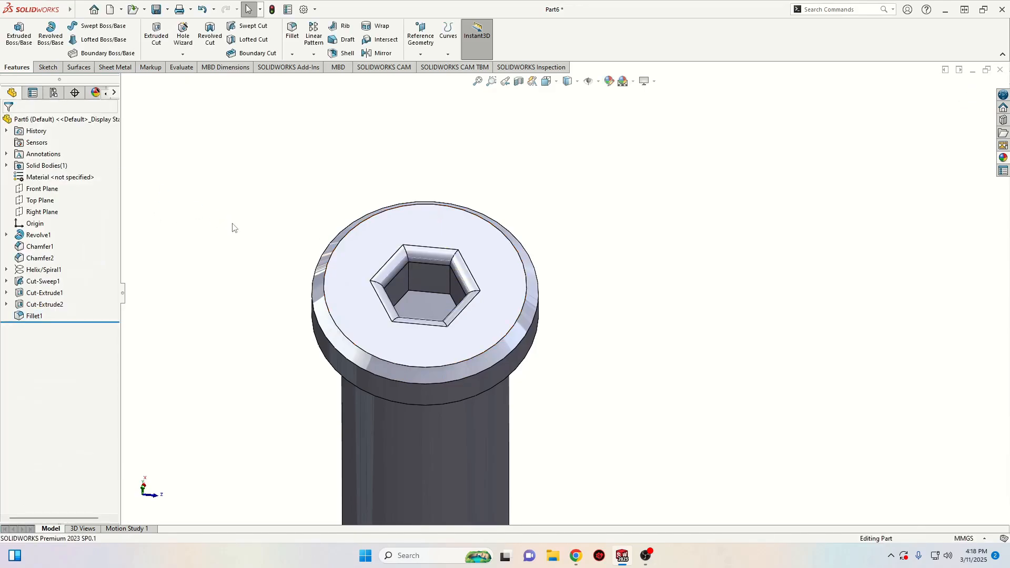
# Assign AISI 1020 steel as the bolt's material and save the part.
pyautogui.moveTo(236, 246); pyautogui.dragTo(323, 366, button='middle')
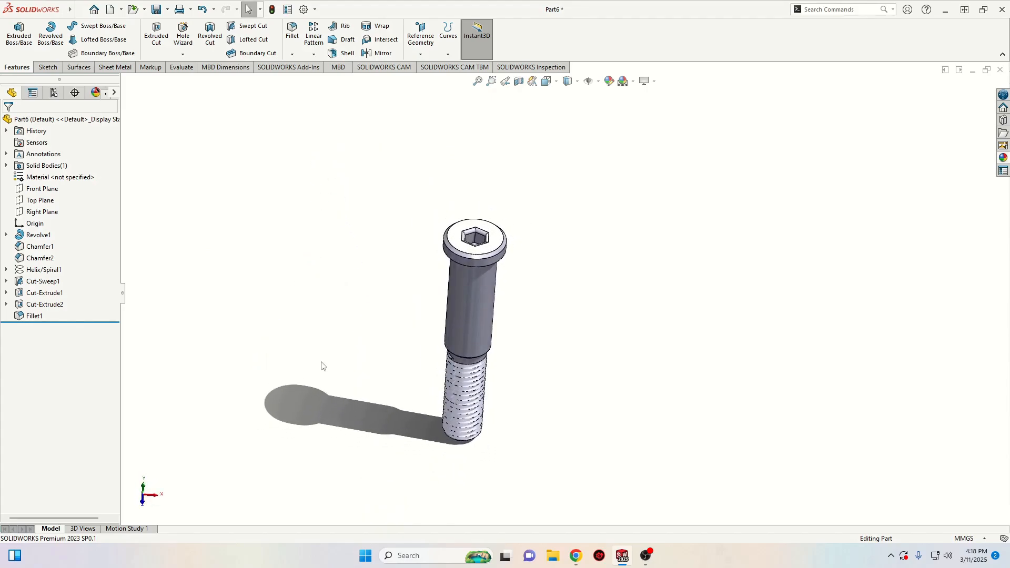
pyautogui.rightClick(71, 178)
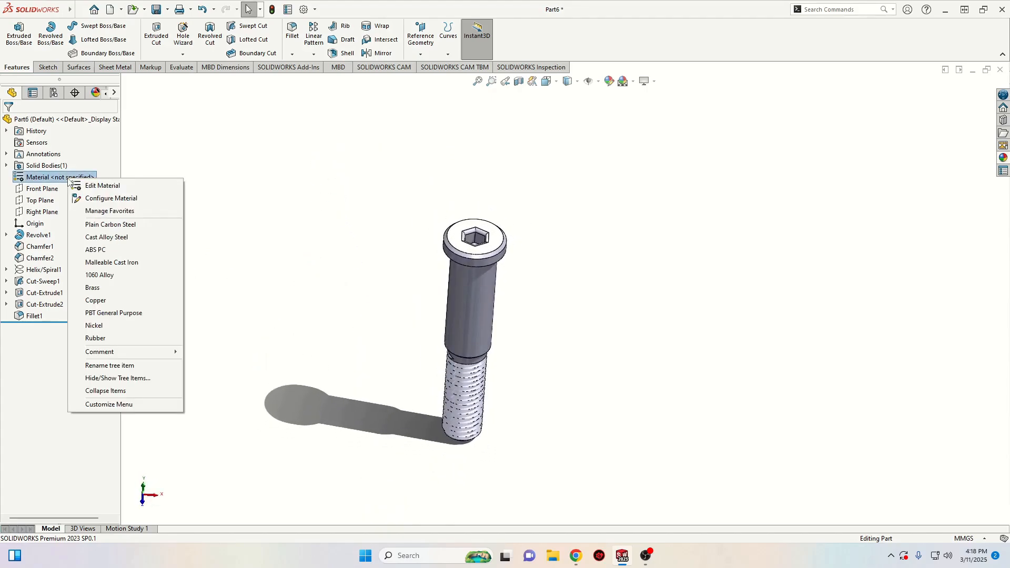
pyautogui.click(105, 190)
pyautogui.click(363, 243)
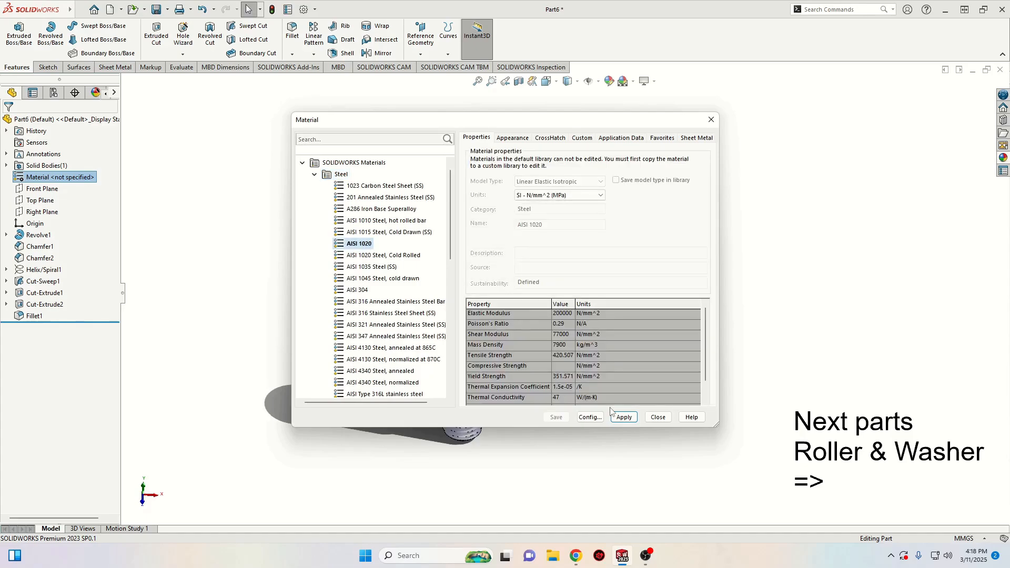
pyautogui.click(623, 417)
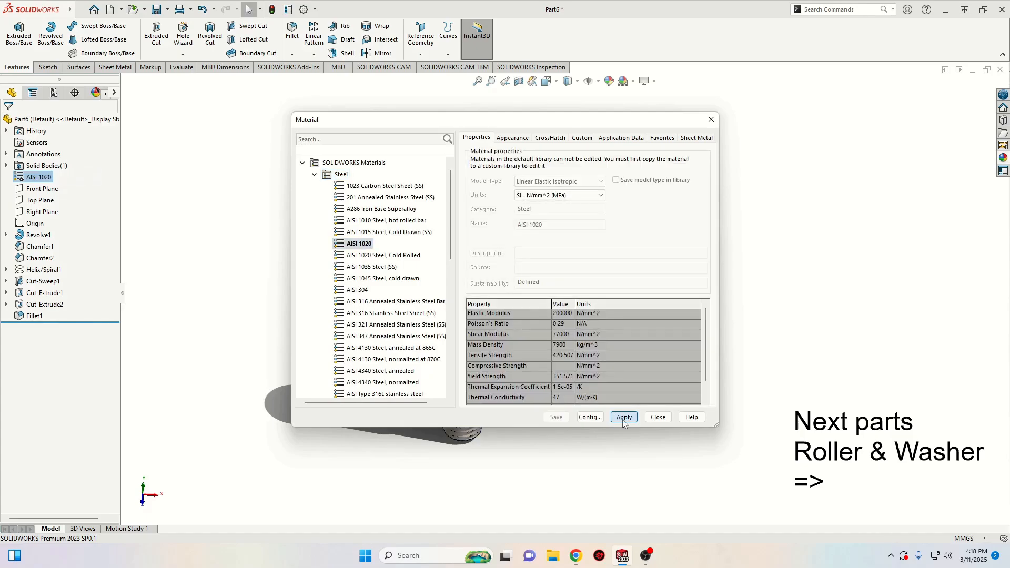
pyautogui.click(658, 417)
pyautogui.moveTo(583, 411); pyautogui.dragTo(390, 365, button='middle')
pyautogui.click(156, 9)
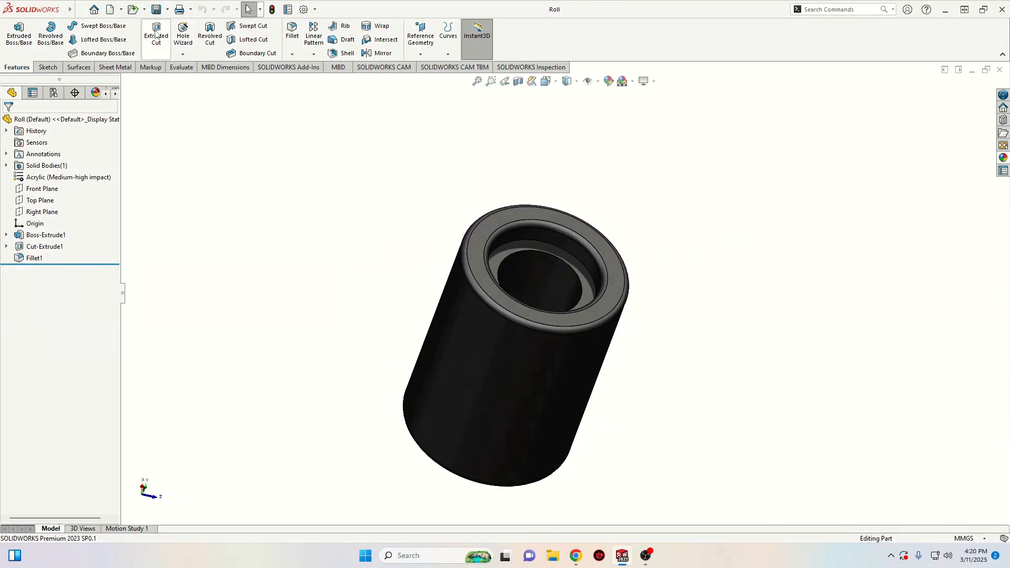
# Create a new part document and apply the Plain White scene.
pyautogui.click(109, 10)
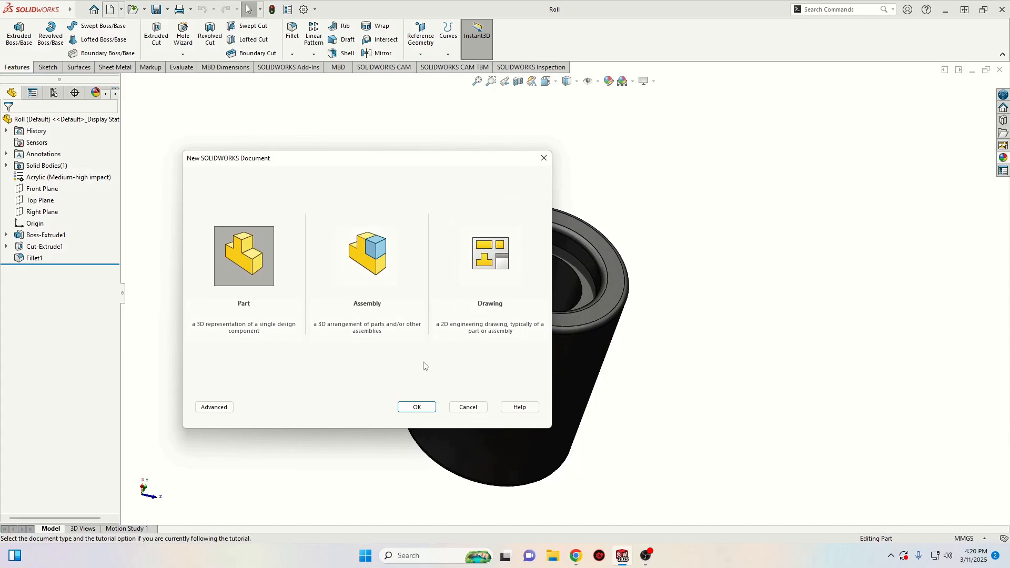
pyautogui.click(415, 410)
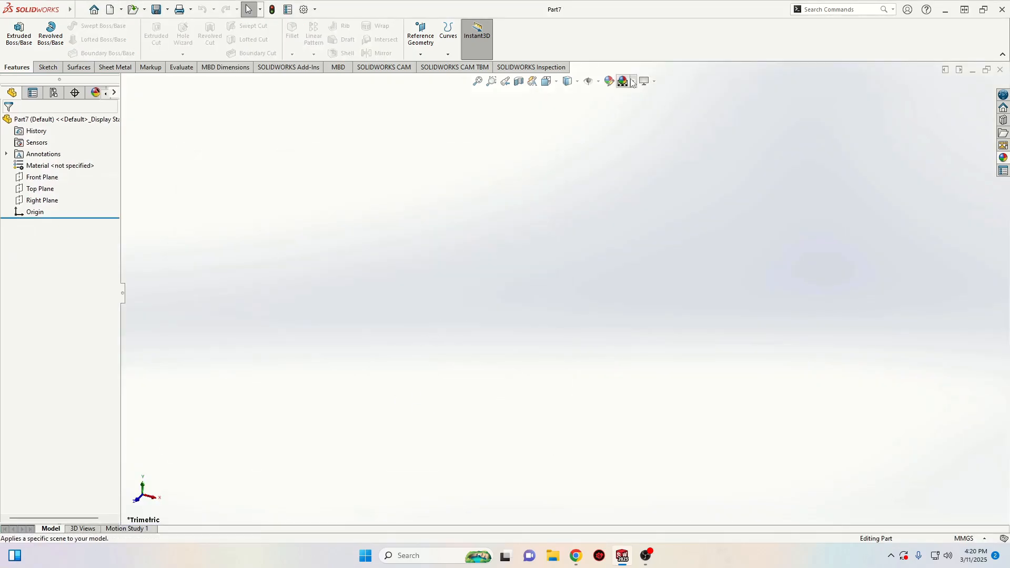
pyautogui.click(632, 81)
pyautogui.click(645, 107)
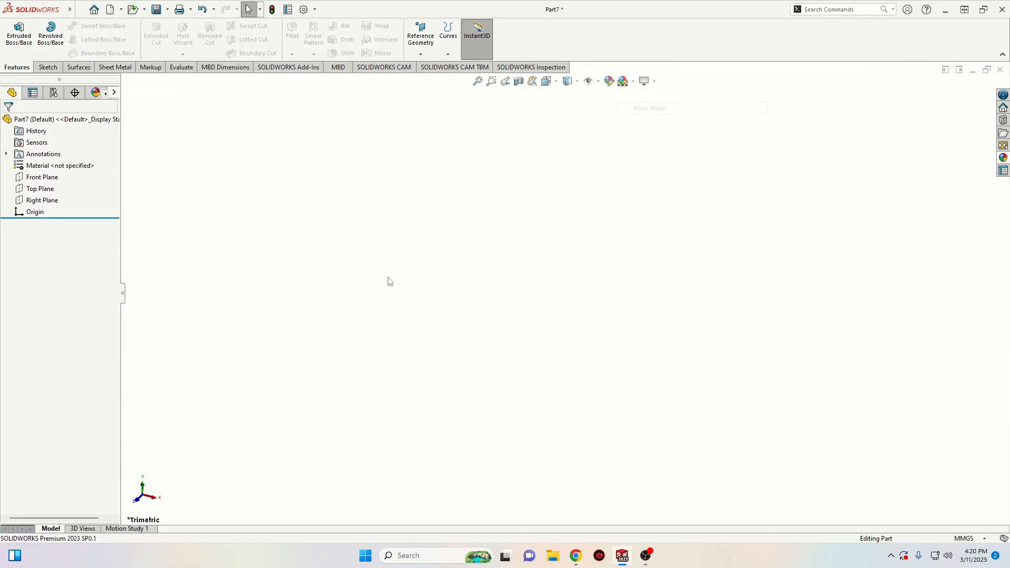
# Sketch two concentric circles centred on the origin on the Top Plane, the outer one about 88 mm in diameter.
pyautogui.click(34, 189)
pyautogui.click(42, 174)
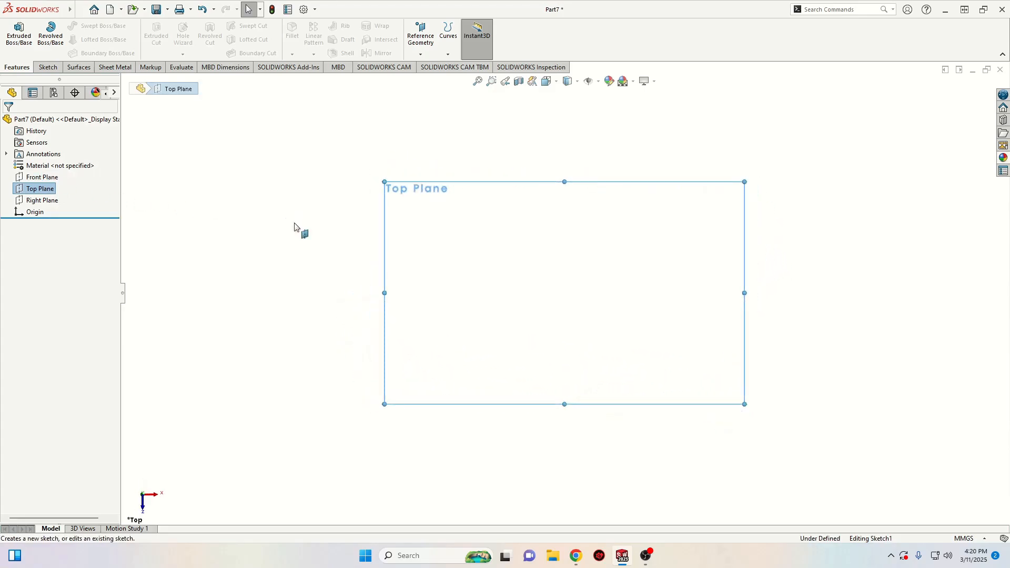
pyautogui.click(90, 26)
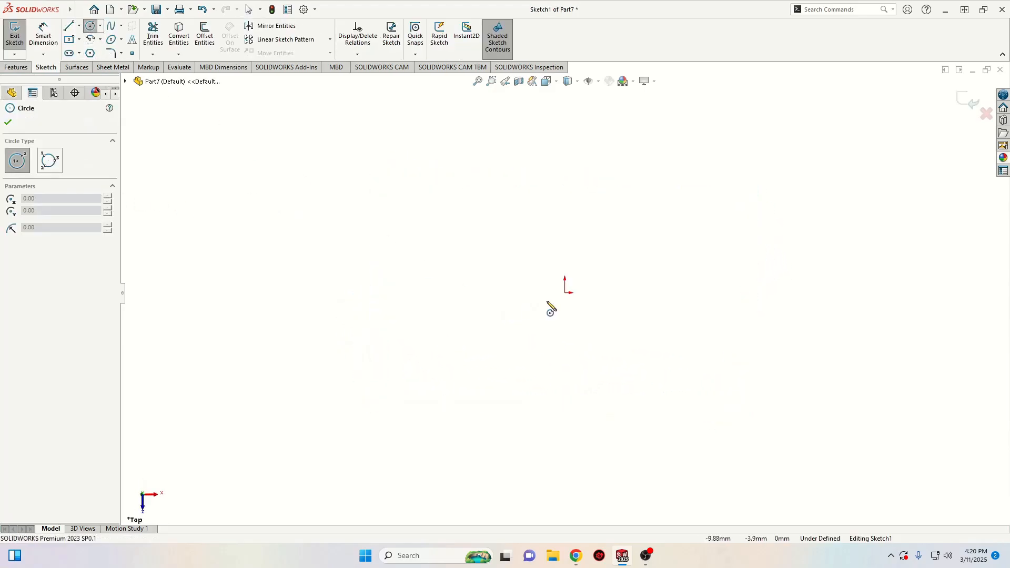
pyautogui.click(565, 293)
pyautogui.click(481, 325)
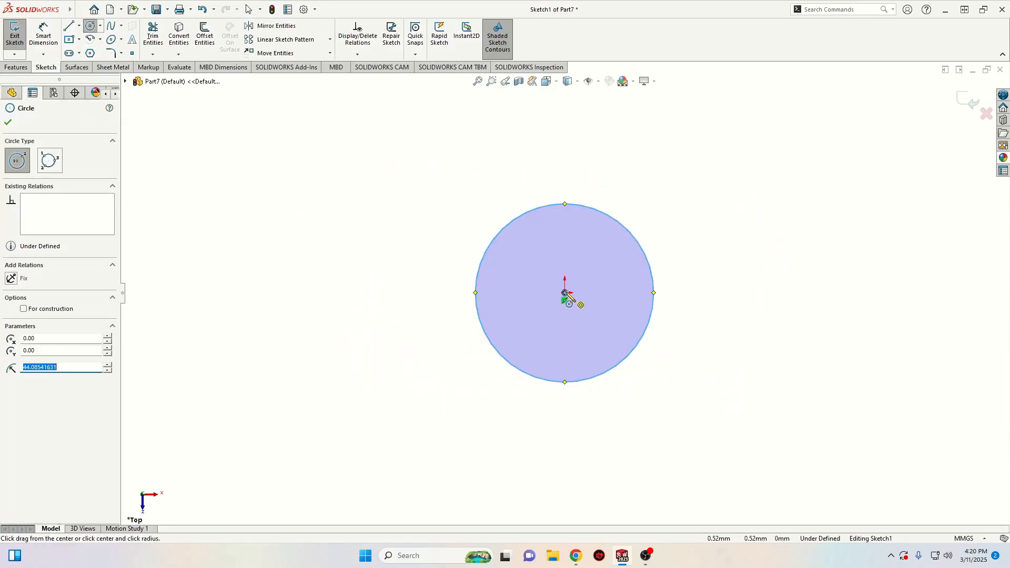
pyautogui.click(564, 292)
pyautogui.click(528, 294)
pyautogui.press('Escape')
# Dimension the outer circle's diameter as 30 mm and the inner circle's diameter as 15 mm.
pyautogui.click(43, 36)
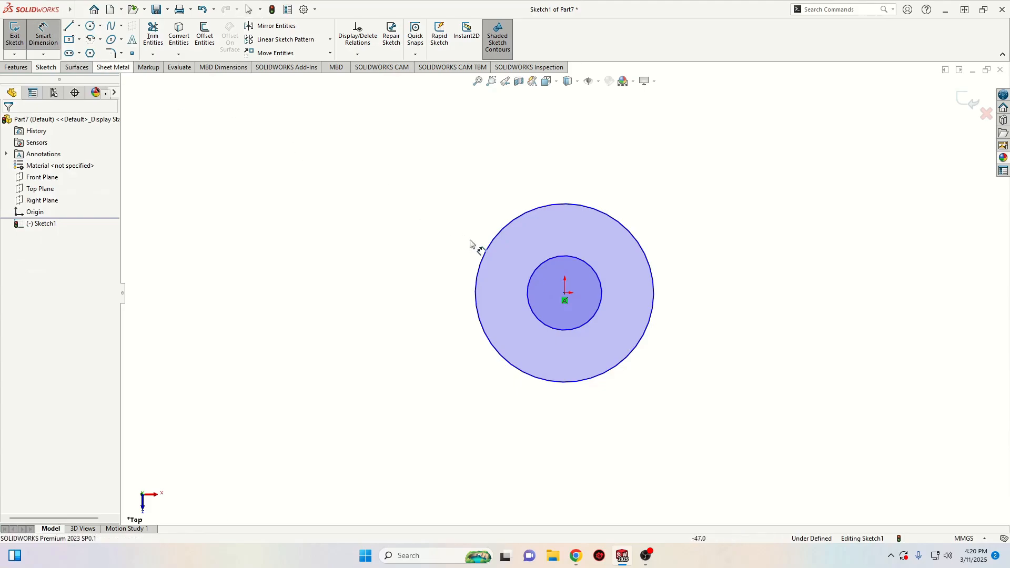
pyautogui.click(484, 259)
pyautogui.click(328, 255)
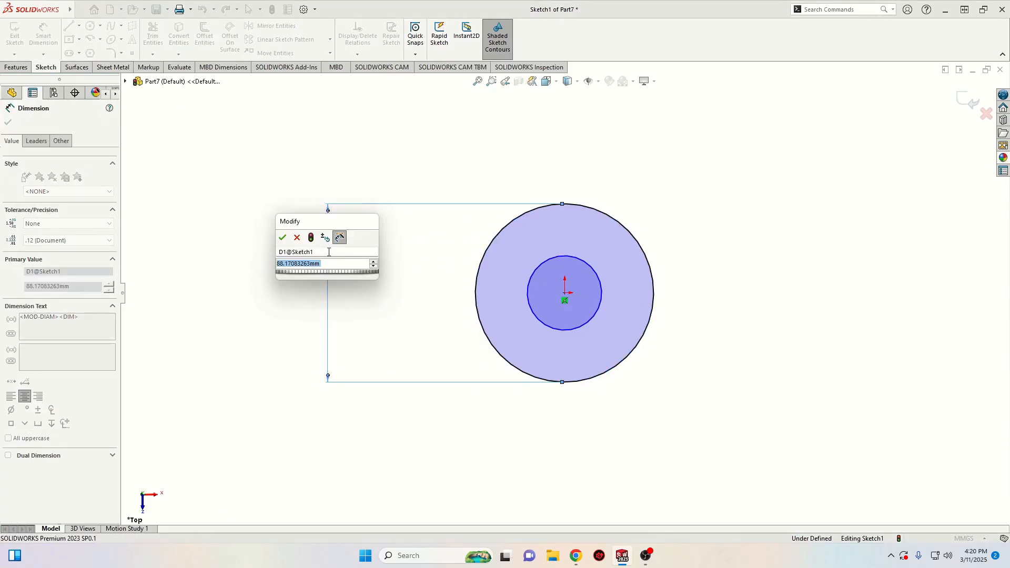
pyautogui.write('30')
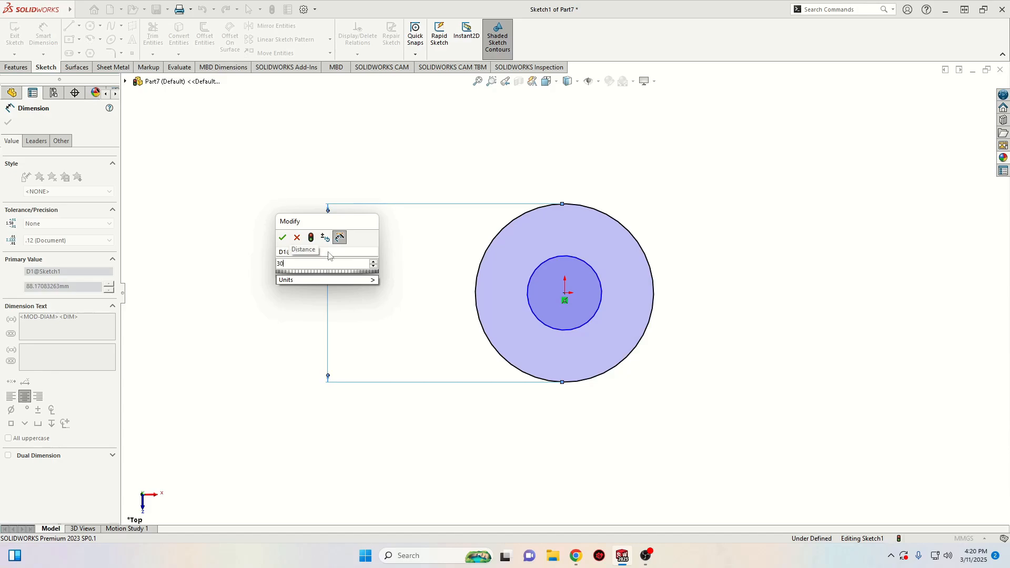
pyautogui.press('Return')
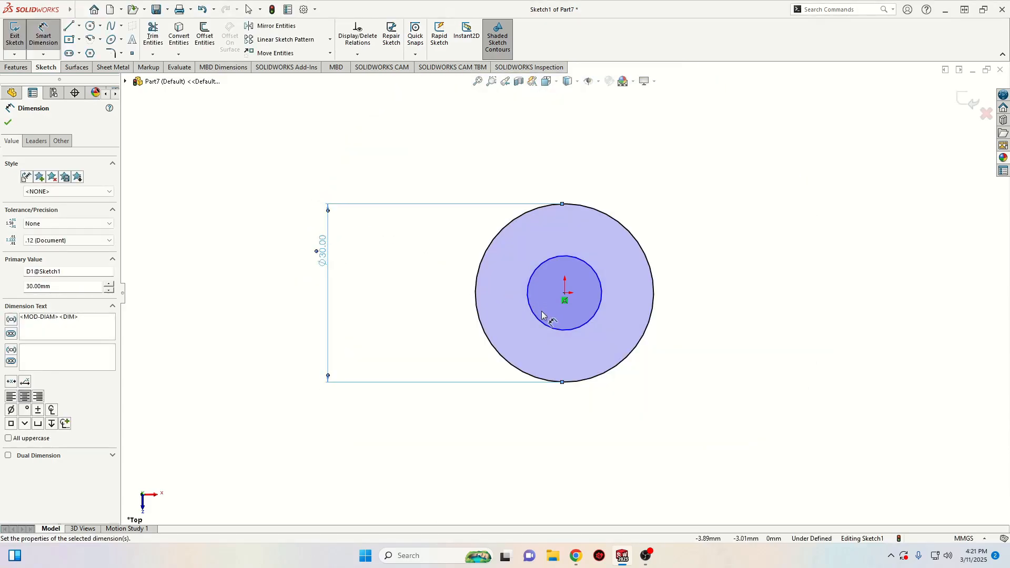
pyautogui.click(540, 315)
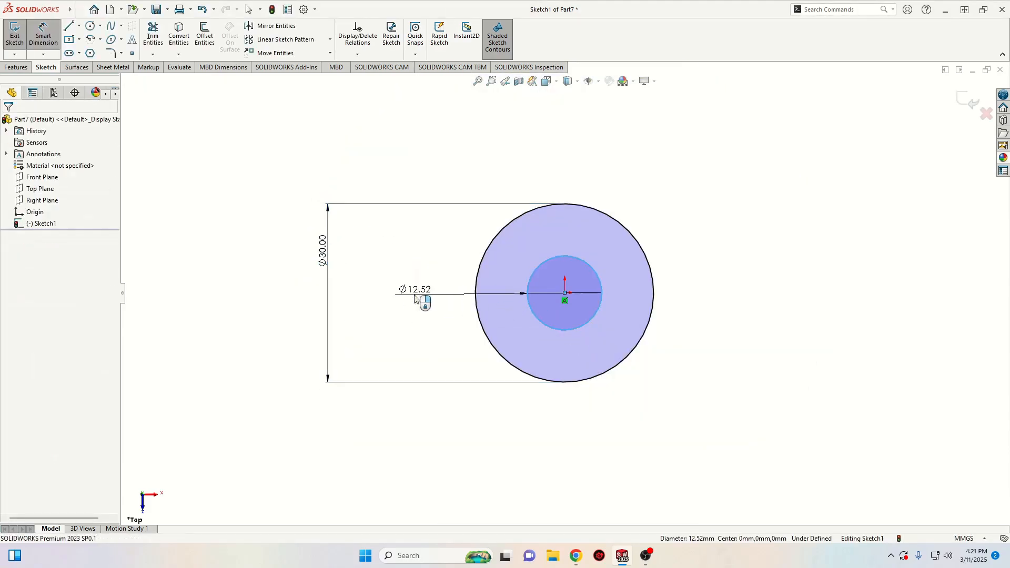
pyautogui.click(417, 298)
pyautogui.write('15.00mm')
pyautogui.press('Return')
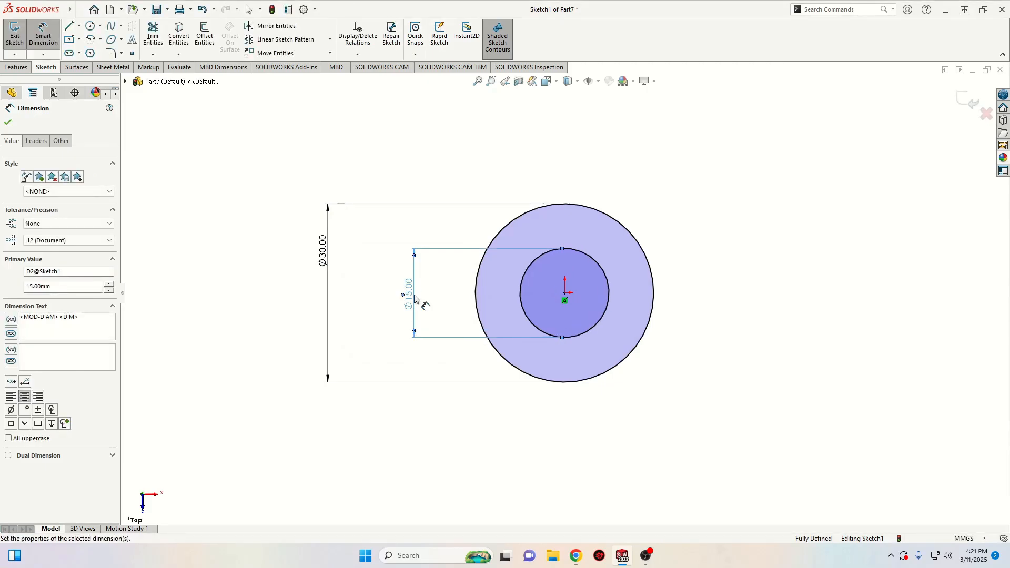
pyautogui.rightClick(271, 243)
pyautogui.click(263, 249)
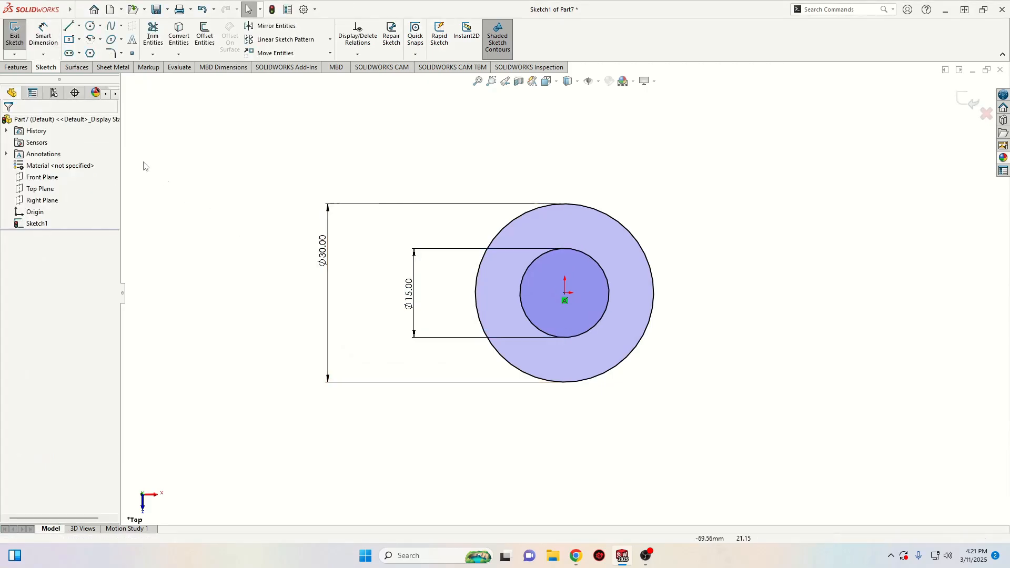
# Extrude the ring profile with a Mid Plane end condition and a depth of 40 mm.
pyautogui.click(16, 68)
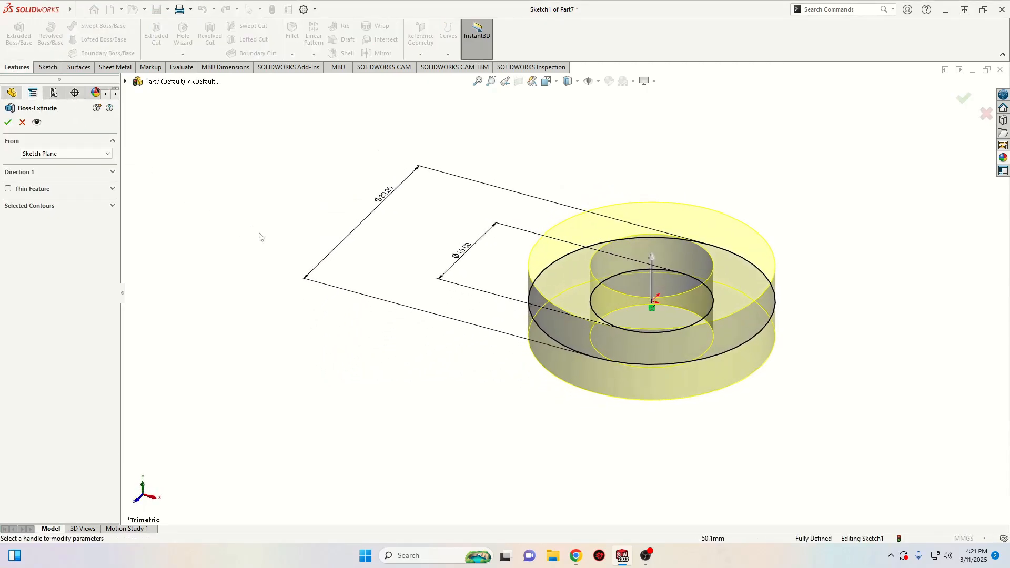
pyautogui.click(53, 173)
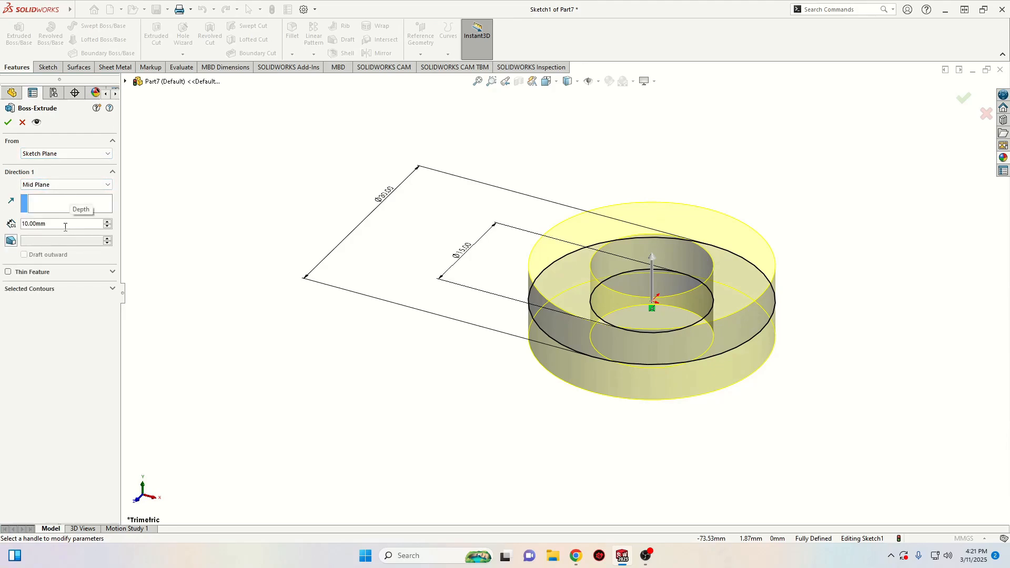
pyautogui.click(108, 222)
pyautogui.click(108, 222)
pyautogui.click(107, 222)
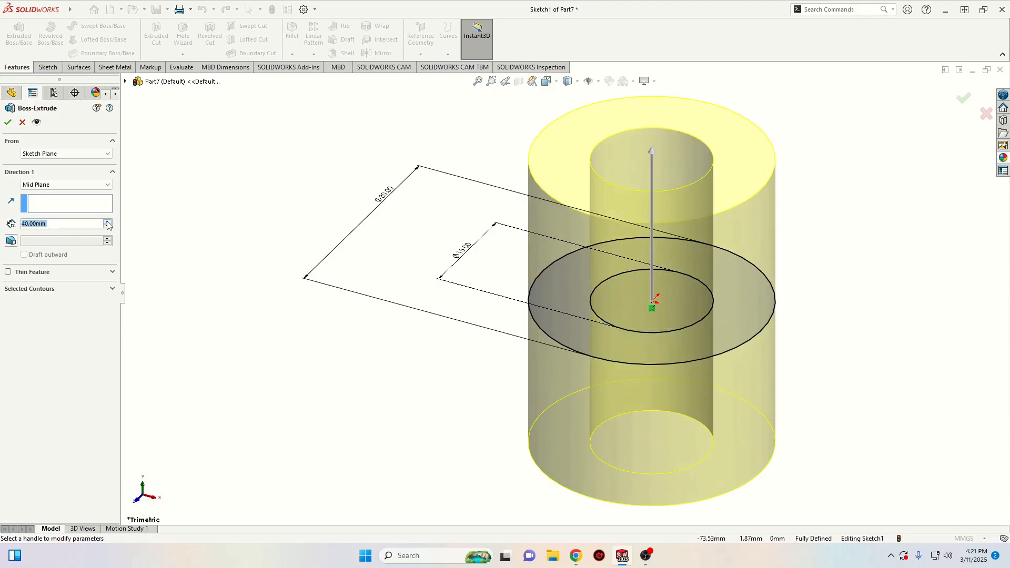
pyautogui.click(7, 122)
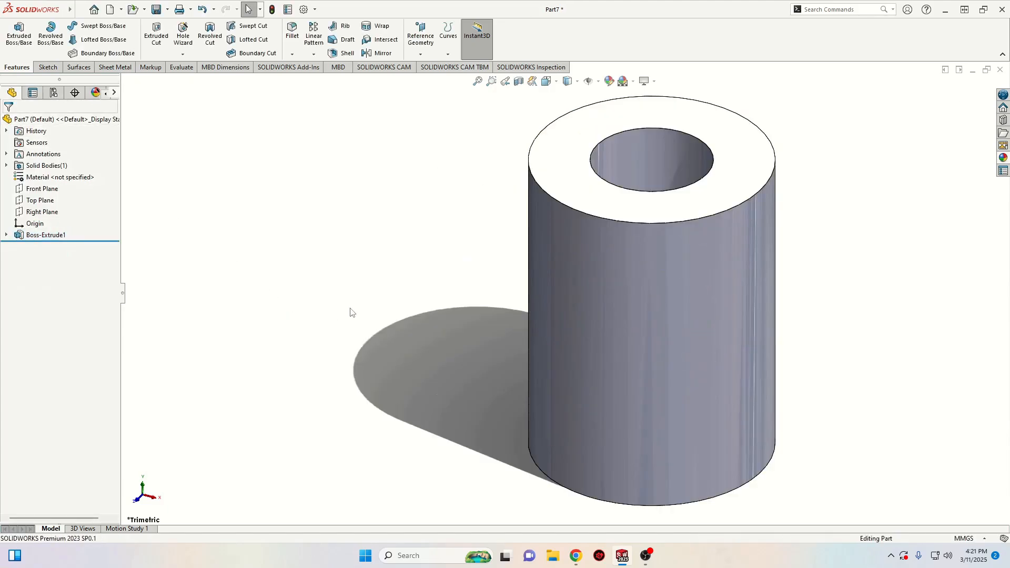
# Sketch a circle about 22.4 mm in diameter on the cylinder's upper end face, centred on the origin.
pyautogui.scroll(3, 448, 282)
pyautogui.click(428, 195)
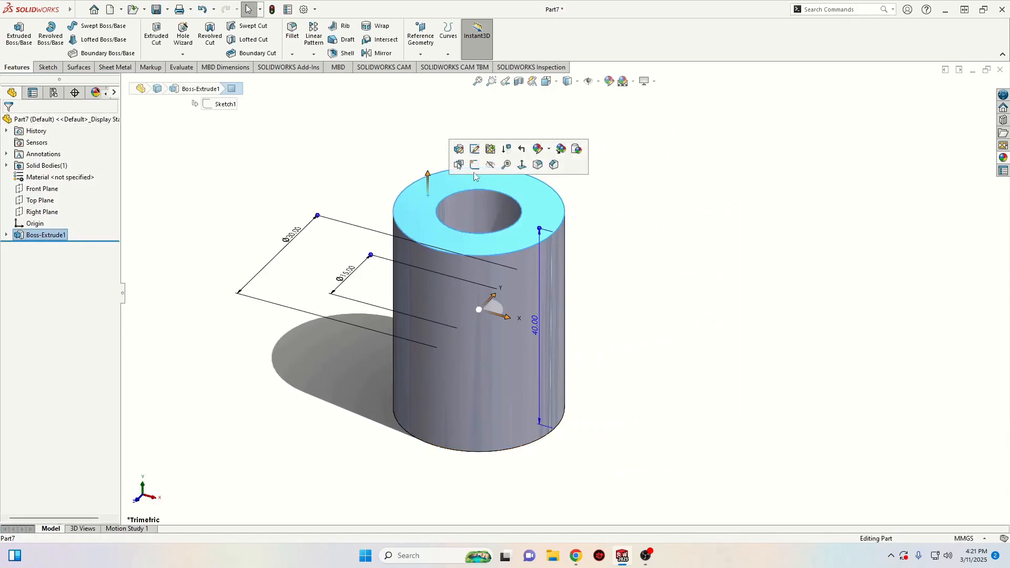
pyautogui.click(489, 150)
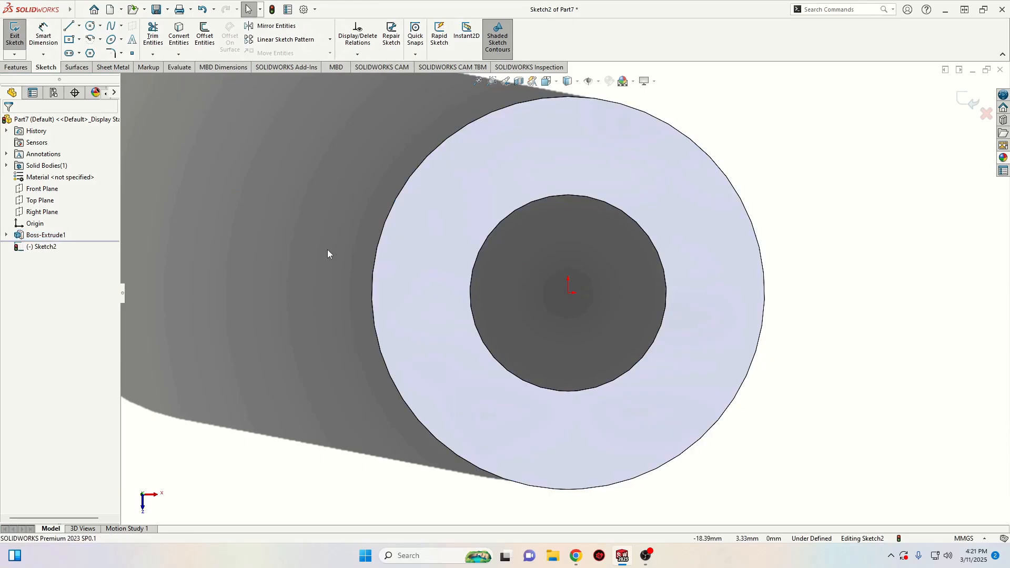
pyautogui.click(90, 26)
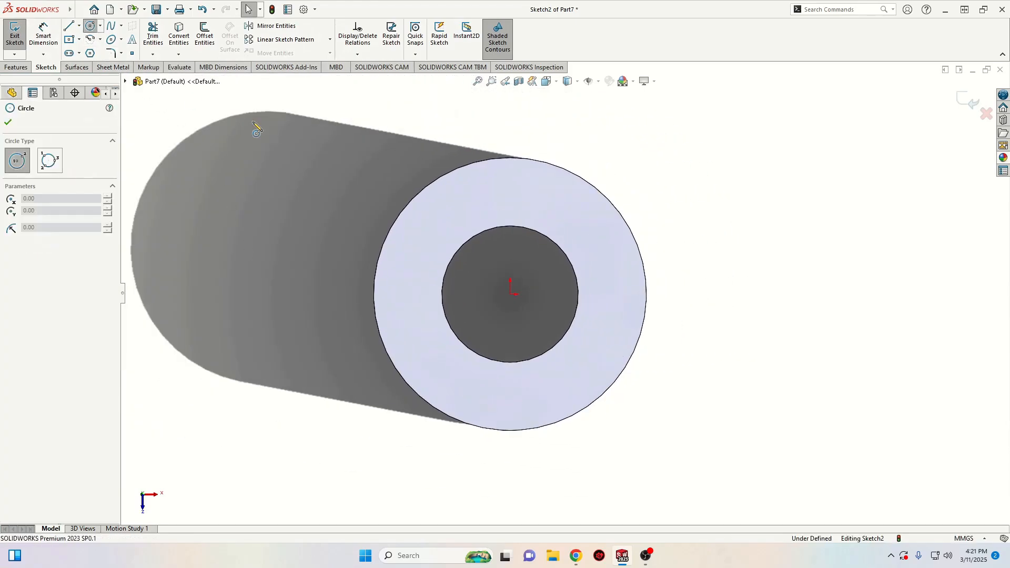
pyautogui.click(511, 294)
pyautogui.click(435, 361)
pyautogui.rightClick(295, 305)
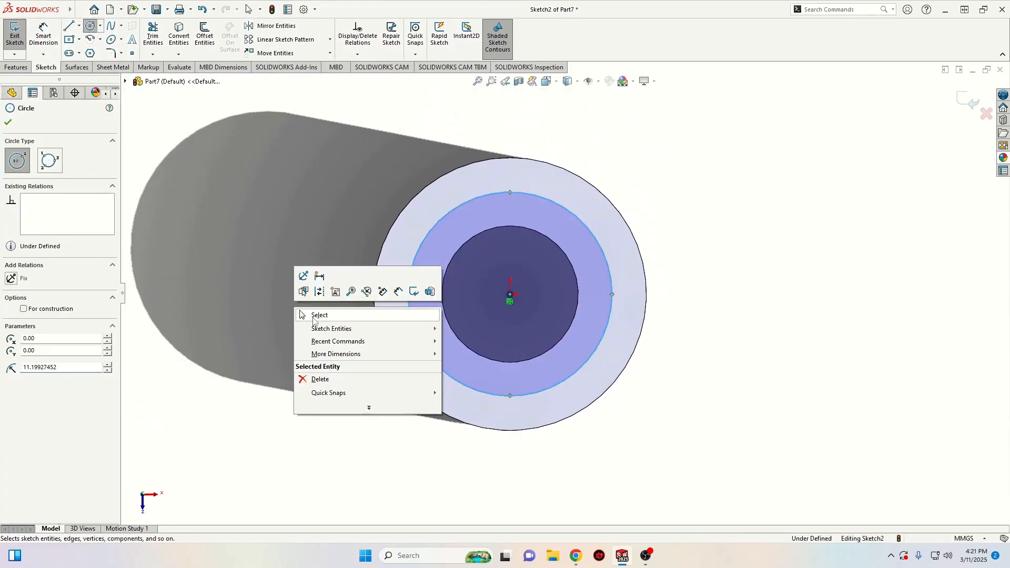
pyautogui.click(315, 314)
# Dimension the diameter of the circle on the end face as 20 mm.
pyautogui.click(43, 33)
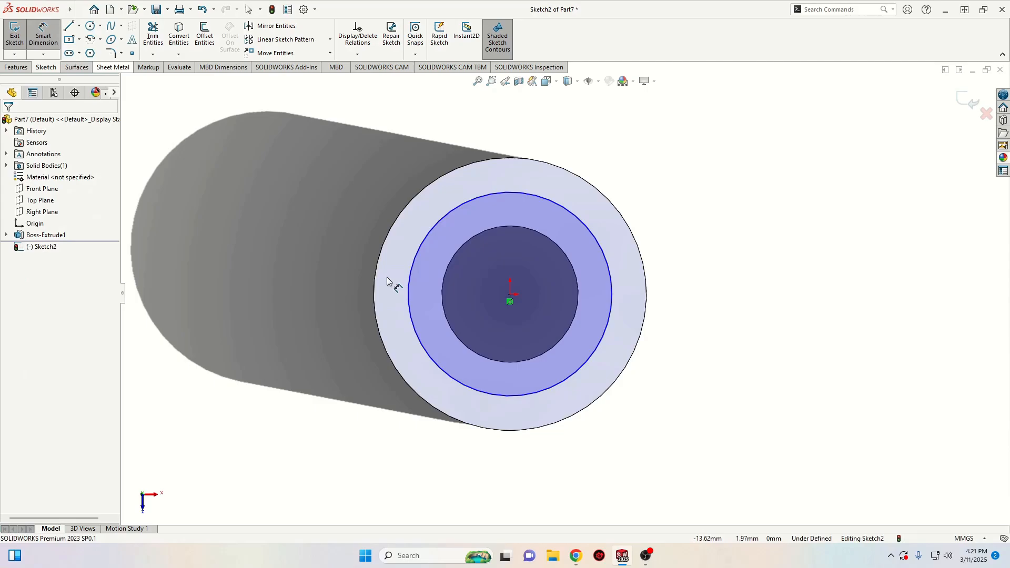
pyautogui.click(410, 295)
pyautogui.click(276, 303)
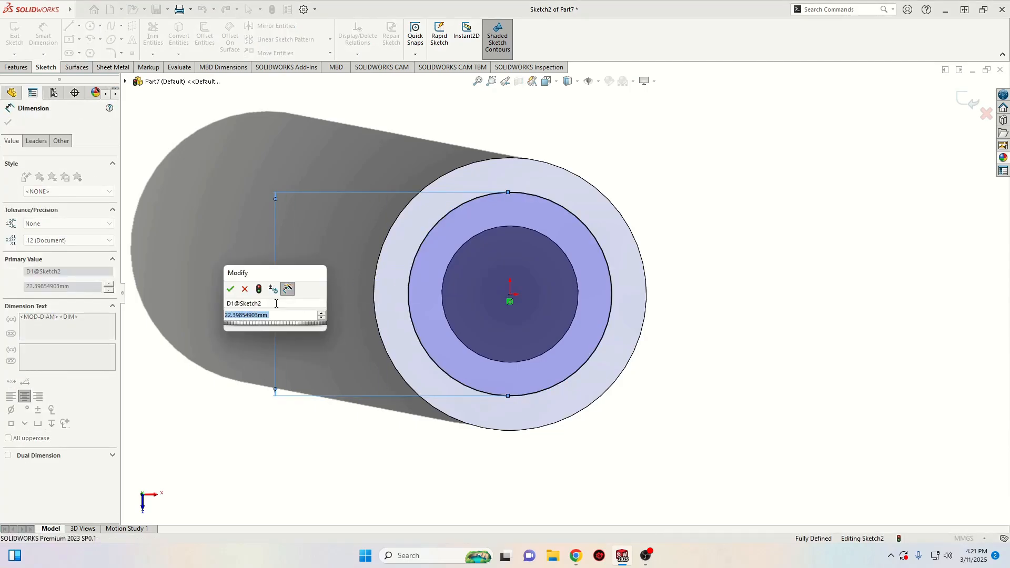
pyautogui.write('20')
pyautogui.press('Return')
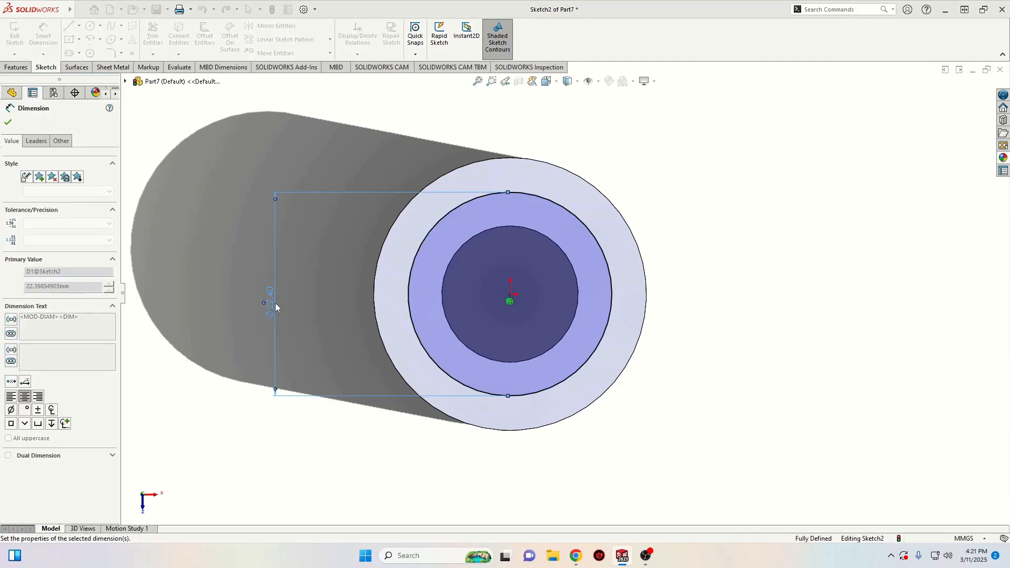
pyautogui.rightClick(218, 215)
pyautogui.click(240, 246)
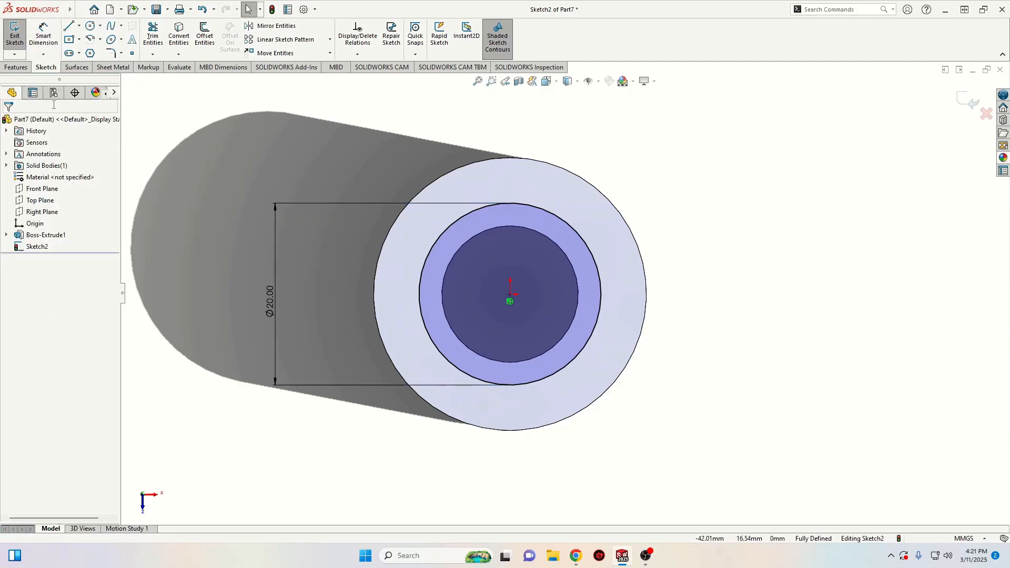
# Cut-extrude the 20 mm circle into the cylinder's upper end with a blind depth of 4 mm.
pyautogui.click(16, 68)
pyautogui.click(156, 36)
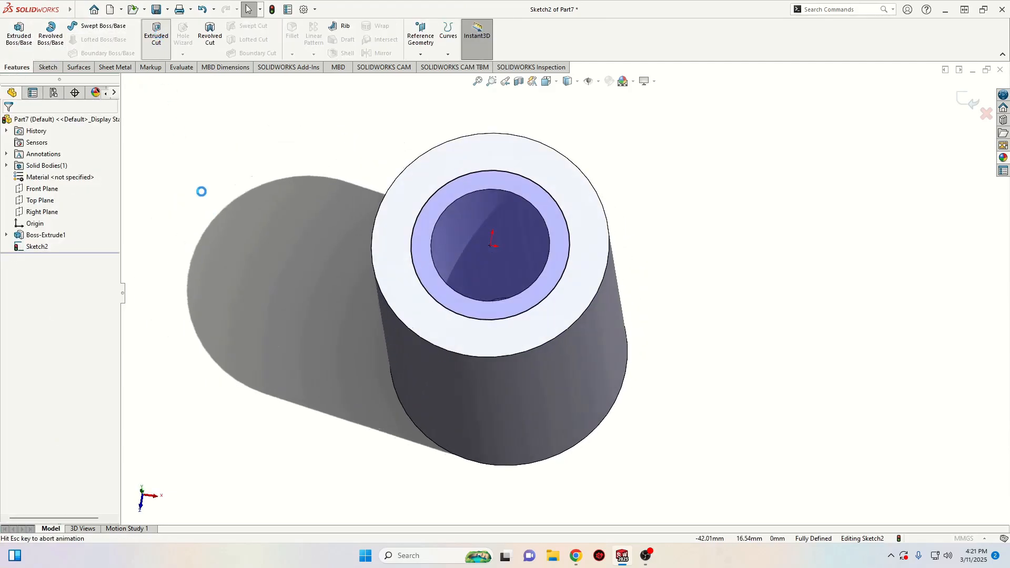
pyautogui.write('5')
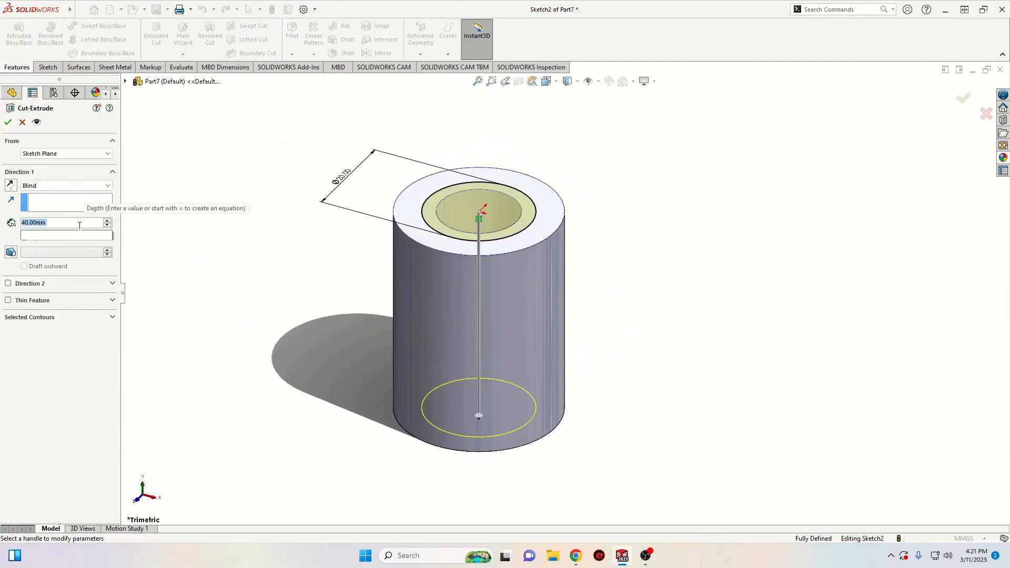
pyautogui.press('Return')
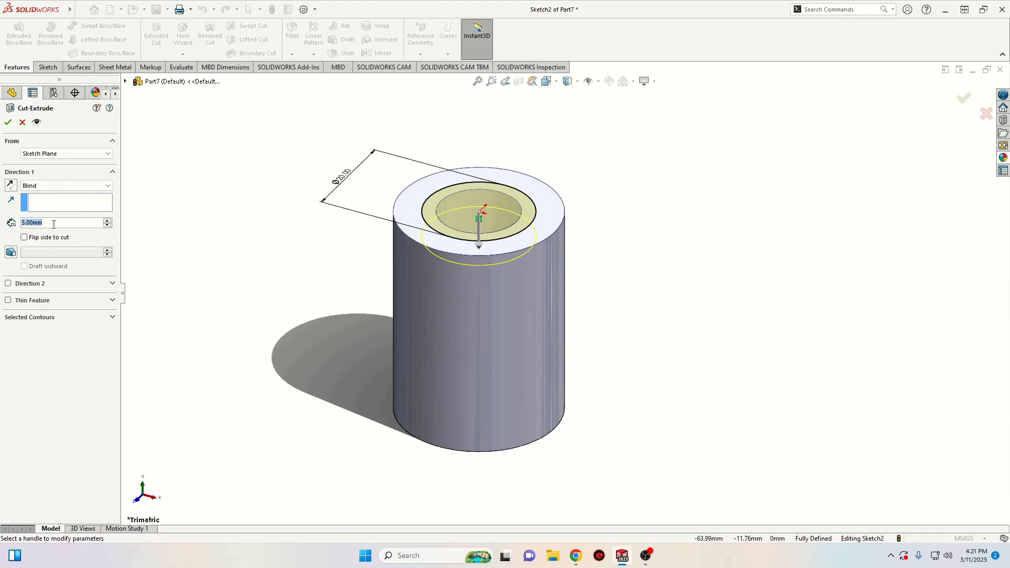
pyautogui.write('4')
pyautogui.press('Return')
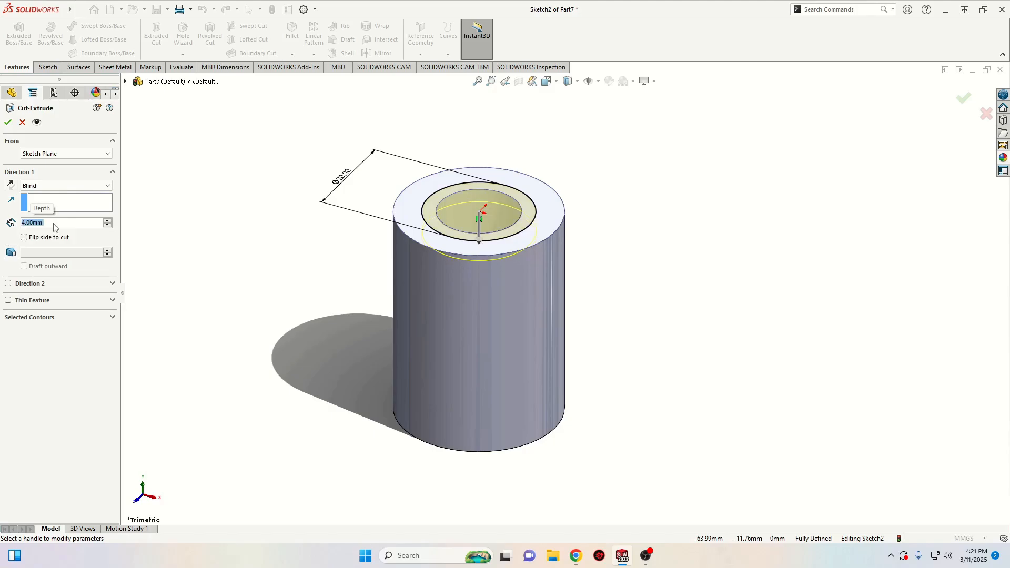
pyautogui.click(8, 122)
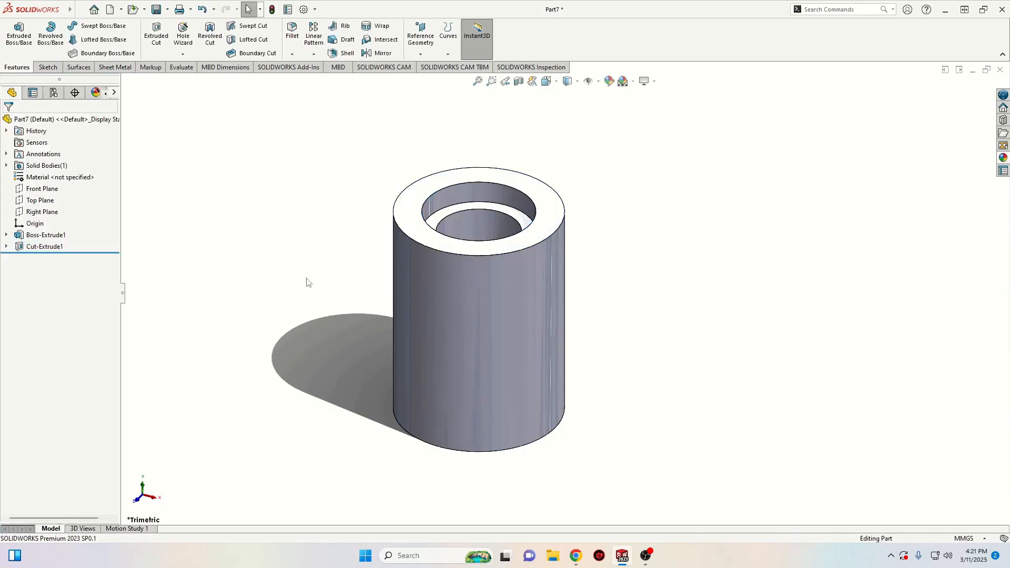
# Fillet the edges of both end faces of the cylinder with a symmetric 1 mm radius.
pyautogui.keyDown('ctrl'); pyautogui.moveTo(349, 277); pyautogui.dragTo(282, 279, button='middle'); pyautogui.keyUp('ctrl')
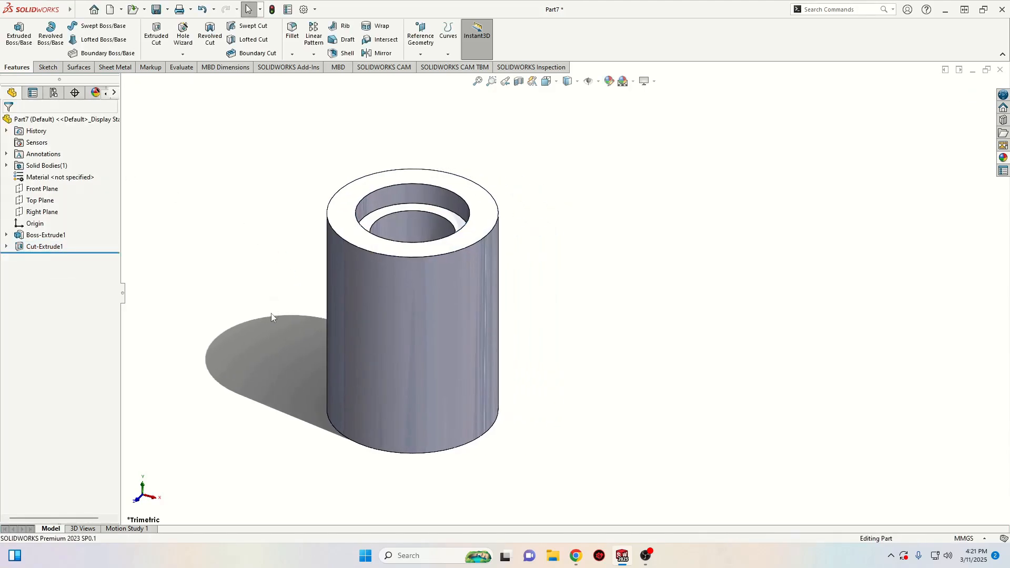
pyautogui.moveTo(271, 314); pyautogui.dragTo(232, 331, button='middle')
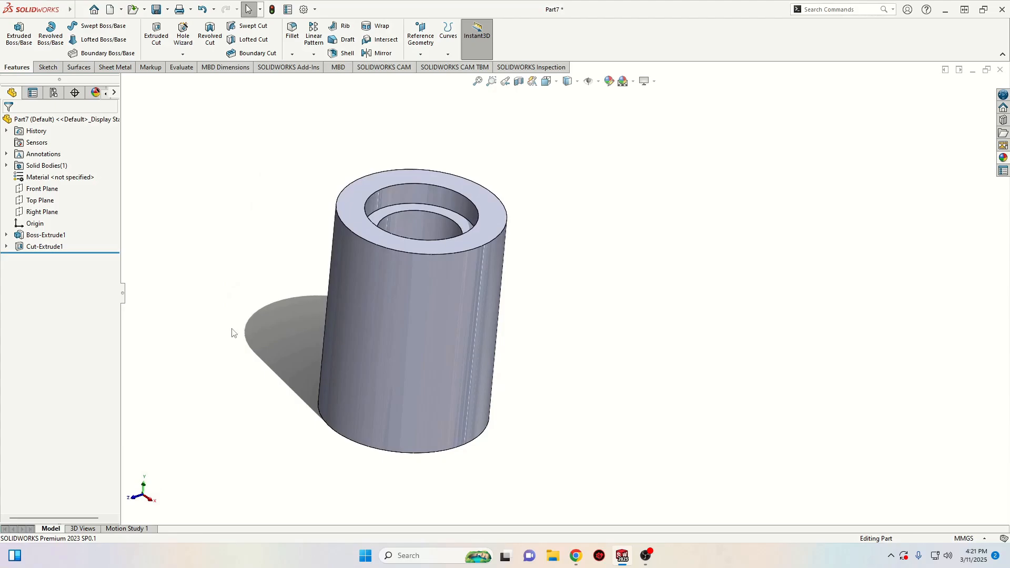
pyautogui.click(292, 31)
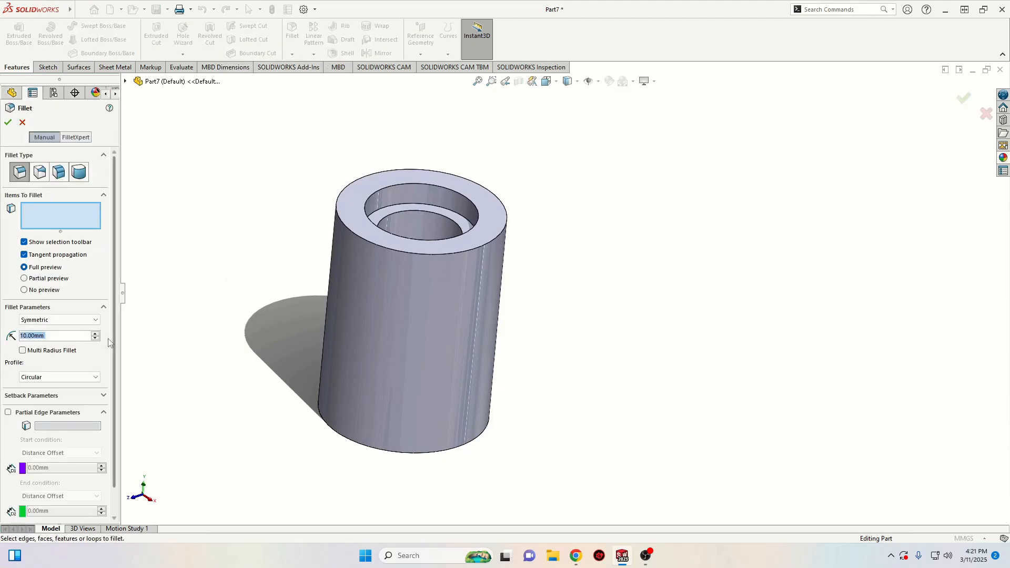
pyautogui.write('1')
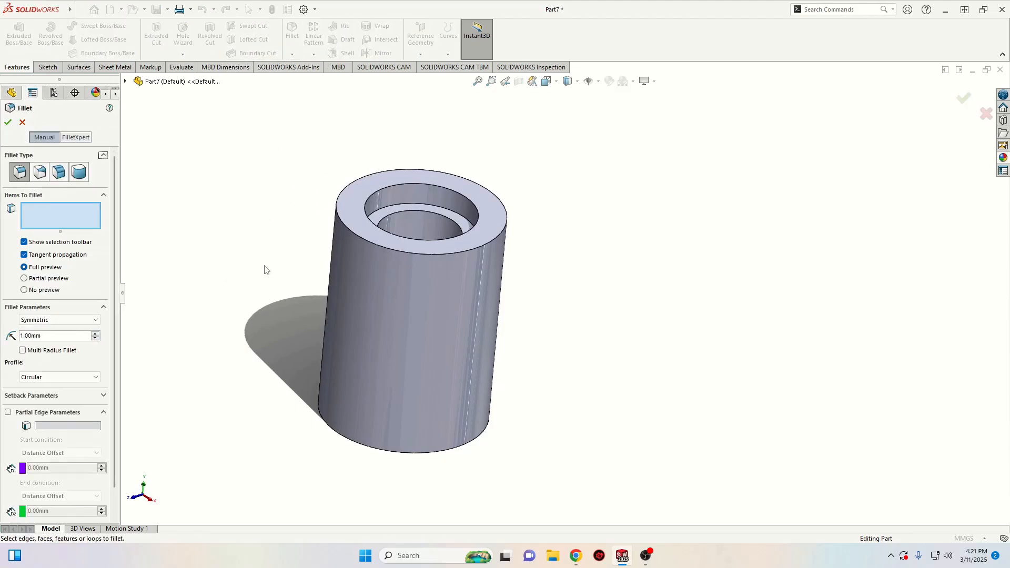
pyautogui.click(354, 192)
pyautogui.moveTo(327, 300); pyautogui.dragTo(342, 353, button='middle')
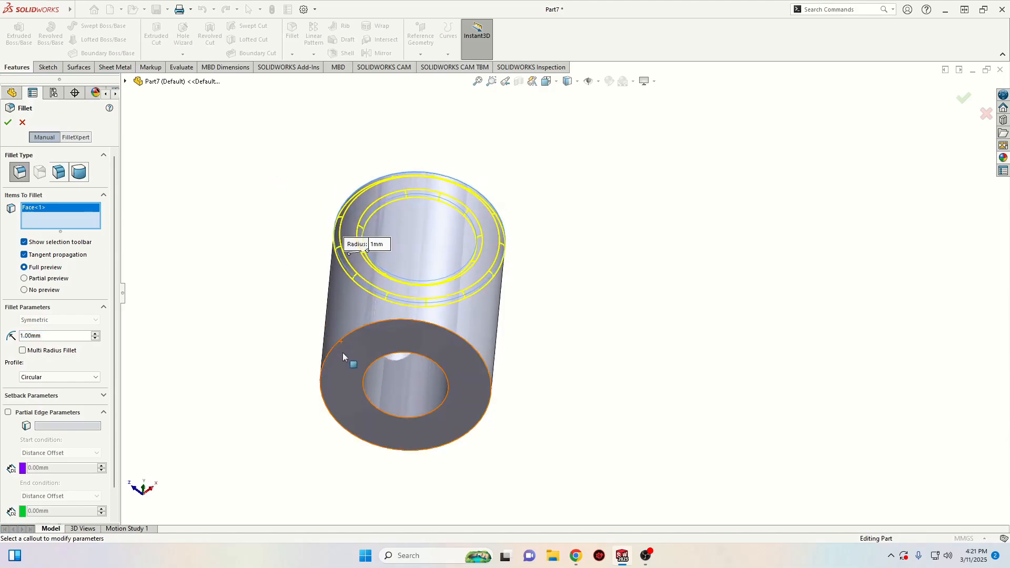
pyautogui.click(342, 352)
pyautogui.moveTo(246, 288); pyautogui.dragTo(191, 490, button='middle')
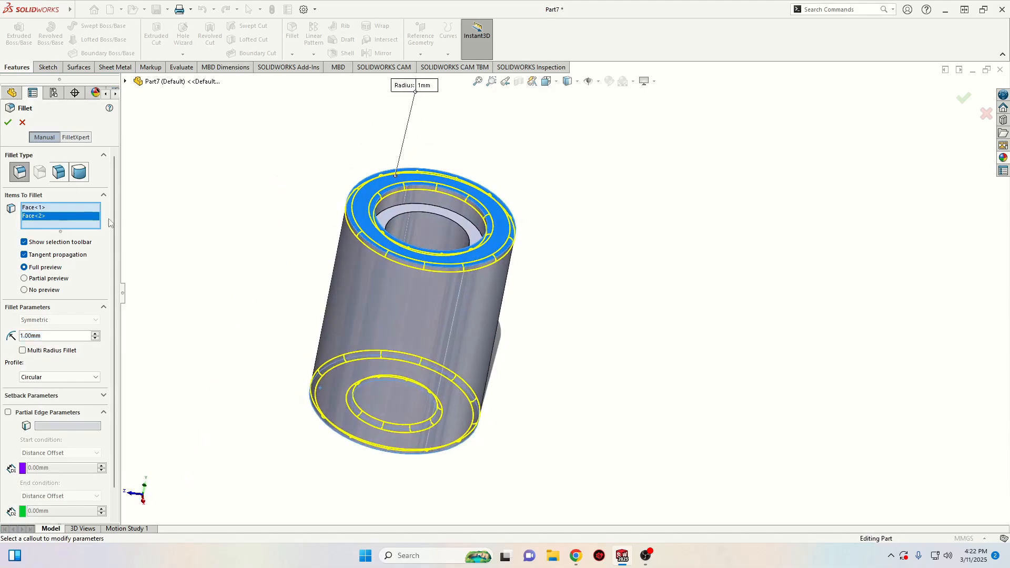
pyautogui.click(8, 122)
pyautogui.moveTo(252, 316); pyautogui.dragTo(233, 403, button='middle')
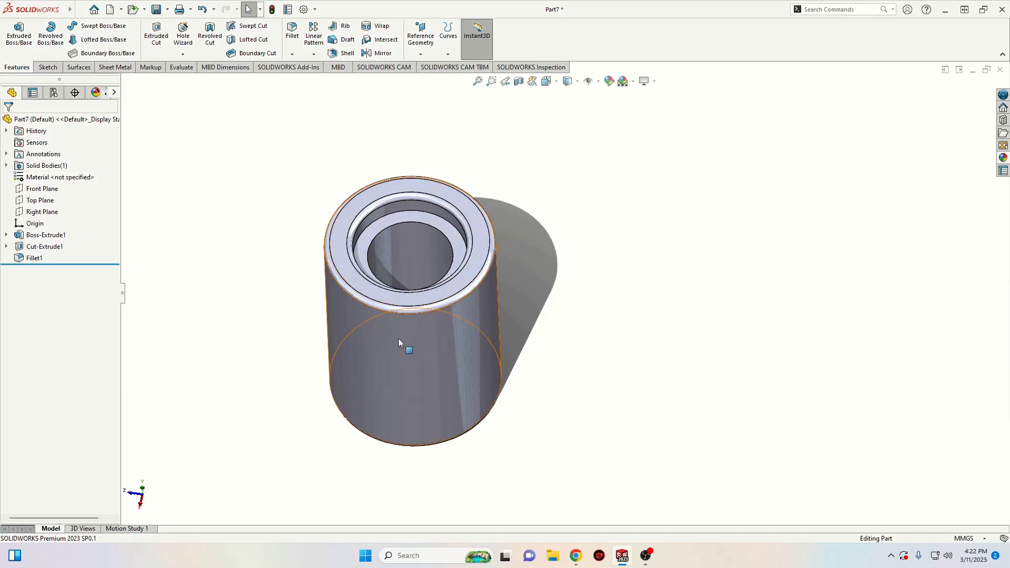
# Apply the PW-MT11150 plastic appearance to the whole roller part.
pyautogui.click(1004, 158)
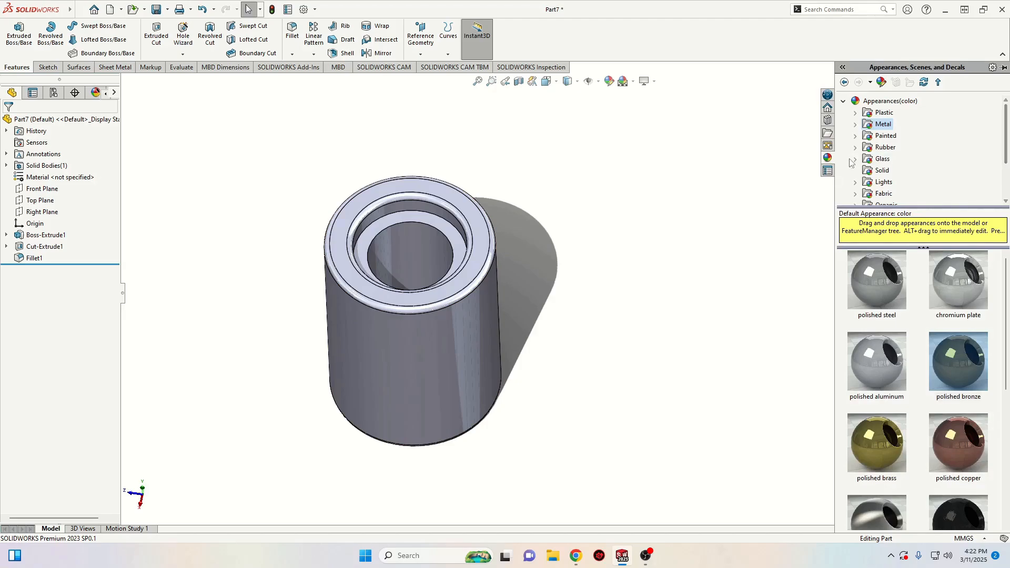
pyautogui.click(877, 114)
pyautogui.scroll(-3, 876, 429)
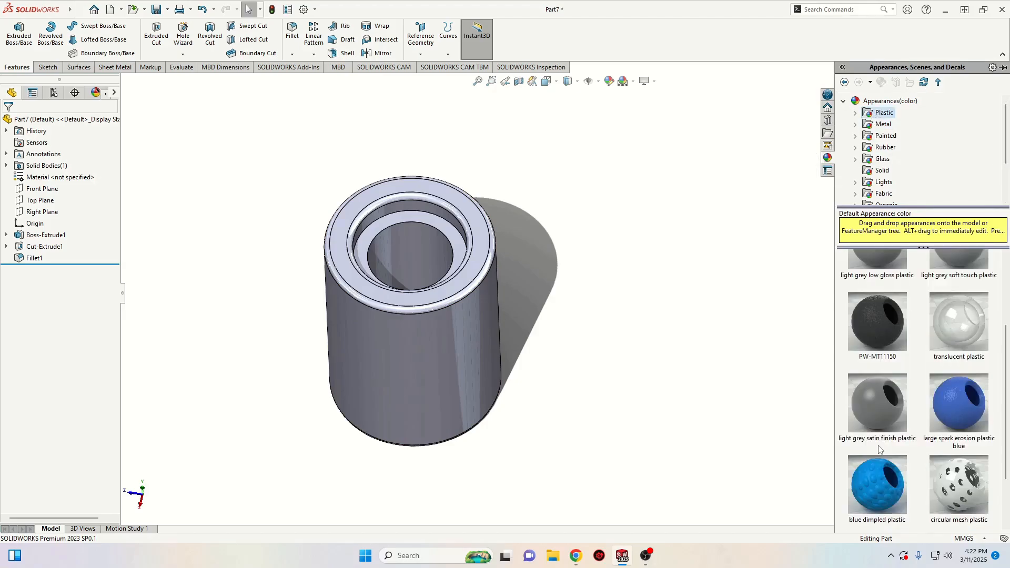
pyautogui.scroll(1, 879, 445)
pyautogui.doubleClick(873, 372)
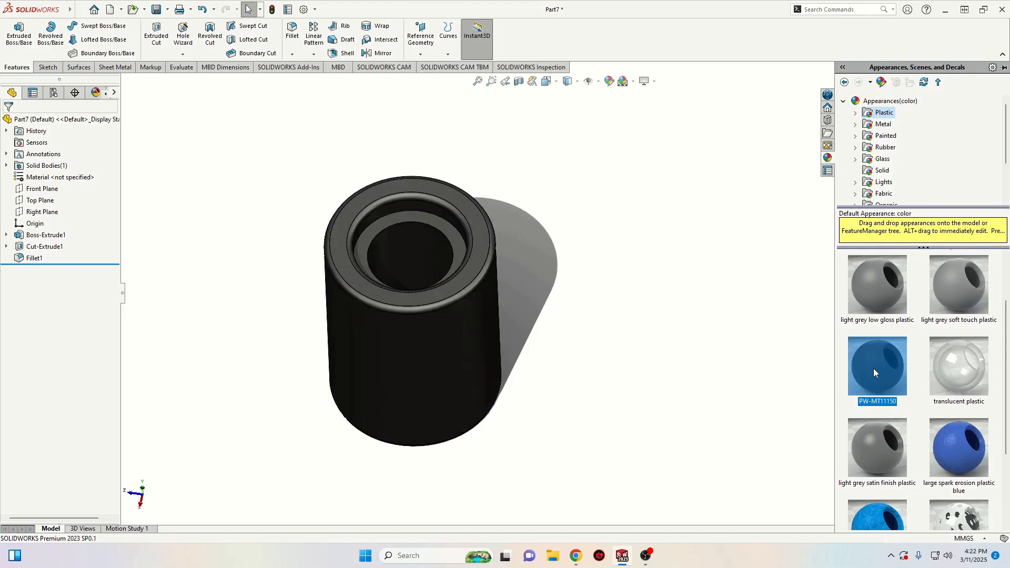
pyautogui.moveTo(874, 368)
pyautogui.moveTo(879, 357); pyautogui.dragTo(452, 321)
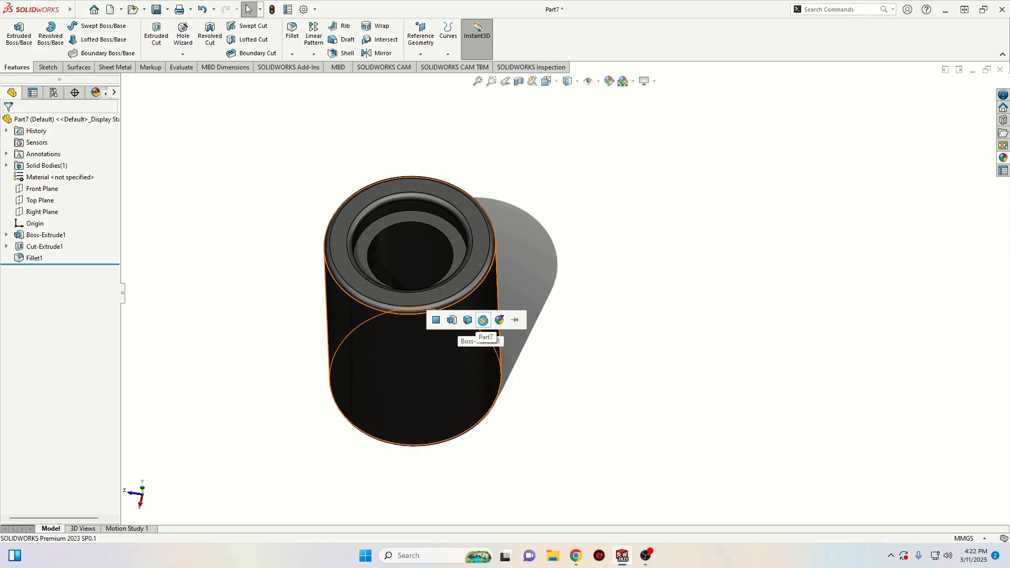
pyautogui.click(566, 311)
pyautogui.moveTo(630, 299); pyautogui.dragTo(381, 362, button='middle')
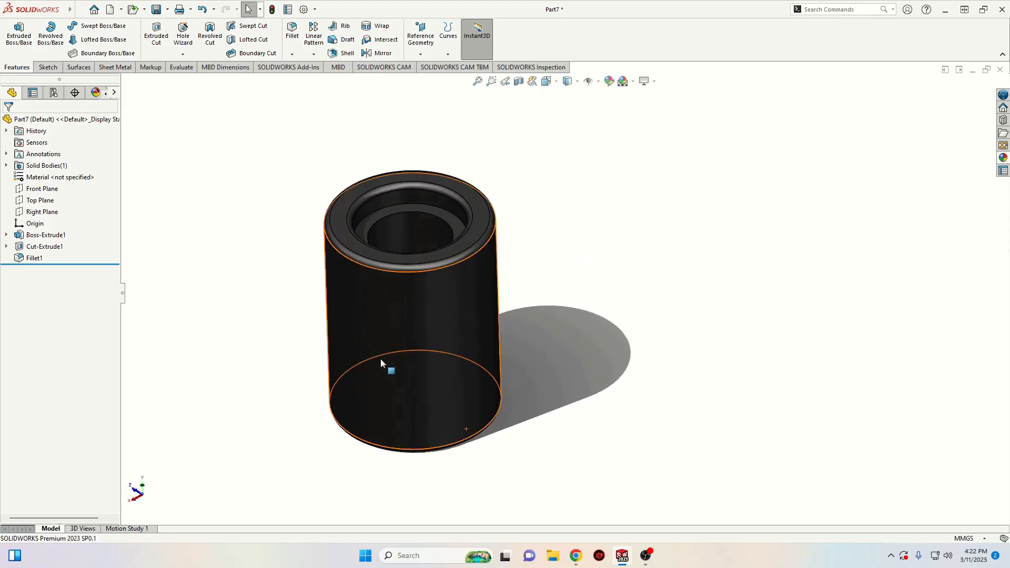
# Save the part to the Desktop under the name rollerw.
pyautogui.click(156, 10)
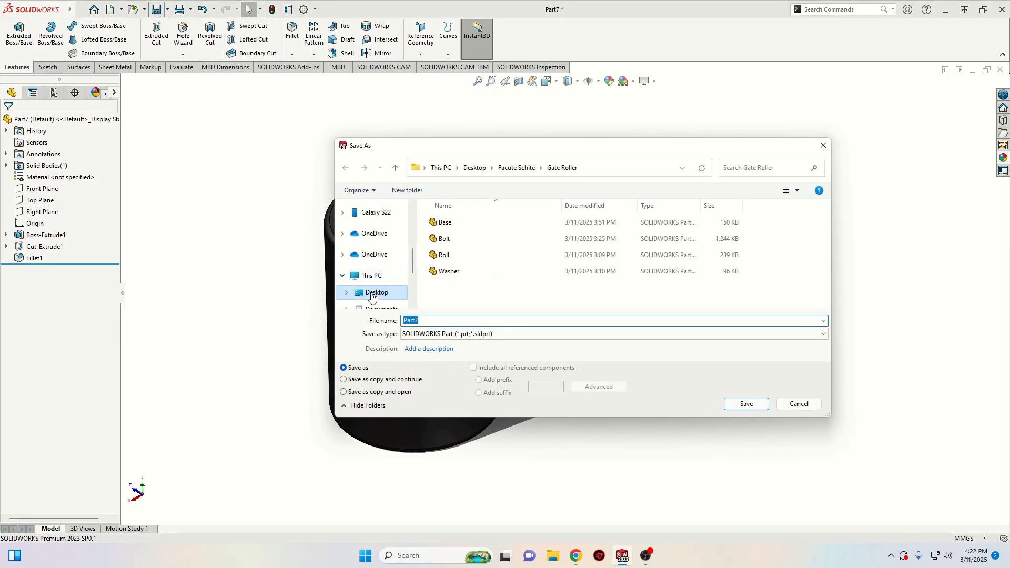
pyautogui.doubleClick(439, 321)
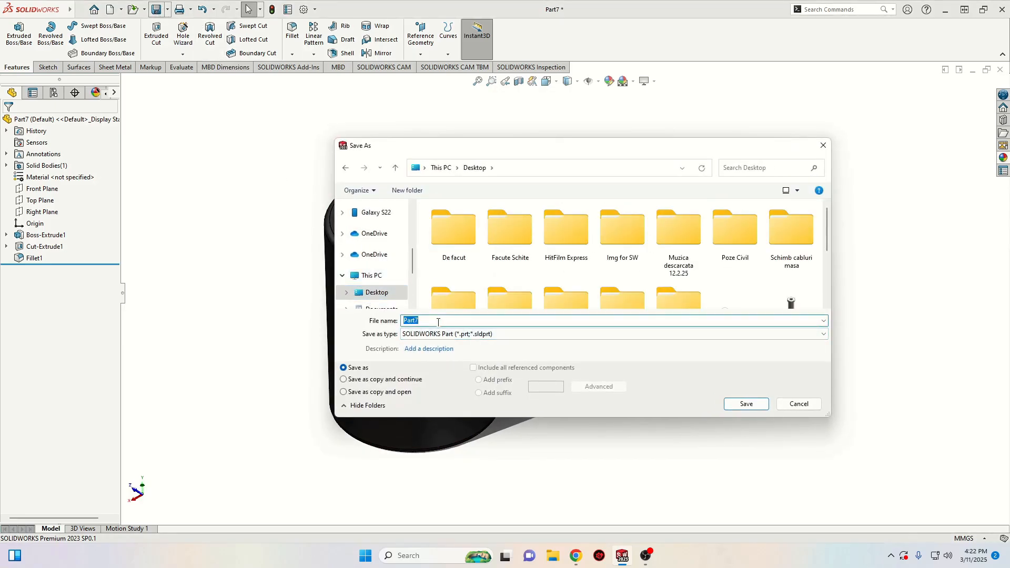
pyautogui.write('rollerw')
pyautogui.press('Return')
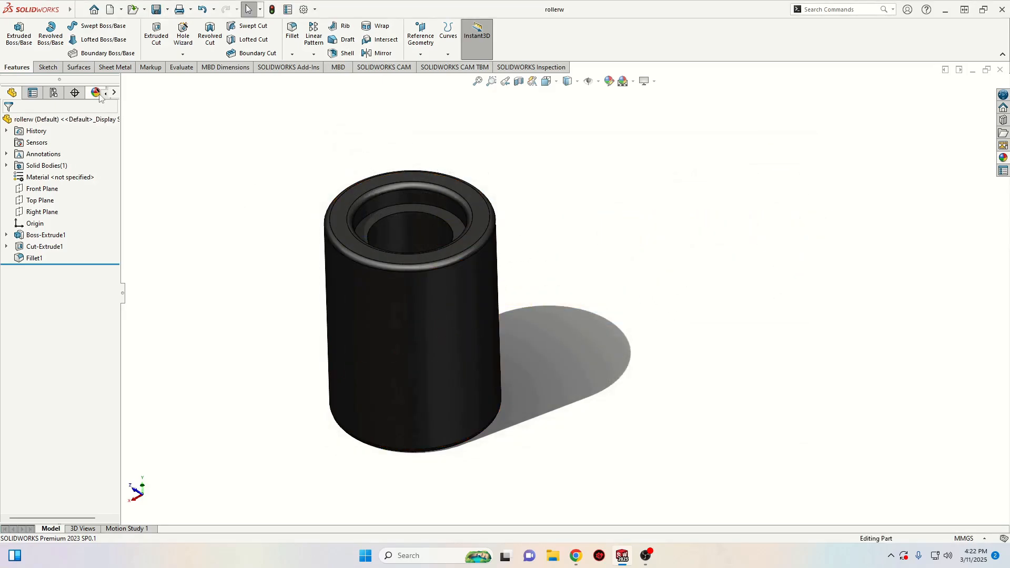
# Create a new part and change its scene to a plain white background.
pyautogui.click(117, 10)
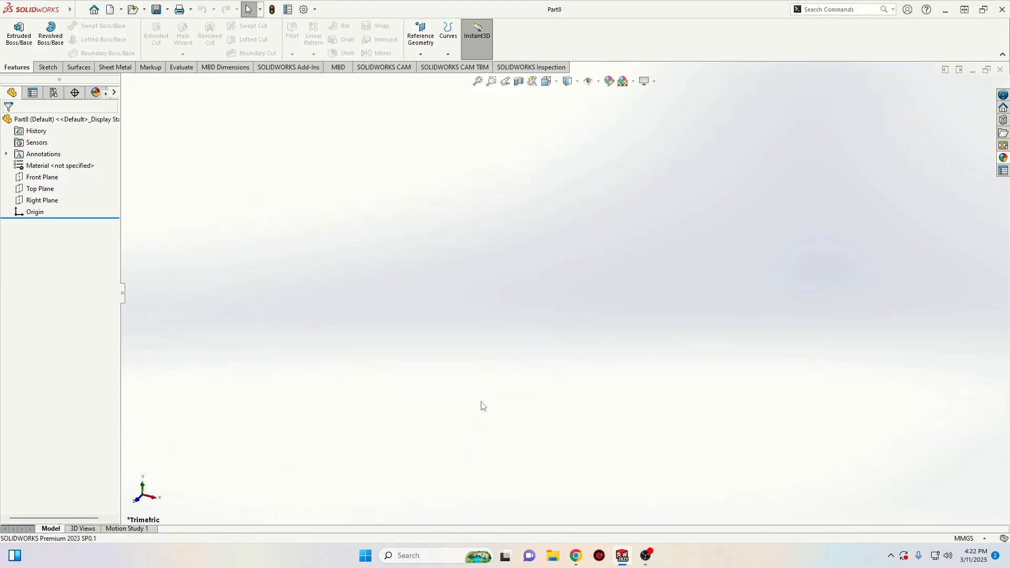
pyautogui.click(633, 81)
pyautogui.click(635, 109)
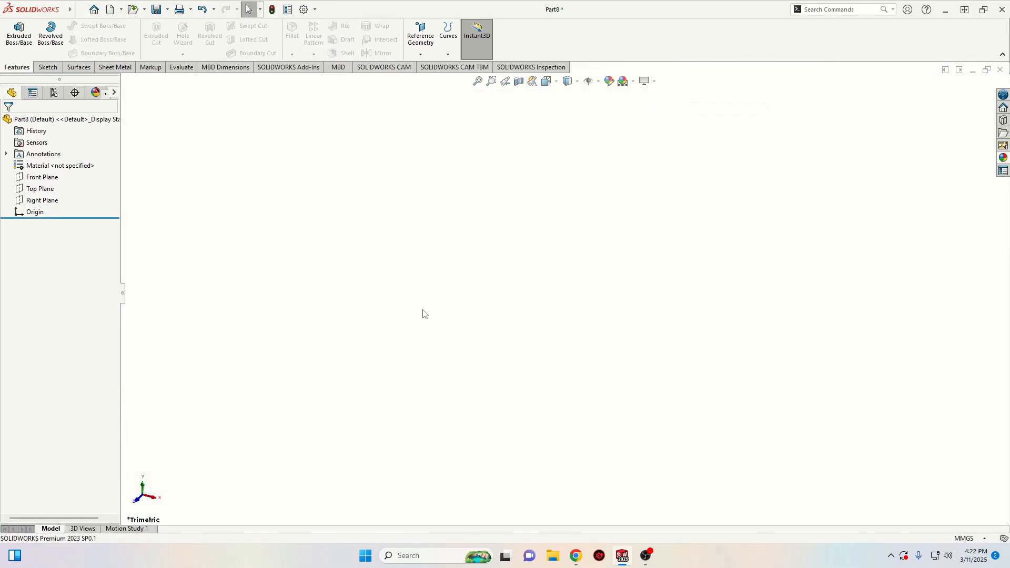
# Sketch two concentric circles about 68 mm and 39 mm in diameter on the Top Plane, centred on the origin.
pyautogui.click(40, 189)
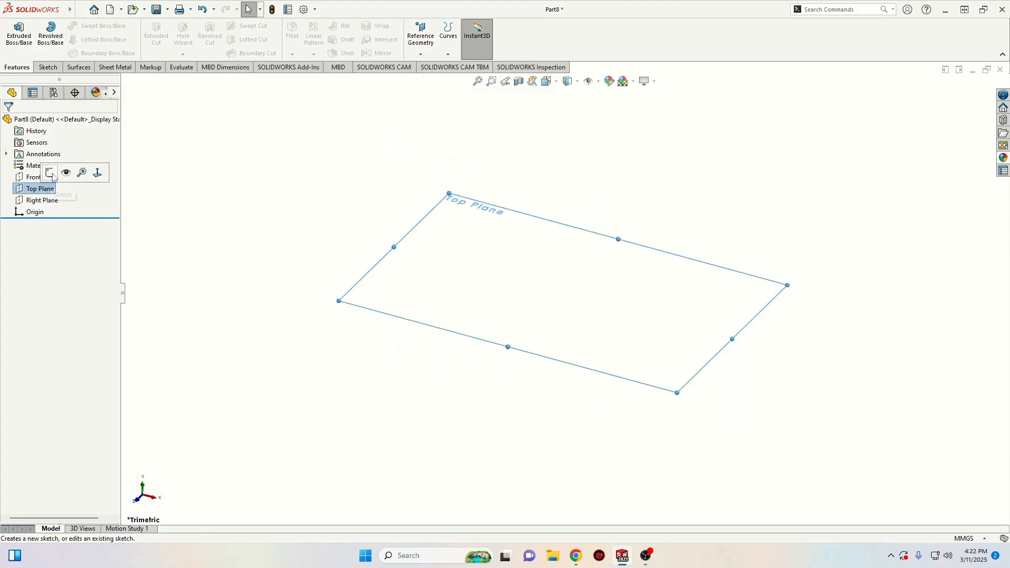
pyautogui.hotkey('ctrl', '8')
pyautogui.click(310, 288)
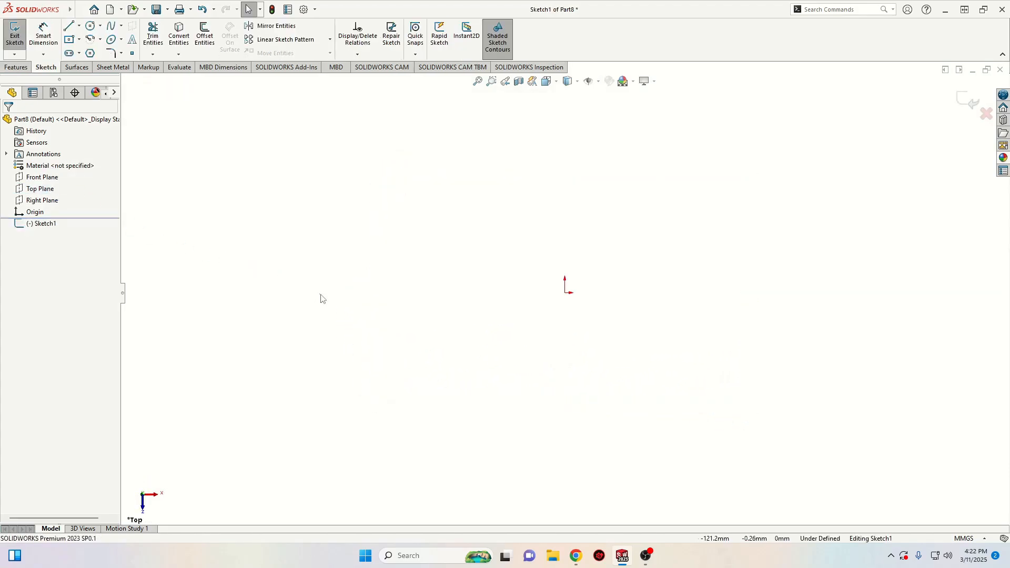
pyautogui.click(91, 29)
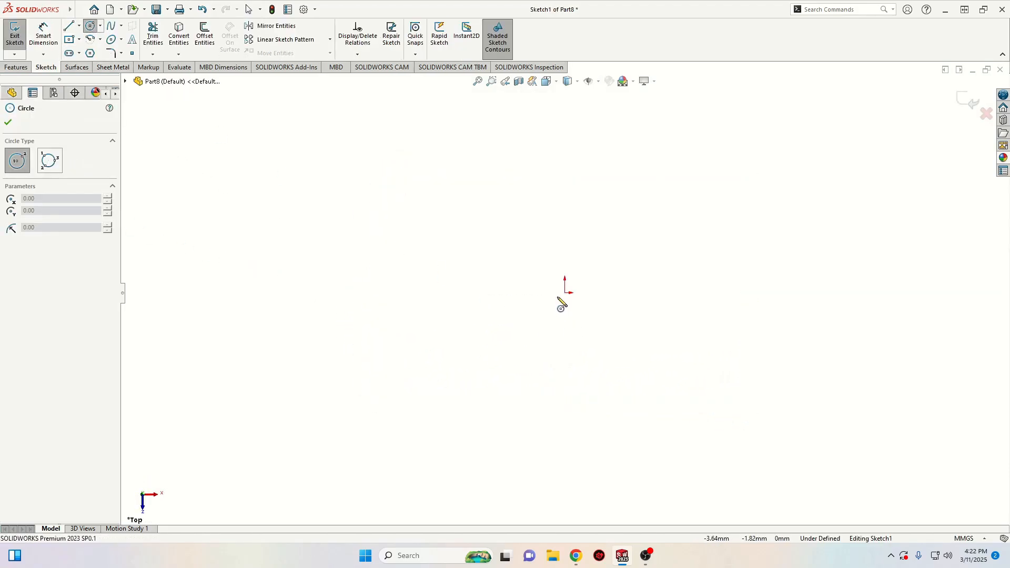
pyautogui.click(565, 293)
pyautogui.click(516, 342)
pyautogui.click(565, 292)
pyautogui.click(525, 300)
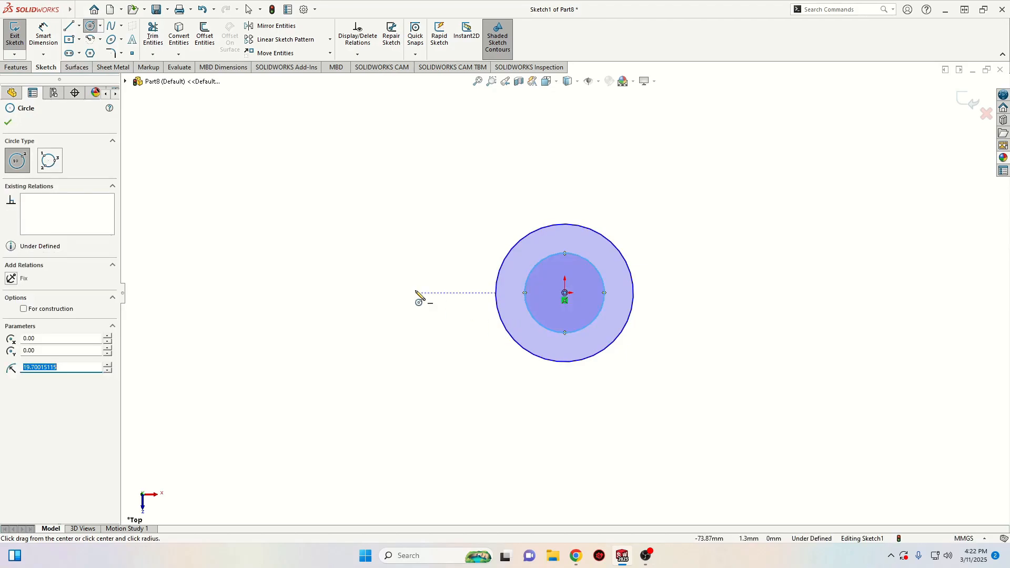
pyautogui.rightClick(418, 293)
pyautogui.click(435, 298)
# Dimension the outer circle's diameter as 24 mm.
pyautogui.click(43, 35)
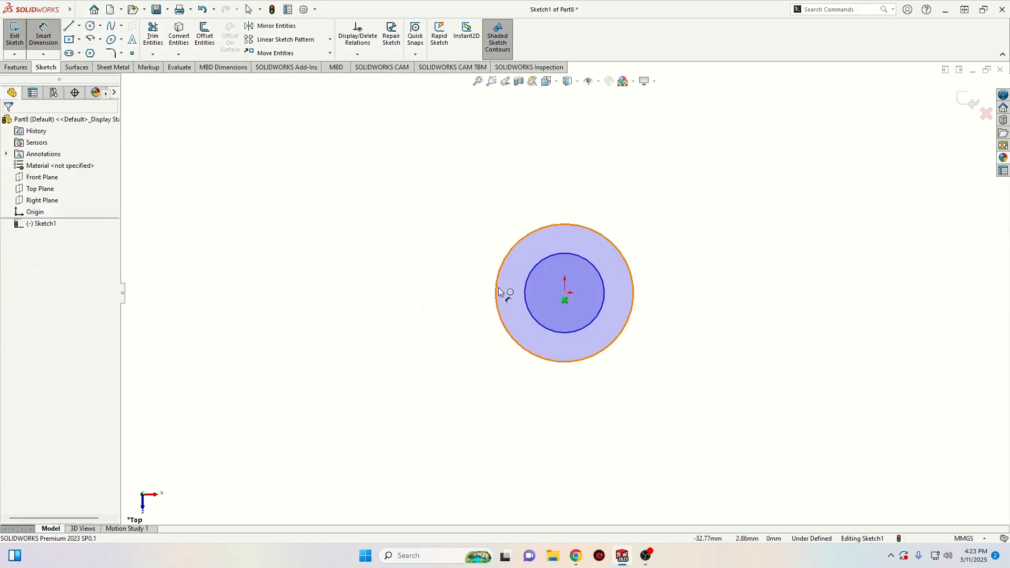
pyautogui.click(496, 291)
pyautogui.click(395, 293)
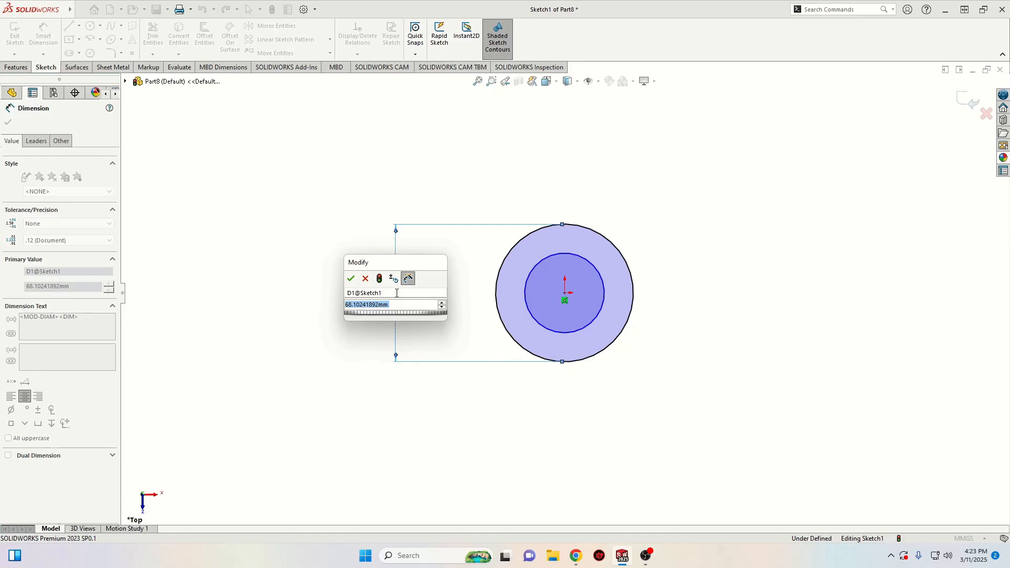
pyautogui.write('24')
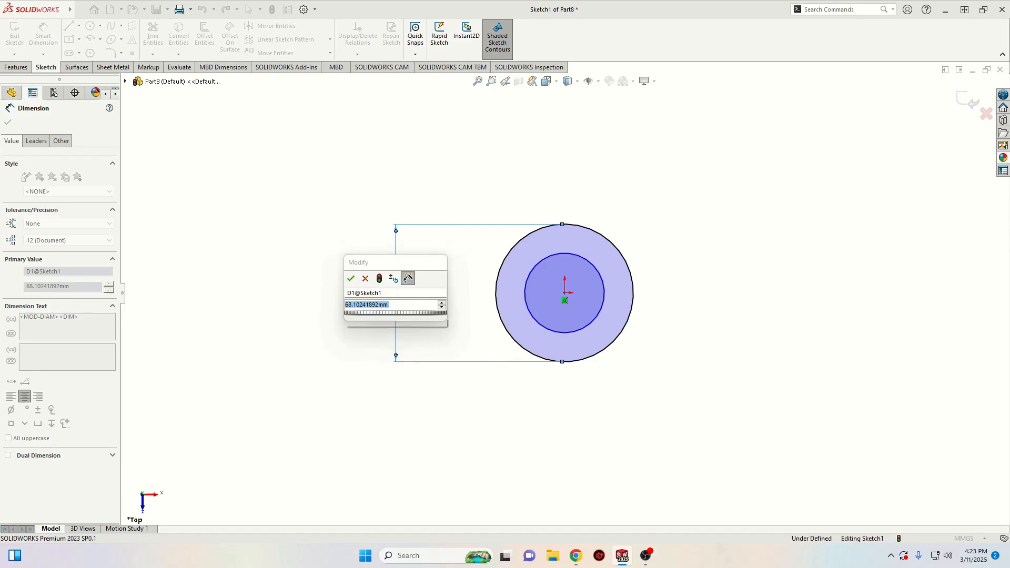
pyautogui.press('Return')
# Dimension the inner circle's diameter as 13 mm.
pyautogui.click(525, 293)
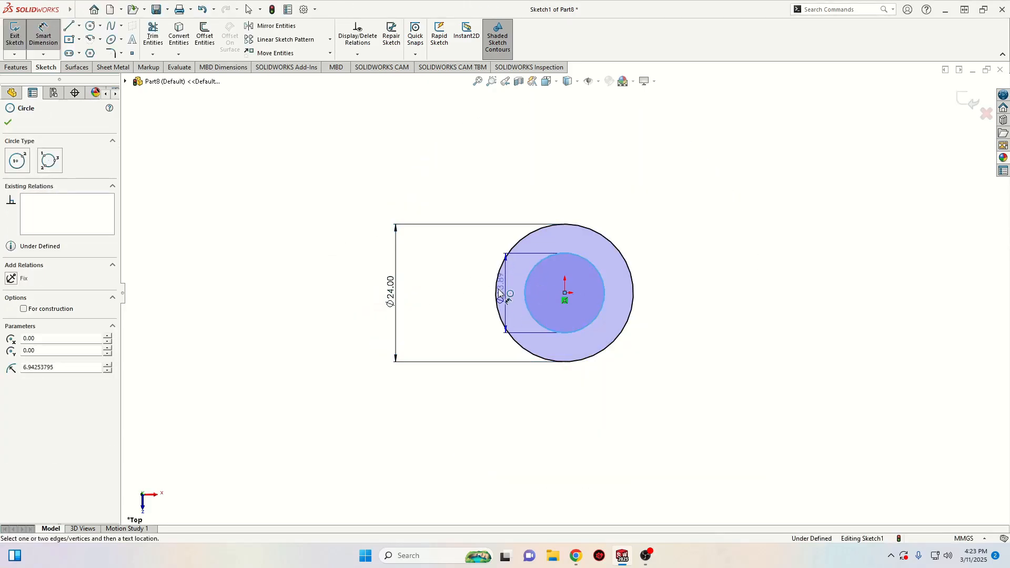
pyautogui.click(459, 294)
pyautogui.write('13')
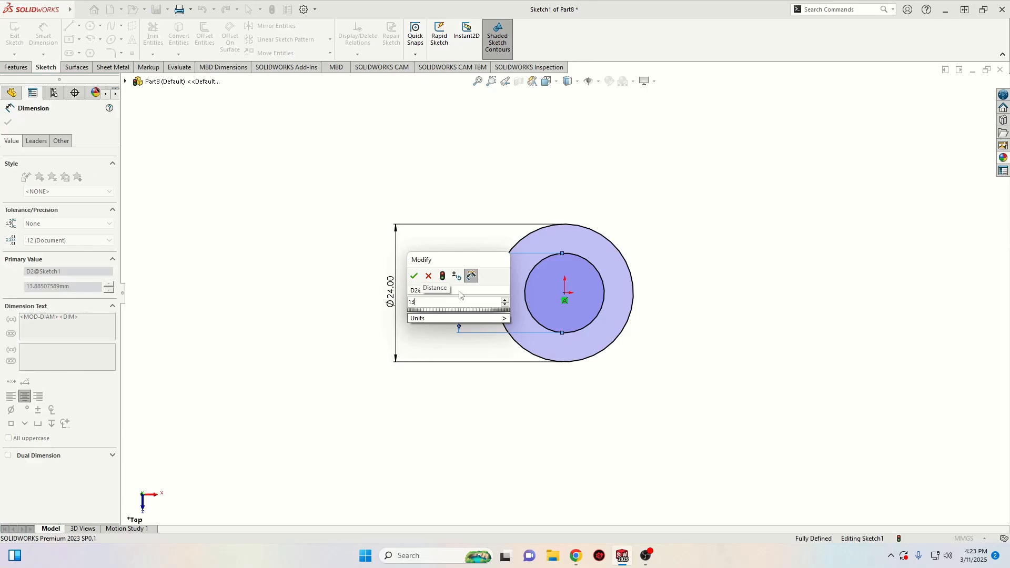
pyautogui.press('Return')
pyautogui.rightClick(290, 275)
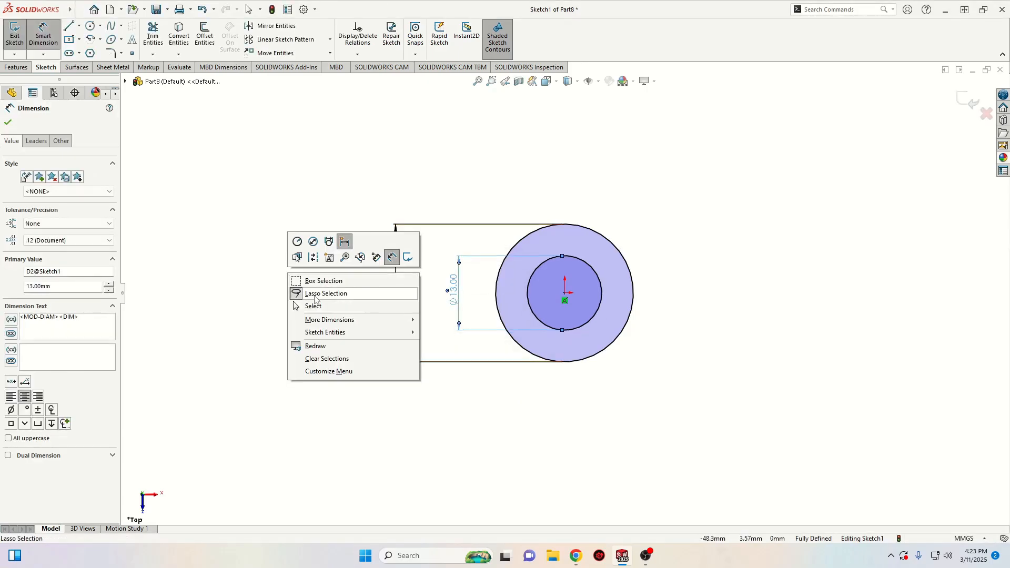
pyautogui.click(320, 311)
# Extrude the ring profile with a Mid Plane end condition and a depth of 2 mm.
pyautogui.click(15, 67)
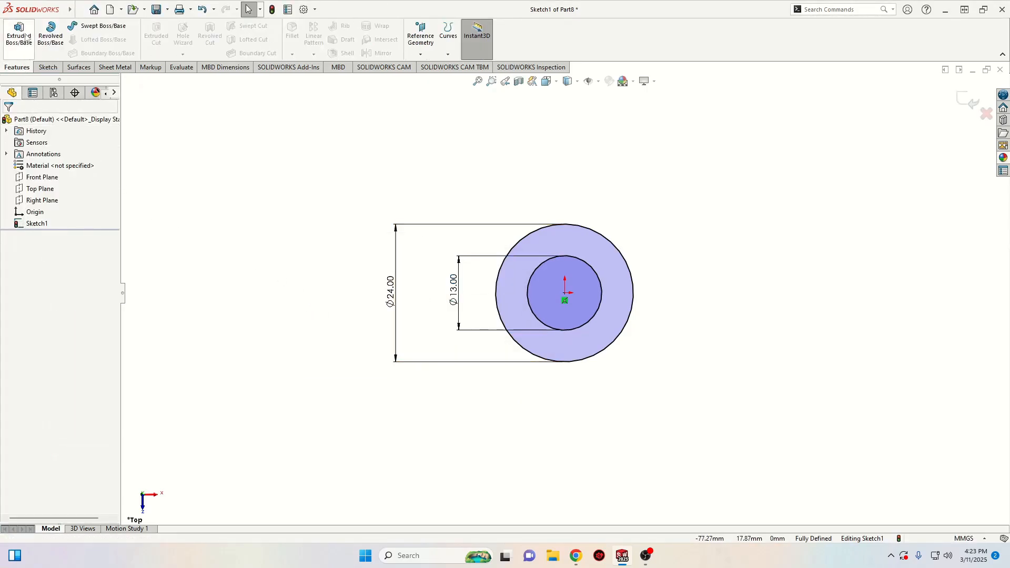
pyautogui.click(19, 34)
pyautogui.write('2')
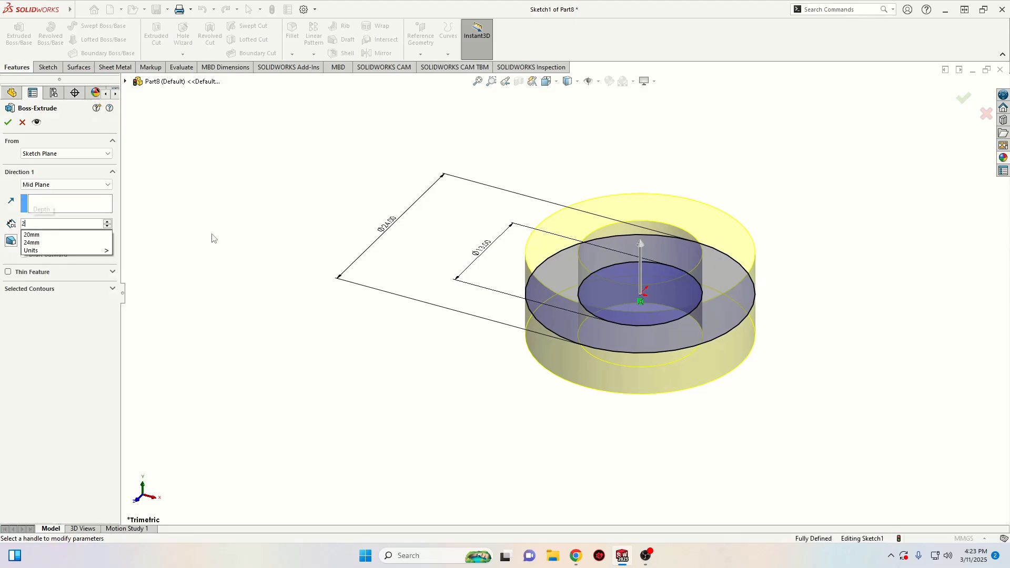
pyautogui.press('Return')
pyautogui.click(8, 123)
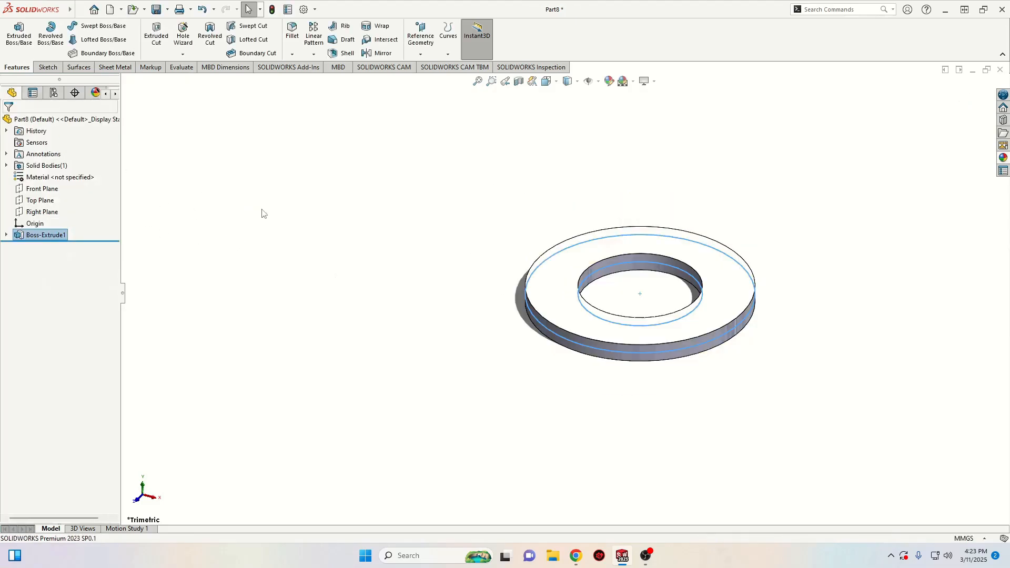
pyautogui.click(297, 236)
# Assign the AISI 1020 steel material to the flat ring part.
pyautogui.rightClick(77, 177)
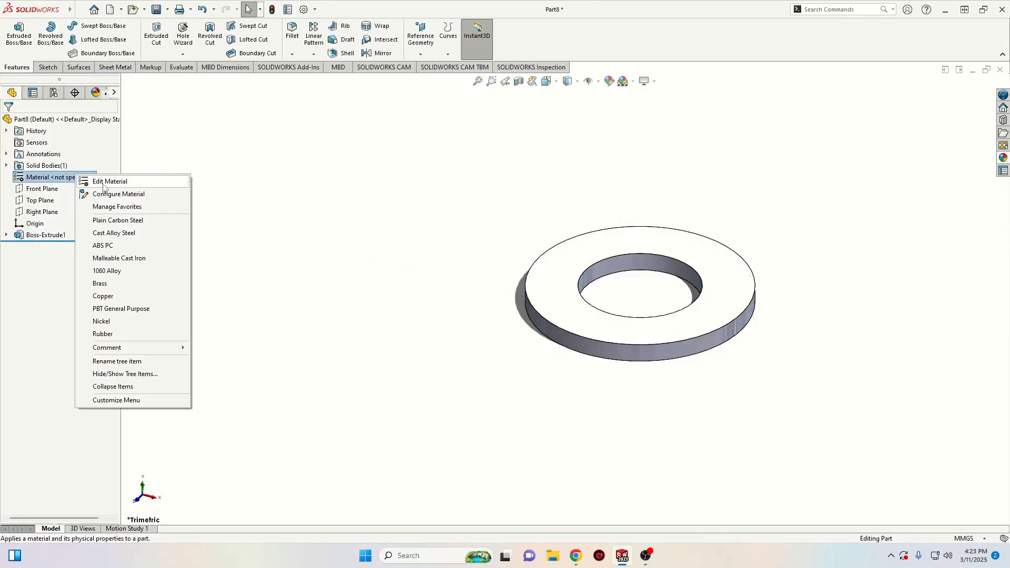
pyautogui.click(109, 181)
pyautogui.click(359, 244)
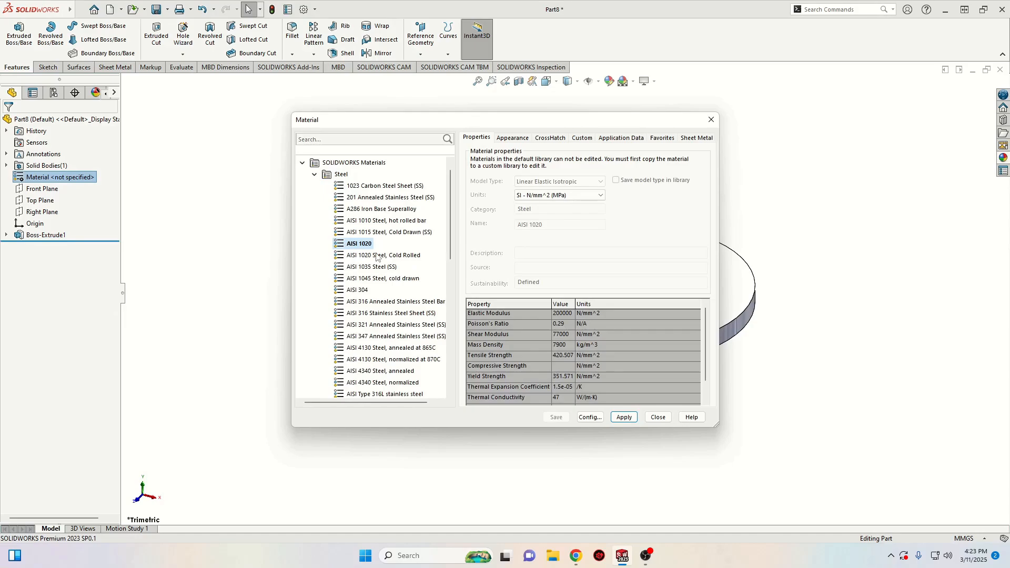
pyautogui.click(625, 417)
pyautogui.click(658, 417)
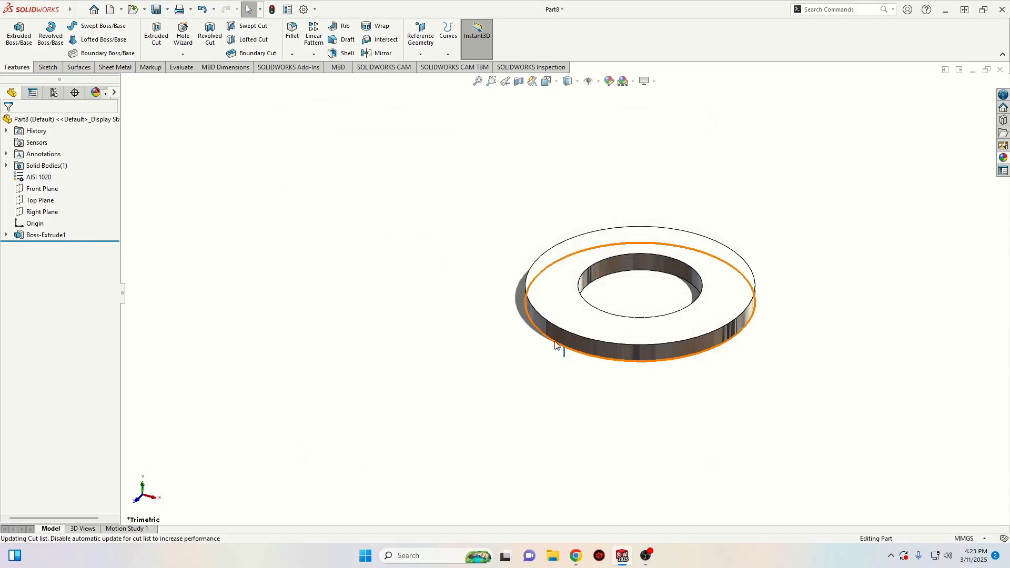
# Save the finished flat ring part to the Desktop under the file name washerq.
pyautogui.moveTo(406, 345); pyautogui.dragTo(391, 399, button='middle')
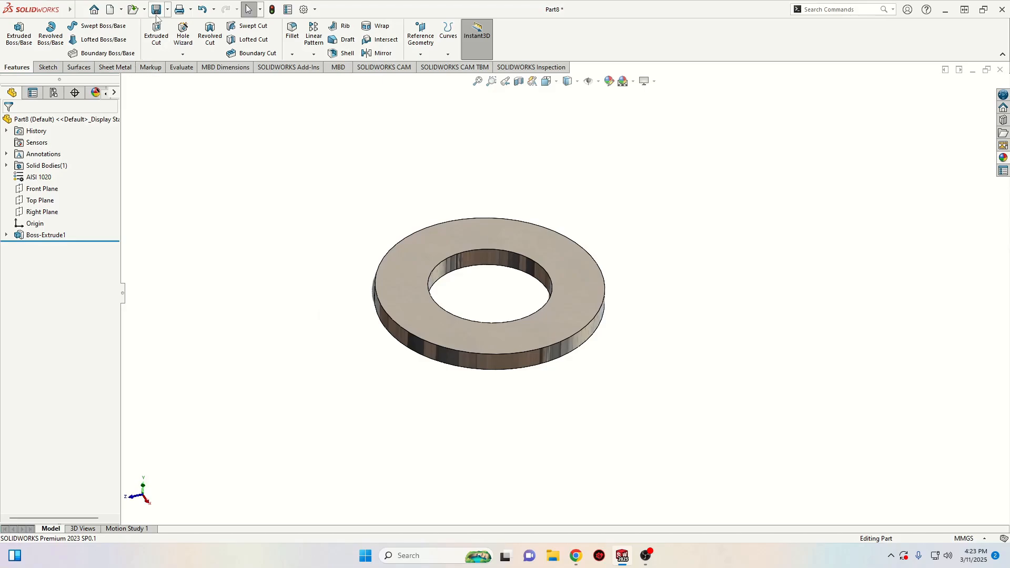
pyautogui.hotkey('ctrl', 's')
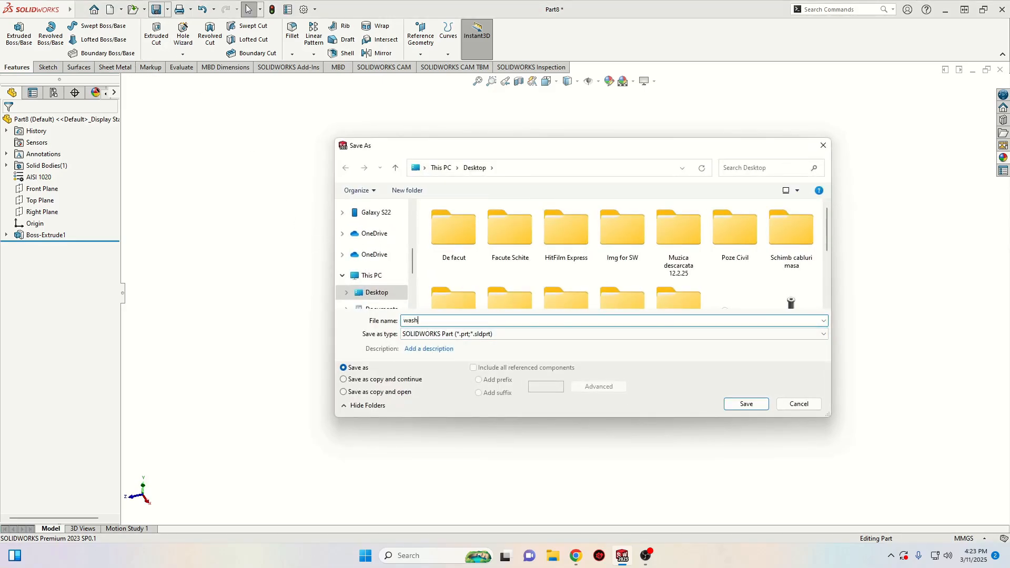
pyautogui.write('washerq')
pyautogui.press('Return')
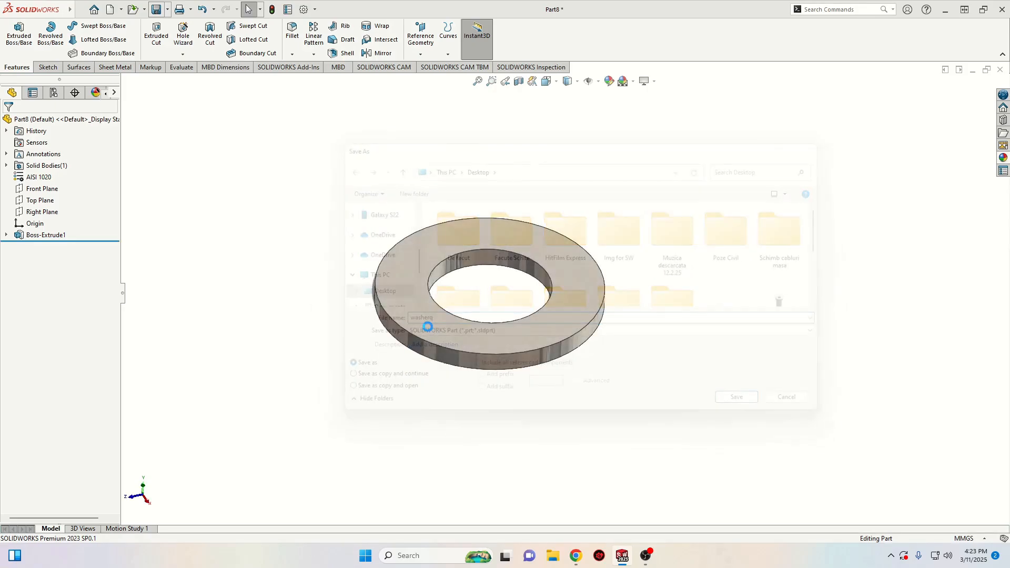
pyautogui.keyDown('ctrl'); pyautogui.moveTo(399, 293); pyautogui.dragTo(403, 356, button='middle'); pyautogui.keyUp('ctrl')
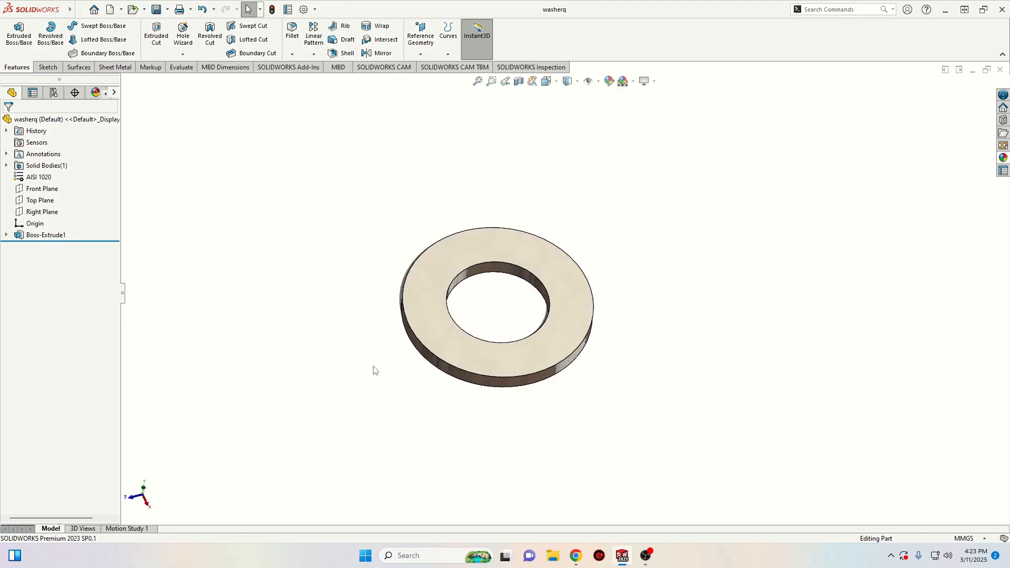
# Create a new assembly document.
pyautogui.click(112, 10)
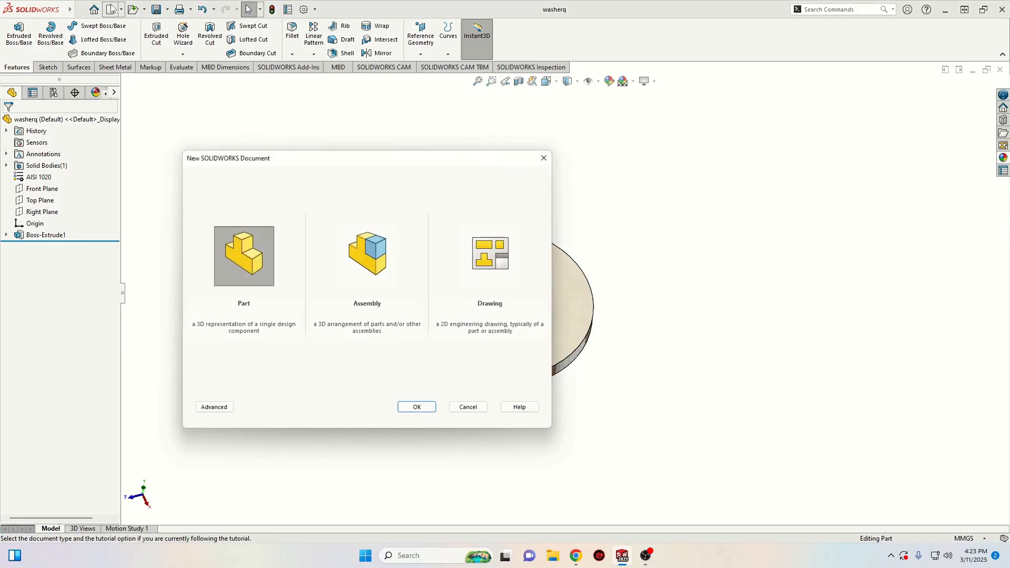
pyautogui.click(364, 251)
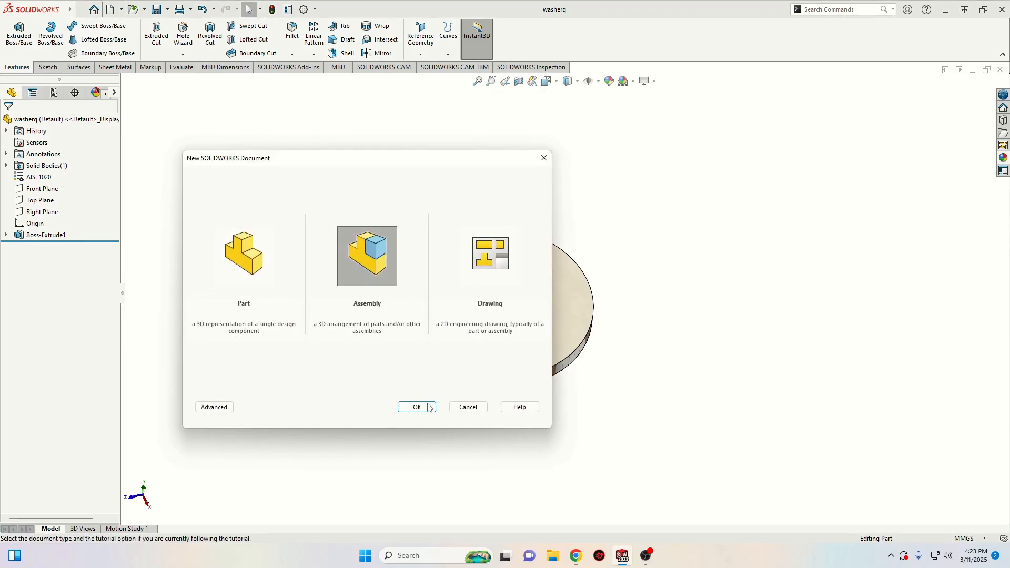
pyautogui.click(416, 407)
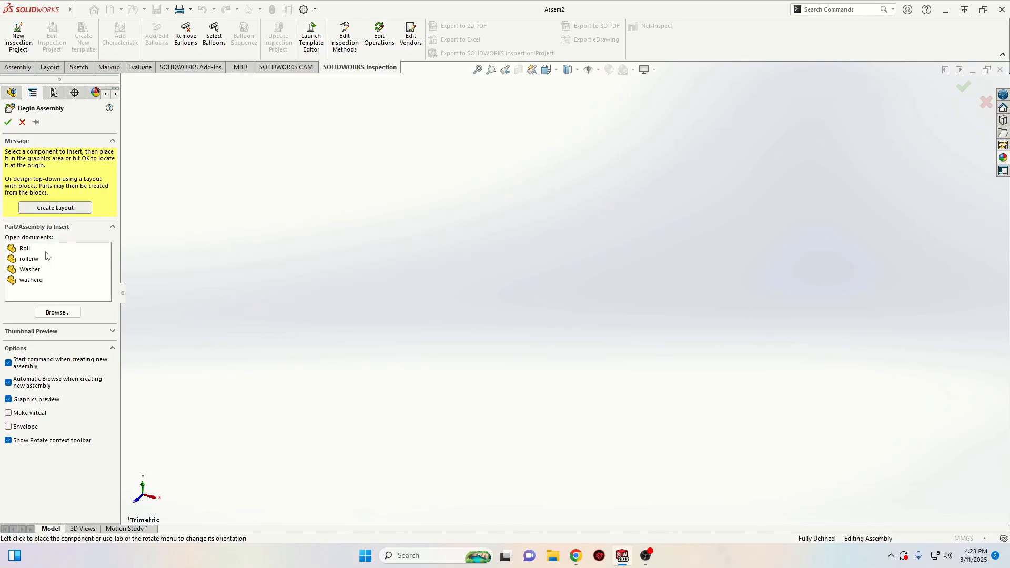
# Insert the open parts rollerw and washerq into the assembly, placing the washer beside the roller.
pyautogui.click(27, 249)
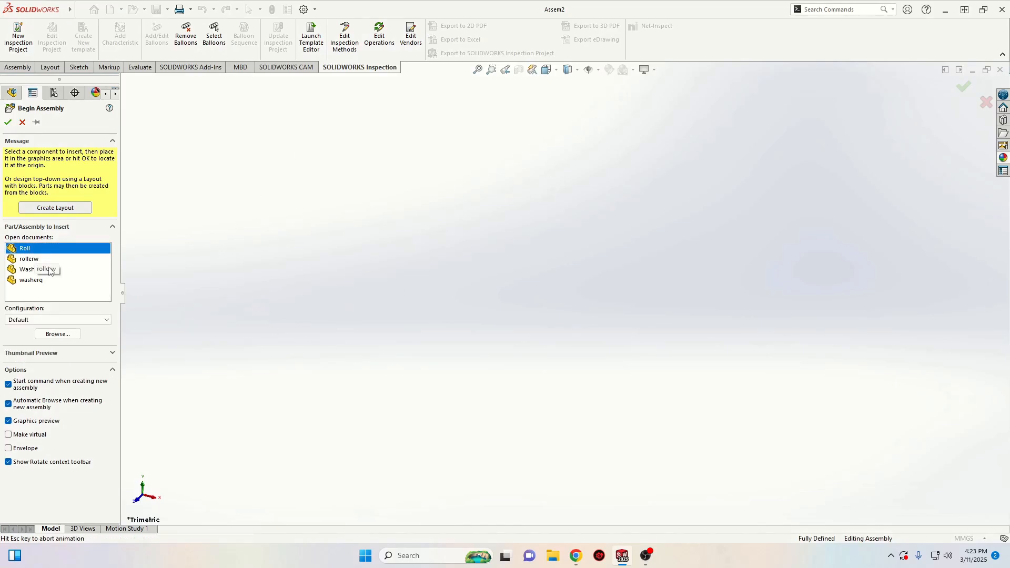
pyautogui.click(25, 253)
pyautogui.click(32, 260)
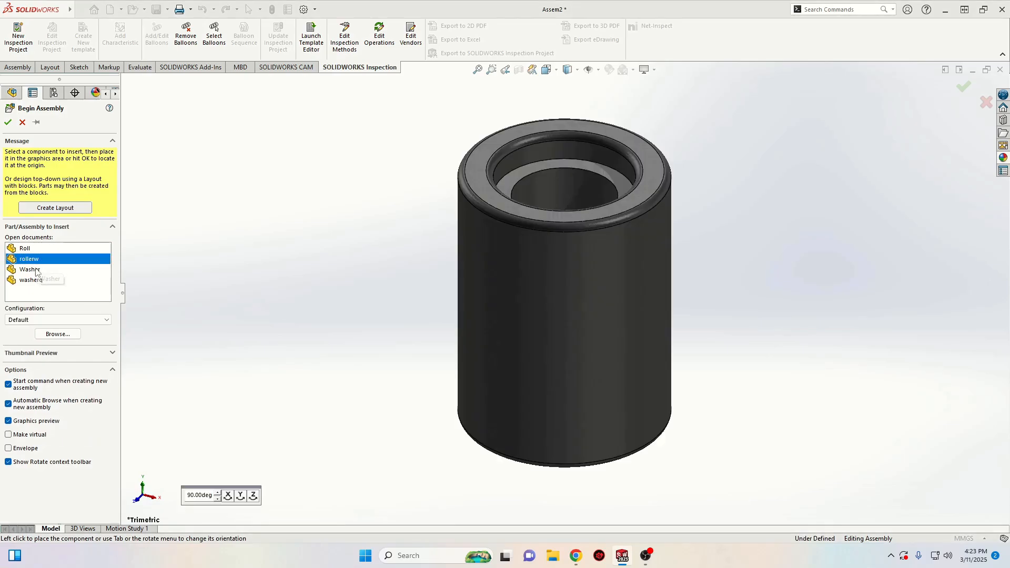
pyautogui.click(34, 270)
pyautogui.click(39, 271)
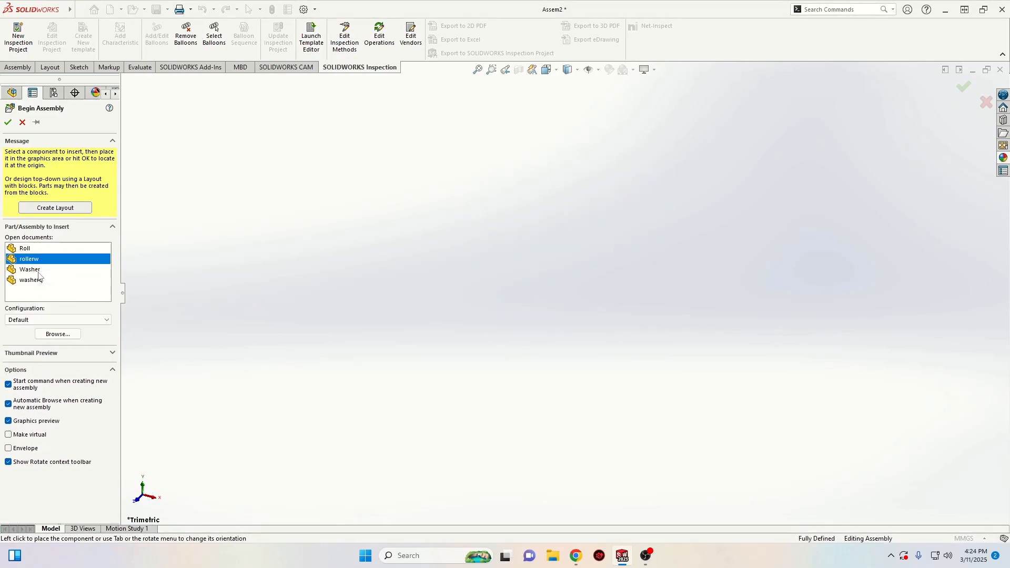
pyautogui.click(35, 281)
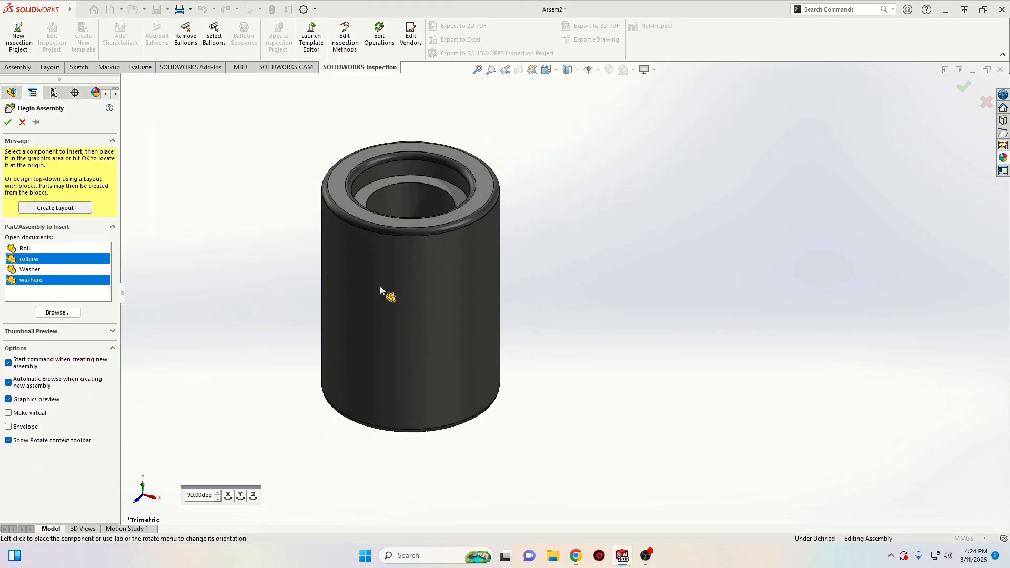
pyautogui.click(348, 286)
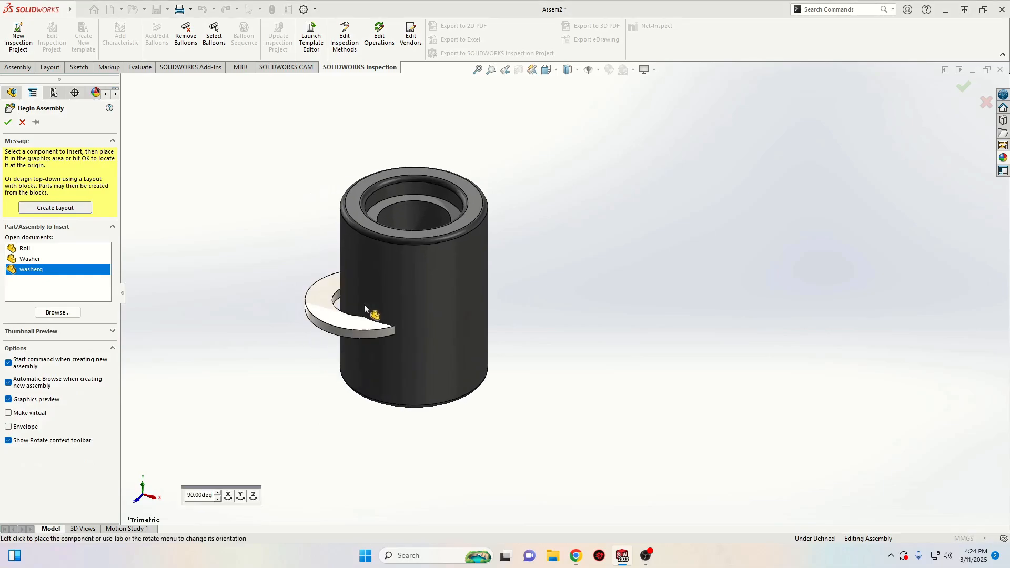
pyautogui.click(296, 223)
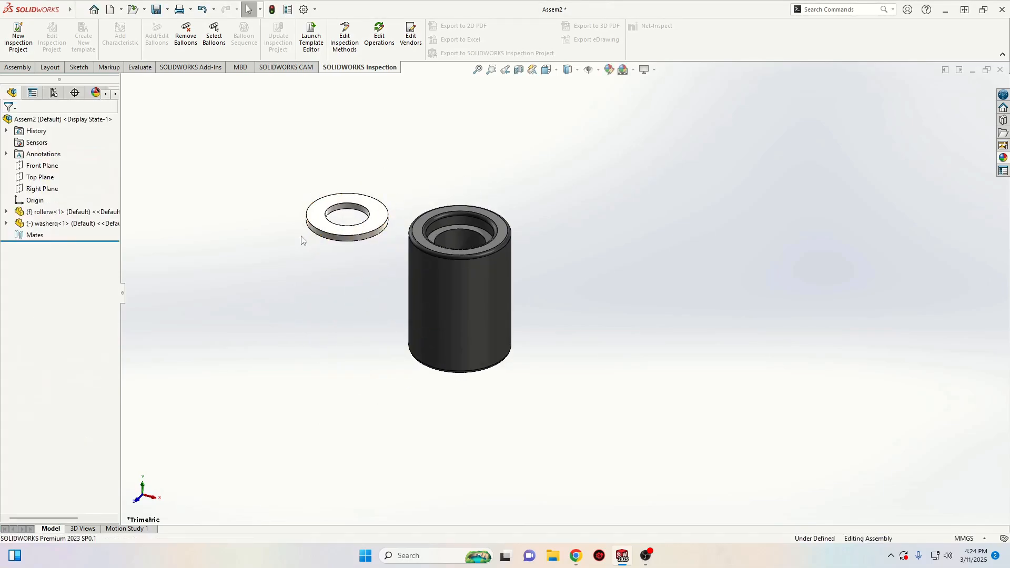
# Switch the assembly's background scene to plain white.
pyautogui.keyDown('ctrl'); pyautogui.moveTo(409, 296); pyautogui.dragTo(334, 323, button='middle'); pyautogui.keyUp('ctrl')
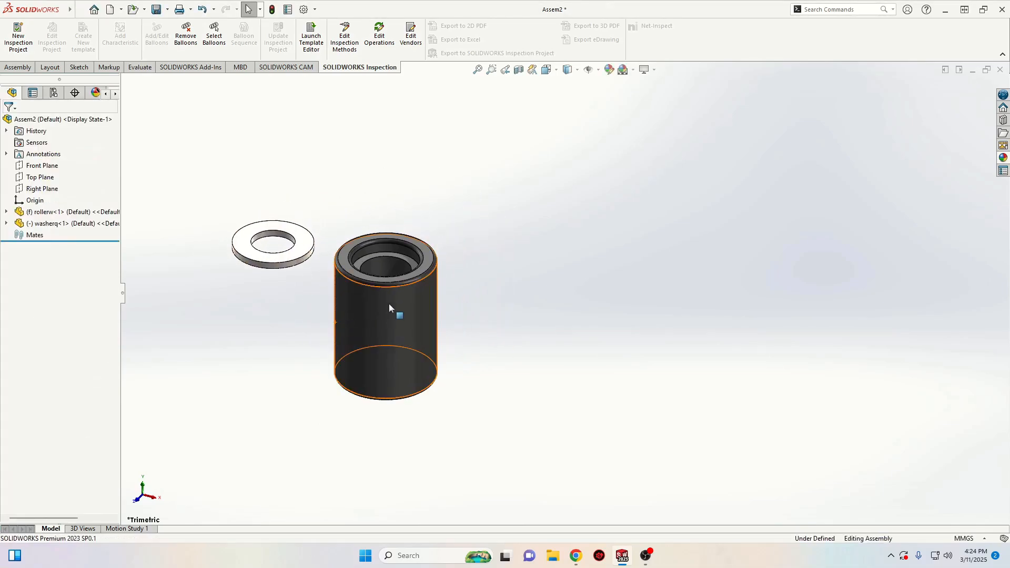
pyautogui.scroll(2, 390, 305)
pyautogui.click(633, 70)
pyautogui.click(645, 100)
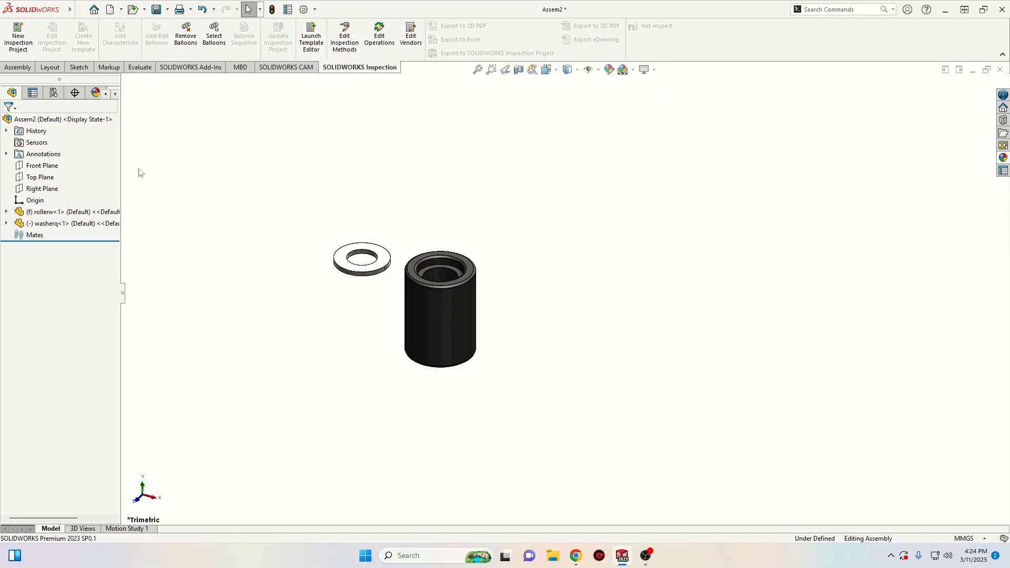
# Insert the existing parts Base1 and Bolt1 from the Desktop, placing the bracket and the bolt on opposite sides of the roller.
pyautogui.moveTo(70, 12)
pyautogui.click(141, 10)
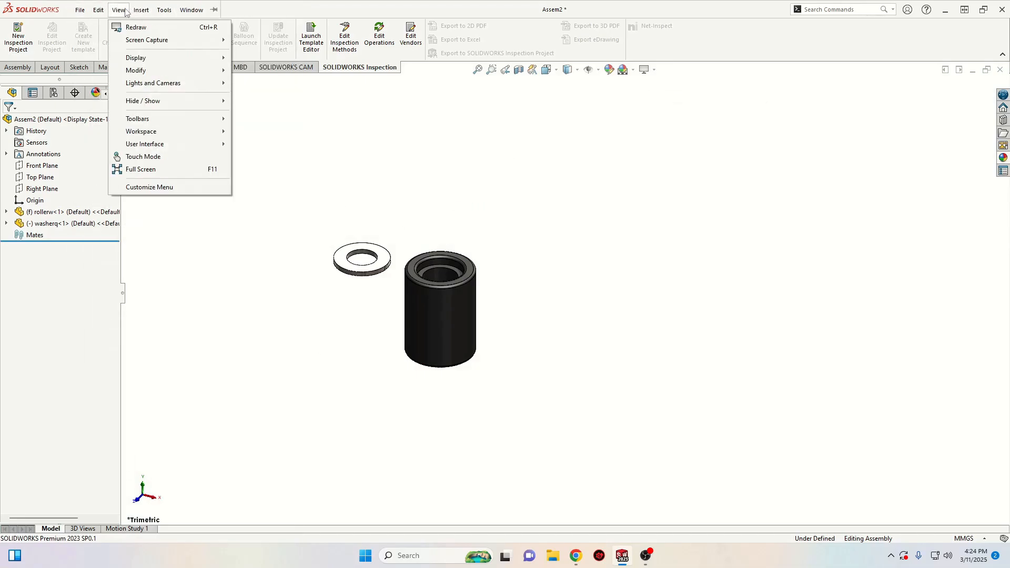
pyautogui.moveTo(141, 10)
pyautogui.moveTo(157, 27)
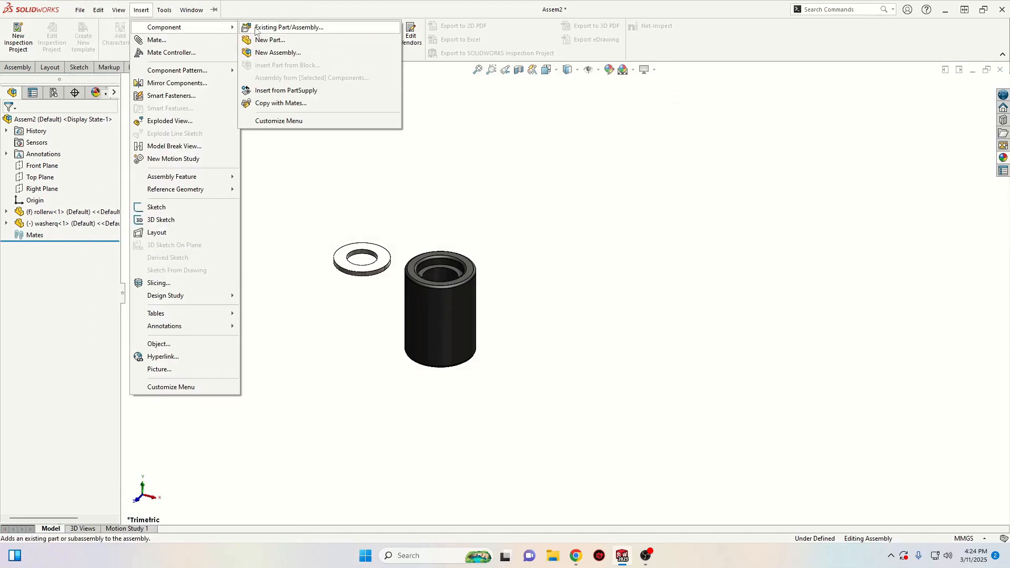
pyautogui.click(274, 26)
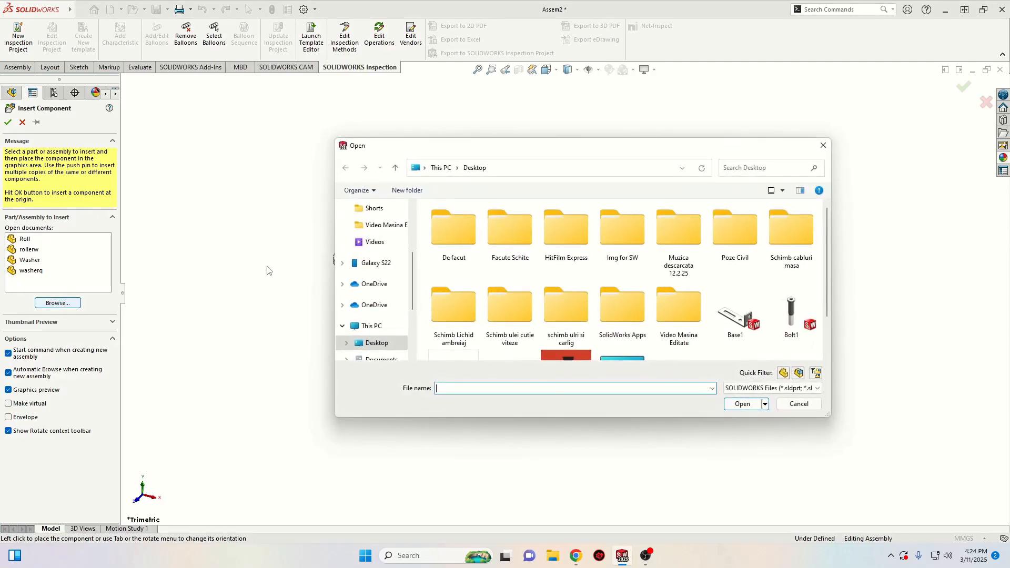
pyautogui.scroll(-2, 578, 289)
pyautogui.click(743, 263)
pyautogui.keyDown('ctrl'); pyautogui.click(792, 258); pyautogui.keyUp('ctrl')
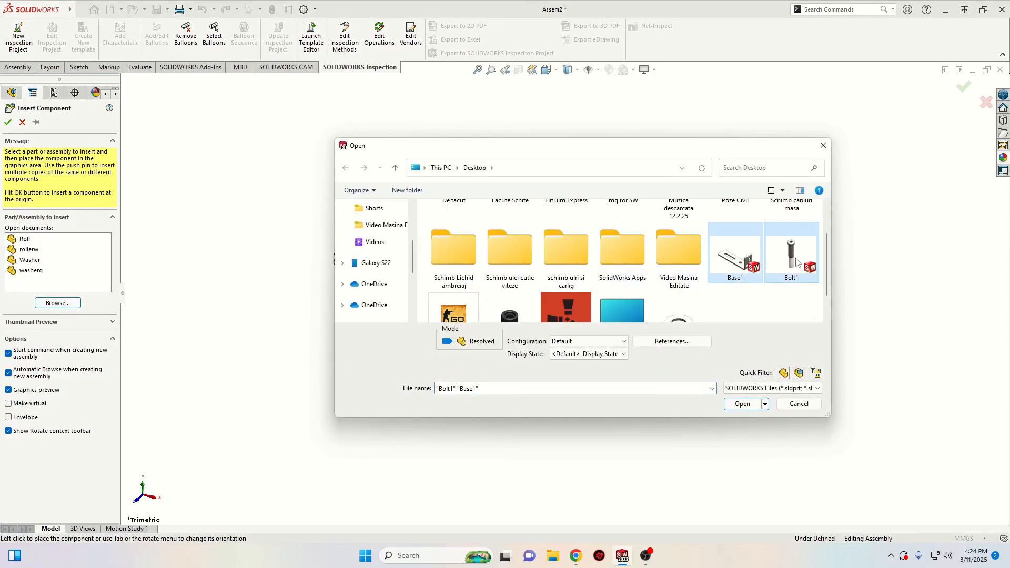
pyautogui.scroll(-1, 684, 274)
pyautogui.click(750, 408)
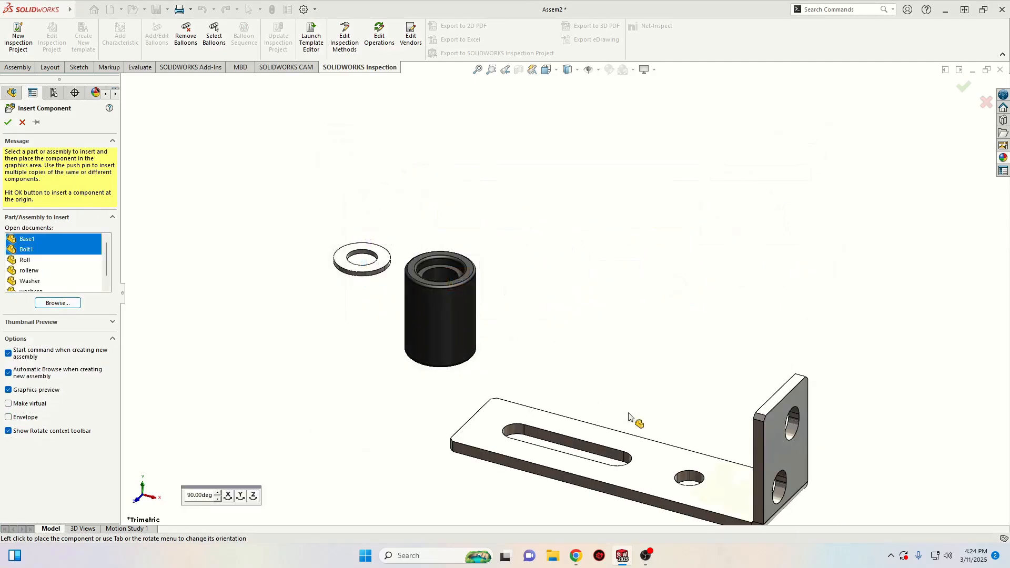
pyautogui.click(594, 210)
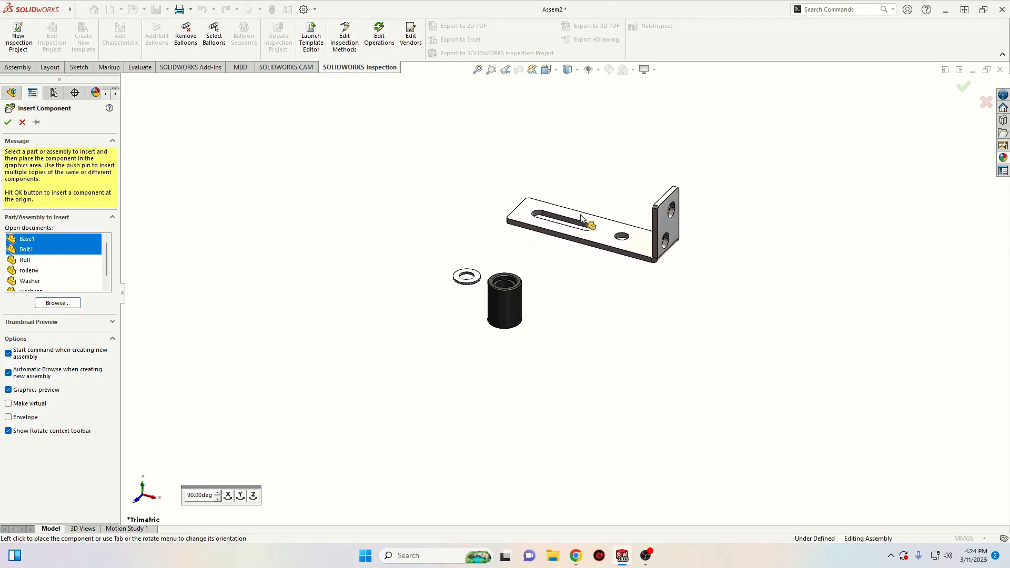
pyautogui.click(405, 226)
pyautogui.press('Escape')
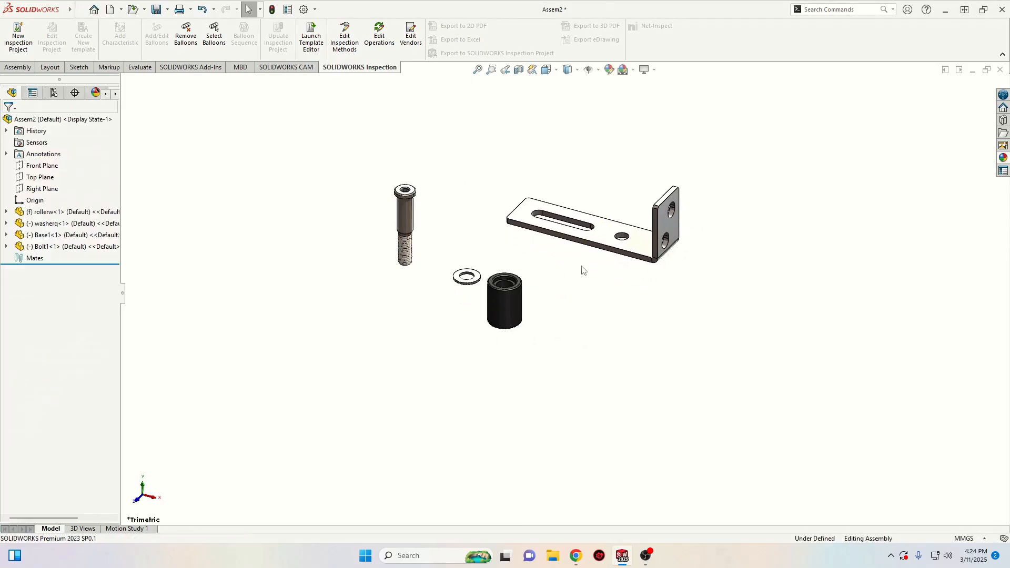
# Fix the Base1 bracket in place in the assembly.
pyautogui.scroll(-3, 581, 269)
pyautogui.rightClick(622, 208)
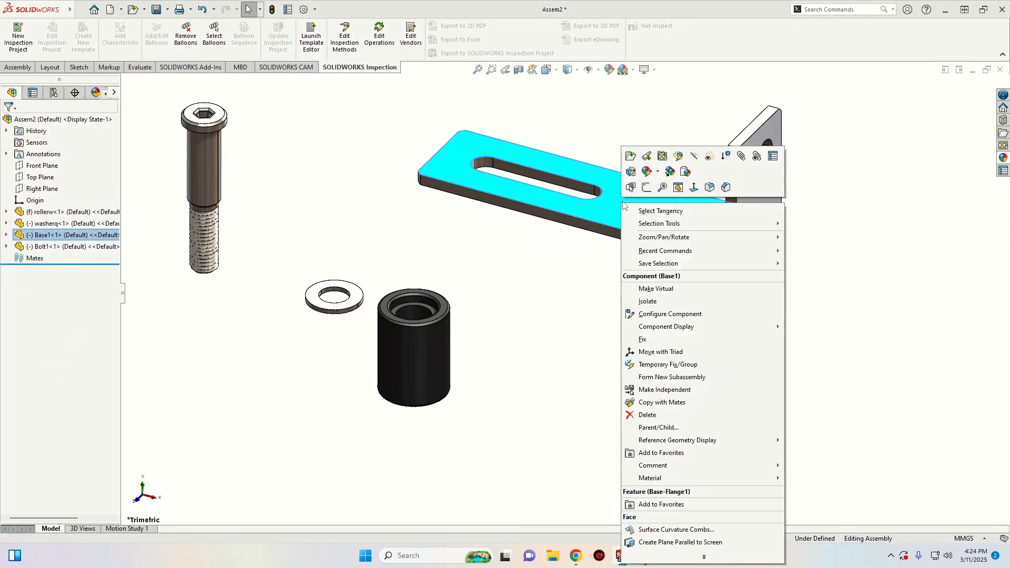
pyautogui.click(642, 339)
# Float the fixed rollerw component and move it between the bolt and the bracket, above the washer.
pyautogui.moveTo(446, 332); pyautogui.dragTo(455, 329)
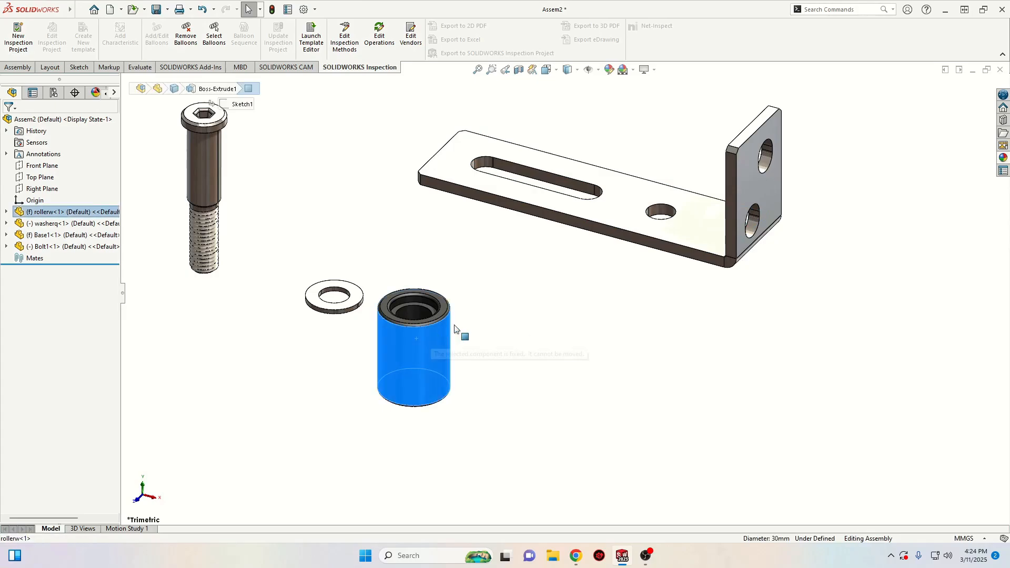
pyautogui.rightClick(406, 343)
pyautogui.click(424, 355)
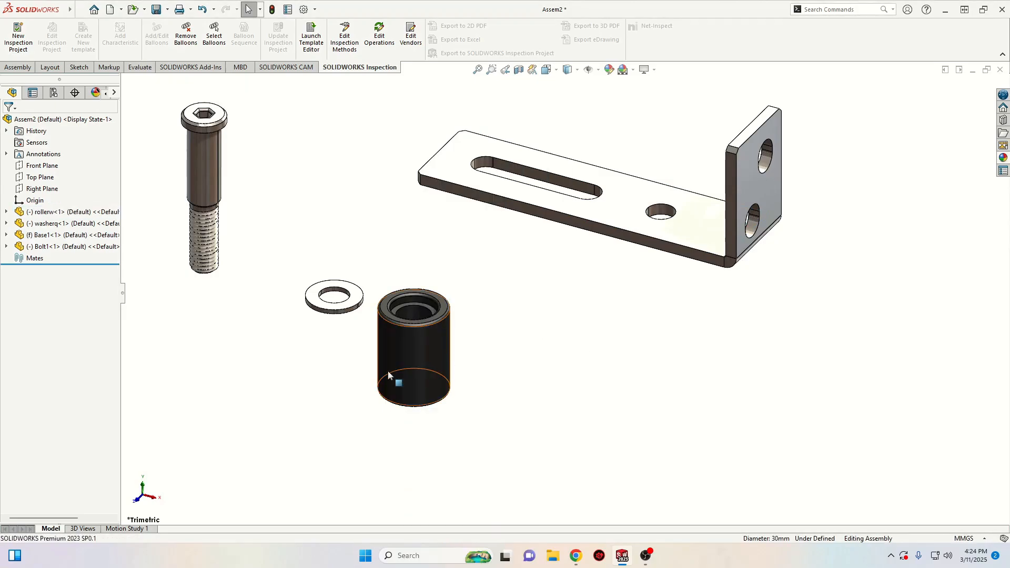
pyautogui.moveTo(403, 351); pyautogui.dragTo(336, 193)
pyautogui.press('f')
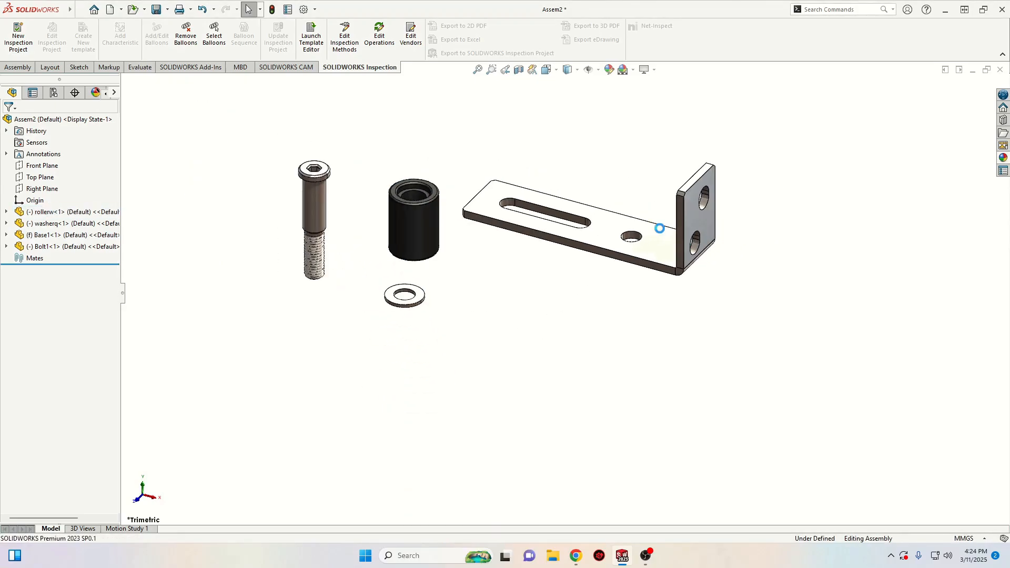
pyautogui.scroll(-1, 660, 228)
pyautogui.scroll(1, 667, 221)
pyautogui.scroll(-1, 673, 214)
pyautogui.scroll(1, 589, 220)
pyautogui.scroll(-1, 528, 212)
pyautogui.scroll(2, 494, 216)
pyautogui.scroll(-3, 455, 226)
pyautogui.scroll(1, 411, 240)
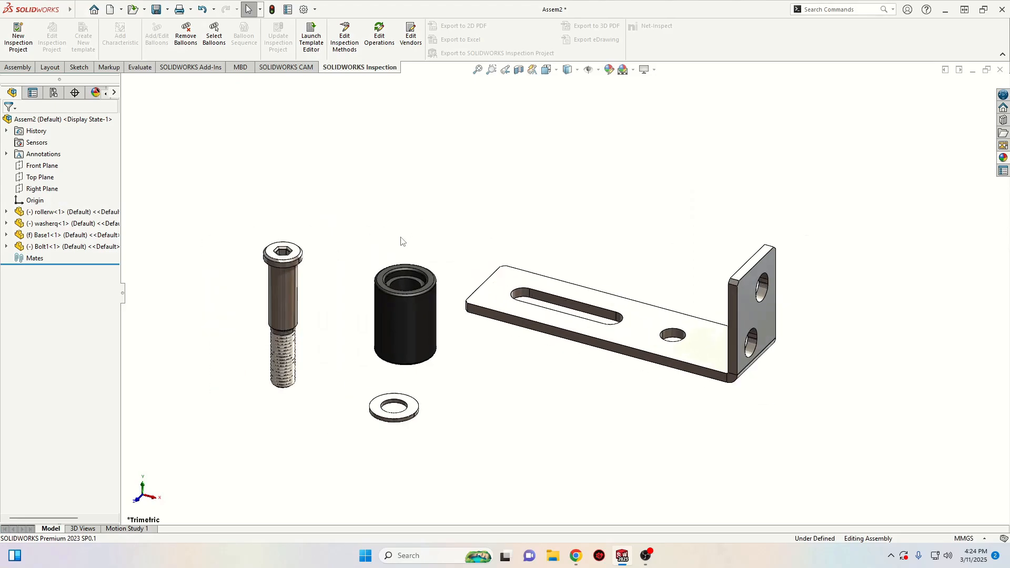
pyautogui.scroll(-2, 457, 260)
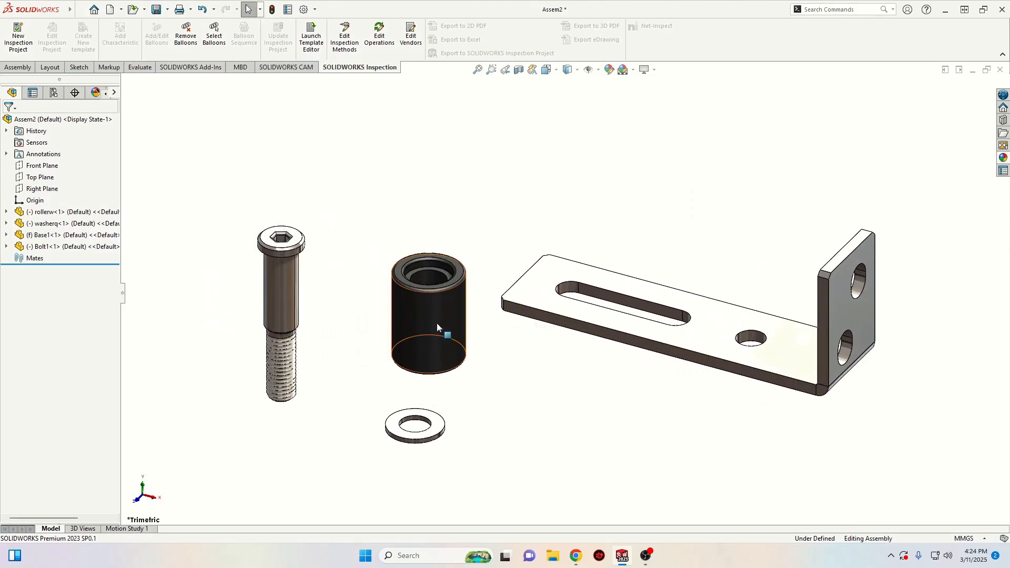
pyautogui.press('f')
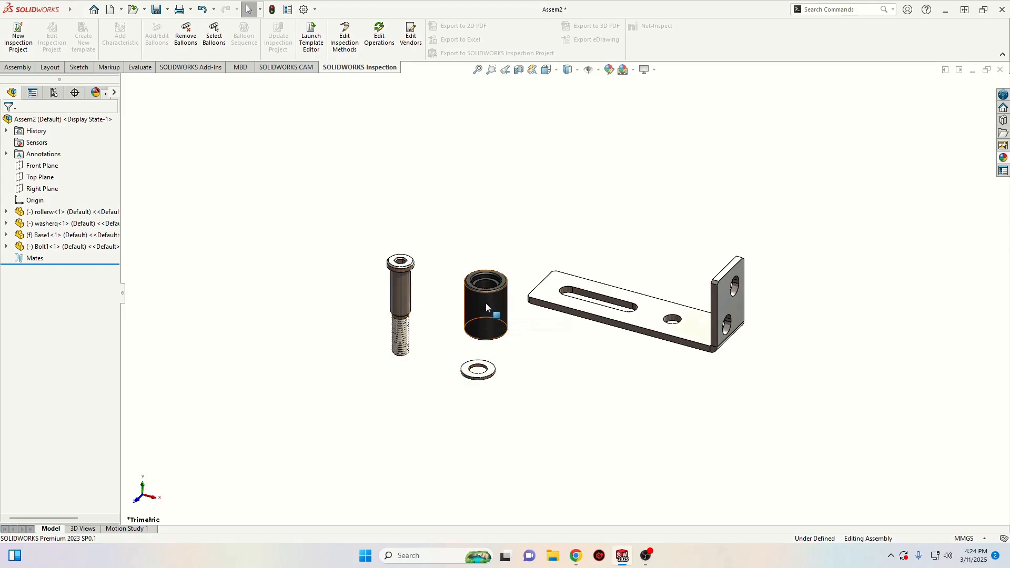
# Add a second instance of the roller and of the bolt by copying the existing components in the assembly.
pyautogui.keyDown('ctrl'); pyautogui.moveTo(486, 304); pyautogui.dragTo(396, 216); pyautogui.keyUp('ctrl')
pyautogui.keyDown('ctrl'); pyautogui.moveTo(405, 295); pyautogui.dragTo(340, 245); pyautogui.keyUp('ctrl')
pyautogui.click(486, 414)
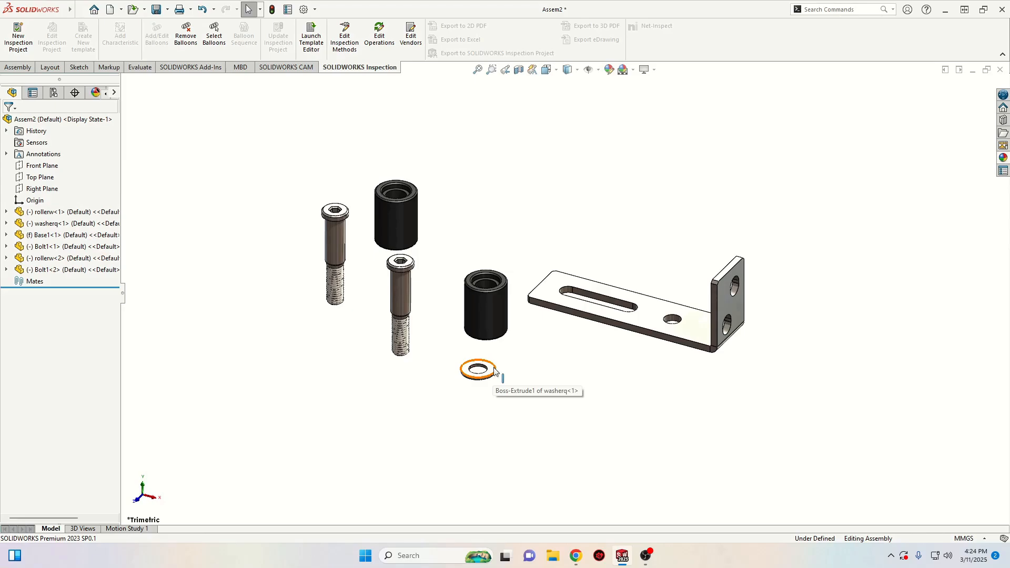
# Copy the washerq component three times, placing the copies in free space around the roller.
pyautogui.keyDown('ctrl'); pyautogui.moveTo(495, 370); pyautogui.dragTo(525, 269); pyautogui.keyUp('ctrl')
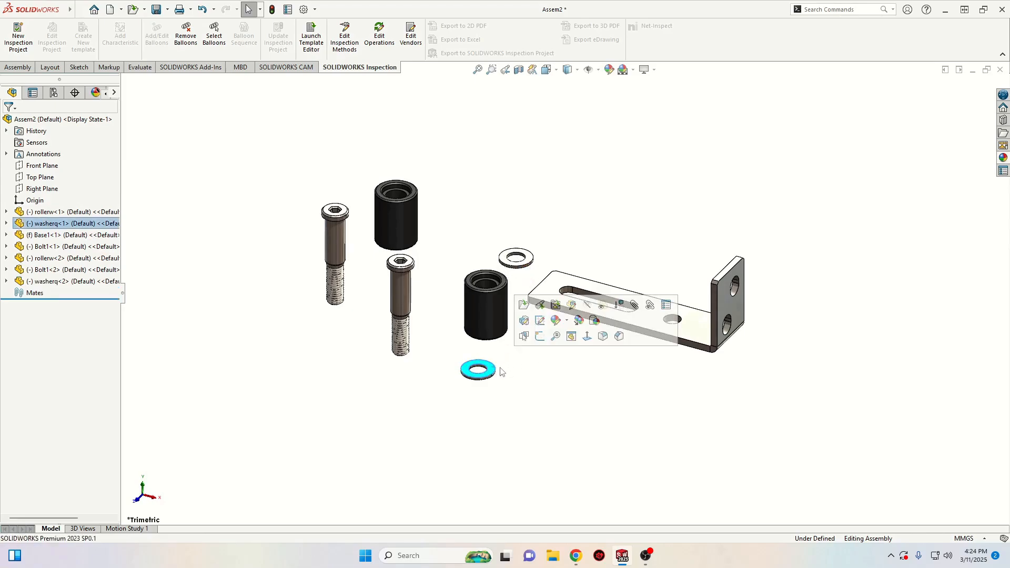
pyautogui.keyDown('ctrl'); pyautogui.moveTo(497, 371); pyautogui.dragTo(532, 427); pyautogui.keyUp('ctrl')
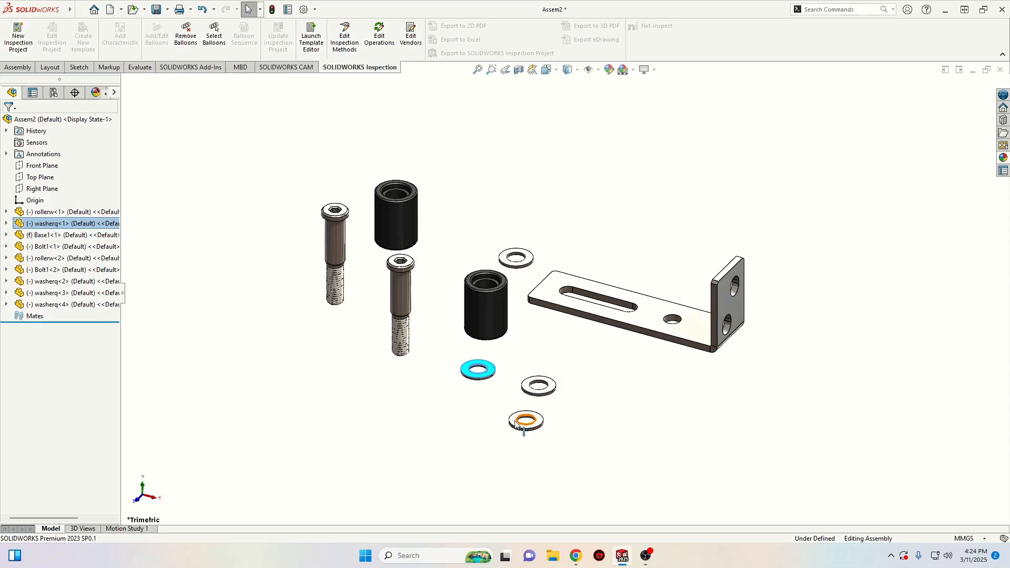
pyautogui.click(439, 422)
# Add a concentric mate between the shank of the Bolt1<1> bolt and the bore of the rollerw<1> roller.
pyautogui.scroll(-4, 625, 300)
pyautogui.scroll(2, 622, 301)
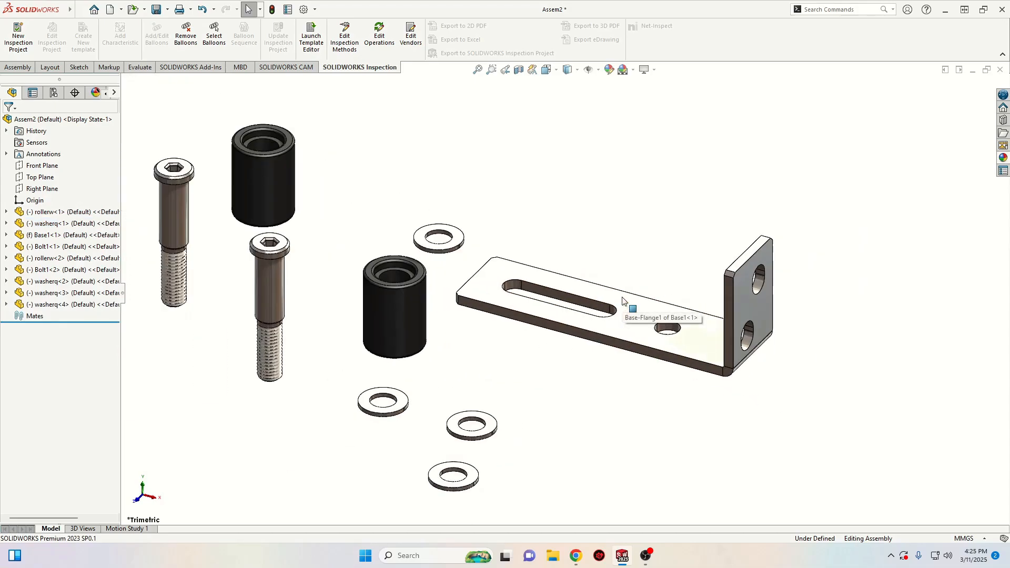
pyautogui.scroll(-3, 562, 296)
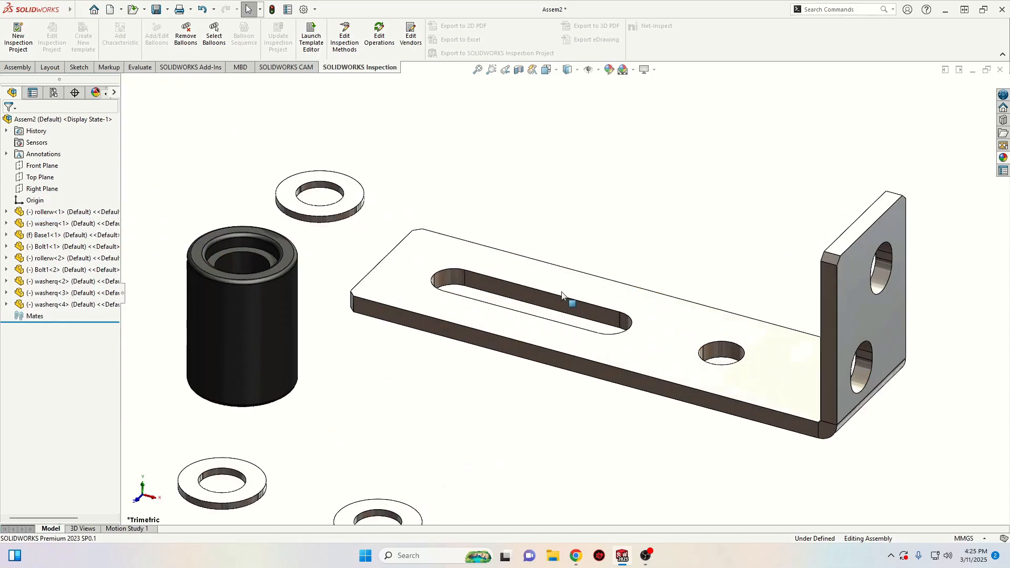
pyautogui.scroll(5, 562, 295)
pyautogui.scroll(-2, 327, 294)
pyautogui.click(334, 296)
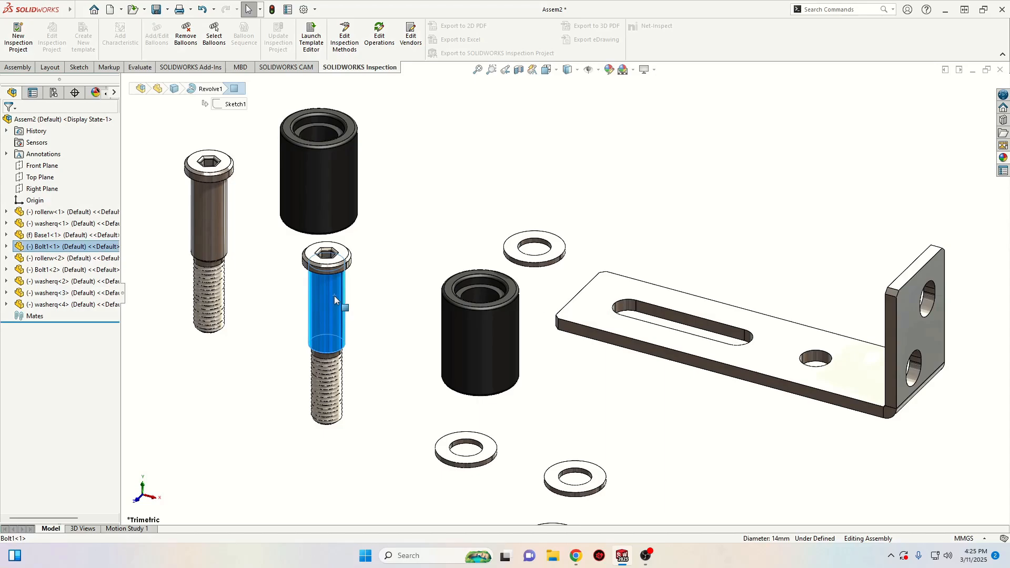
pyautogui.keyDown('ctrl'); pyautogui.click(485, 300); pyautogui.keyUp('ctrl')
pyautogui.click(554, 289)
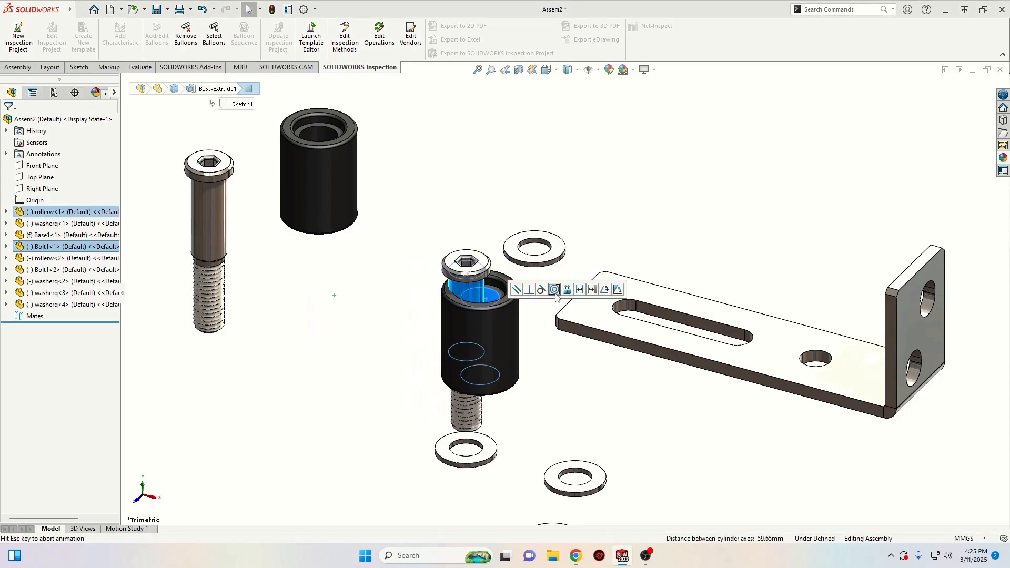
# Add a coincident mate between the underside of the bolt head and the recessed face inside the roller's upper end.
pyautogui.scroll(-5, 496, 283)
pyautogui.scroll(-5, 496, 283)
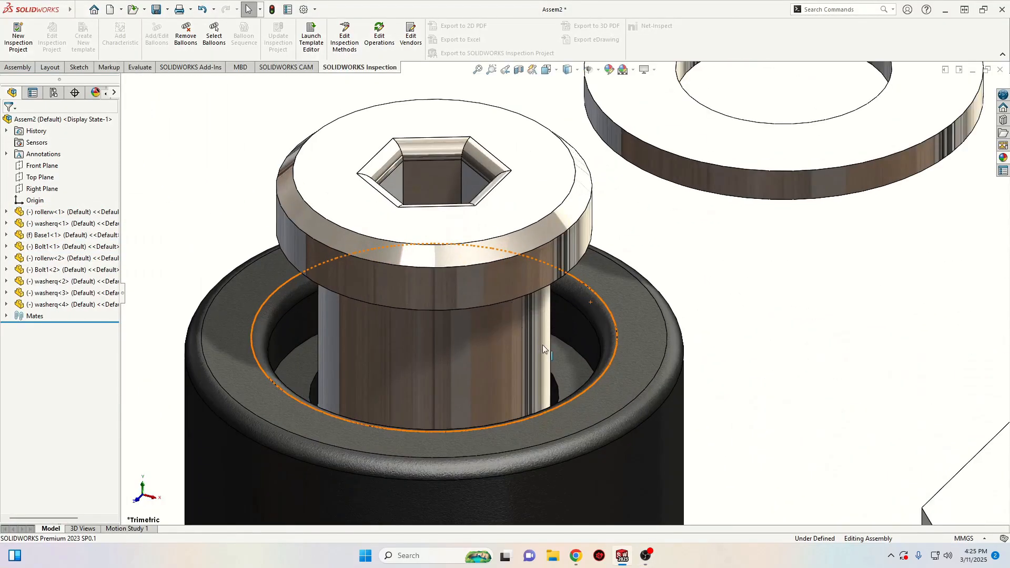
pyautogui.click(547, 358)
pyautogui.moveTo(484, 377); pyautogui.dragTo(442, 247, button='middle')
pyautogui.keyDown('ctrl'); pyautogui.click(301, 310); pyautogui.keyUp('ctrl')
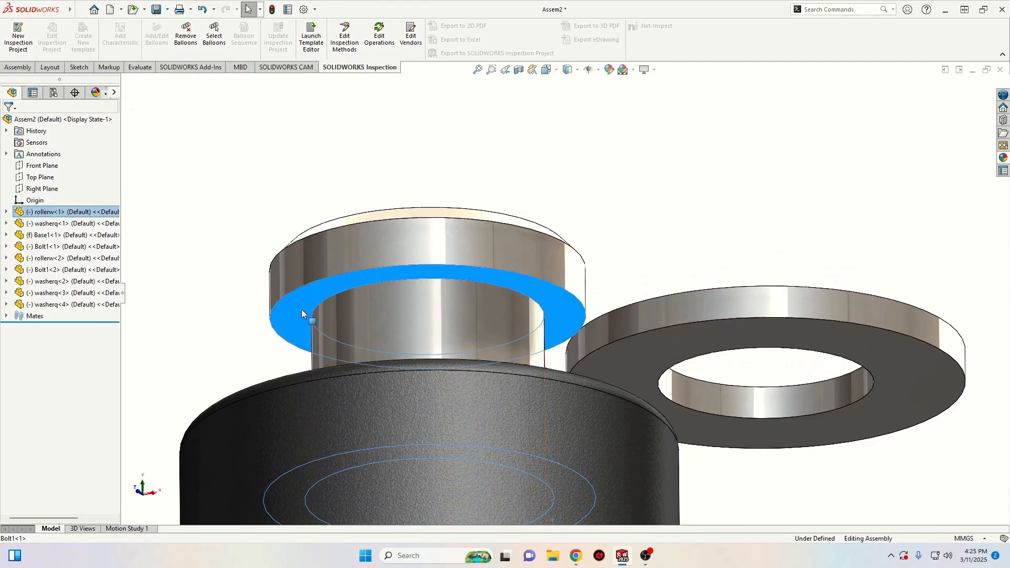
pyautogui.click(331, 303)
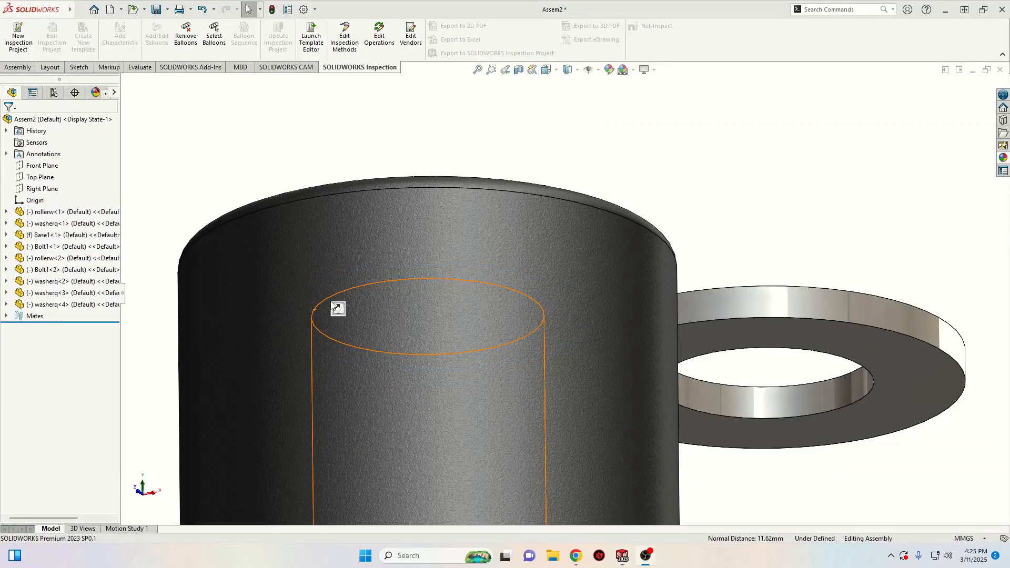
# Make the washerq<1> washer concentric with the outer cylindrical face of the roller.
pyautogui.scroll(6, 337, 308)
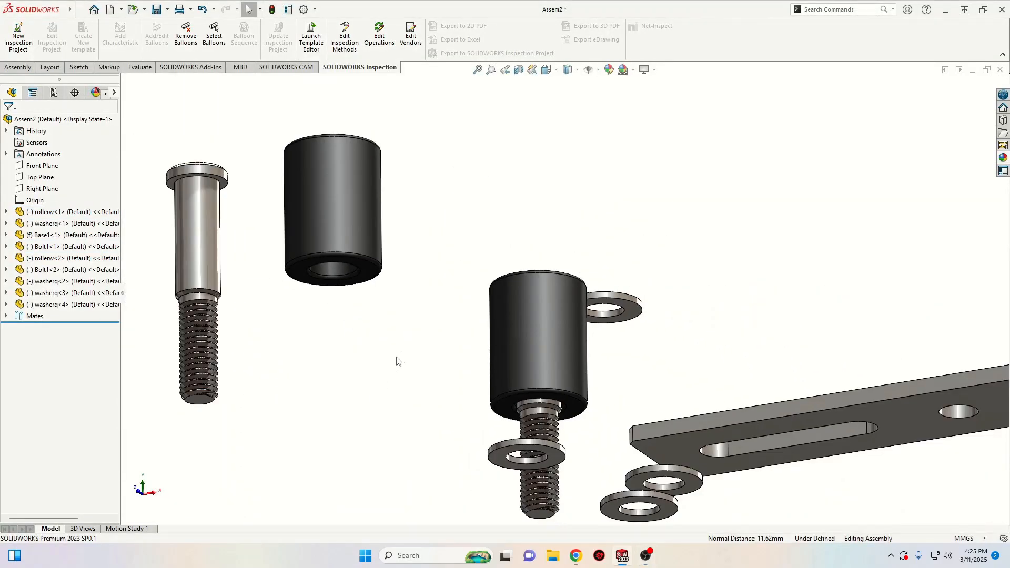
pyautogui.moveTo(397, 361); pyautogui.dragTo(401, 449, button='middle')
pyautogui.scroll(-6, 579, 381)
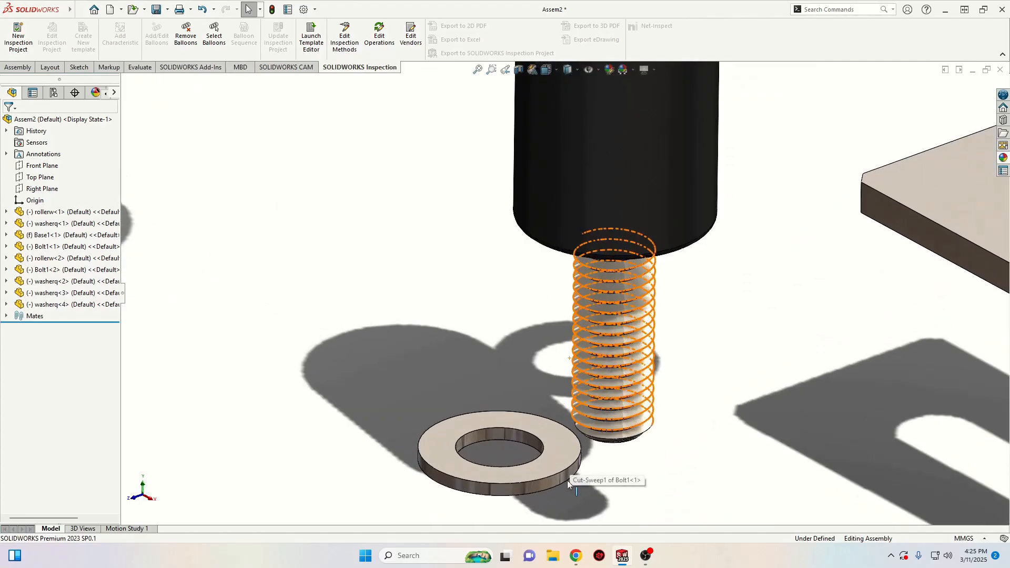
pyautogui.click(568, 475)
pyautogui.keyDown('ctrl'); pyautogui.click(607, 220); pyautogui.keyUp('ctrl')
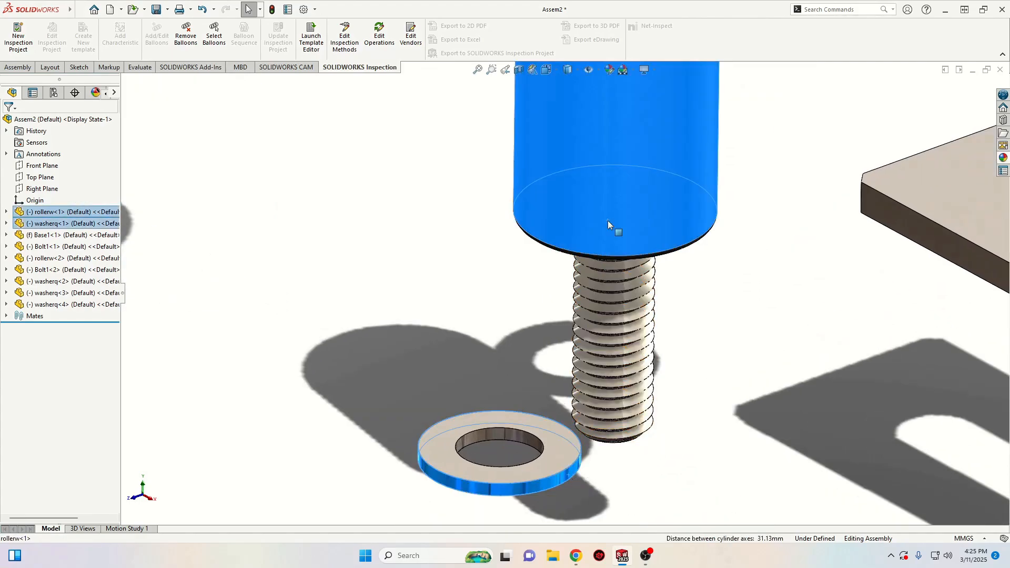
pyautogui.click(675, 212)
pyautogui.click(423, 343)
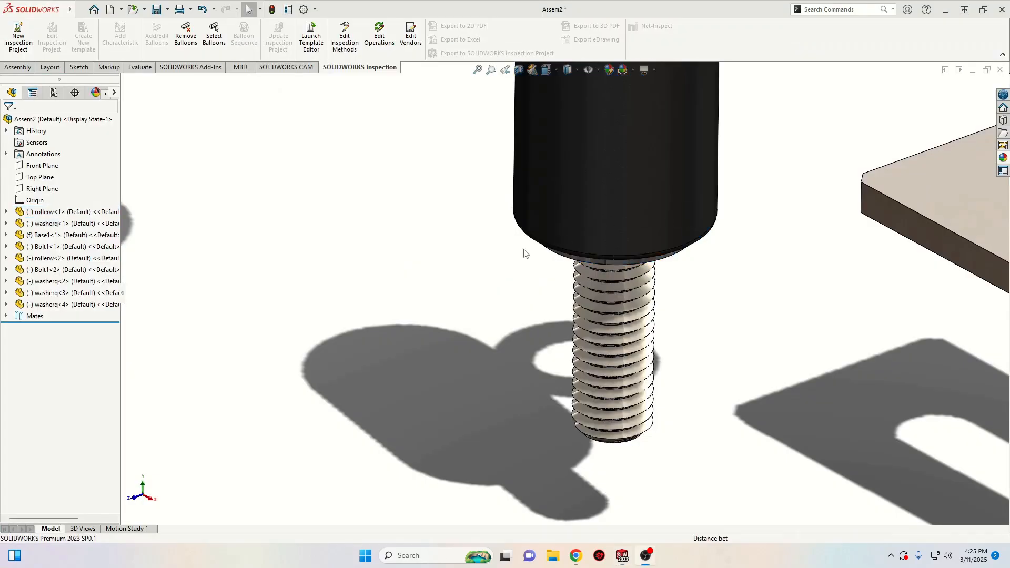
# Slide the washer down the bolt thread and make its underside coincident with the upper face of the bracket's slotted flange.
pyautogui.moveTo(571, 285); pyautogui.dragTo(577, 208, button='middle')
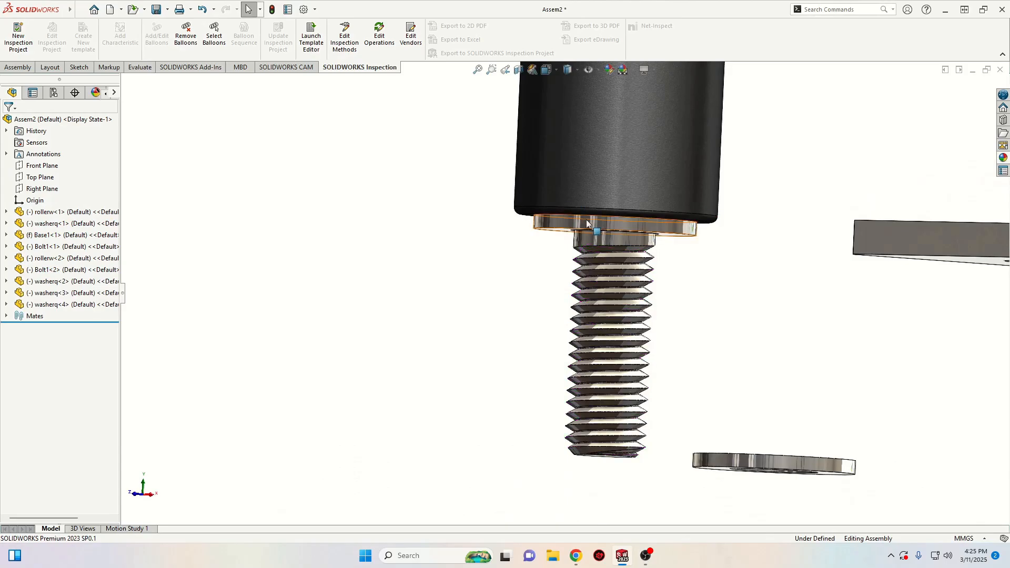
pyautogui.moveTo(585, 232); pyautogui.dragTo(581, 345)
pyautogui.click(793, 221)
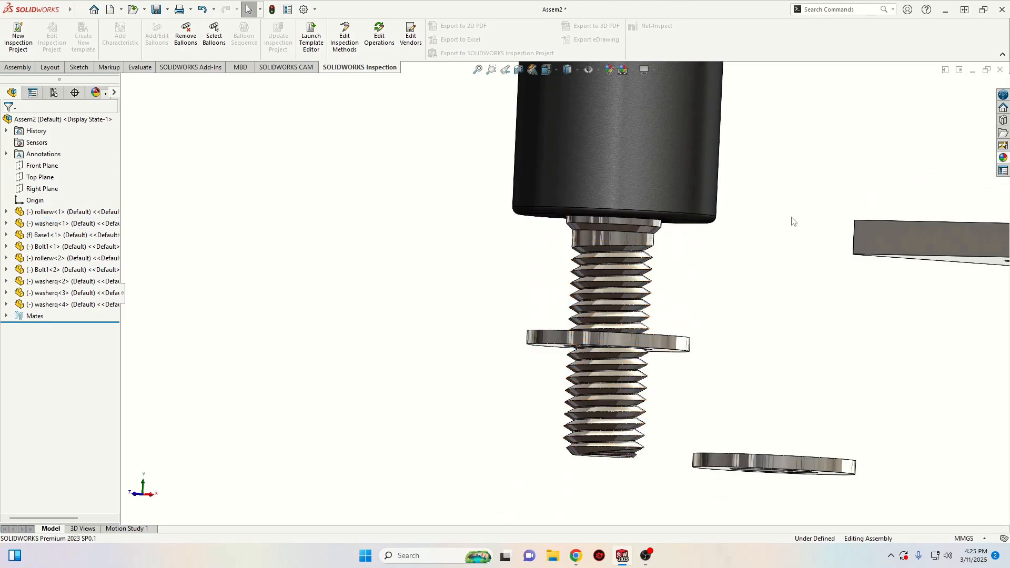
pyautogui.scroll(3, 825, 216)
pyautogui.scroll(1, 826, 216)
pyautogui.scroll(-1, 822, 224)
pyautogui.moveTo(536, 375); pyautogui.dragTo(545, 308, button='middle')
pyautogui.click(534, 332)
pyautogui.moveTo(673, 317); pyautogui.dragTo(747, 337, button='middle')
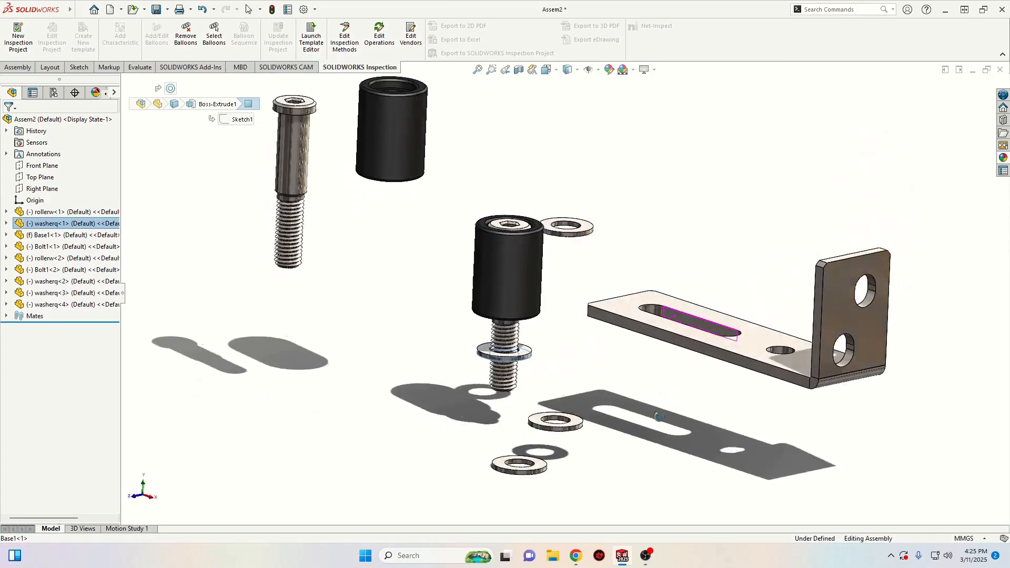
pyautogui.keyDown('ctrl'); pyautogui.click(750, 339); pyautogui.keyUp('ctrl')
pyautogui.click(779, 330)
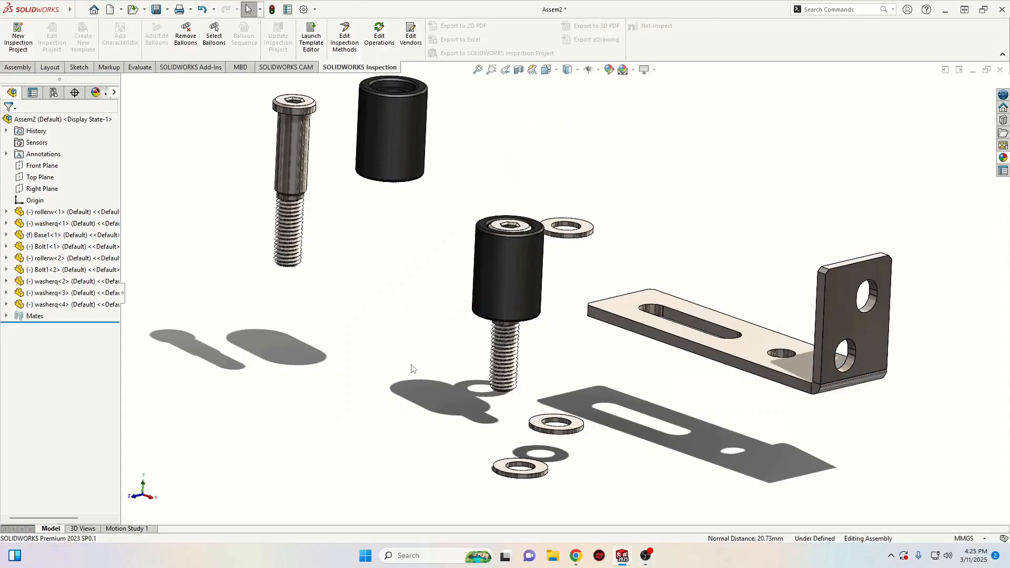
# Move the bolted roller over the bracket and make it concentric with the round hole in the slotted flange.
pyautogui.moveTo(412, 368); pyautogui.dragTo(454, 373, button='middle')
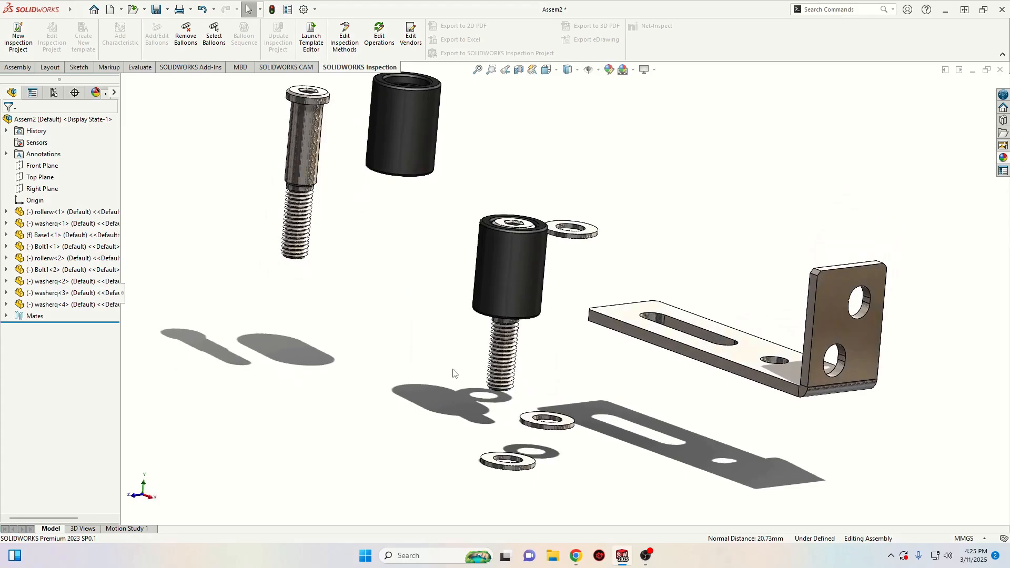
pyautogui.moveTo(519, 261); pyautogui.dragTo(801, 247)
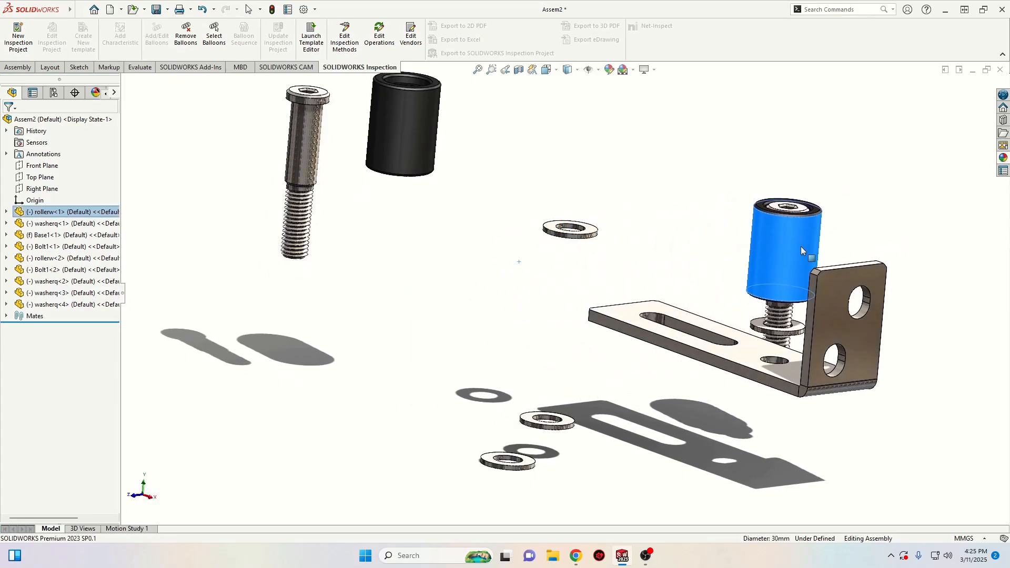
pyautogui.click(610, 435)
pyautogui.scroll(-4, 817, 280)
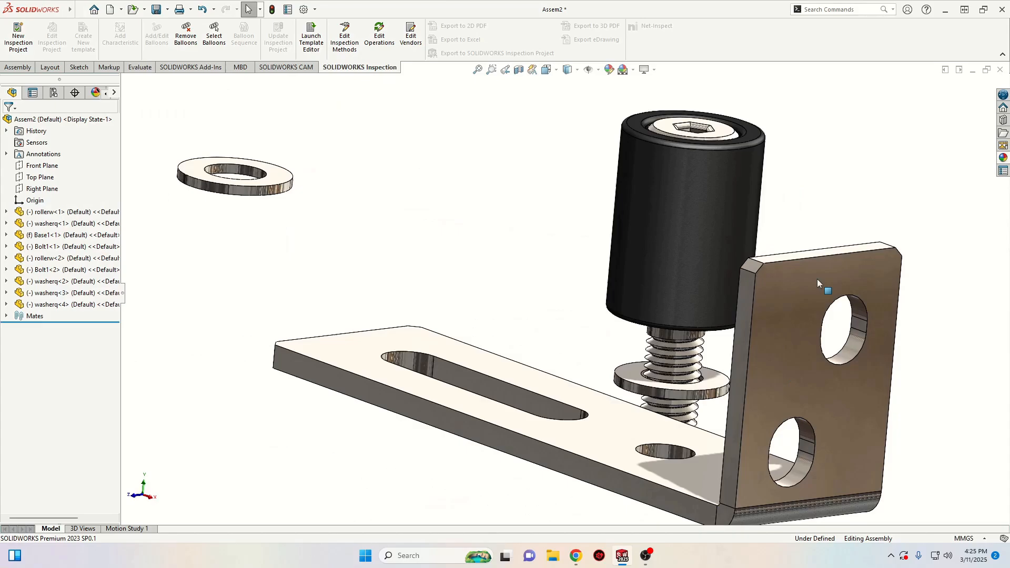
pyautogui.click(684, 246)
pyautogui.keyDown('ctrl'); pyautogui.click(674, 452); pyautogui.keyUp('ctrl')
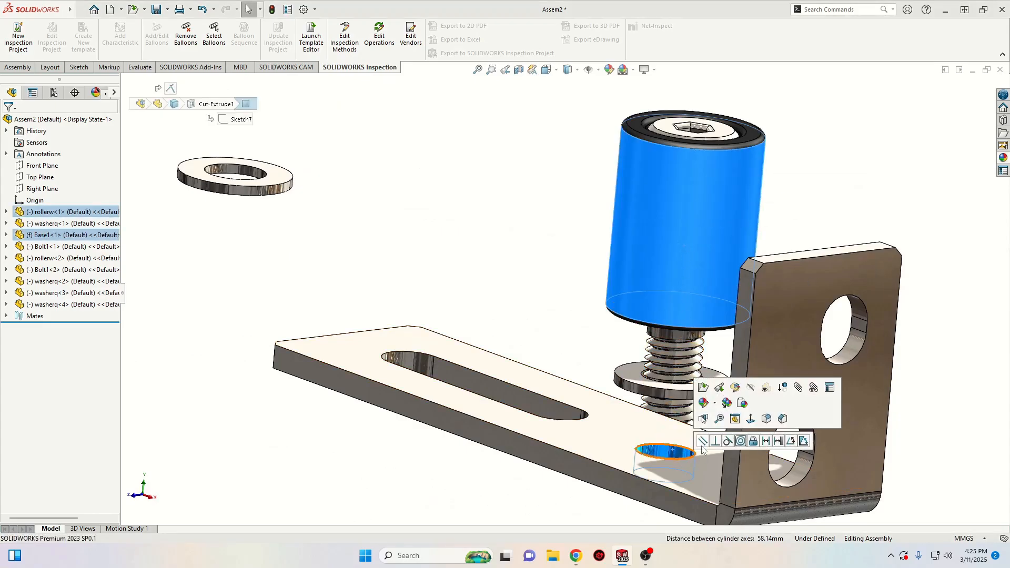
pyautogui.click(740, 441)
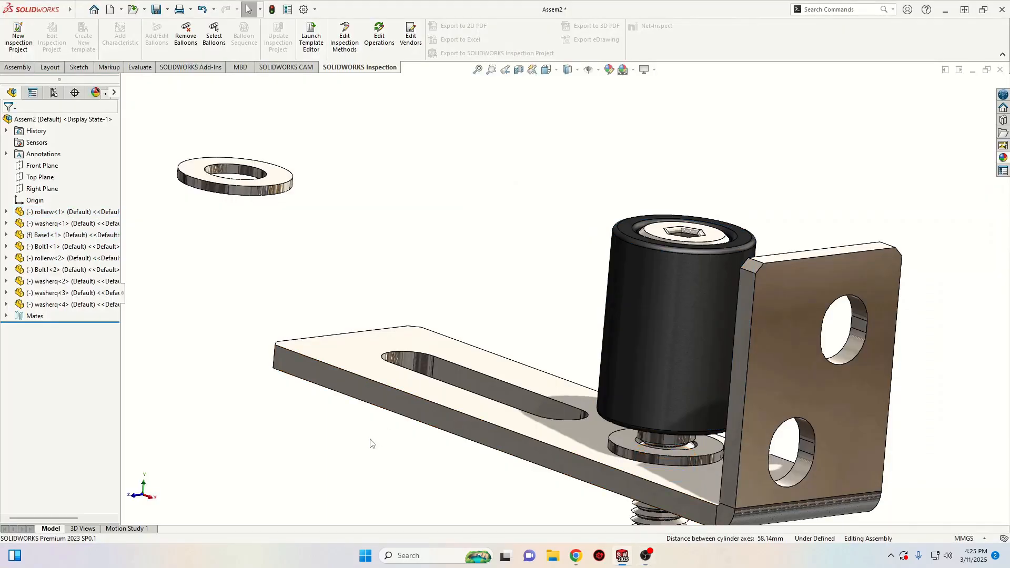
# Raise the roller along its axis and make the washerq<3> washer concentric with the roller's outer face.
pyautogui.moveTo(682, 339); pyautogui.dragTo(681, 267)
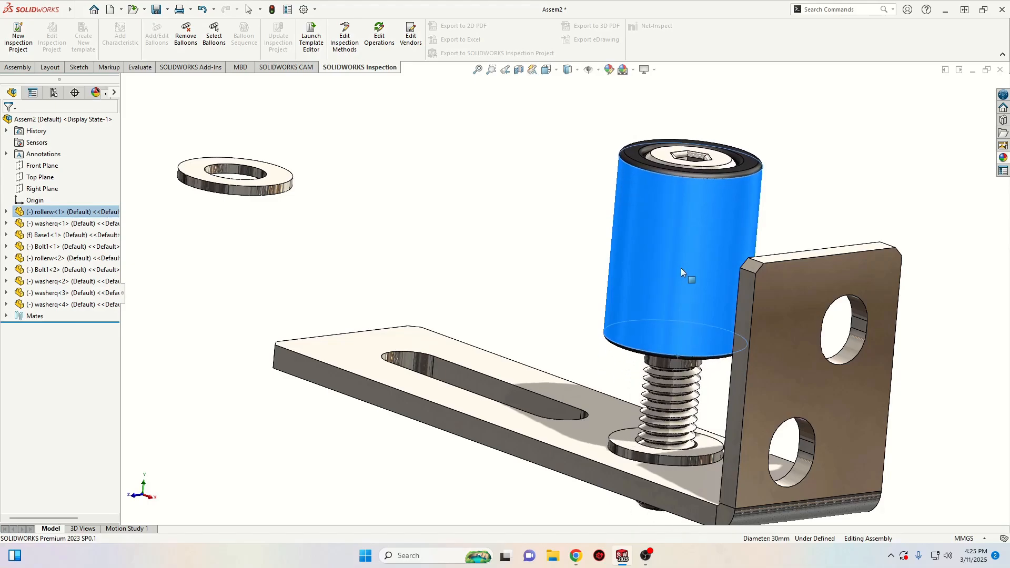
pyautogui.press('z')
pyautogui.press('z')
pyautogui.moveTo(452, 344); pyautogui.dragTo(646, 403, button='middle')
pyautogui.scroll(-5, 646, 404)
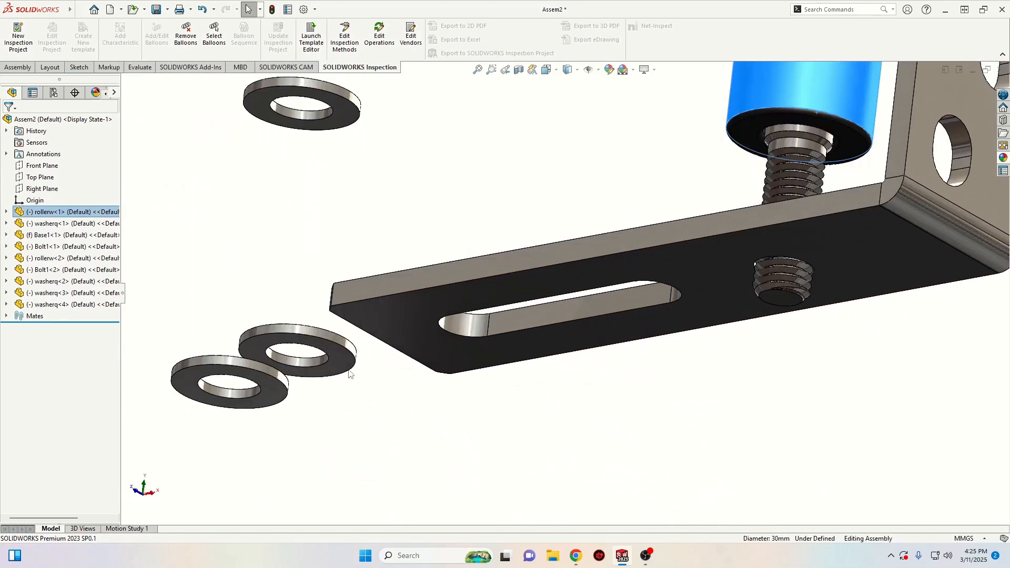
pyautogui.click(337, 340)
pyautogui.scroll(2, 680, 326)
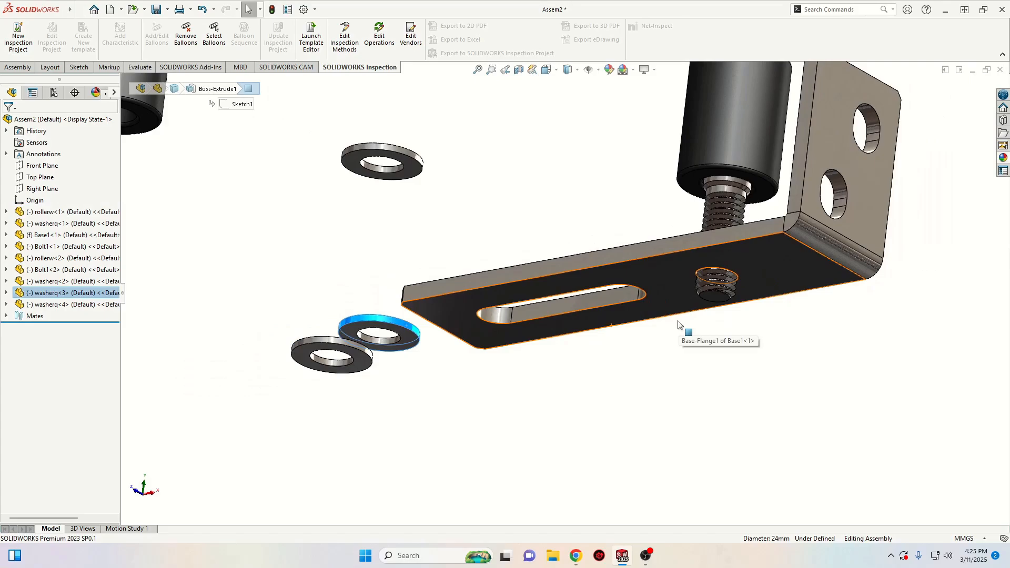
pyautogui.keyDown('ctrl'); pyautogui.click(718, 134); pyautogui.keyUp('ctrl')
pyautogui.click(787, 126)
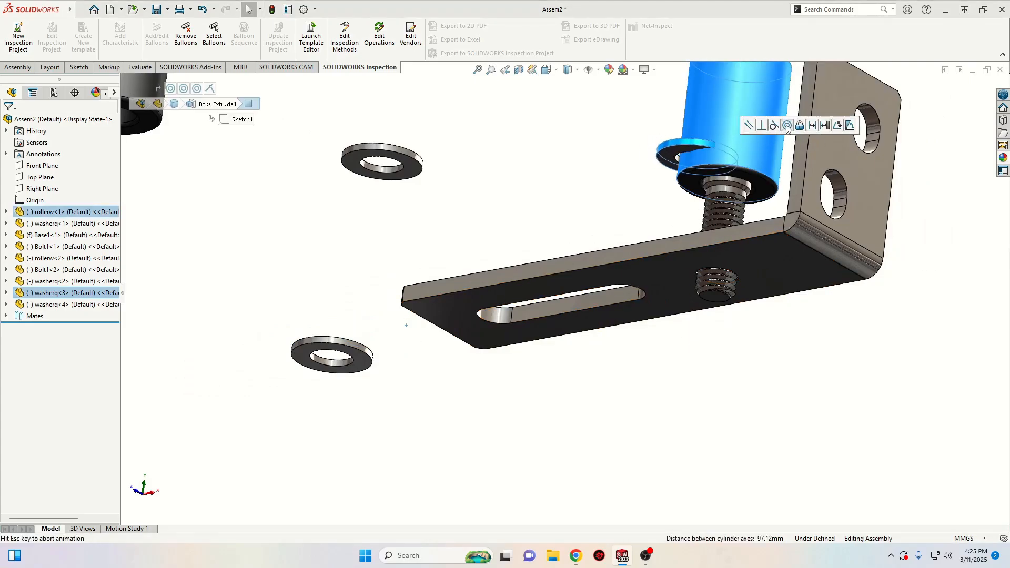
# Slide the roller farther up and make the upper face of washerq<3> coincident with the underside of the bracket's slotted flange.
pyautogui.moveTo(617, 378); pyautogui.dragTo(605, 458, button='middle')
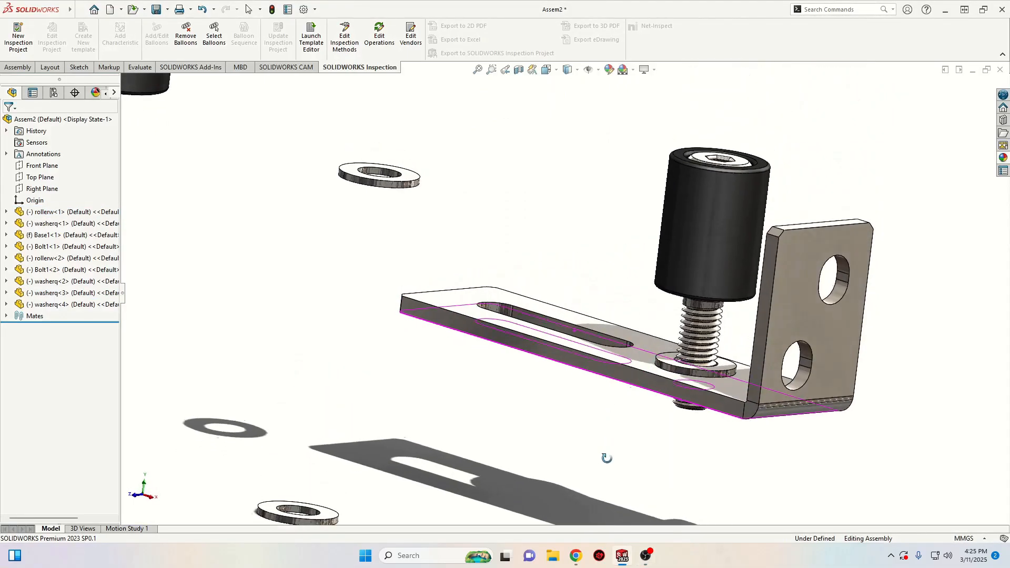
pyautogui.click(727, 196)
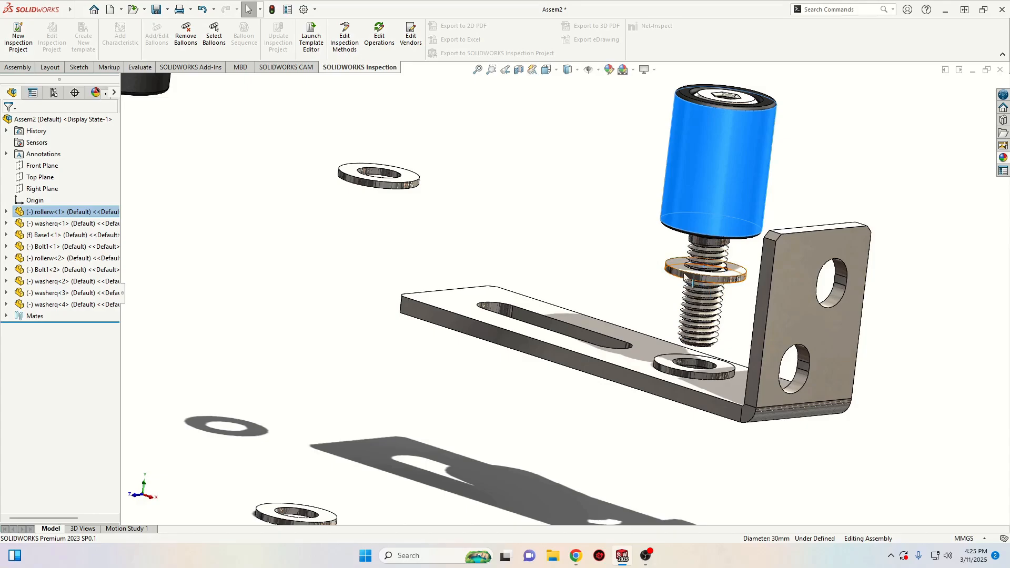
pyautogui.click(701, 282)
pyautogui.moveTo(619, 384); pyautogui.dragTo(618, 376, button='middle')
pyautogui.keyDown('ctrl'); pyautogui.click(656, 339); pyautogui.keyUp('ctrl')
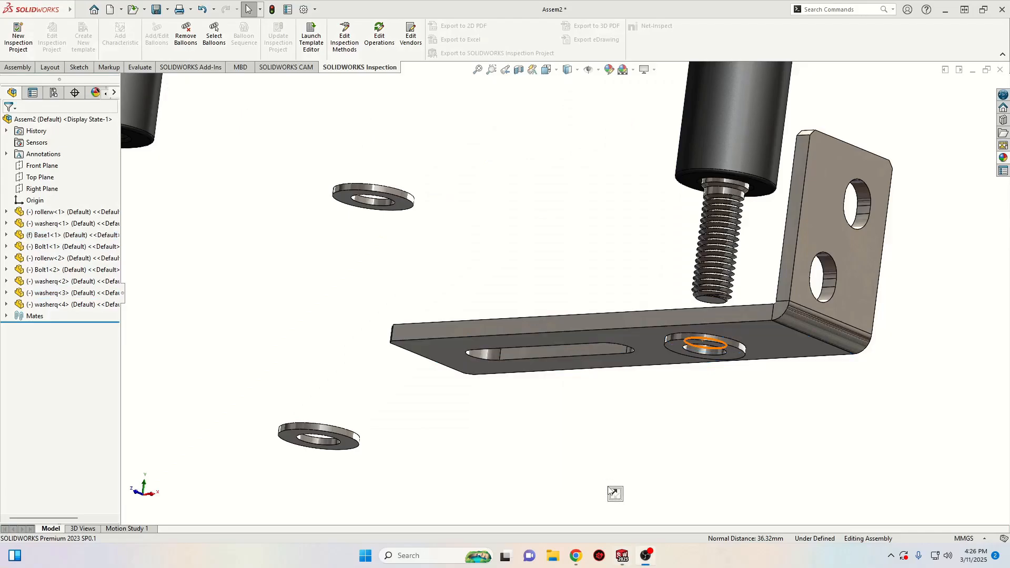
# Add a coincident mate between the underside of the washerq<2> washer and the upper face of the bracket's slotted flange.
pyautogui.scroll(2, 554, 413)
pyautogui.moveTo(605, 376); pyautogui.dragTo(600, 436, button='middle')
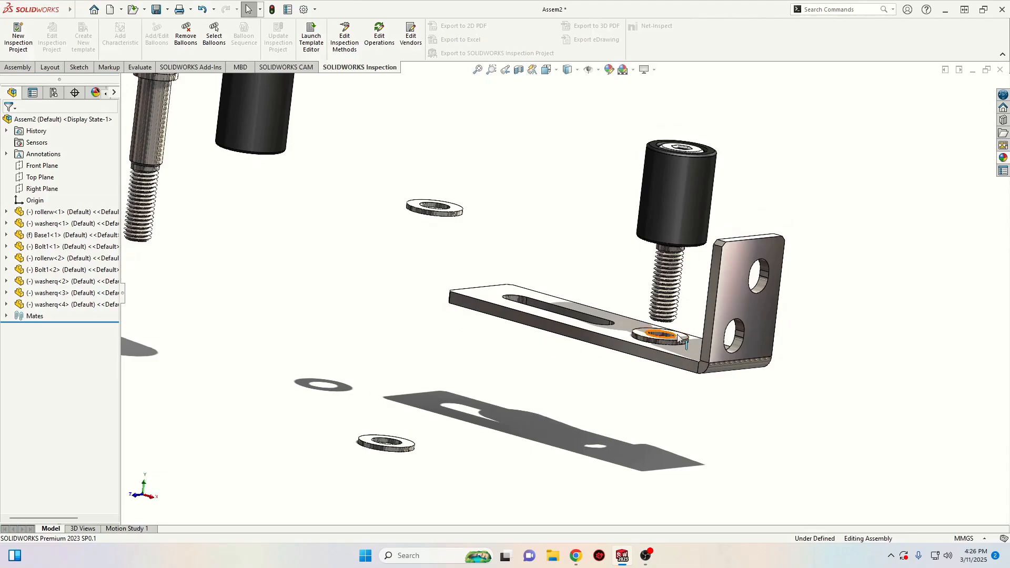
pyautogui.moveTo(656, 375); pyautogui.dragTo(526, 322, button='middle')
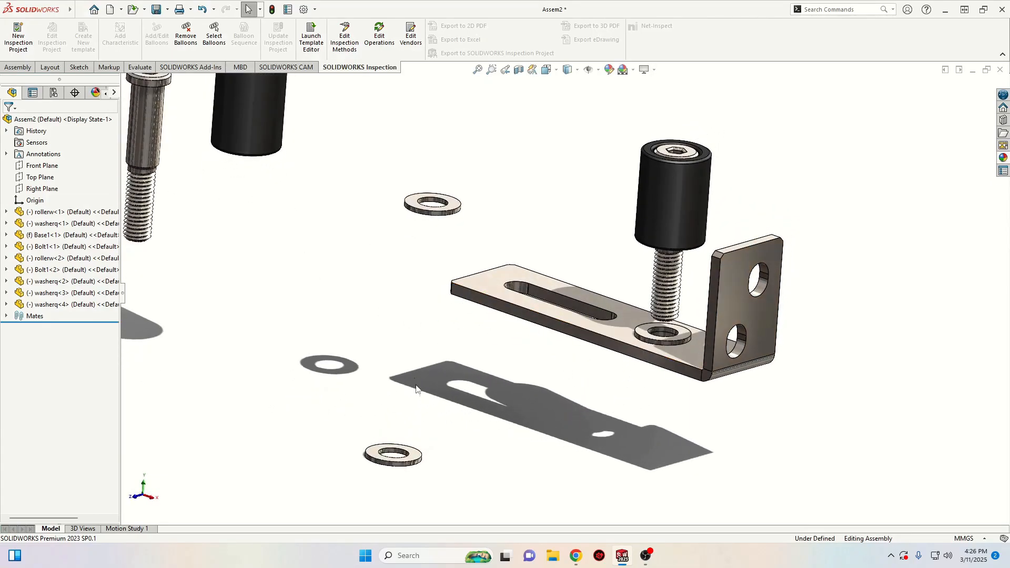
pyautogui.moveTo(436, 242); pyautogui.dragTo(444, 205, button='middle')
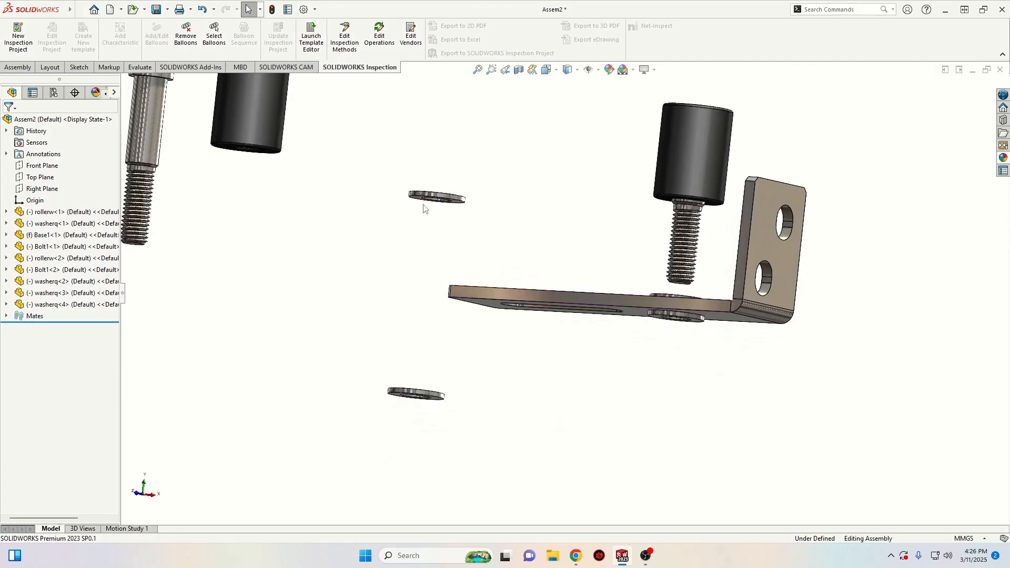
pyautogui.scroll(-8, 426, 209)
pyautogui.click(451, 230)
pyautogui.scroll(4, 456, 302)
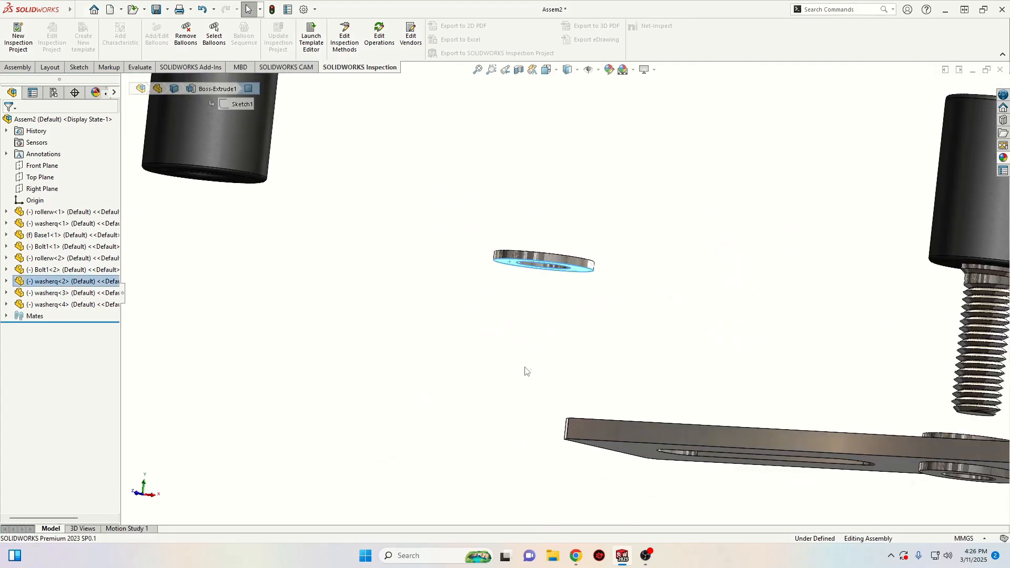
pyautogui.moveTo(525, 370); pyautogui.dragTo(563, 426, button='middle')
pyautogui.keyDown('ctrl'); pyautogui.click(642, 367); pyautogui.keyUp('ctrl')
pyautogui.click(674, 361)
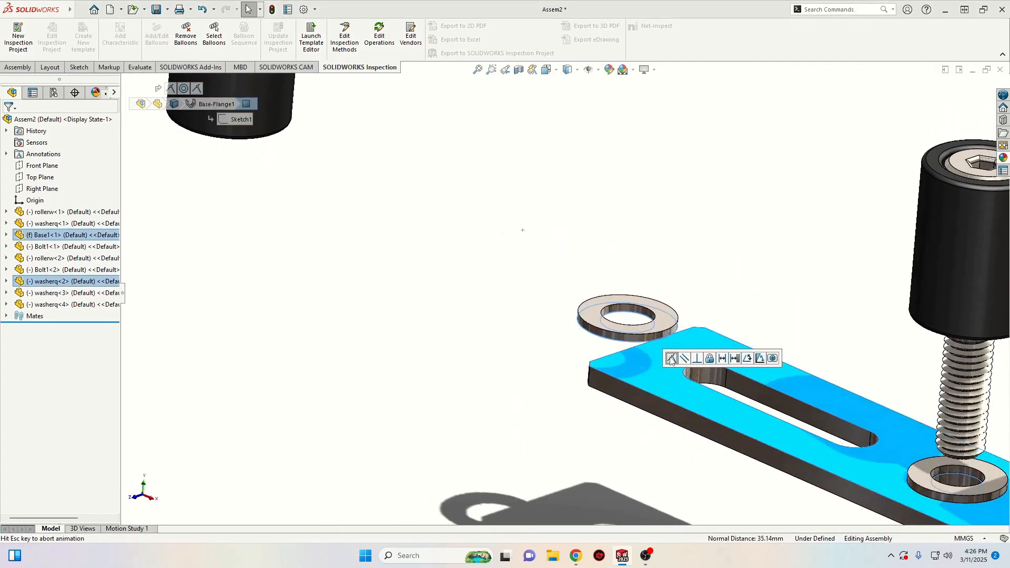
pyautogui.click(432, 418)
# Add a coincident mate between the upper face of the washerq<4> washer and the underside of the bracket's slotted flange.
pyautogui.scroll(3, 494, 445)
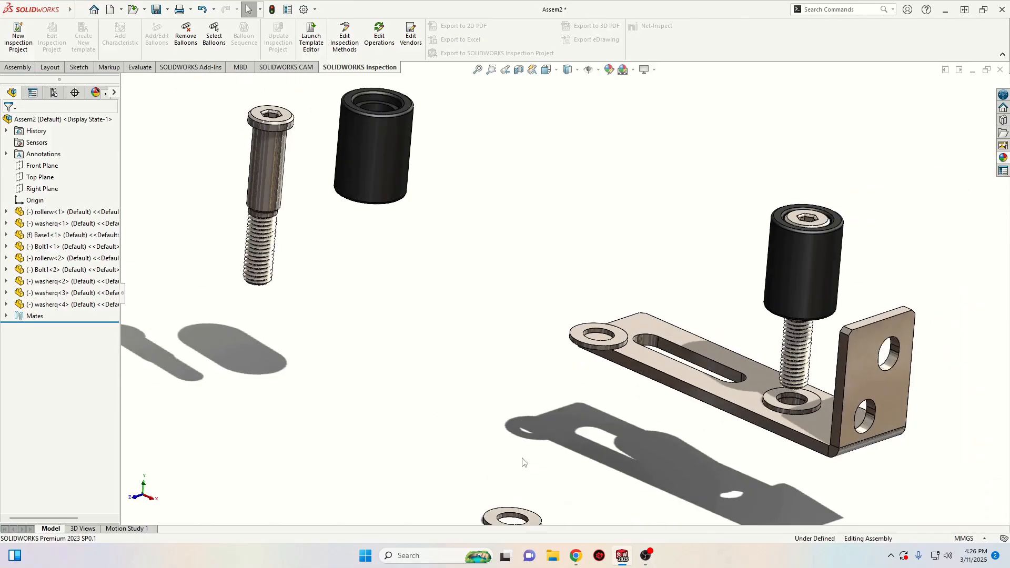
pyautogui.scroll(-1, 526, 466)
pyautogui.click(535, 516)
pyautogui.moveTo(535, 516); pyautogui.dragTo(624, 339, button='middle')
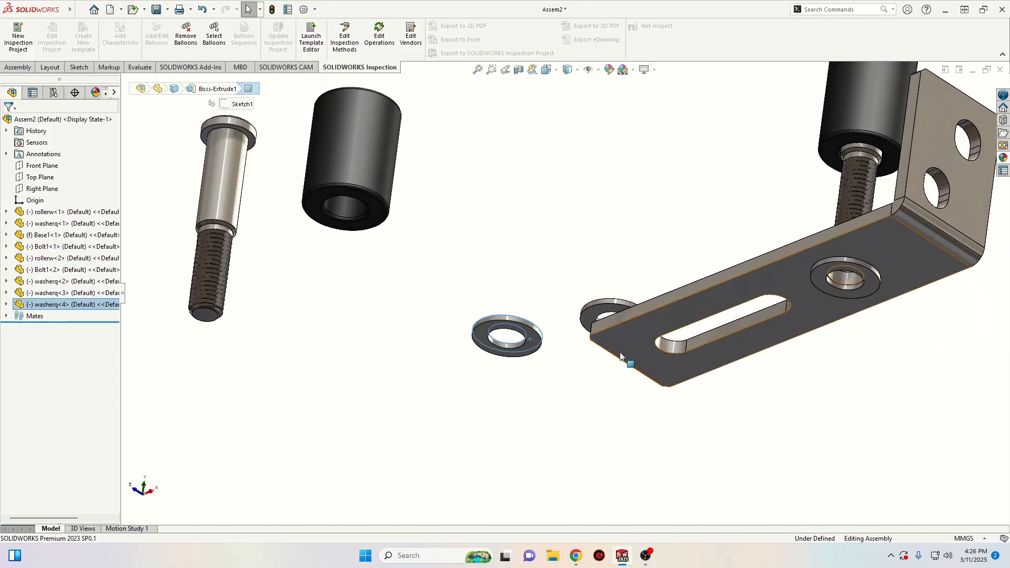
pyautogui.keyDown('ctrl'); pyautogui.click(624, 338); pyautogui.keyUp('ctrl')
pyautogui.click(654, 330)
pyautogui.click(578, 403)
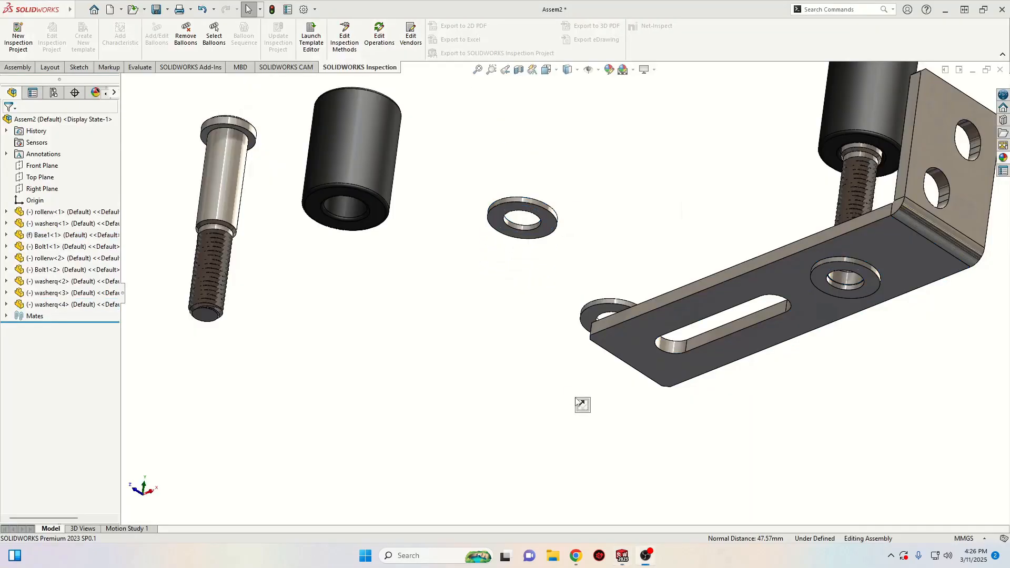
# Make the hole of the loose washerq<4> washer concentric with the washerq<2> washer at the slotted flange's free end.
pyautogui.click(522, 227)
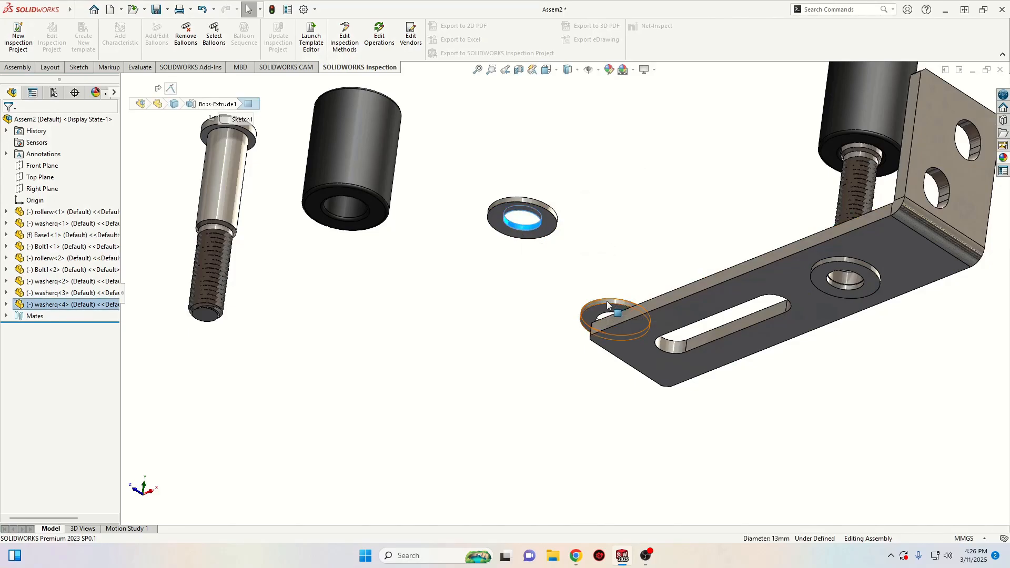
pyautogui.keyDown('ctrl'); pyautogui.click(607, 301); pyautogui.keyUp('ctrl')
pyautogui.click(675, 292)
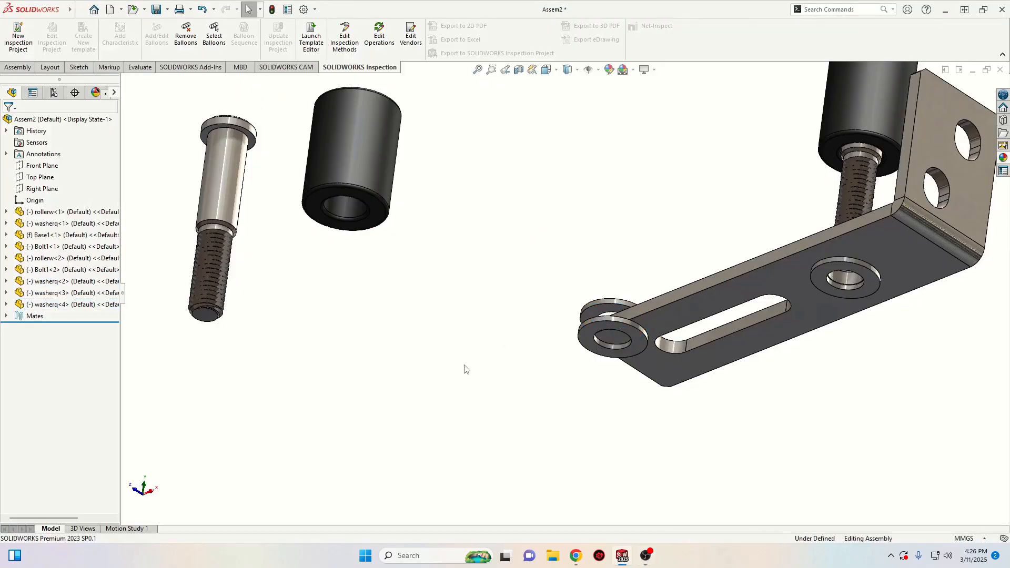
# Add a concentric mate between the smooth shank of the loose Bolt1<2> and the bore of the rollerw<2> roller.
pyautogui.moveTo(519, 327); pyautogui.dragTo(541, 421, button='middle')
pyautogui.moveTo(518, 364); pyautogui.dragTo(469, 331, button='middle')
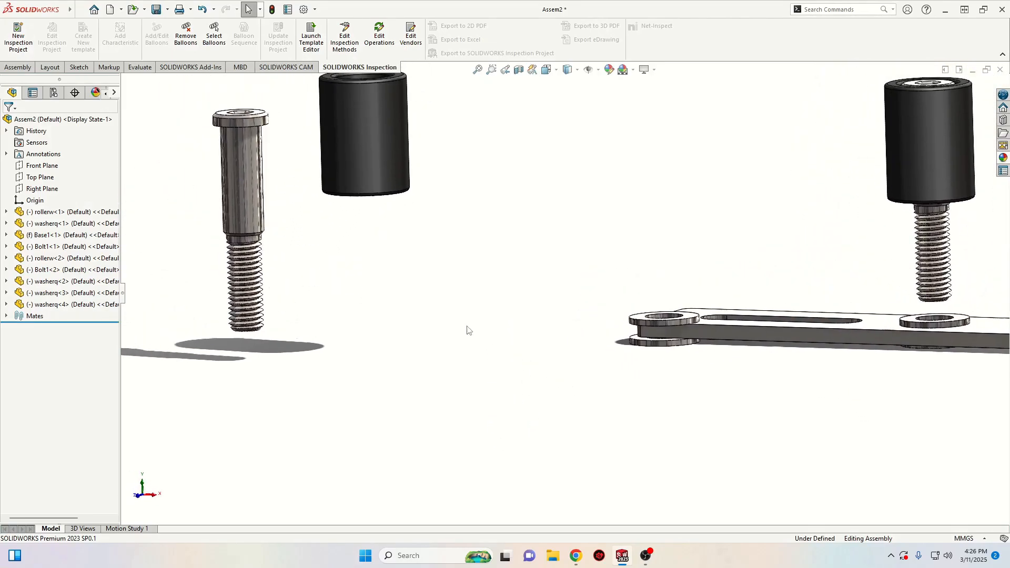
pyautogui.click(249, 198)
pyautogui.moveTo(426, 259); pyautogui.dragTo(431, 299, button='middle')
pyautogui.keyDown('ctrl'); pyautogui.click(364, 93); pyautogui.keyUp('ctrl')
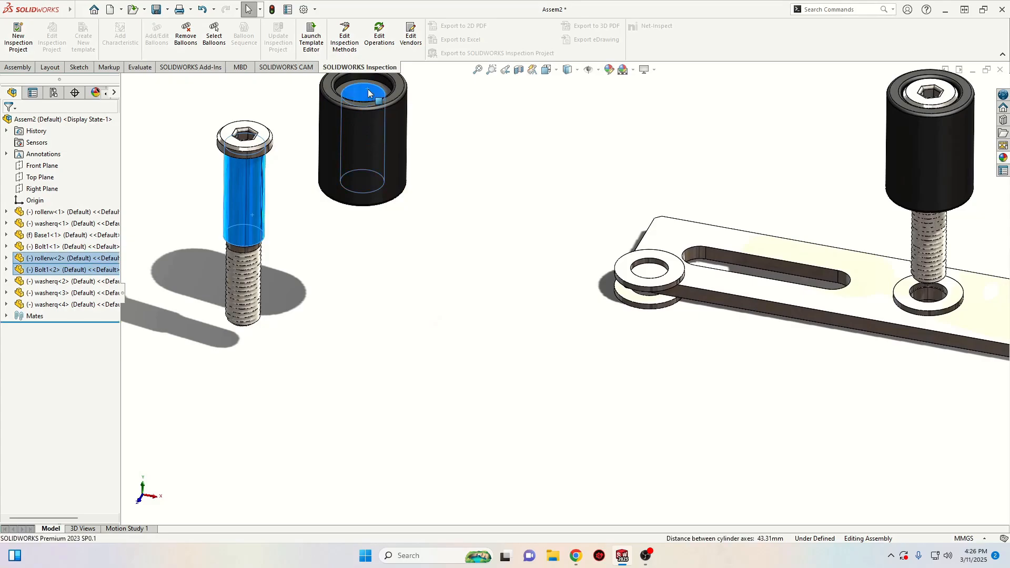
pyautogui.click(435, 80)
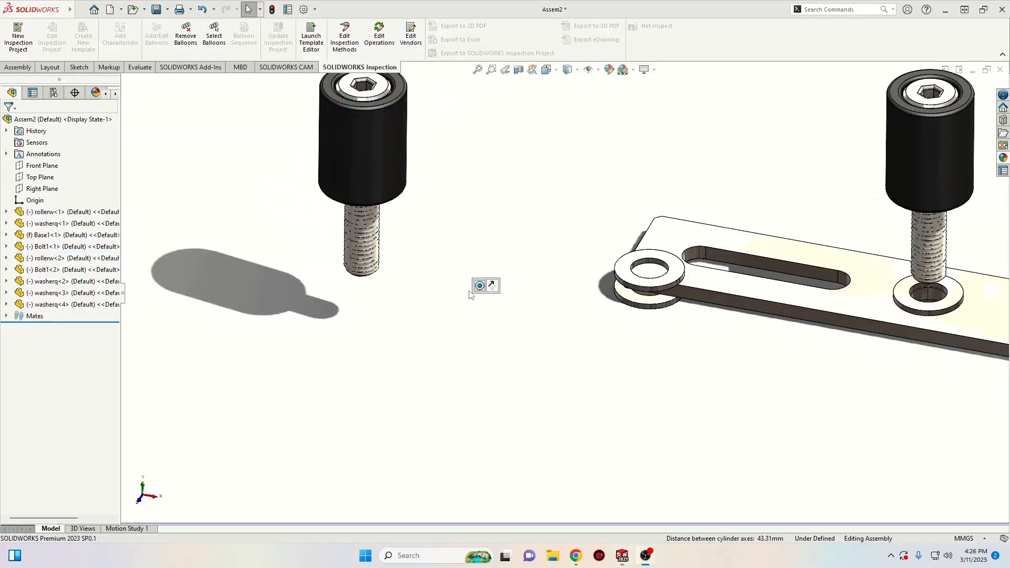
# Slide Bolt1<2> up out of the roller and make its head's underside coincident with the roller's recessed face.
pyautogui.keyDown('ctrl'); pyautogui.moveTo(368, 284); pyautogui.dragTo(426, 373, button='middle'); pyautogui.keyUp('ctrl')
pyautogui.moveTo(399, 383); pyautogui.dragTo(397, 358)
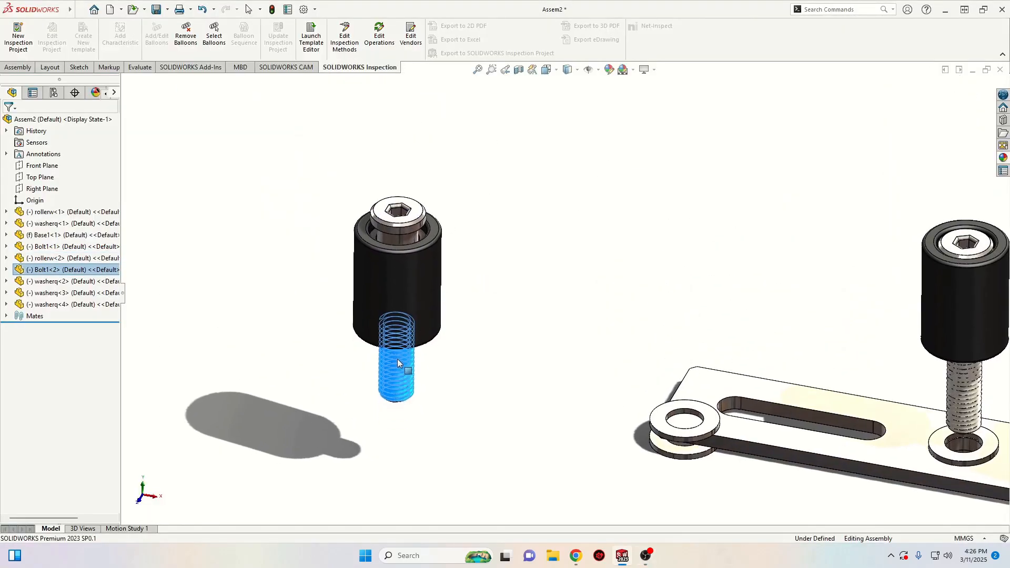
pyautogui.click(549, 266)
pyautogui.scroll(-6, 384, 232)
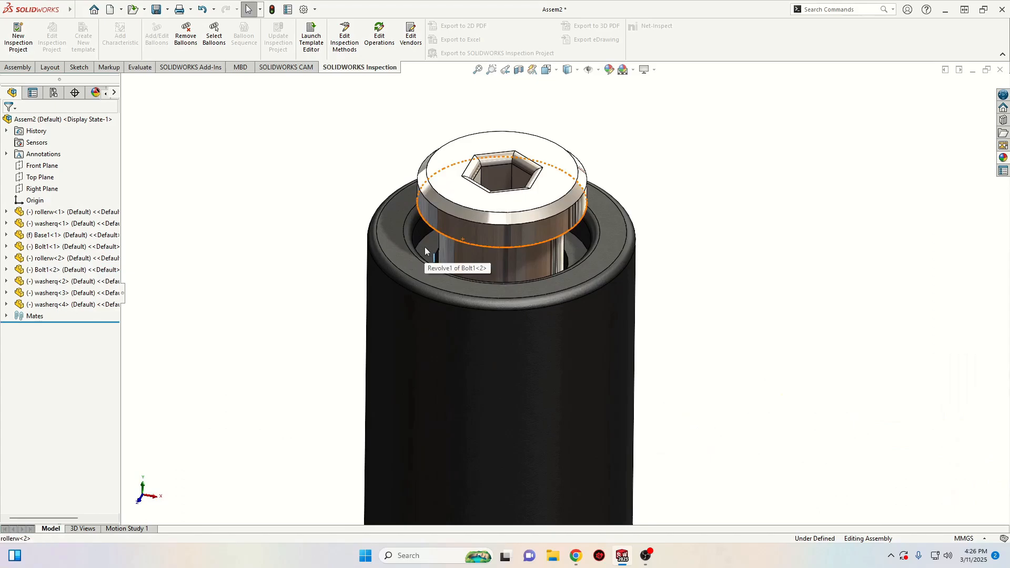
pyautogui.click(424, 248)
pyautogui.moveTo(423, 354); pyautogui.dragTo(428, 266, button='middle')
pyautogui.keyDown('ctrl'); pyautogui.click(431, 277); pyautogui.keyUp('ctrl')
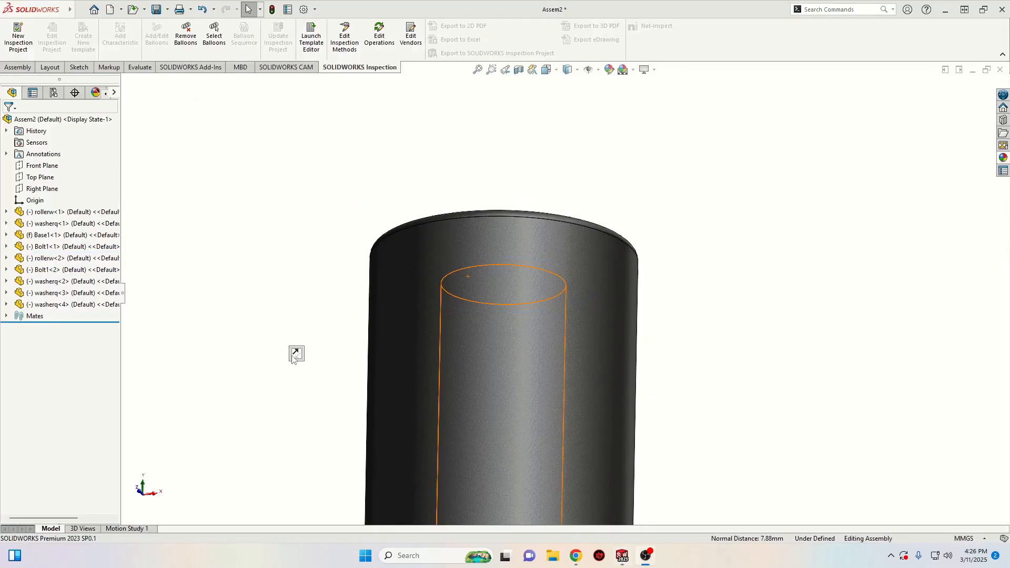
# Make the outer face of the rollerw<2> roller concentric with the outer edge of the washerq<2> washer.
pyautogui.scroll(4, 556, 389)
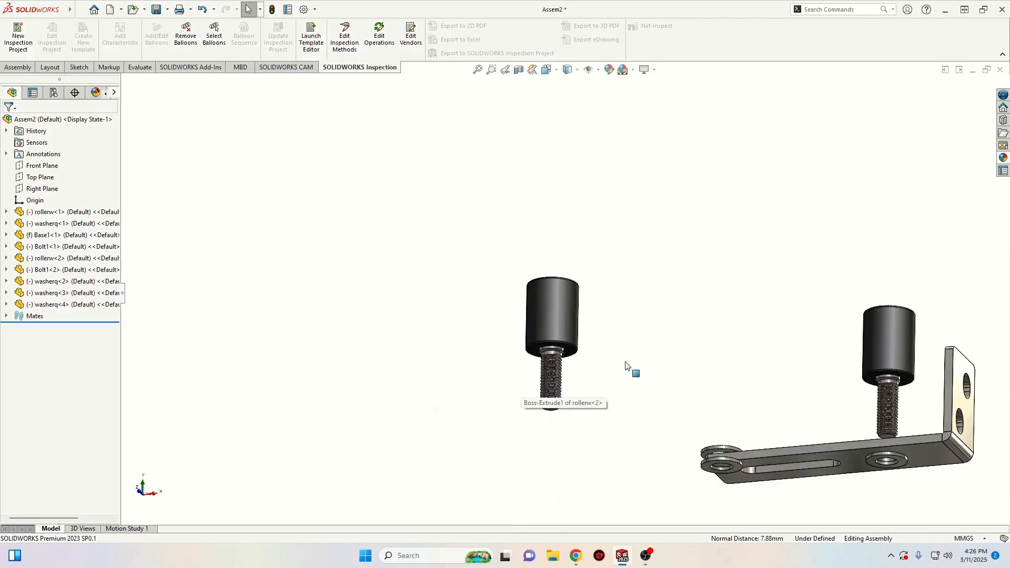
pyautogui.moveTo(625, 362); pyautogui.dragTo(623, 404, button='middle')
pyautogui.scroll(-4, 712, 386)
pyautogui.click(384, 205)
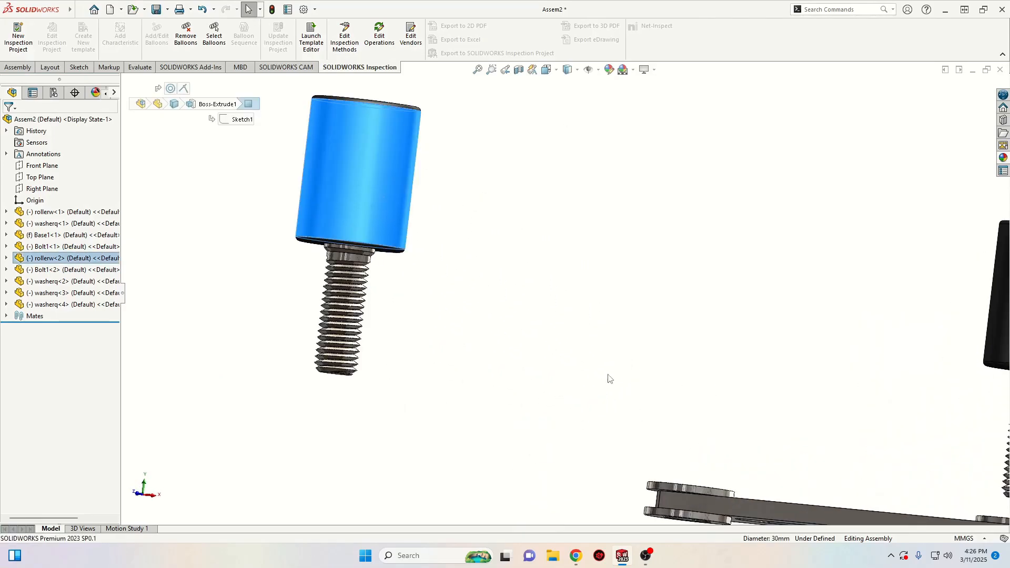
pyautogui.moveTo(694, 389); pyautogui.dragTo(688, 452, button='middle')
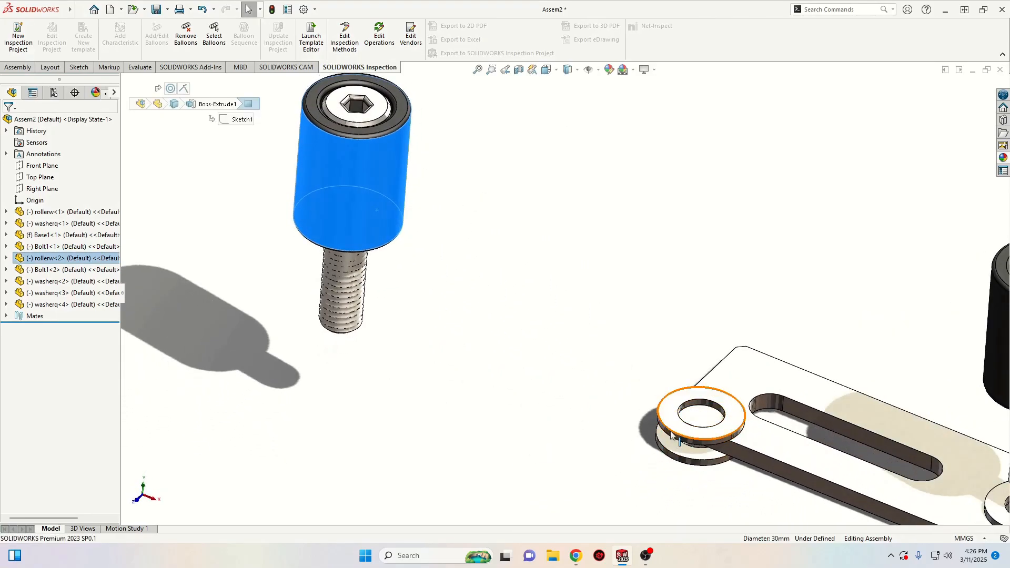
pyautogui.keyDown('ctrl'); pyautogui.click(672, 437); pyautogui.keyUp('ctrl')
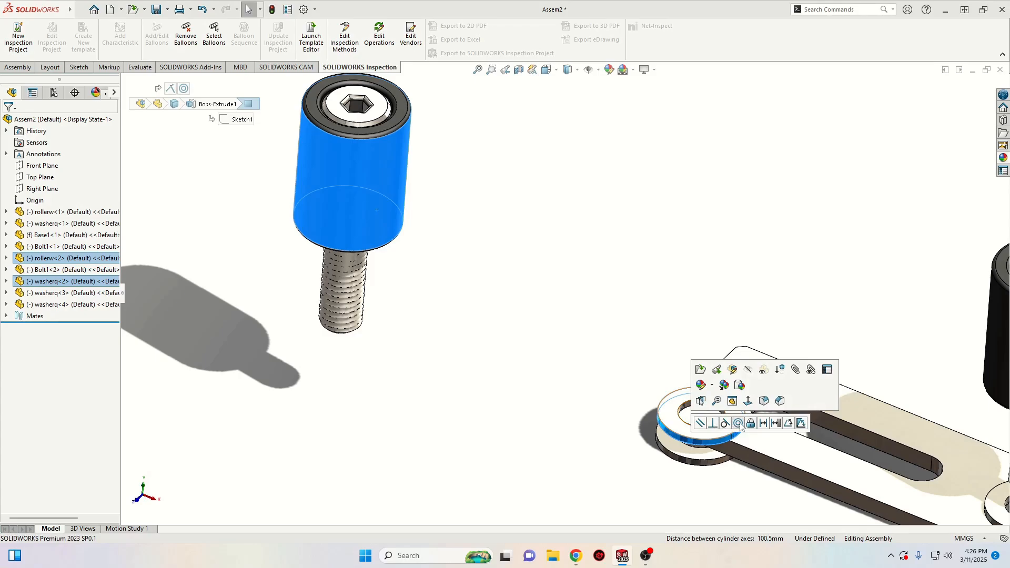
pyautogui.click(738, 423)
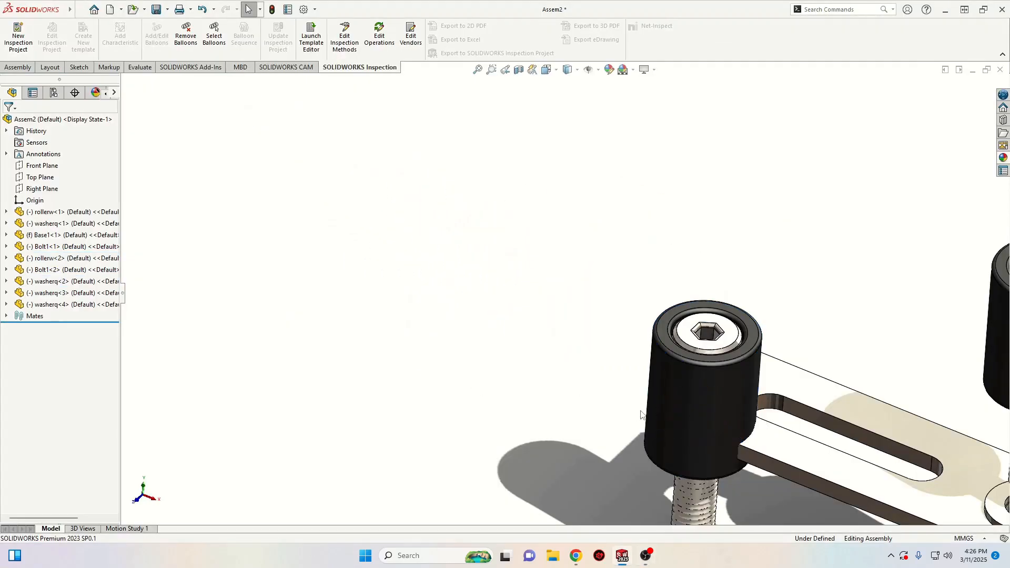
# Move the second roller with its bolt and washers over the outer end of the bracket's slot.
pyautogui.moveTo(730, 384); pyautogui.dragTo(816, 290)
pyautogui.click(641, 327)
pyautogui.moveTo(832, 483); pyautogui.dragTo(645, 356, button='middle')
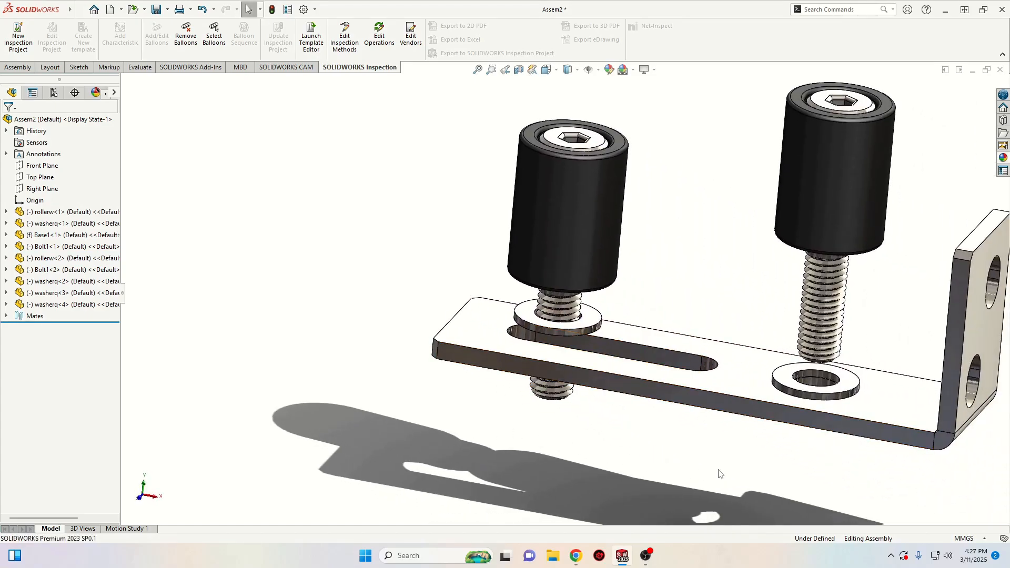
pyautogui.moveTo(644, 467); pyautogui.dragTo(418, 363, button='middle')
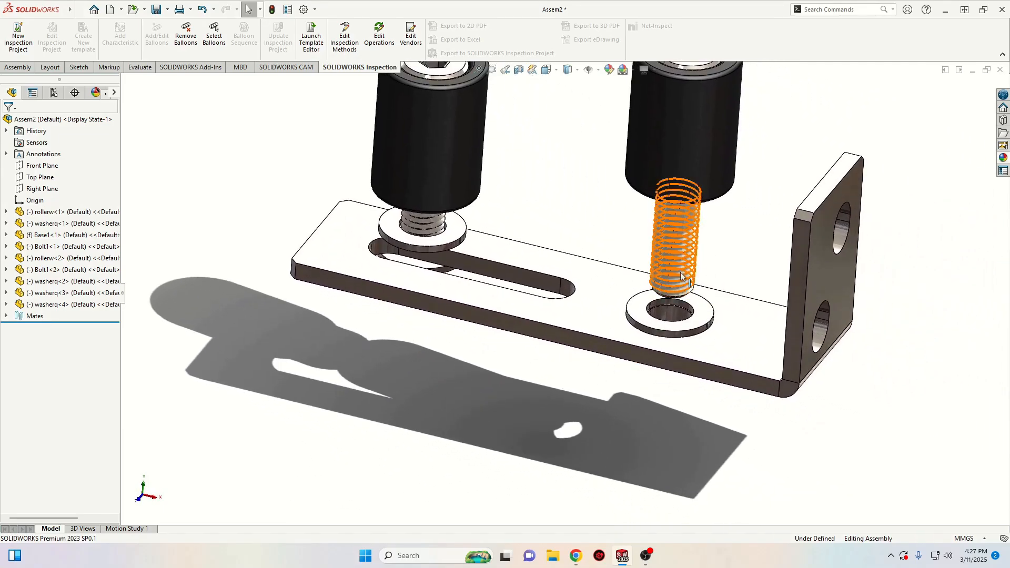
pyautogui.scroll(2, 569, 294)
pyautogui.keyDown('ctrl'); pyautogui.moveTo(620, 384); pyautogui.dragTo(586, 440, button='middle'); pyautogui.keyUp('ctrl')
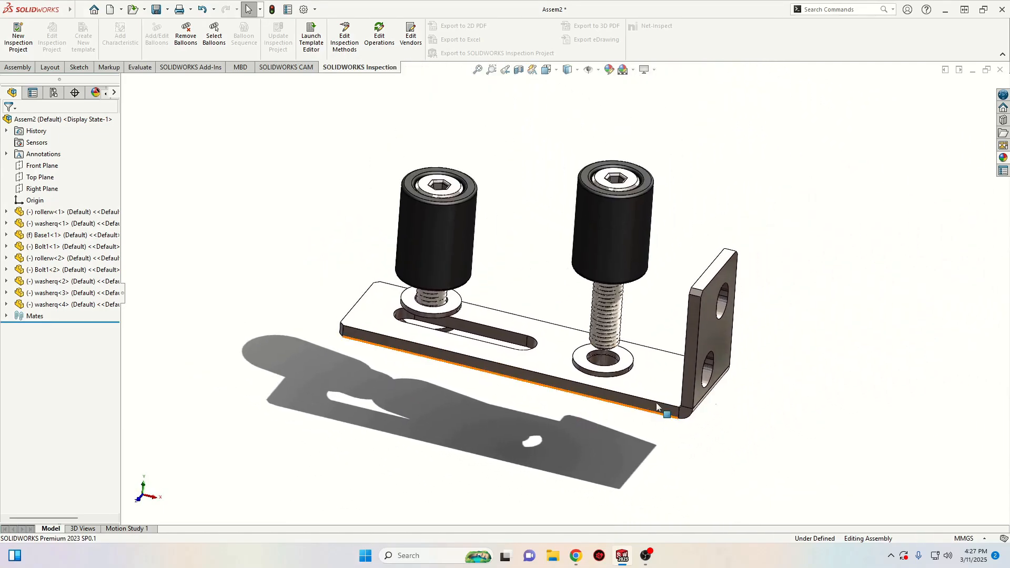
# Insert a Hex Nut Style 1 - ANSI B18.2.4.1M from the Toolbox's ANSI Metric hex nuts in front of the bracket.
pyautogui.click(1005, 121)
pyautogui.scroll(2, 869, 121)
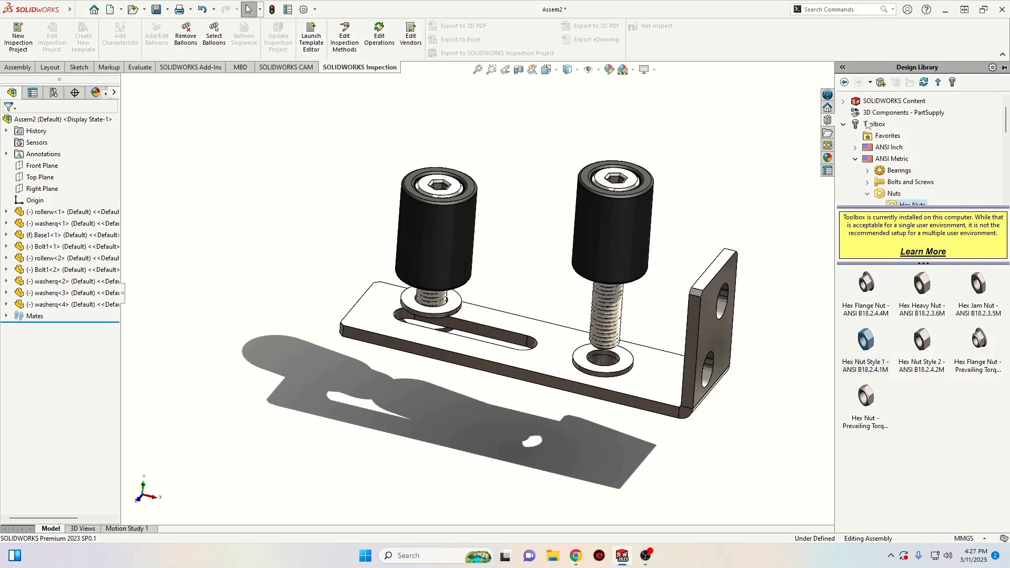
pyautogui.click(855, 160)
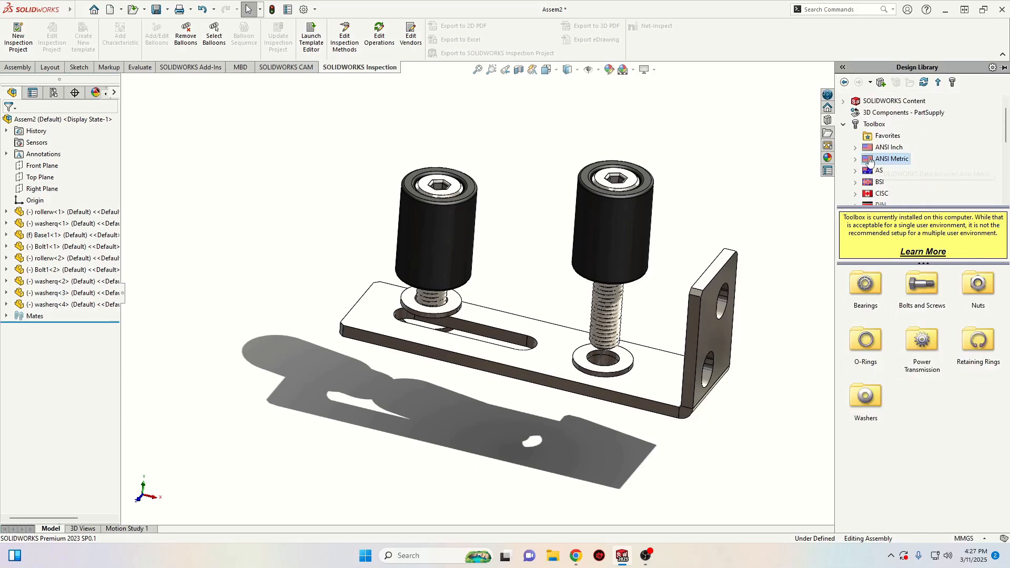
pyautogui.doubleClick(991, 286)
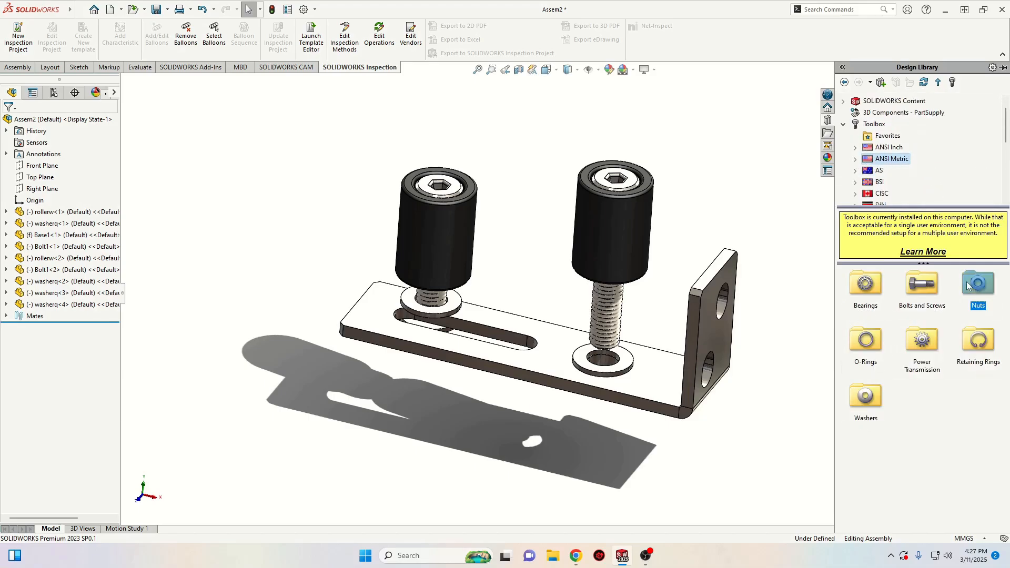
pyautogui.doubleClick(865, 284)
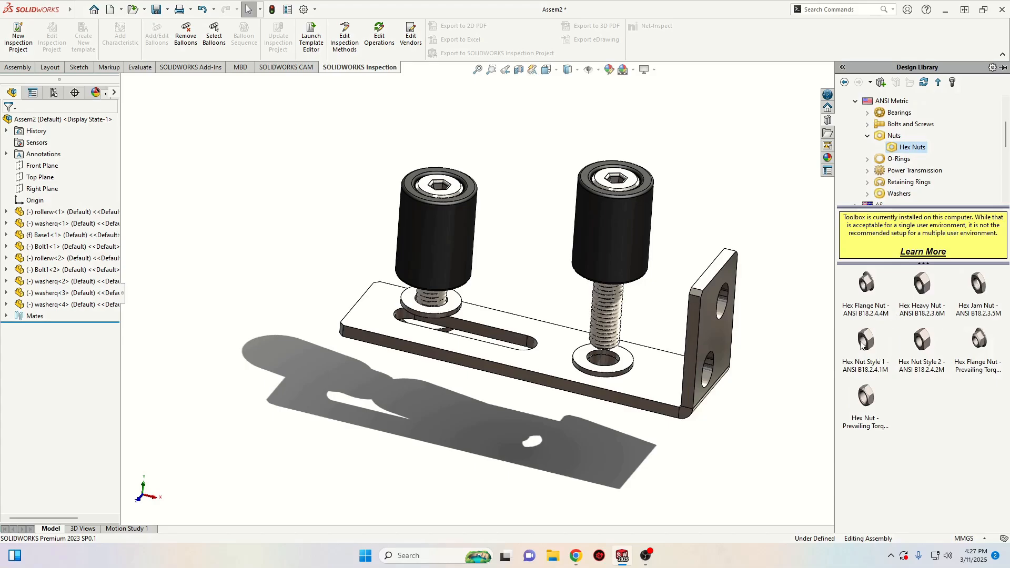
pyautogui.moveTo(863, 345)
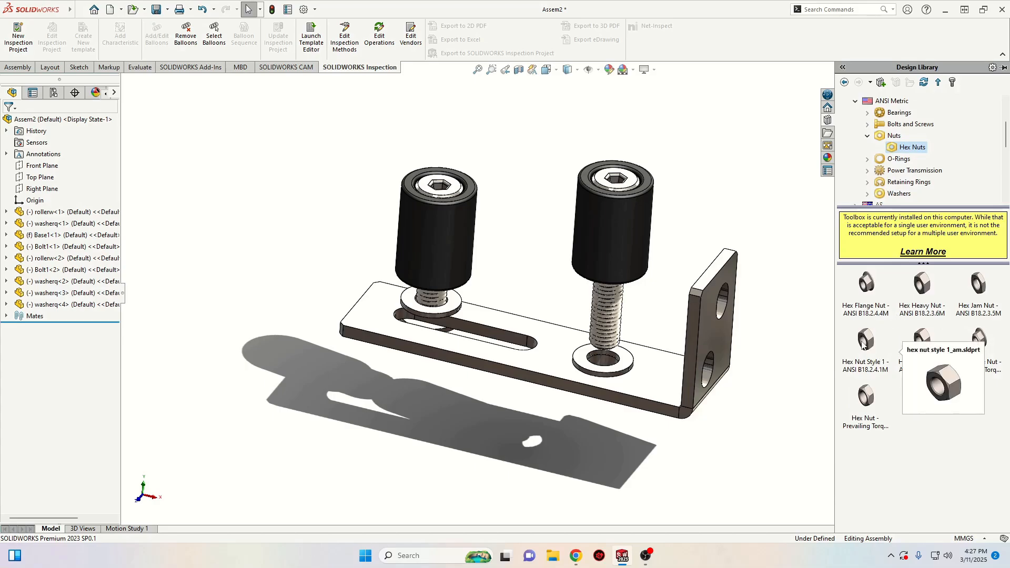
pyautogui.moveTo(862, 400)
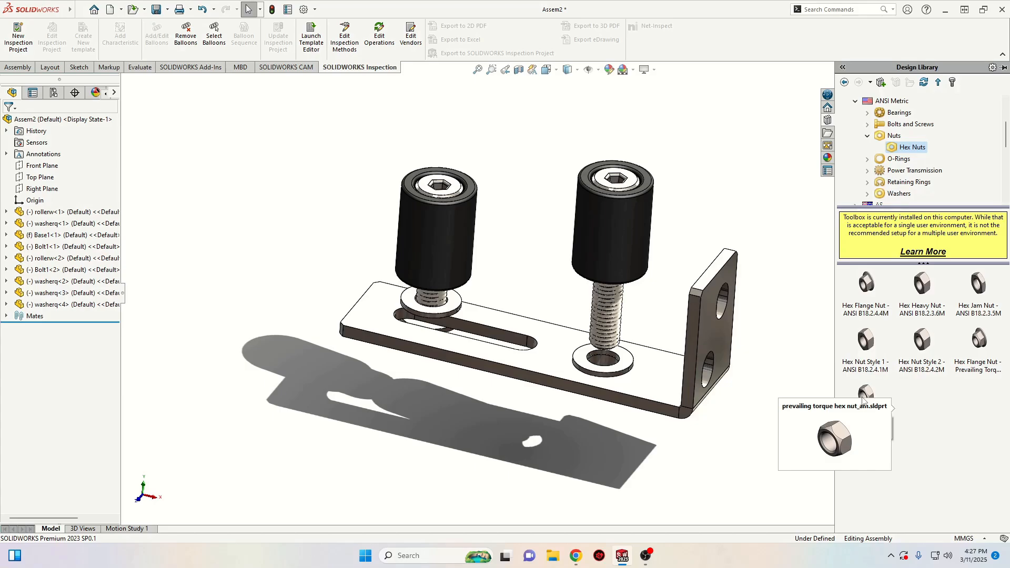
pyautogui.moveTo(927, 352)
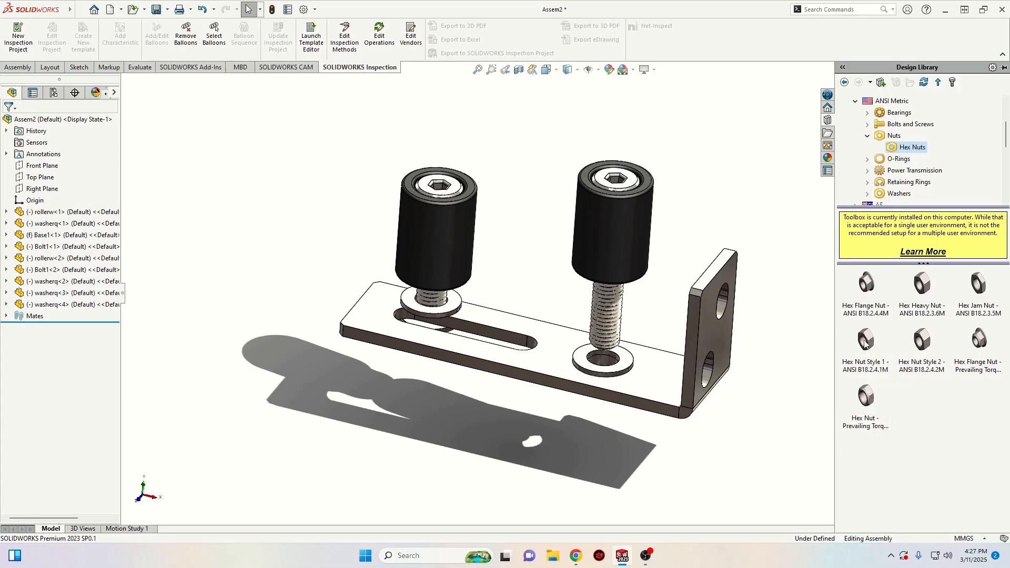
pyautogui.moveTo(866, 343); pyautogui.dragTo(351, 427)
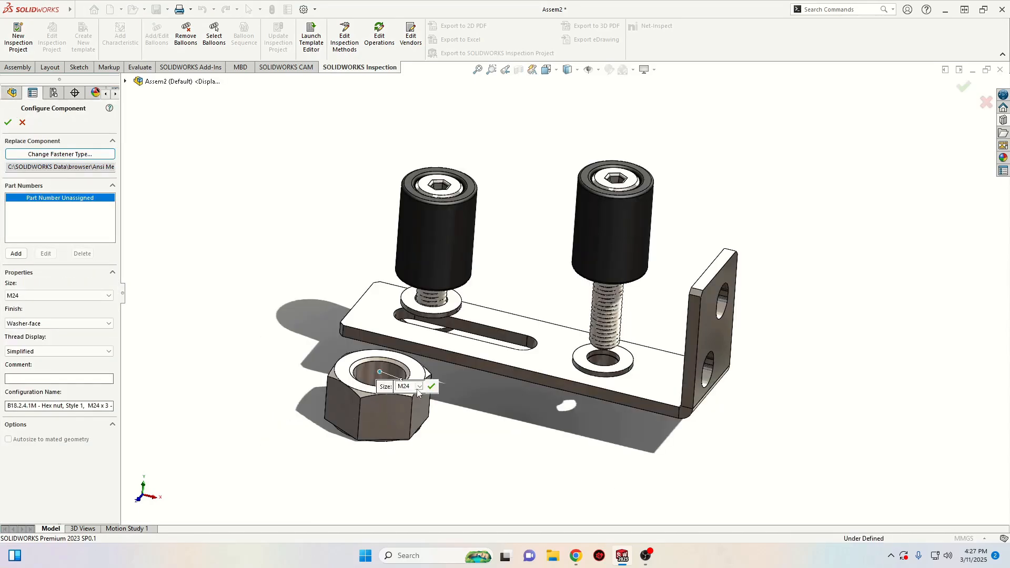
# Set the inserted hex nut's size to M12 and accept its configuration.
pyautogui.click(418, 387)
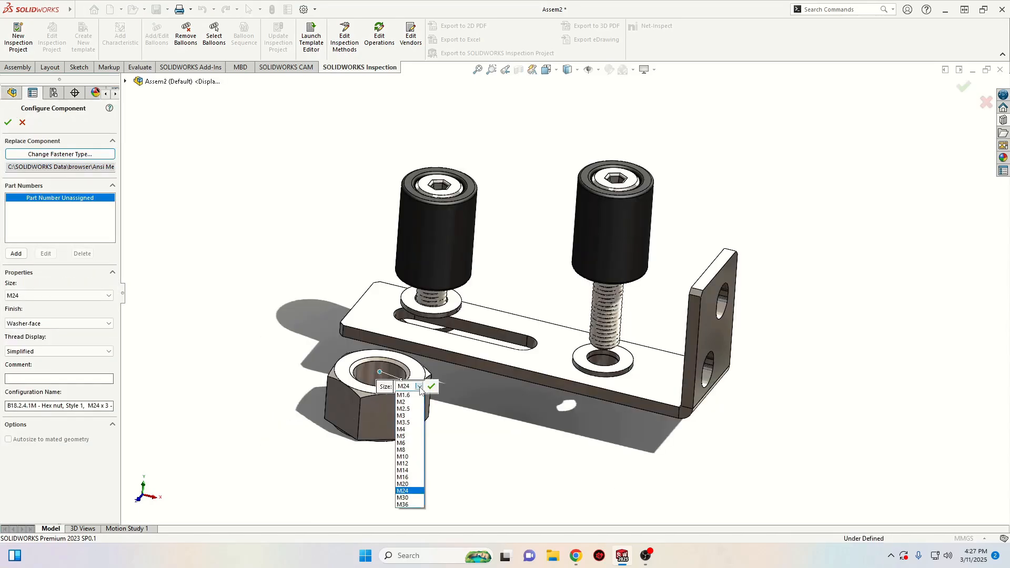
pyautogui.click(416, 464)
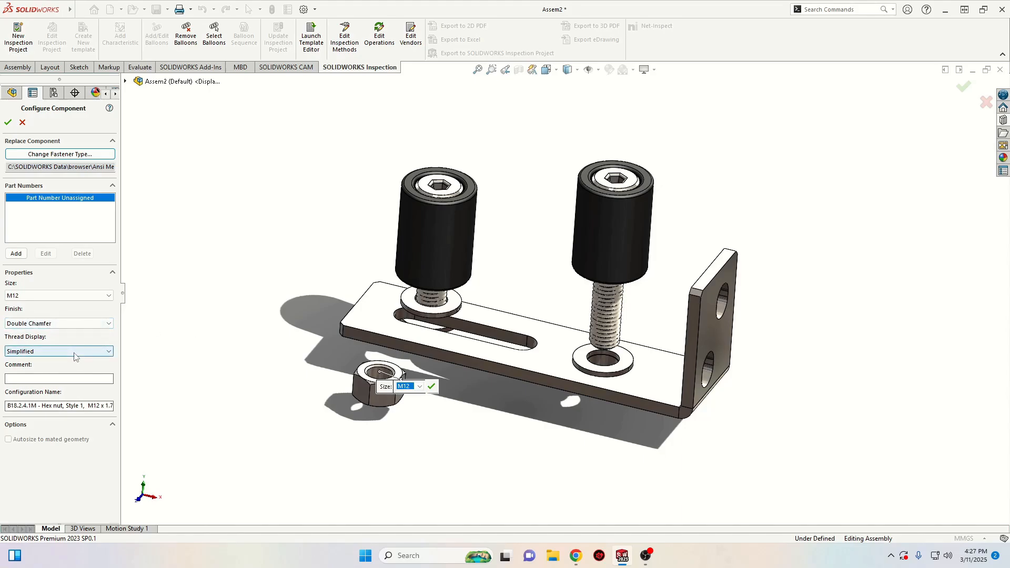
pyautogui.click(8, 123)
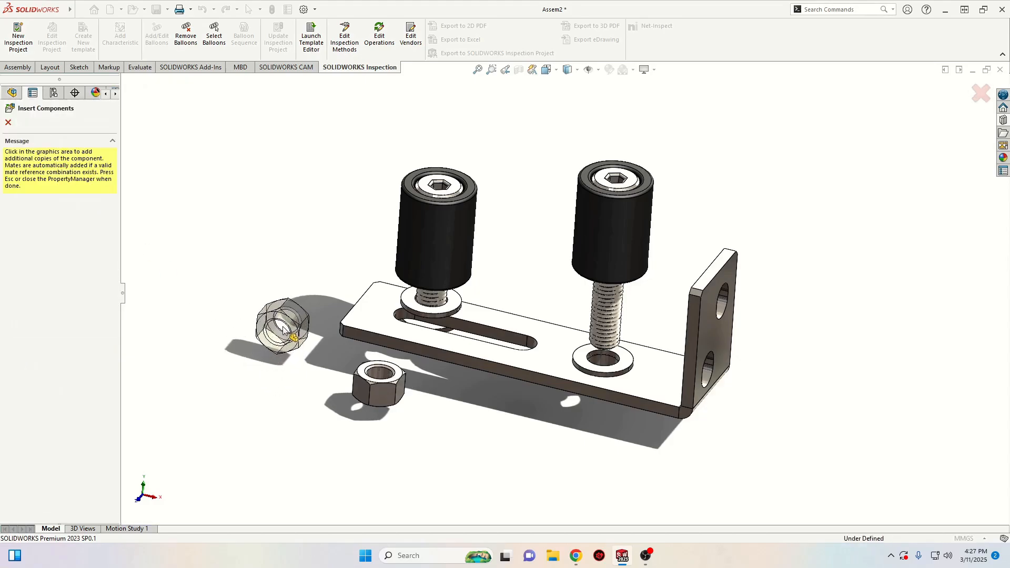
# Place three more copies of the M12 hex nut beside the bracket and finish inserting components.
pyautogui.click(272, 301)
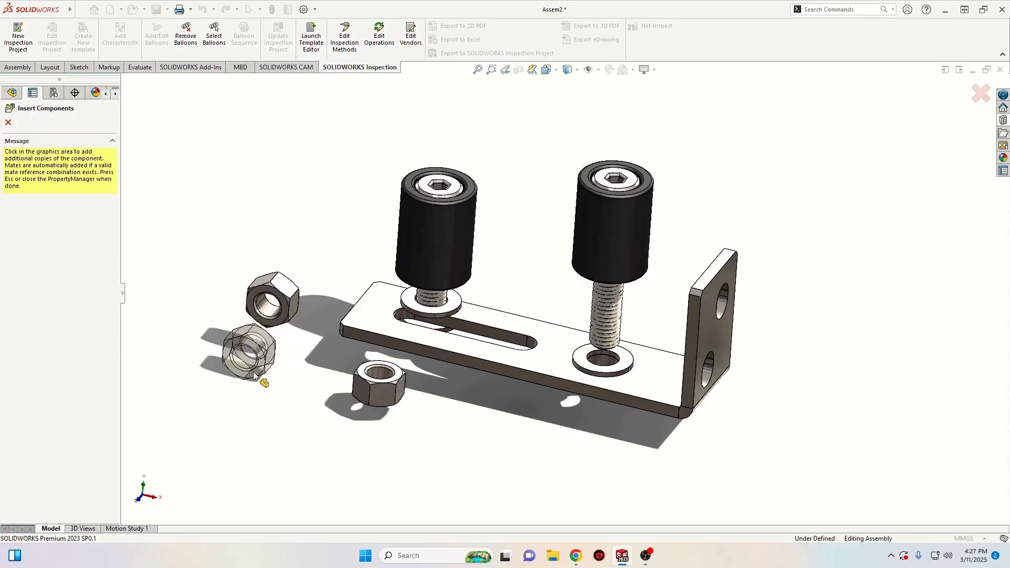
pyautogui.click(239, 360)
pyautogui.click(281, 421)
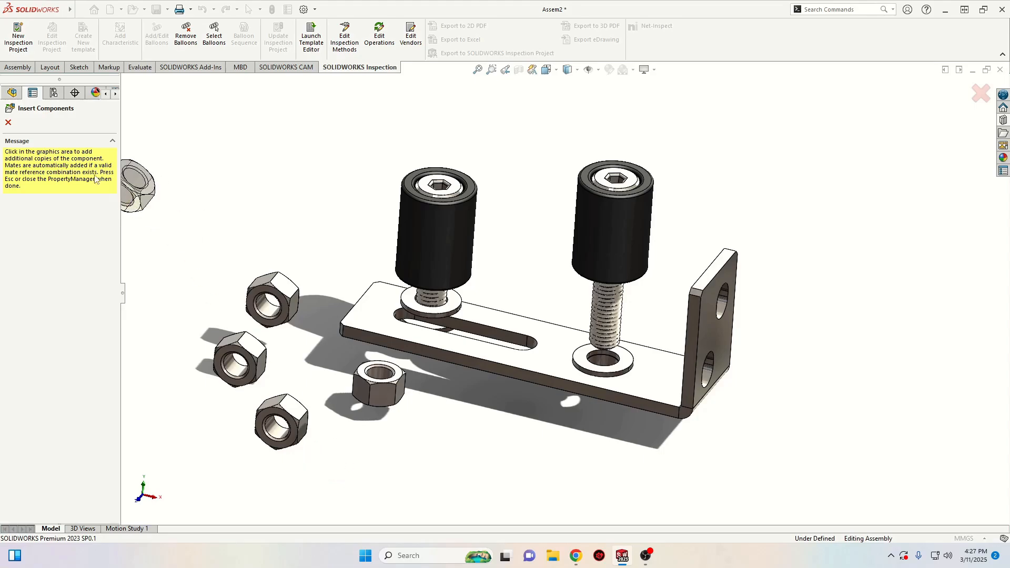
pyautogui.click(8, 122)
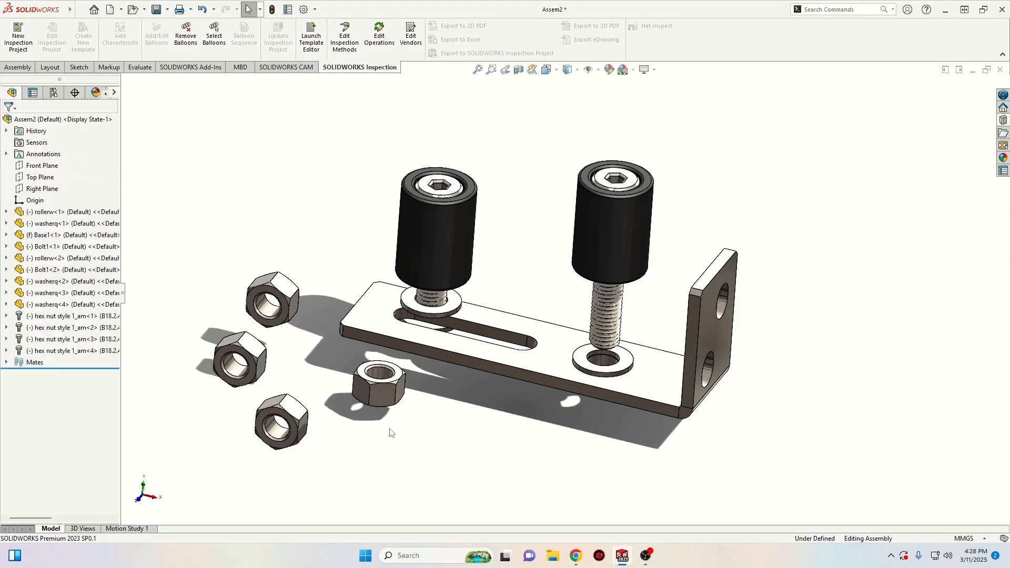
pyautogui.scroll(-1, 390, 431)
pyautogui.keyDown('ctrl'); pyautogui.moveTo(480, 422); pyautogui.dragTo(535, 388, button='middle'); pyautogui.keyUp('ctrl')
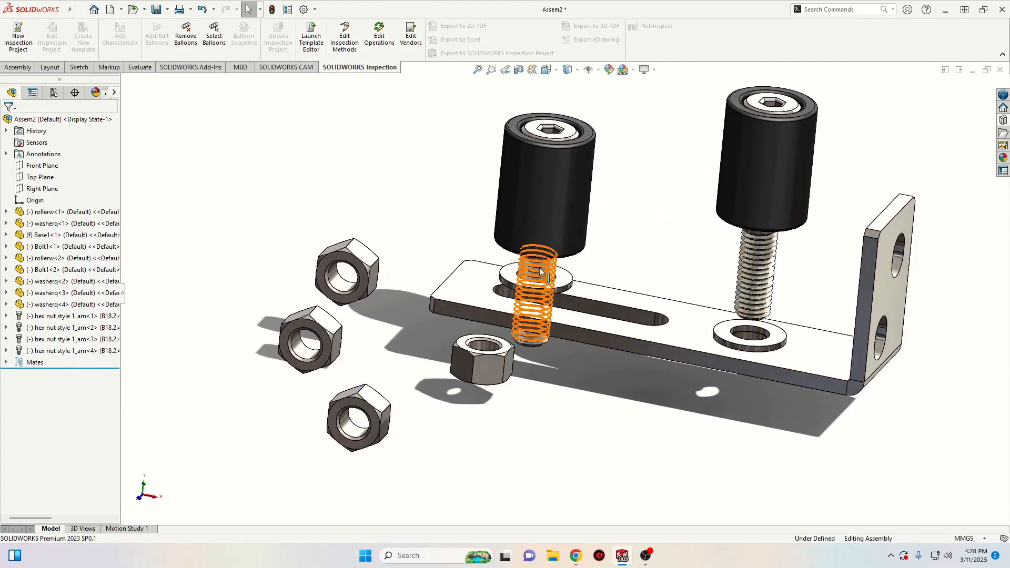
pyautogui.moveTo(541, 371); pyautogui.dragTo(536, 337, button='middle')
pyautogui.moveTo(608, 424); pyautogui.dragTo(591, 458, button='middle')
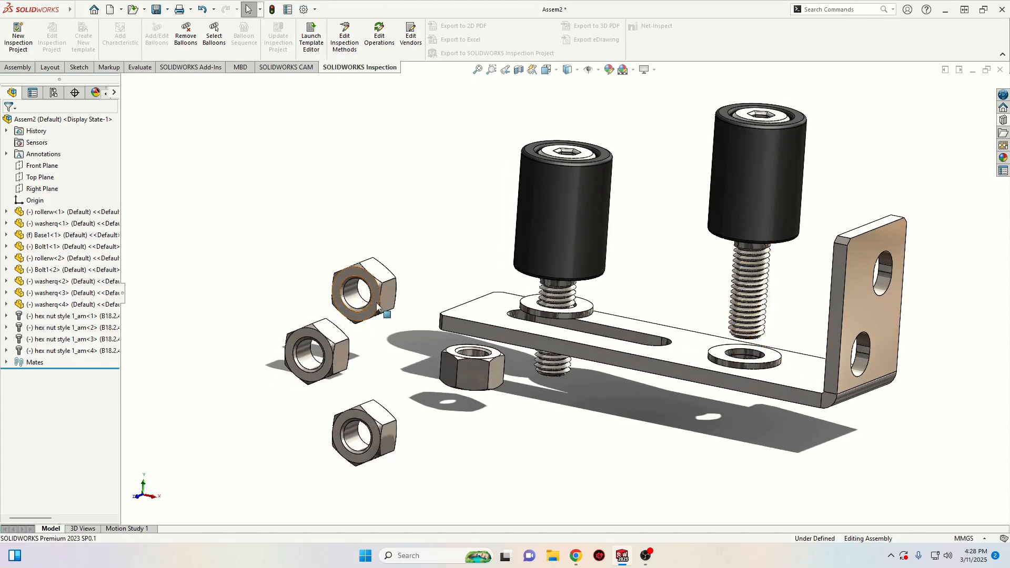
pyautogui.middleClick(344, 340)
pyautogui.moveTo(376, 347); pyautogui.dragTo(356, 356, button='middle')
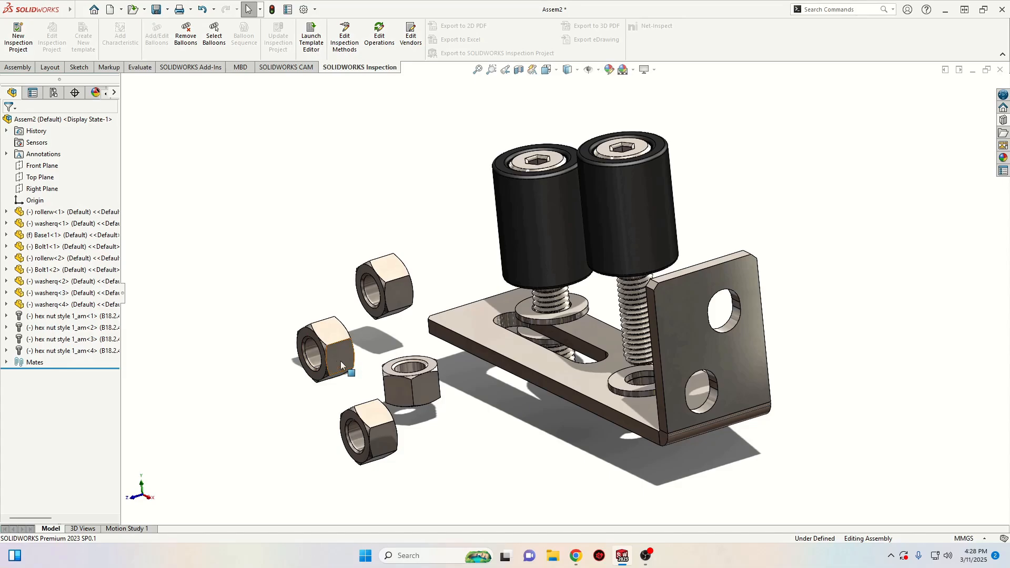
pyautogui.moveTo(347, 362); pyautogui.dragTo(381, 356, button='middle')
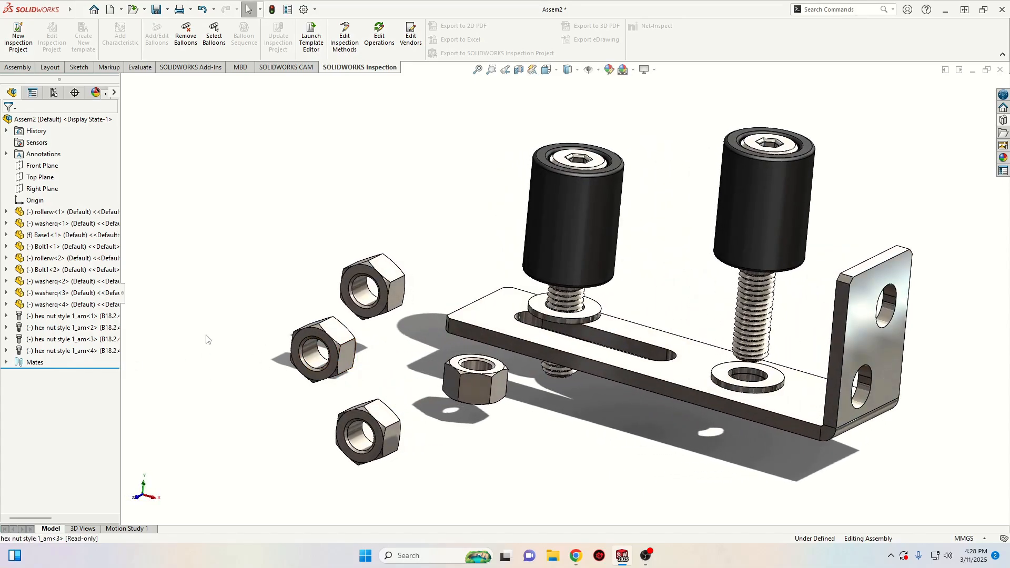
# Open the first hex nut as its own part and apply the Plain White scene.
pyautogui.rightClick(62, 317)
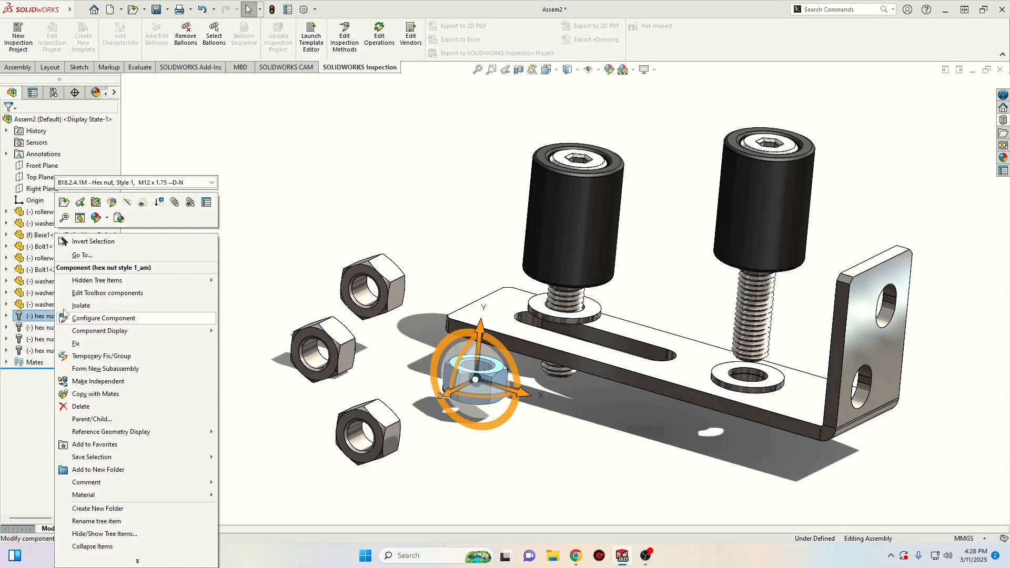
pyautogui.click(63, 203)
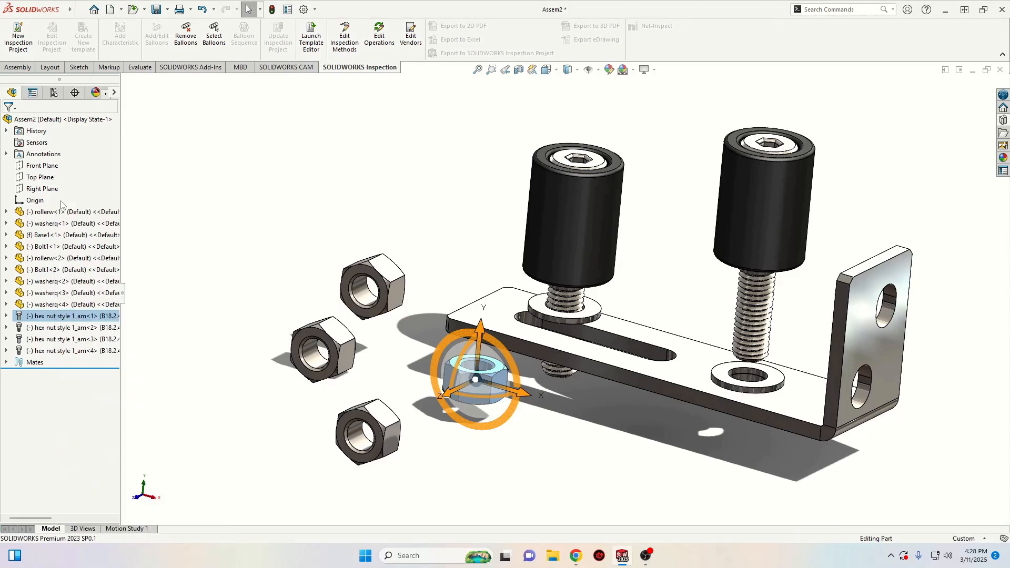
pyautogui.click(563, 294)
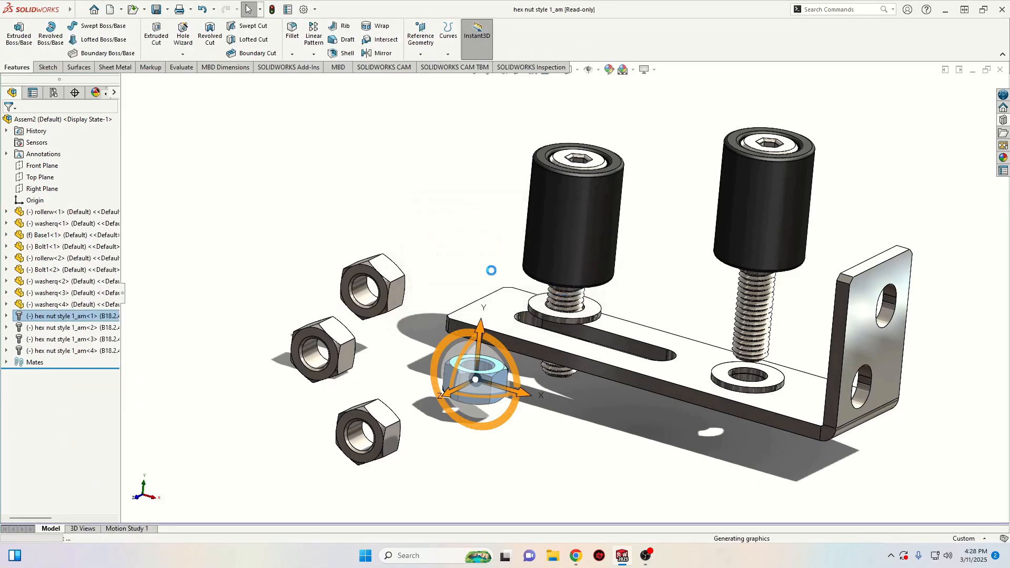
pyautogui.click(619, 81)
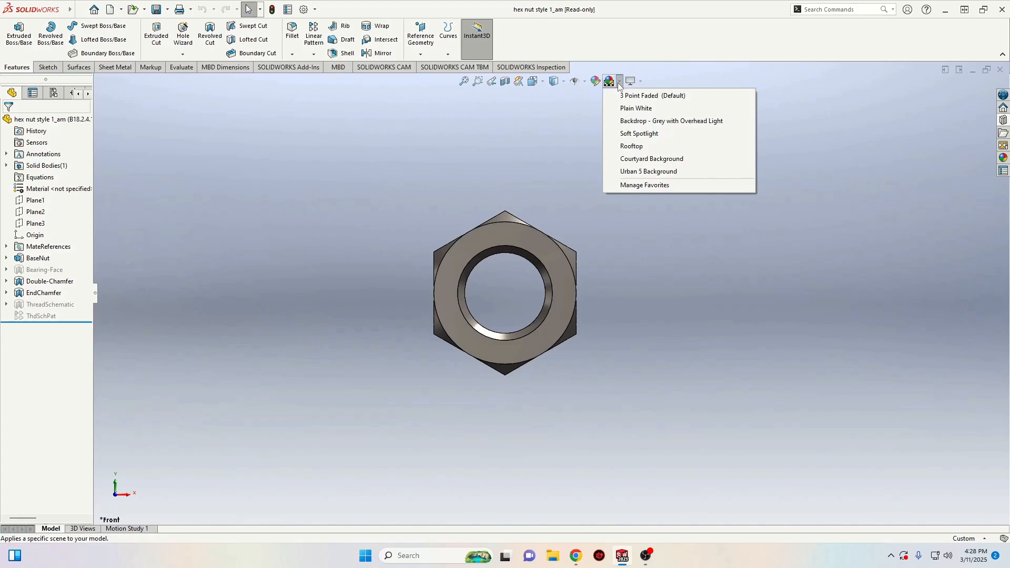
pyautogui.click(631, 108)
pyautogui.moveTo(622, 239); pyautogui.dragTo(507, 336, button='middle')
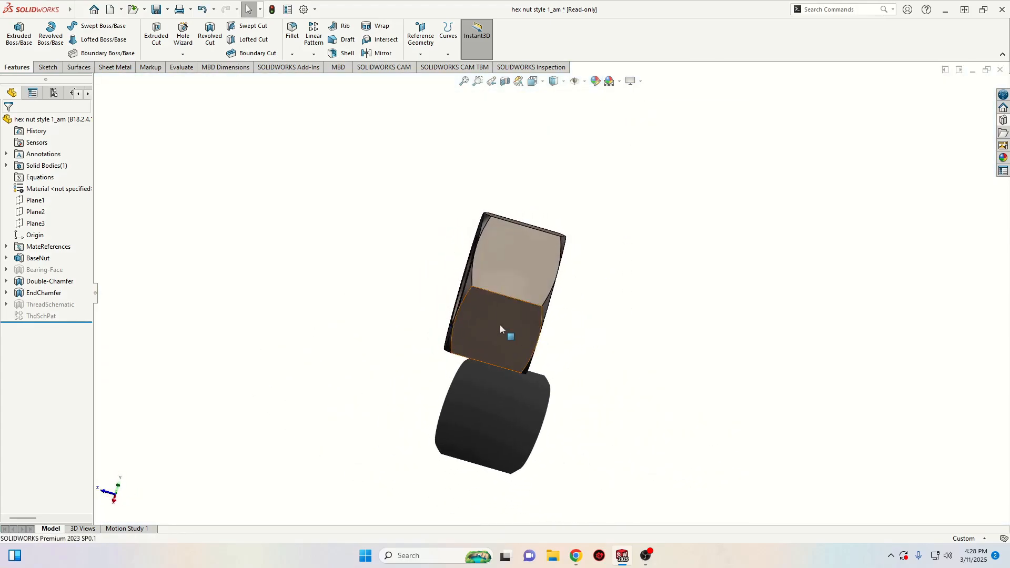
# Edit the BaseNut feature to a blind depth of 7 mm for all configurations.
pyautogui.rightClick(20, 260)
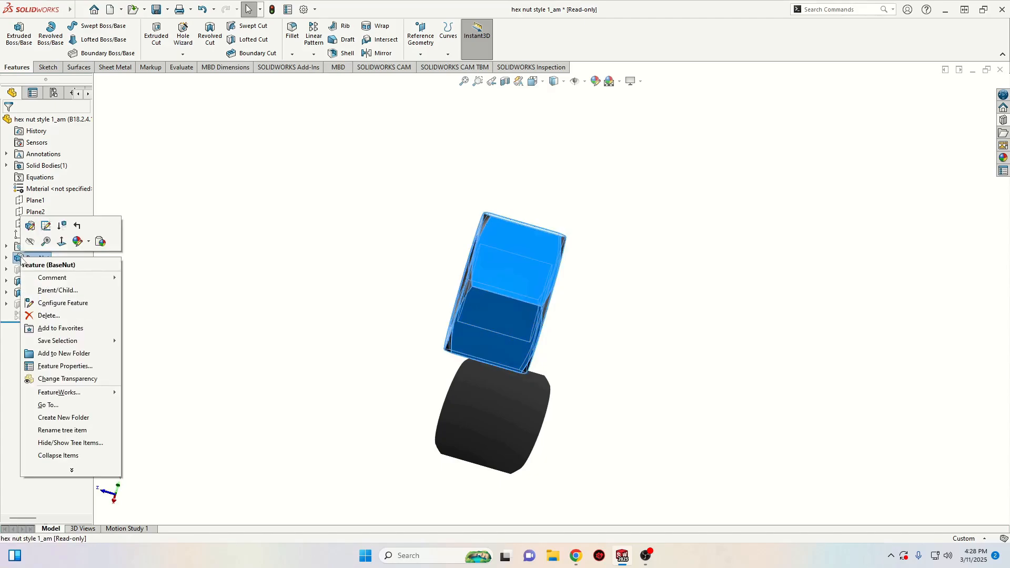
pyautogui.click(31, 227)
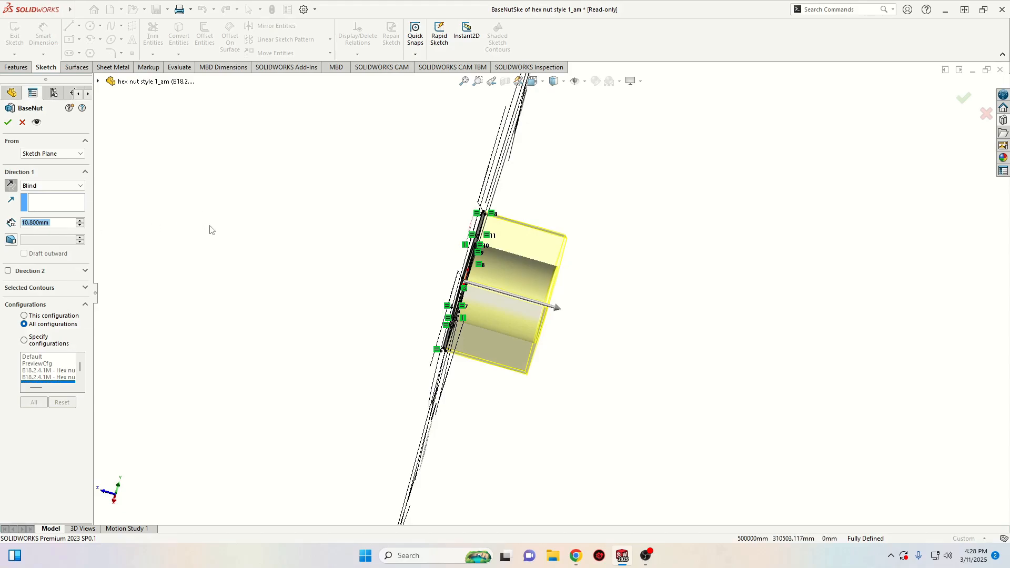
pyautogui.write('7')
pyautogui.press('Return')
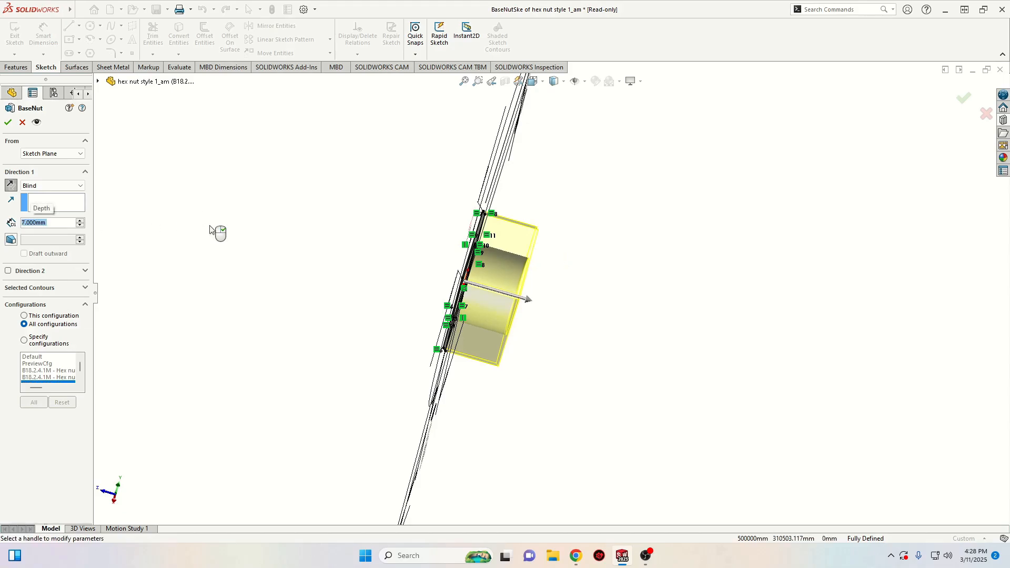
pyautogui.click(7, 122)
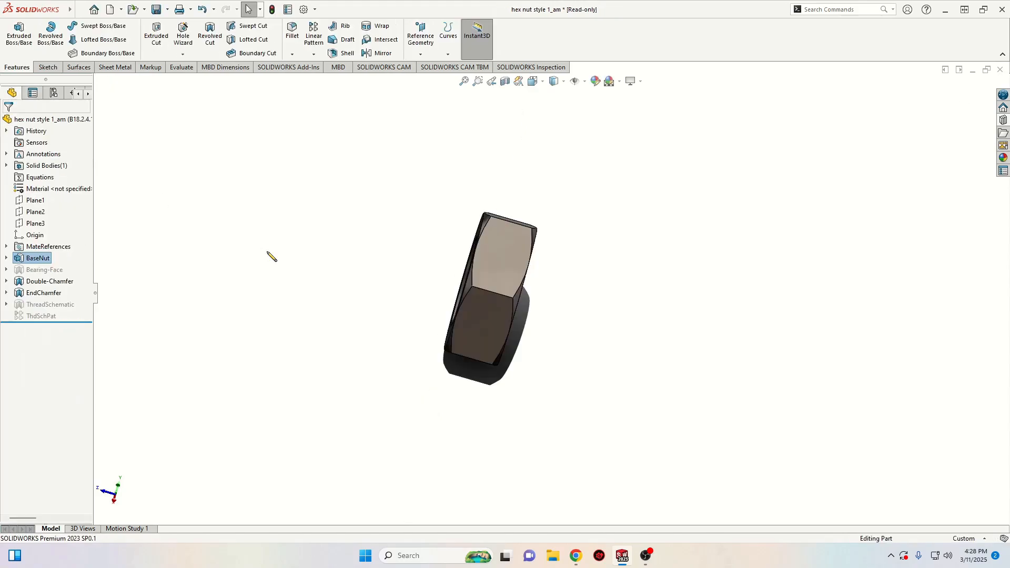
pyautogui.moveTo(271, 254); pyautogui.dragTo(330, 336, button='middle')
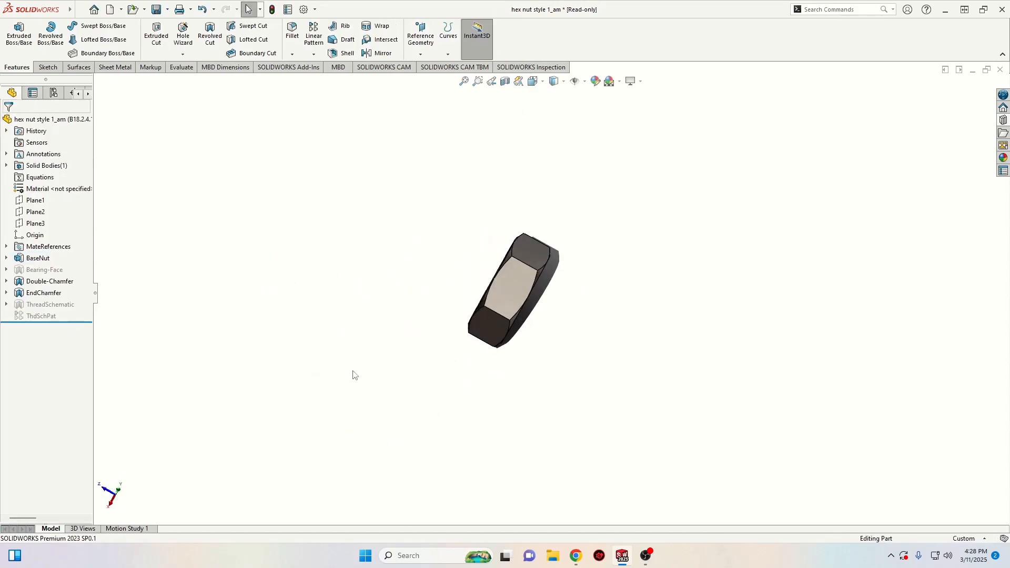
# Return to the Assem2 assembly and rebuild it with the modified hex nut.
pyautogui.moveTo(625, 562)
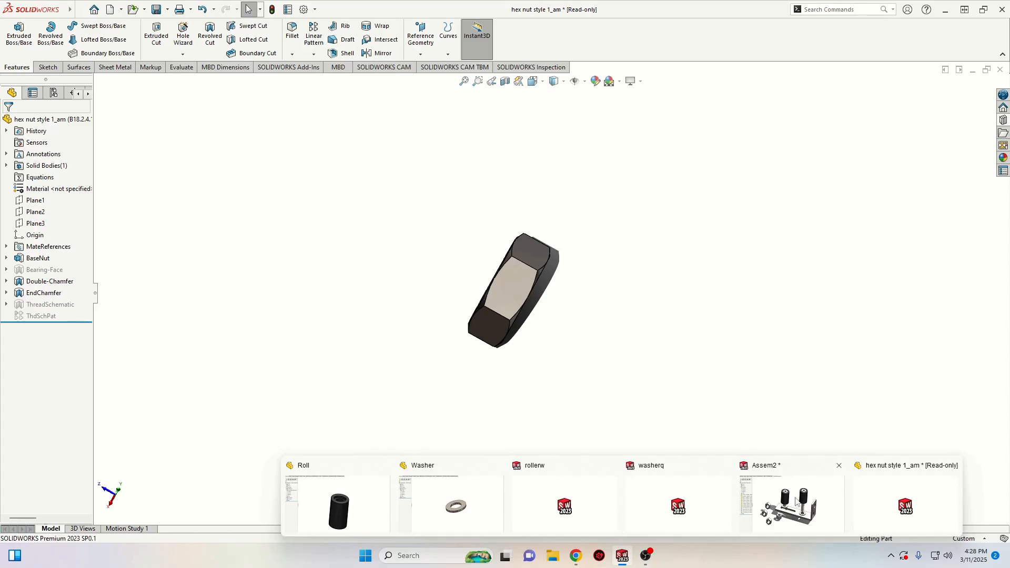
pyautogui.click(792, 506)
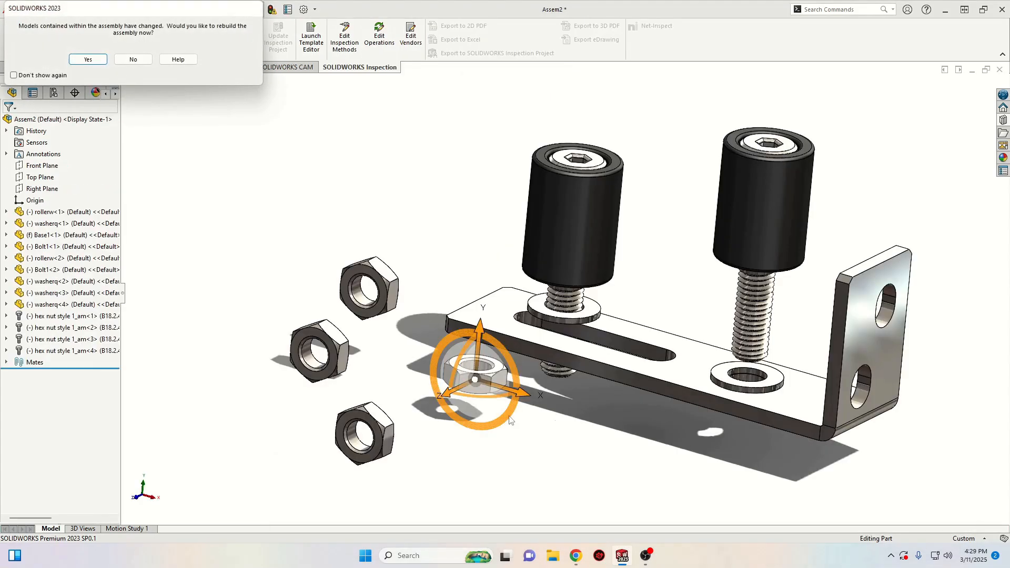
pyautogui.click(87, 59)
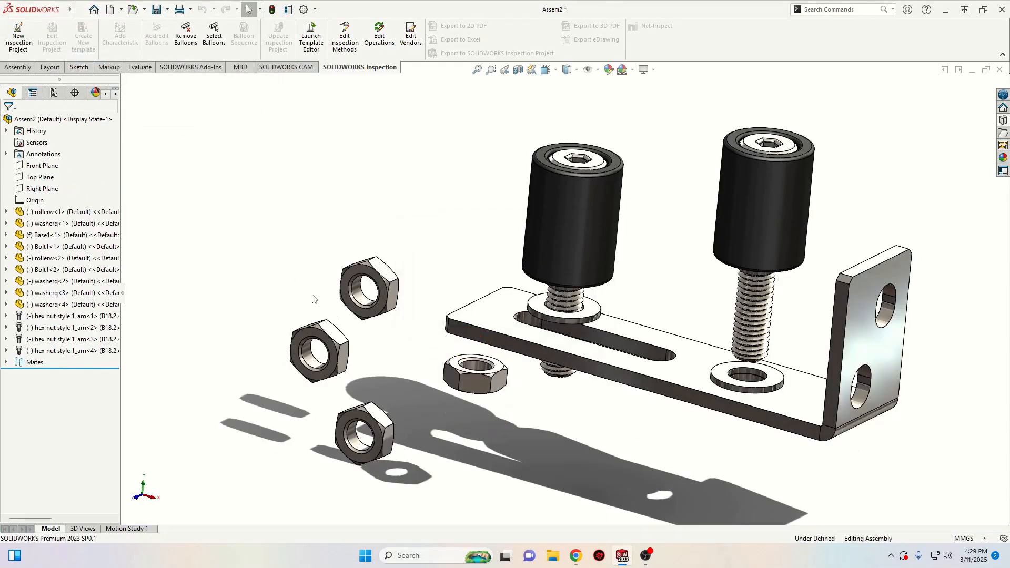
# Mate the front hex nut's bore edge concentric with the upper washer at the slot's outer end.
pyautogui.moveTo(313, 295); pyautogui.dragTo(310, 375, button='middle')
pyautogui.moveTo(354, 339); pyautogui.dragTo(410, 311, button='middle')
pyautogui.scroll(-4, 646, 401)
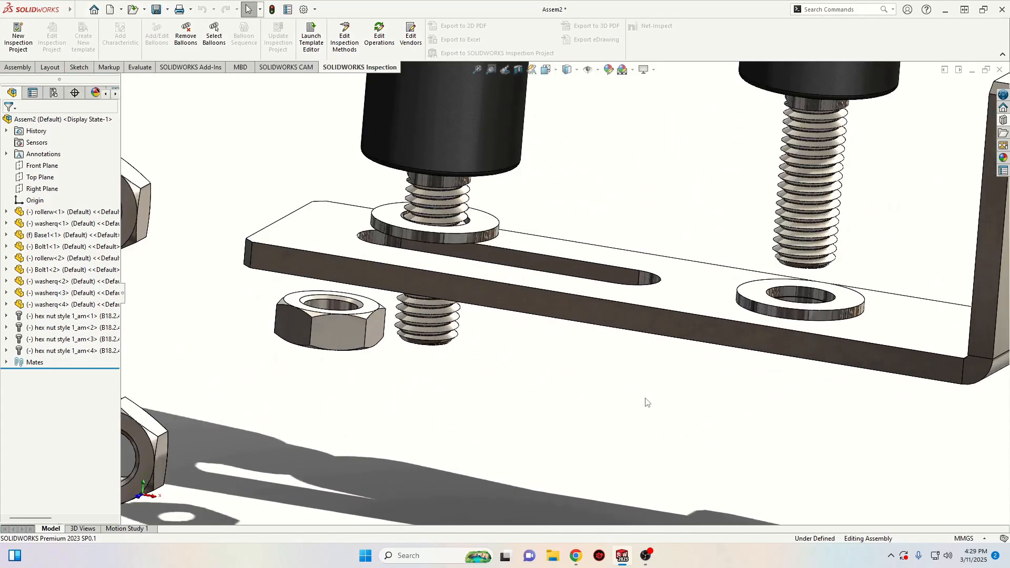
pyautogui.scroll(1, 318, 324)
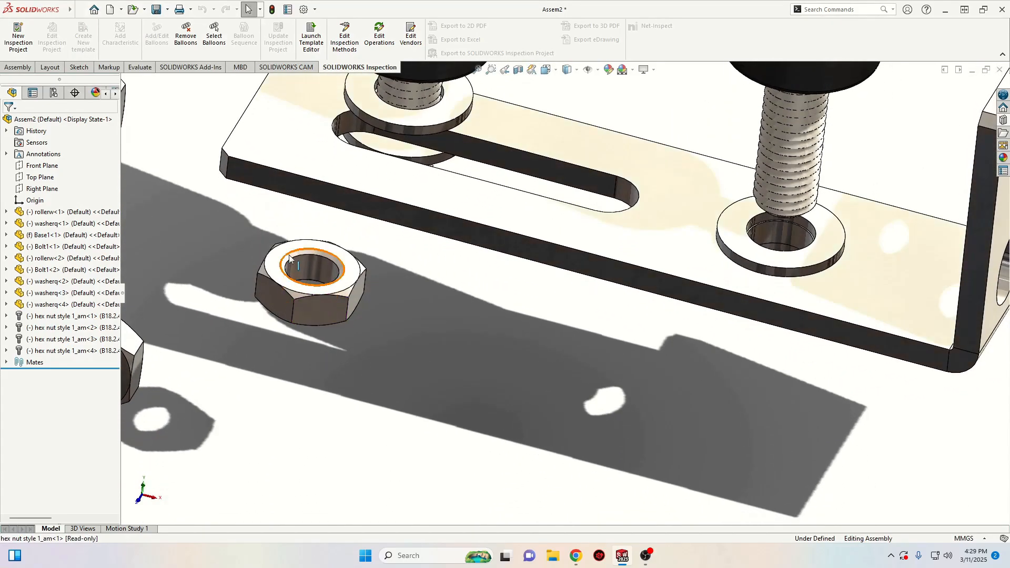
pyautogui.click(288, 258)
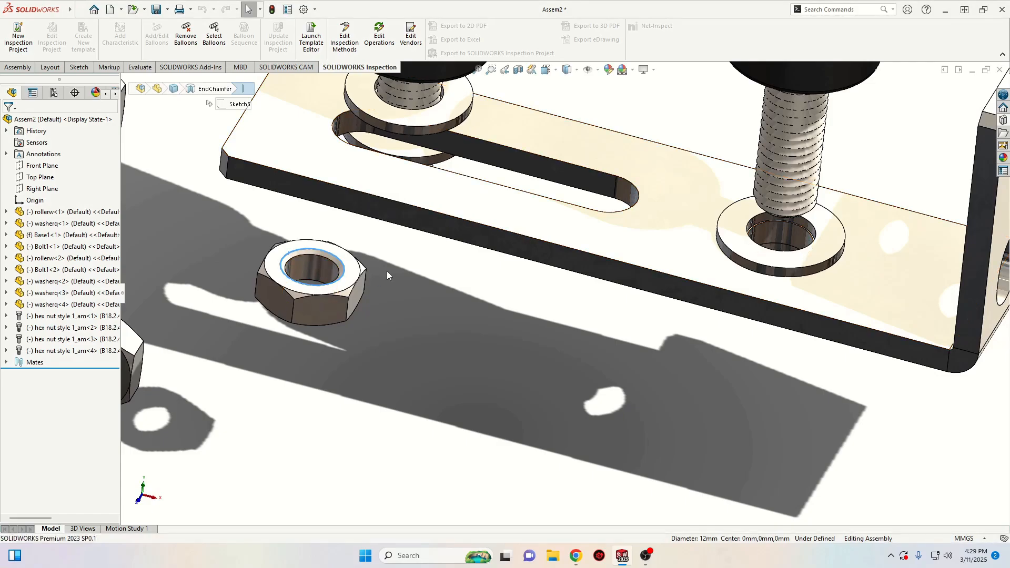
pyautogui.keyDown('ctrl'); pyautogui.moveTo(387, 270); pyautogui.dragTo(440, 370, button='middle'); pyautogui.keyUp('ctrl')
pyautogui.keyDown('ctrl'); pyautogui.click(467, 235); pyautogui.keyUp('ctrl')
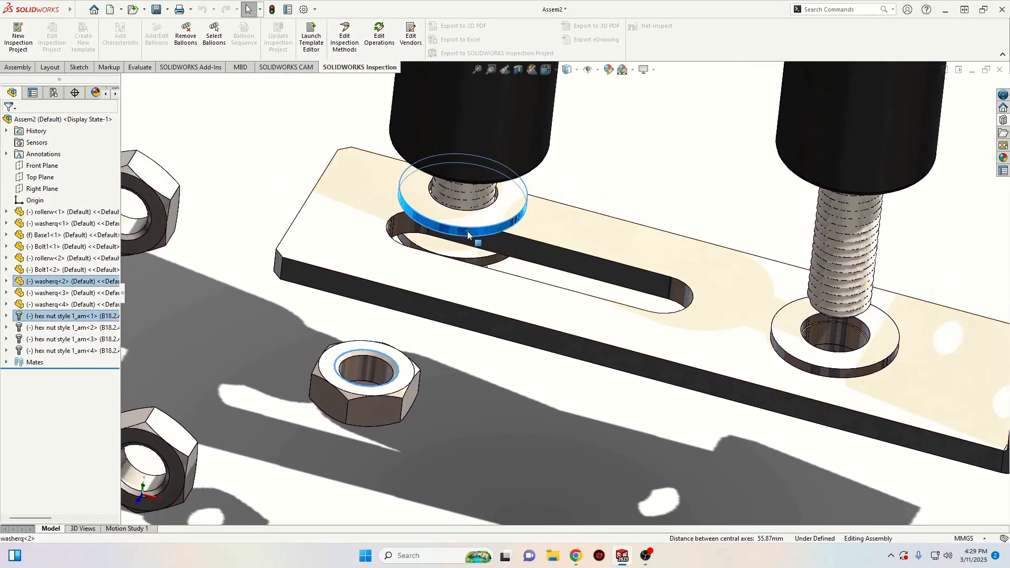
pyautogui.click(509, 223)
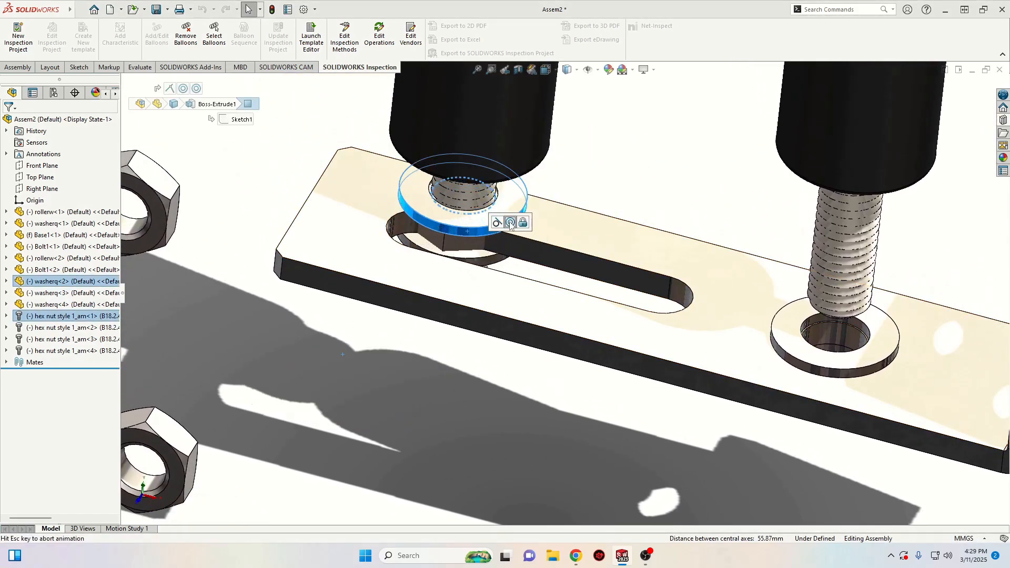
# Shift the nut along the bolt and add a tangent mate between its bore edge and the bolt's shank edge.
pyautogui.scroll(-3, 413, 233)
pyautogui.moveTo(481, 236); pyautogui.dragTo(475, 212)
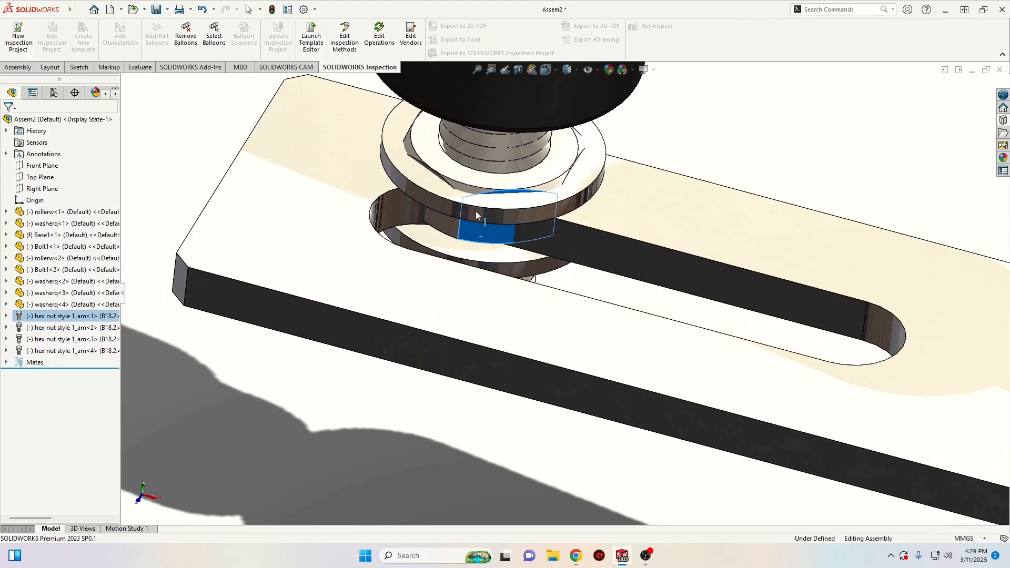
pyautogui.scroll(-5, 482, 144)
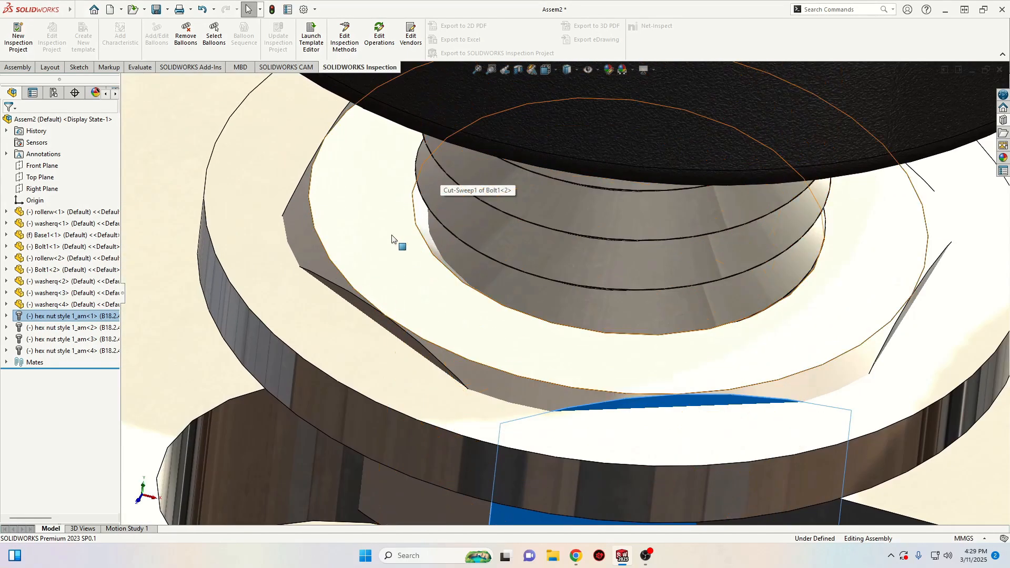
pyautogui.scroll(3, 399, 247)
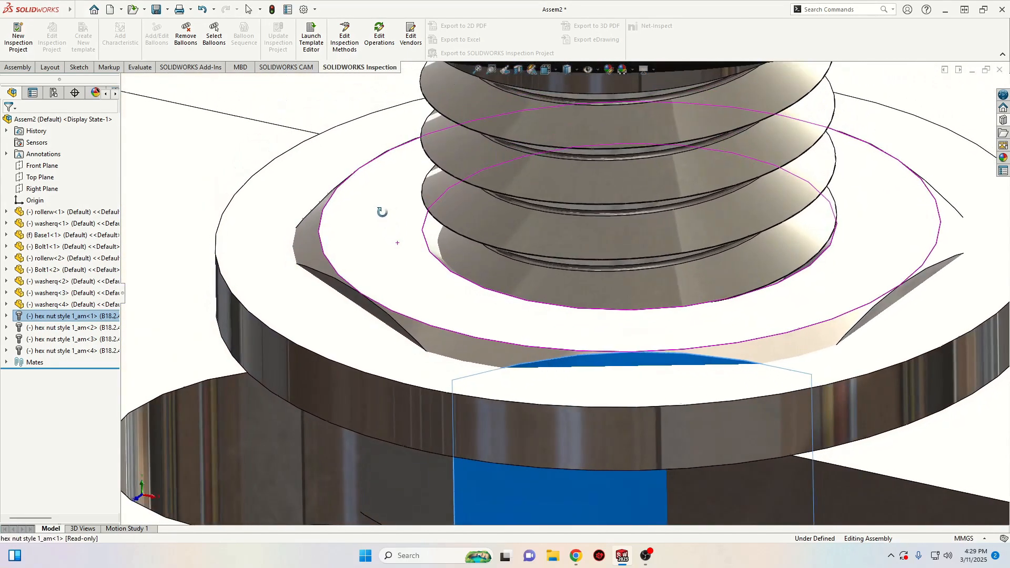
pyautogui.click(421, 238)
pyautogui.scroll(4, 419, 242)
pyautogui.moveTo(456, 232); pyautogui.dragTo(394, 287, button='middle')
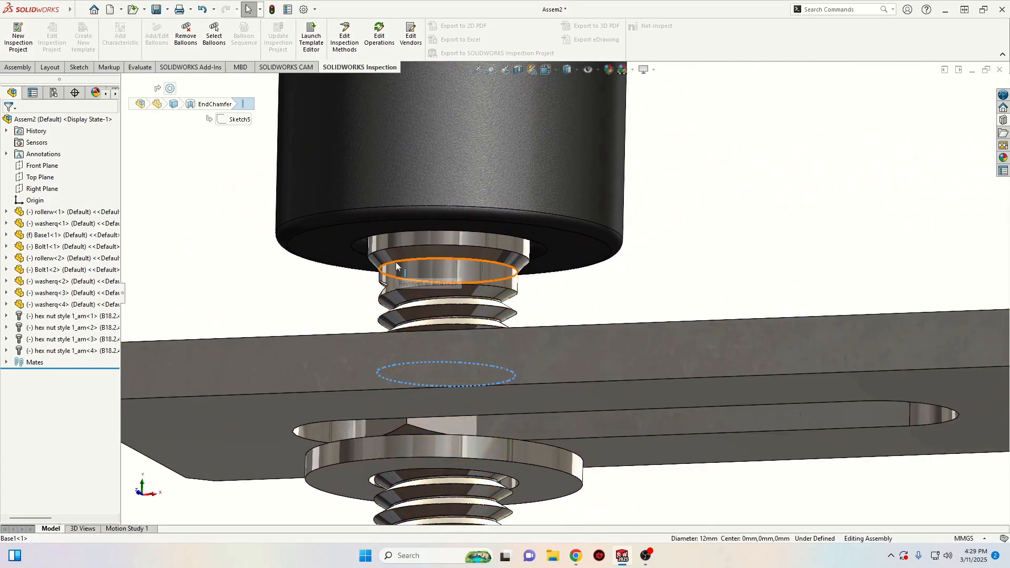
pyautogui.keyDown('ctrl'); pyautogui.click(396, 262); pyautogui.keyUp('ctrl')
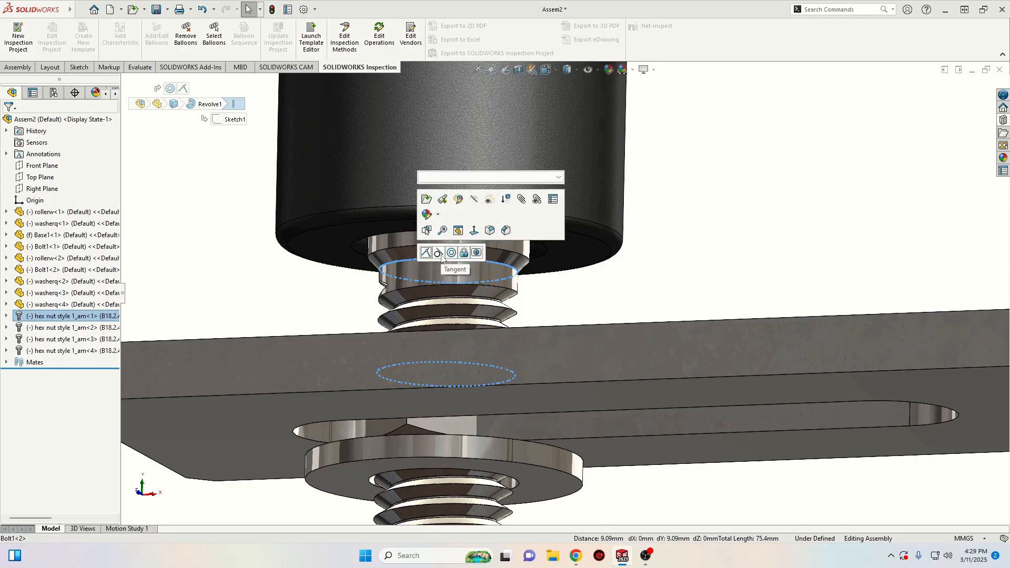
pyautogui.click(440, 256)
pyautogui.click(646, 555)
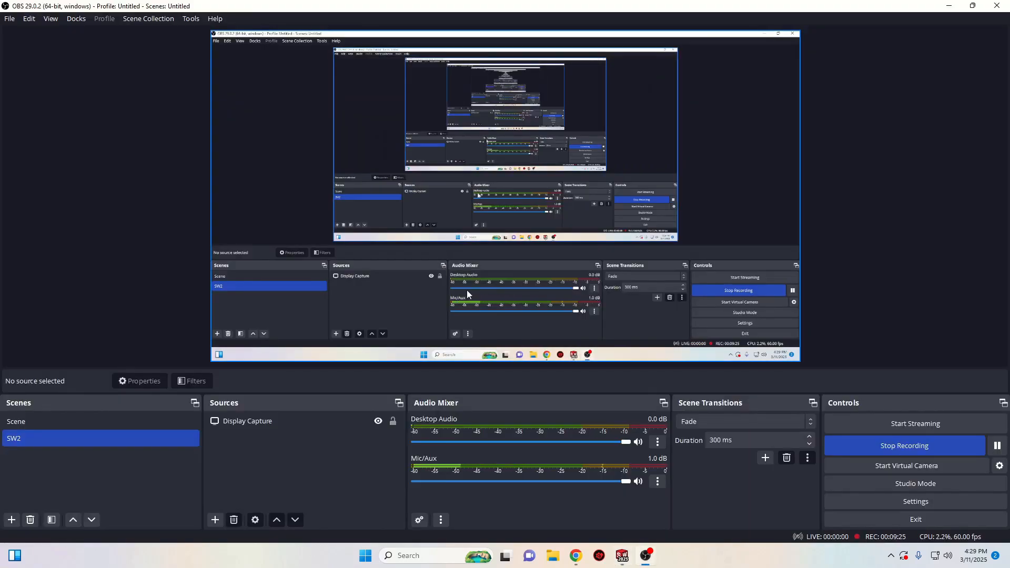
pyautogui.moveTo(622, 562)
pyautogui.click(769, 497)
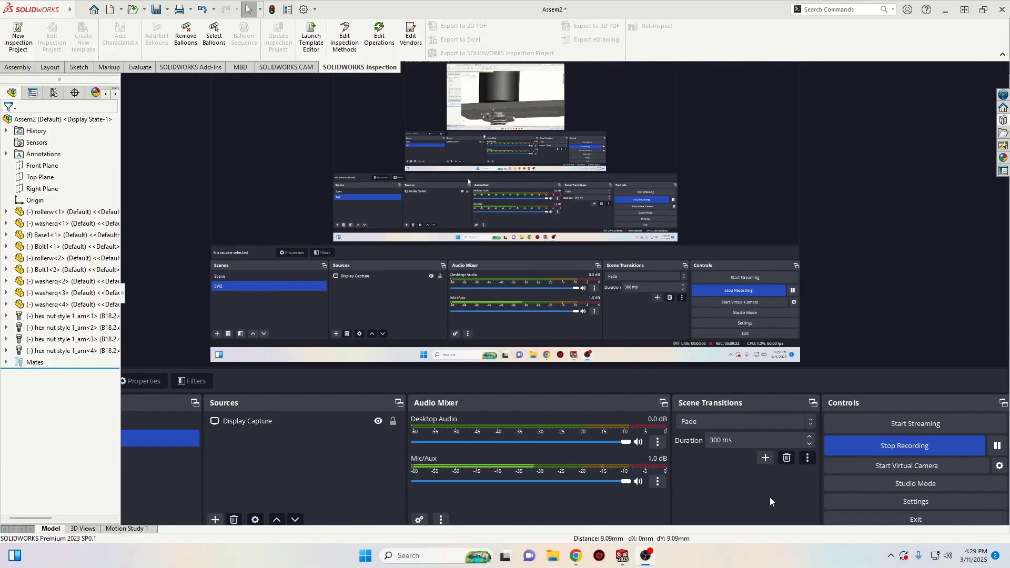
# Raise the nut above the bracket and mate its lower face coincident with the upper washer's top face.
pyautogui.scroll(5, 563, 384)
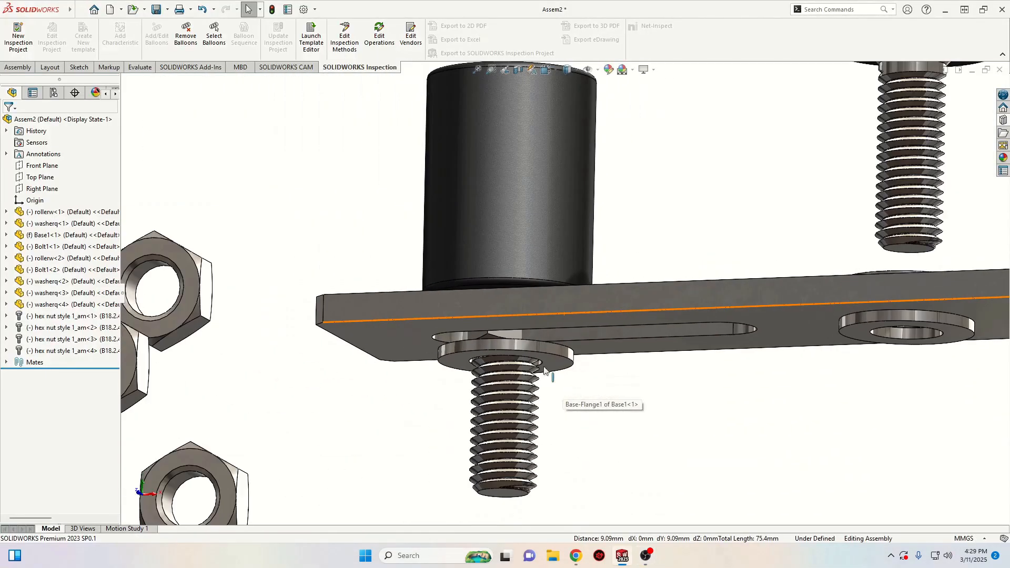
pyautogui.moveTo(549, 369); pyautogui.dragTo(544, 410, button='middle')
pyautogui.moveTo(535, 248); pyautogui.dragTo(537, 172)
pyautogui.click(465, 284)
pyautogui.moveTo(442, 310); pyautogui.dragTo(455, 257, button='middle')
pyautogui.scroll(-7, 527, 263)
pyautogui.keyDown('ctrl'); pyautogui.click(534, 242); pyautogui.keyUp('ctrl')
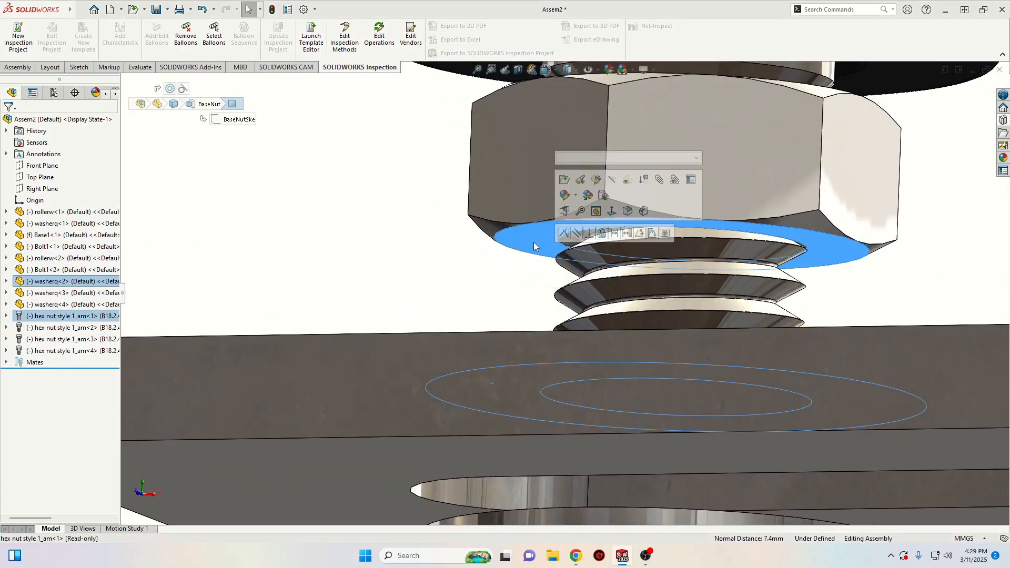
pyautogui.click(562, 235)
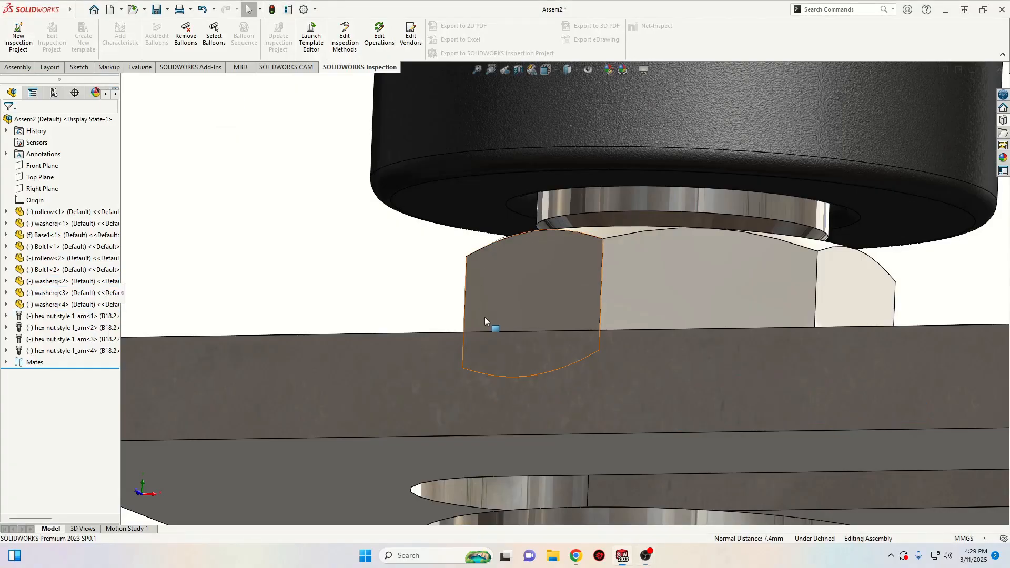
# Examine how the mated hex nut sits between the washer and the roller at the slot's outer end.
pyautogui.scroll(3, 485, 318)
pyautogui.moveTo(620, 321); pyautogui.dragTo(605, 412, button='middle')
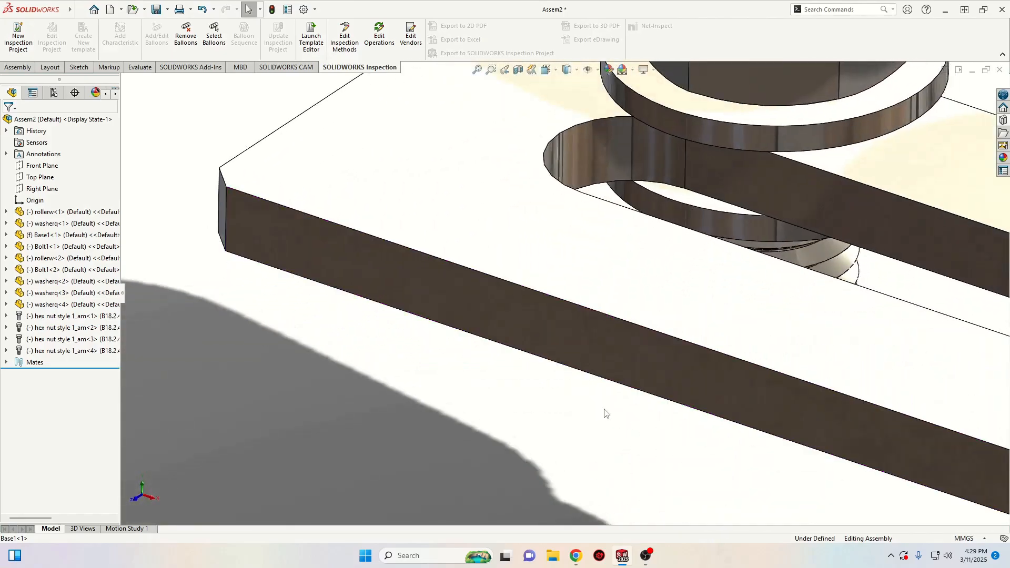
pyautogui.scroll(1, 665, 305)
pyautogui.keyDown('ctrl'); pyautogui.moveTo(665, 305); pyautogui.dragTo(435, 431, button='middle'); pyautogui.keyUp('ctrl')
pyautogui.scroll(7, 475, 406)
pyautogui.moveTo(526, 261); pyautogui.dragTo(494, 238)
pyautogui.click(349, 437)
pyautogui.moveTo(349, 437); pyautogui.dragTo(393, 450, button='middle')
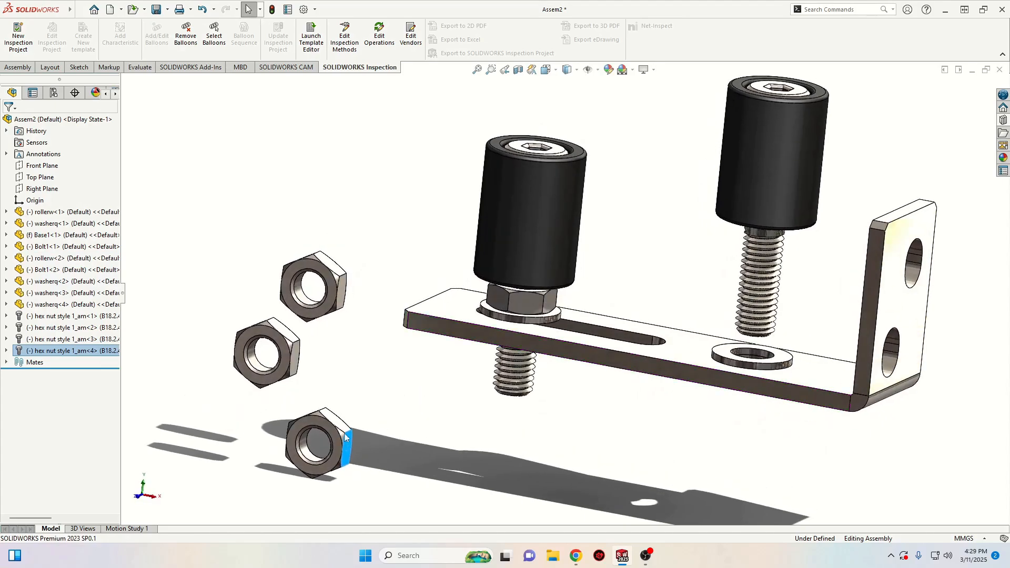
pyautogui.click(392, 450)
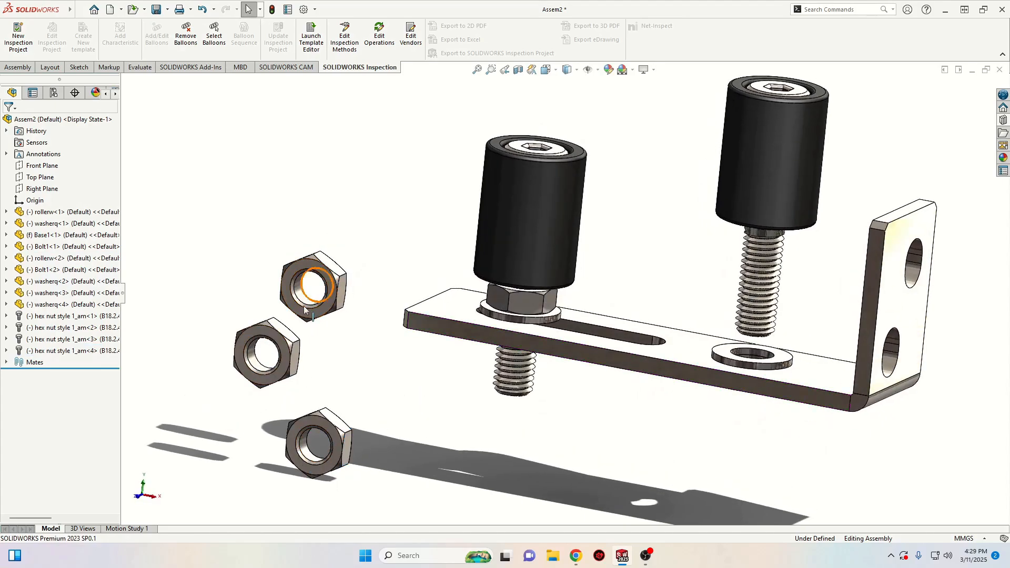
# Mate the lowest loose hex nut's bore concentric with the upper washer at the slot's outer end.
pyautogui.scroll(-5, 326, 421)
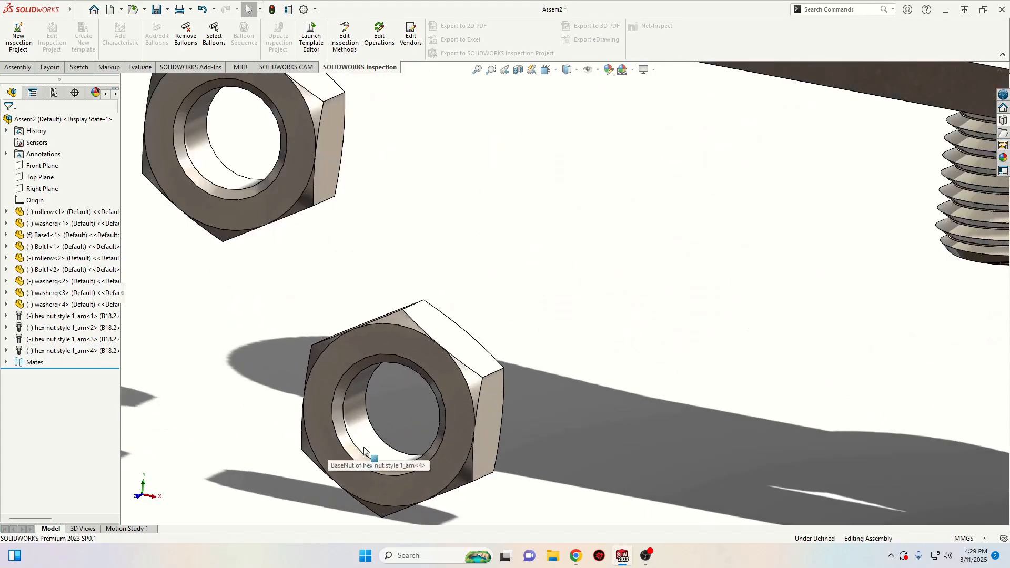
pyautogui.click(378, 429)
pyautogui.scroll(3, 676, 322)
pyautogui.keyDown('ctrl'); pyautogui.moveTo(706, 285); pyautogui.dragTo(600, 398, button='middle'); pyautogui.keyUp('ctrl')
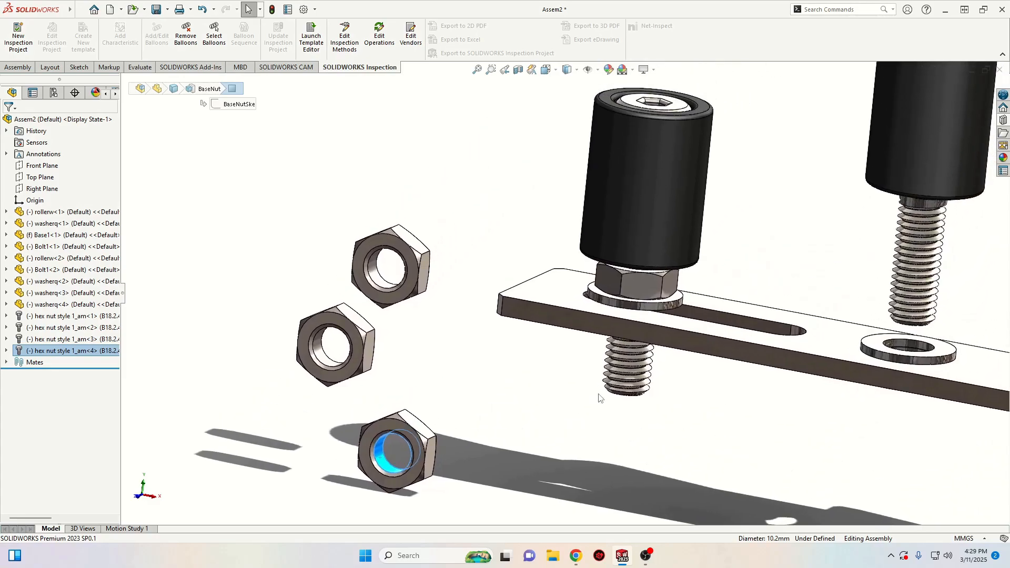
pyautogui.keyDown('ctrl'); pyautogui.click(613, 304); pyautogui.keyUp('ctrl')
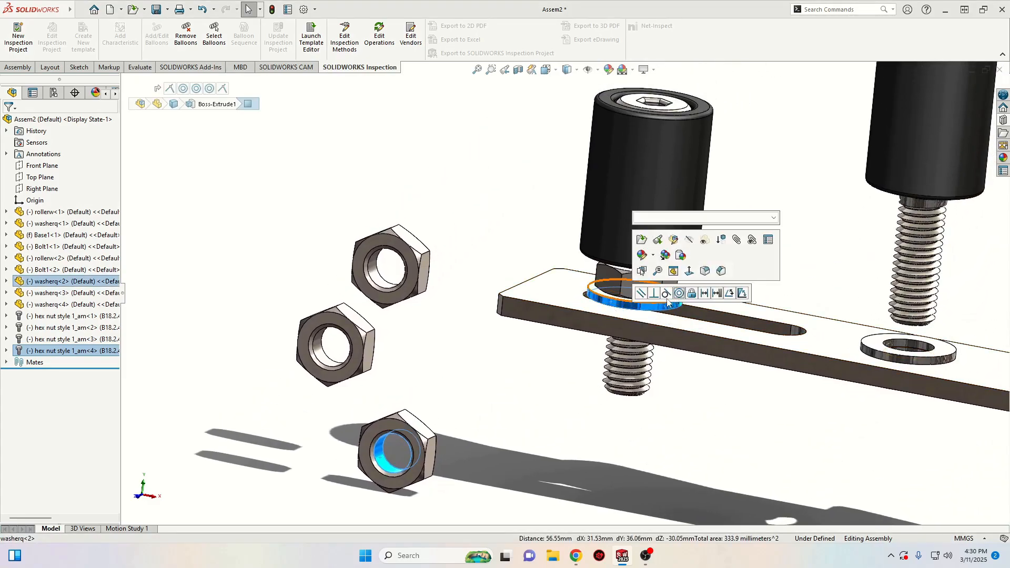
pyautogui.click(680, 293)
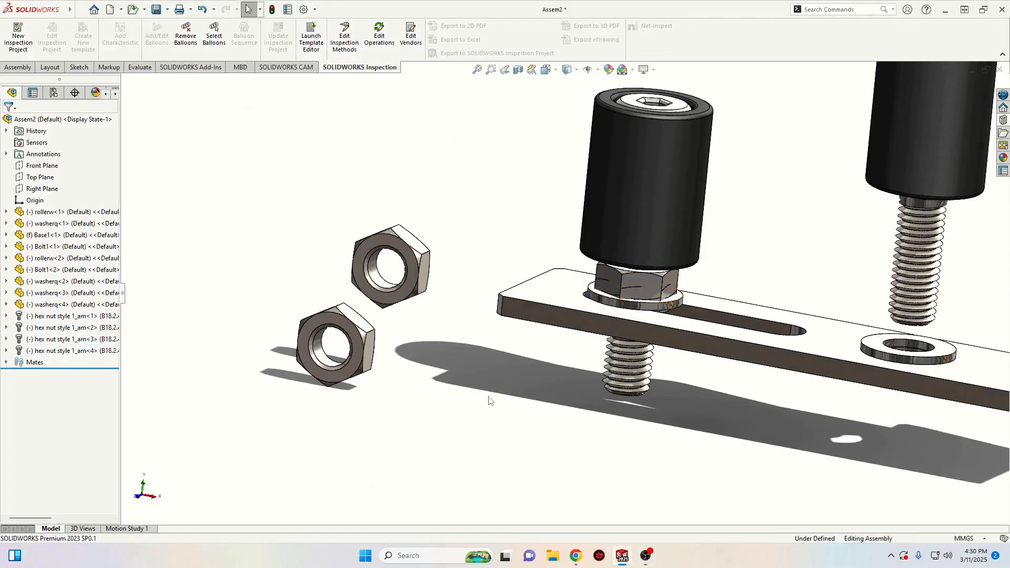
pyautogui.moveTo(542, 375)
pyautogui.mouseDown(button='middle')
pyautogui.moveTo(547, 295)
pyautogui.moveTo(540, 372)
pyautogui.mouseUp(button='middle')
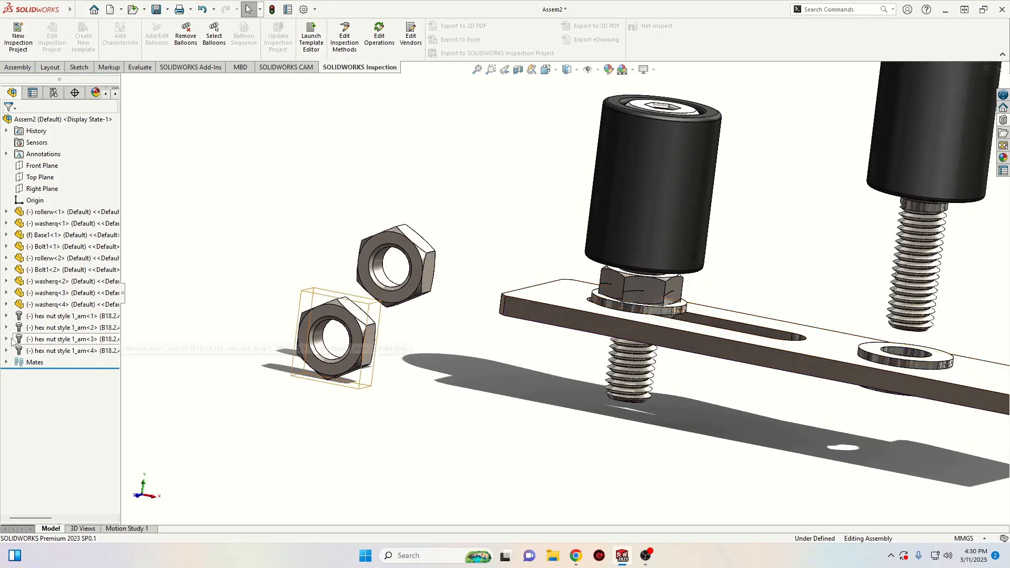
# Find the nut just mated among the components and shift it down along the bolt to below the bracket.
pyautogui.click(45, 328)
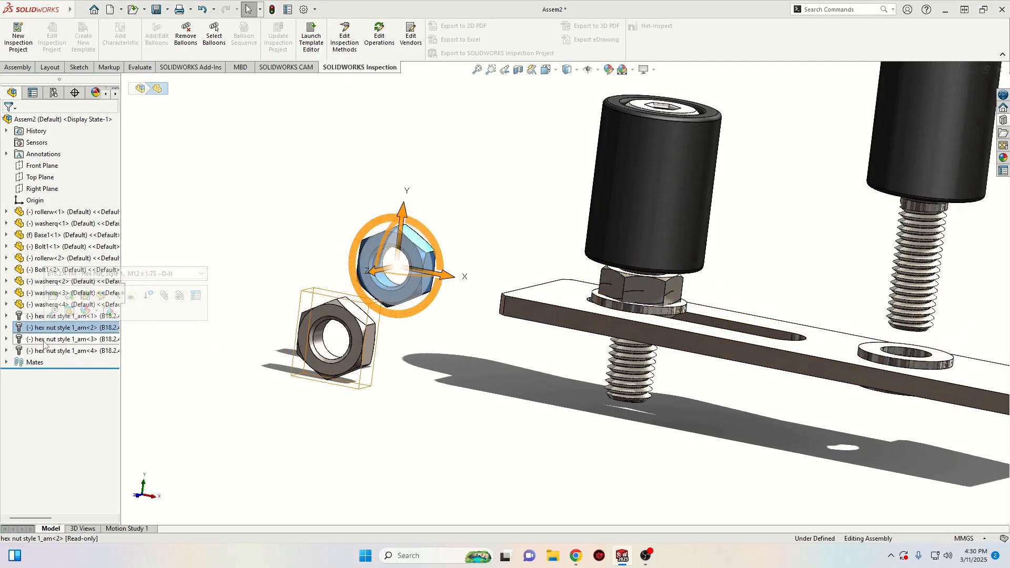
pyautogui.click(46, 340)
pyautogui.click(46, 351)
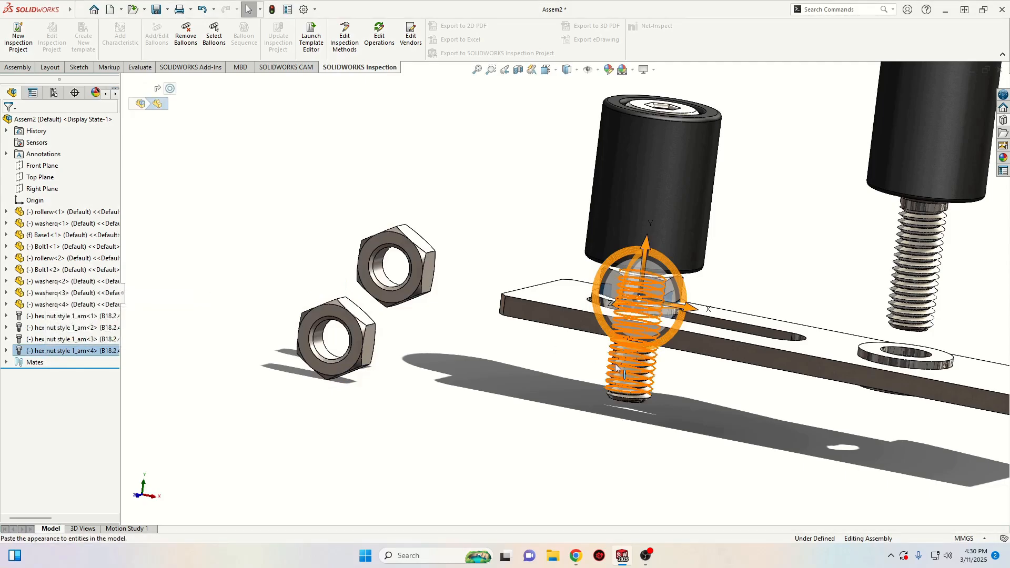
pyautogui.moveTo(646, 247); pyautogui.dragTo(635, 348)
pyautogui.click(412, 424)
# Mate the lower nut's top face coincident with the underside of the washer beneath the slot, then test the roller's movement.
pyautogui.scroll(-6, 630, 389)
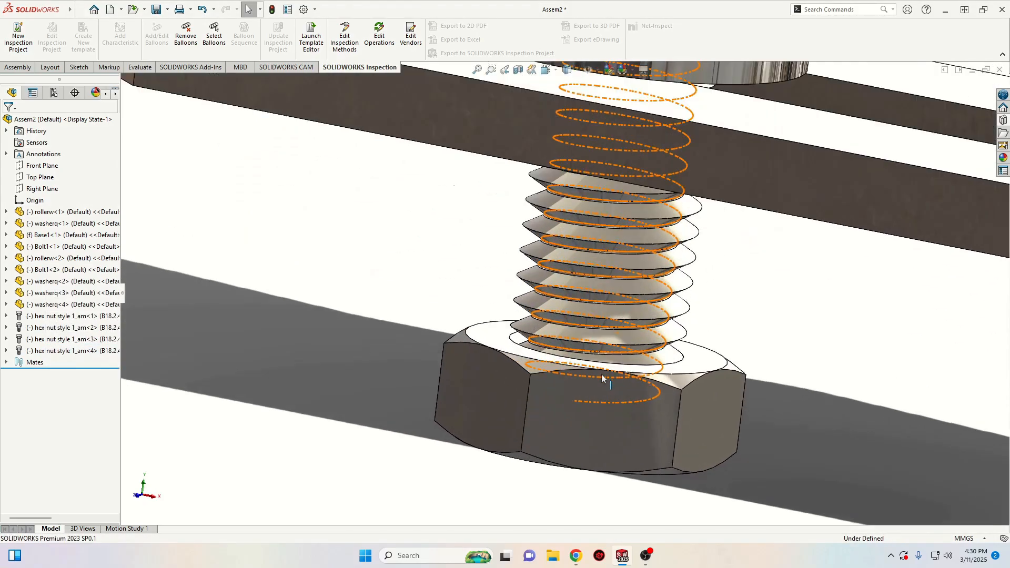
pyautogui.click(497, 344)
pyautogui.moveTo(416, 402); pyautogui.dragTo(463, 228, button='middle')
pyautogui.keyDown('ctrl'); pyautogui.click(472, 191); pyautogui.keyUp('ctrl')
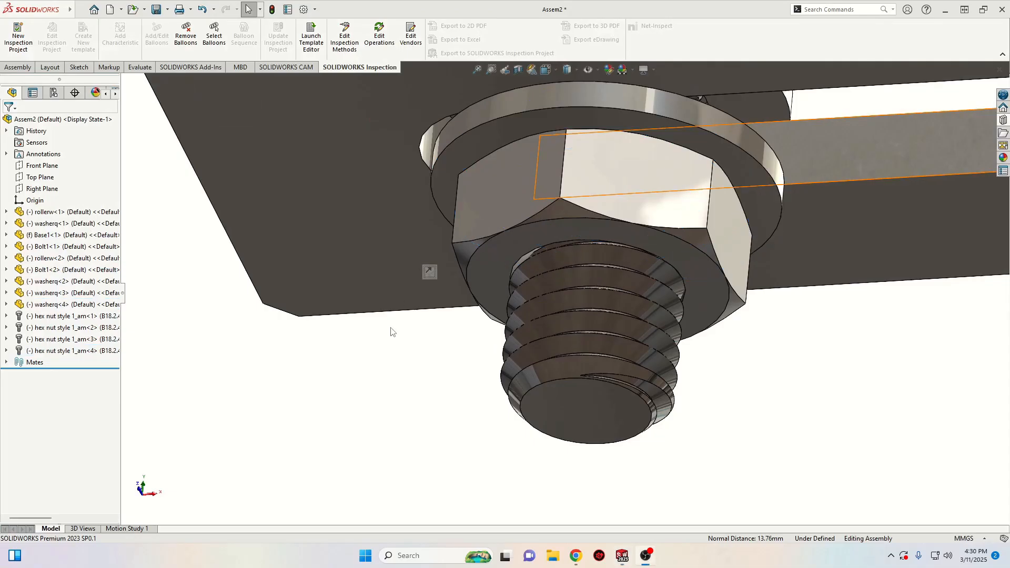
pyautogui.scroll(8, 435, 376)
pyautogui.scroll(5, 435, 378)
pyautogui.moveTo(434, 379); pyautogui.dragTo(615, 250, button='middle')
pyautogui.moveTo(507, 360); pyautogui.dragTo(515, 384, button='middle')
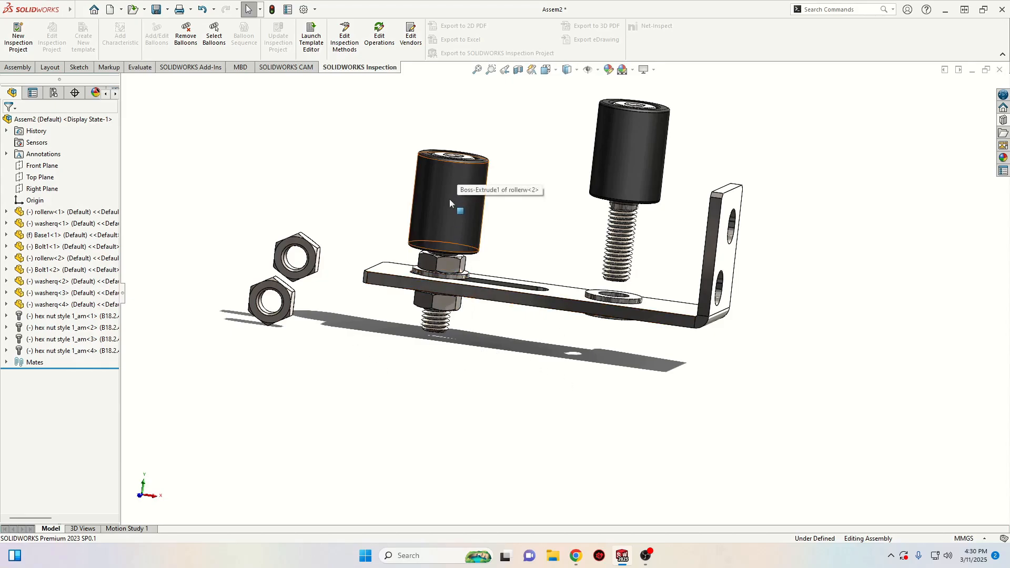
pyautogui.moveTo(466, 197); pyautogui.dragTo(439, 213)
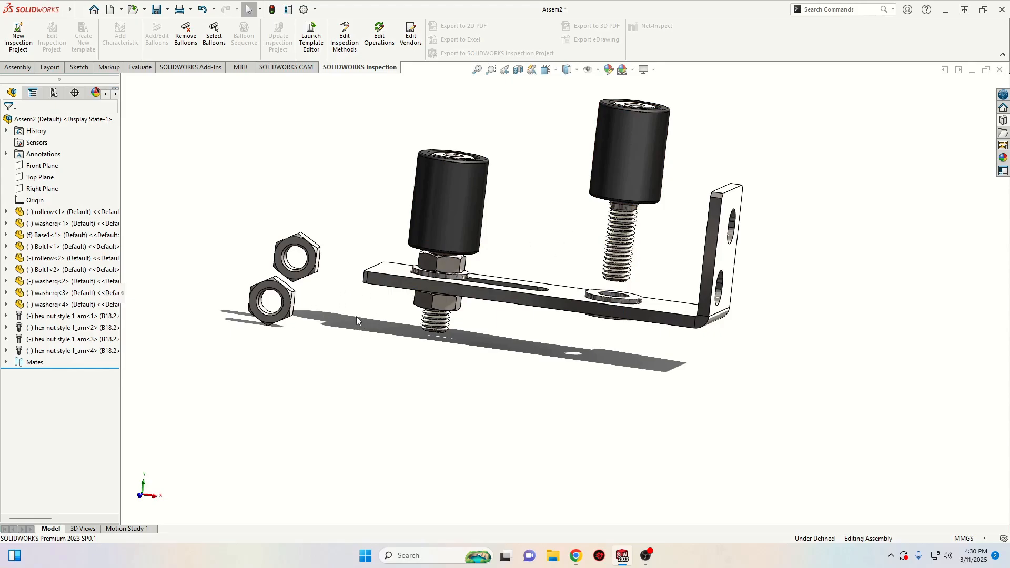
# Mate the lower loose hex nut's bore concentric with the upper washer nearest the bracket's upright flange.
pyautogui.scroll(-3, 347, 307)
pyautogui.scroll(-2, 347, 307)
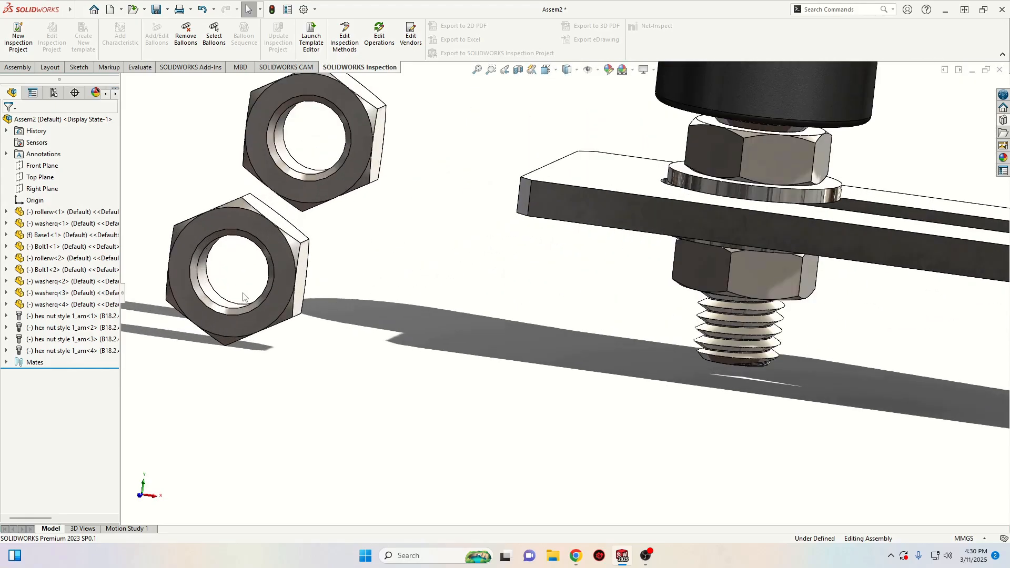
pyautogui.scroll(-3, 309, 318)
pyautogui.click(224, 295)
pyautogui.scroll(5, 448, 342)
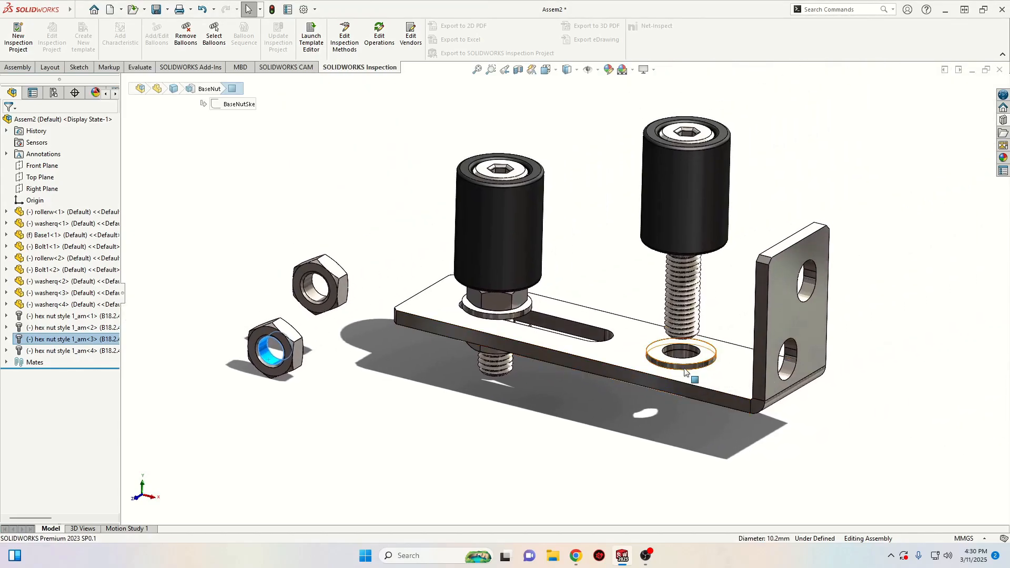
pyautogui.keyDown('ctrl'); pyautogui.click(685, 372); pyautogui.keyUp('ctrl')
pyautogui.click(750, 357)
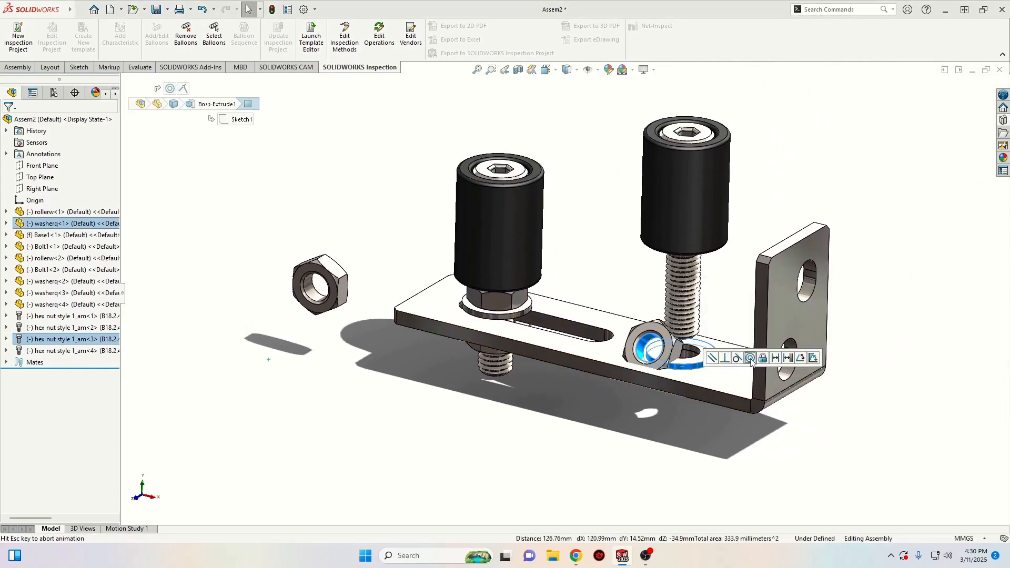
# Add a tangent mate between this nut's bore edge and the edge of the bolt's shank below the roller.
pyautogui.scroll(-2, 714, 325)
pyautogui.scroll(-5, 712, 325)
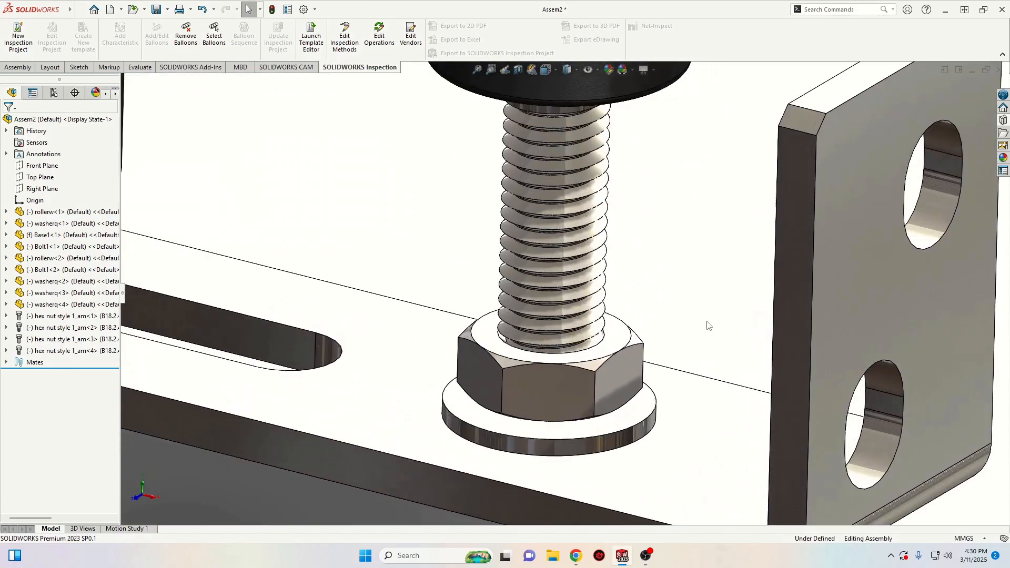
pyautogui.click(566, 344)
pyautogui.scroll(6, 548, 288)
pyautogui.keyDown('ctrl'); pyautogui.moveTo(548, 288); pyautogui.dragTo(504, 276, button='middle'); pyautogui.keyUp('ctrl')
pyautogui.scroll(-7, 507, 305)
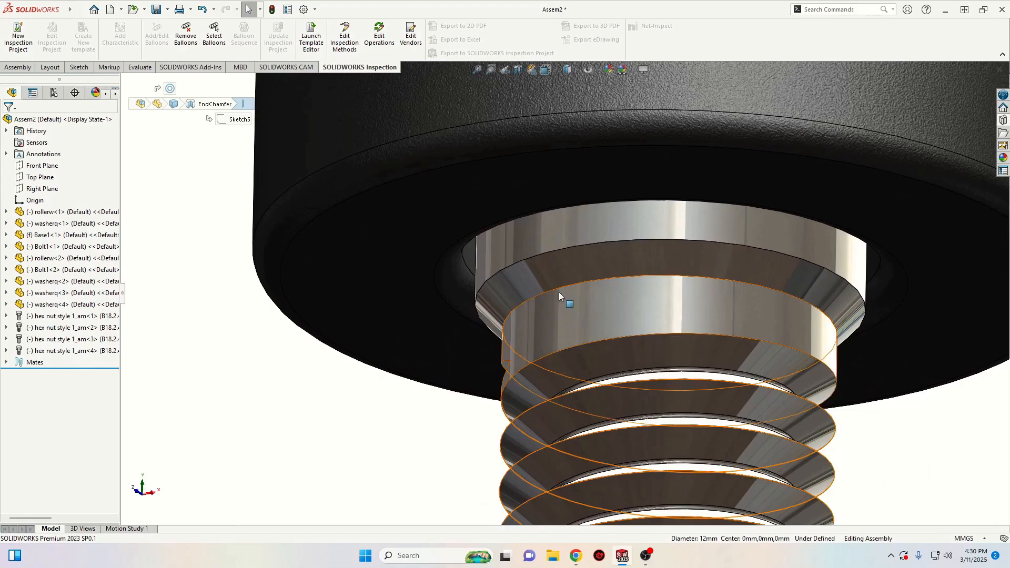
pyautogui.click(559, 289)
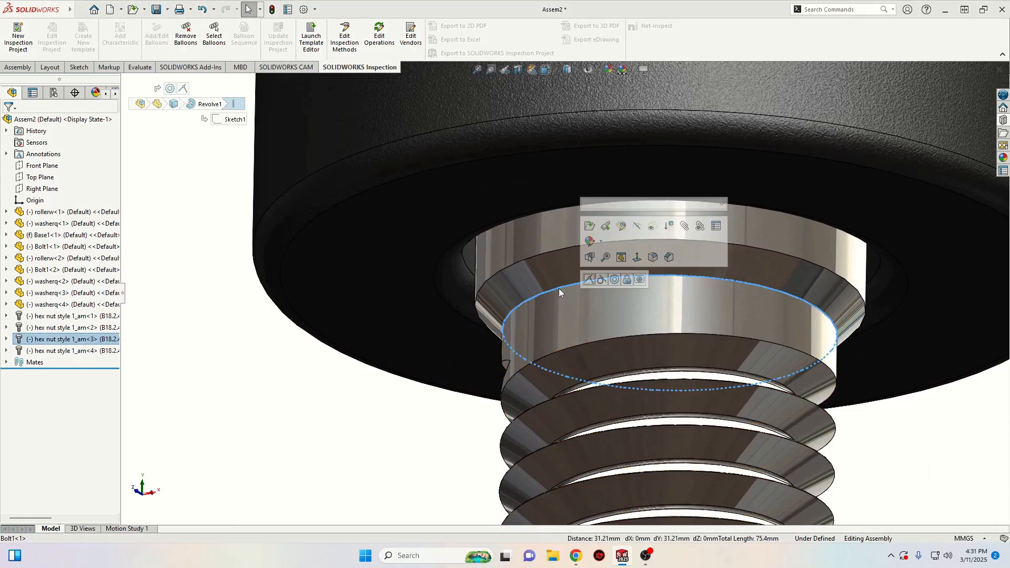
pyautogui.click(600, 280)
pyautogui.hotkey('alt', 'Tab')
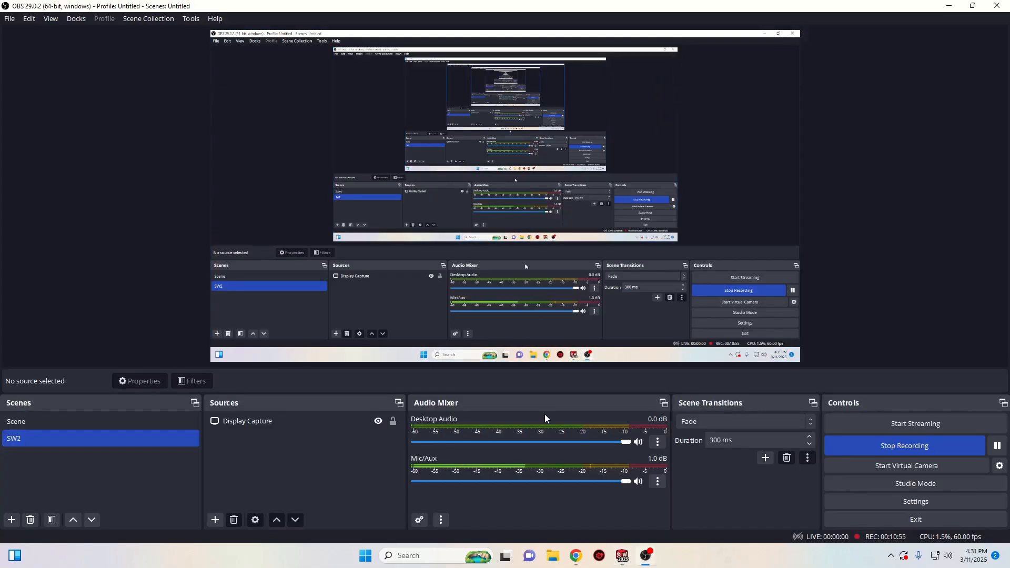
pyautogui.click(626, 561)
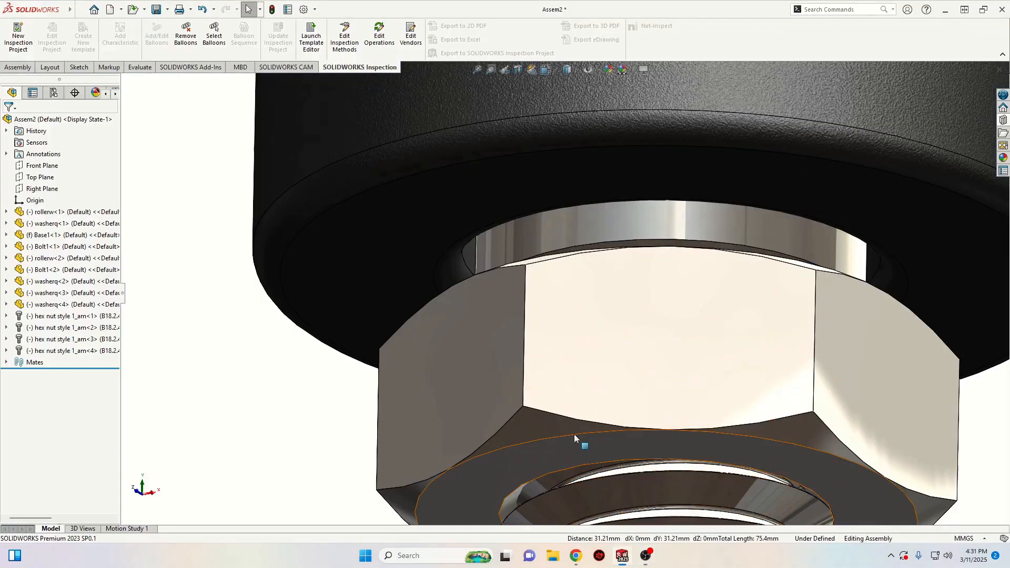
# Mate the raised nut's lower face coincident with the top face of the upper washer nearest the flange.
pyautogui.scroll(5, 526, 413)
pyautogui.scroll(2, 531, 414)
pyautogui.moveTo(532, 421); pyautogui.dragTo(535, 462, button='middle')
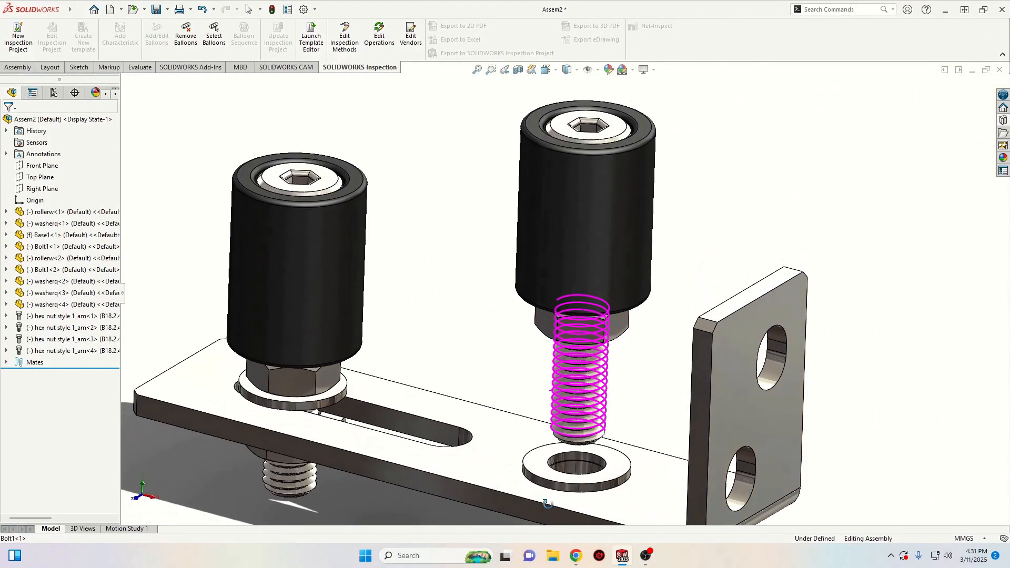
pyautogui.scroll(-4, 535, 462)
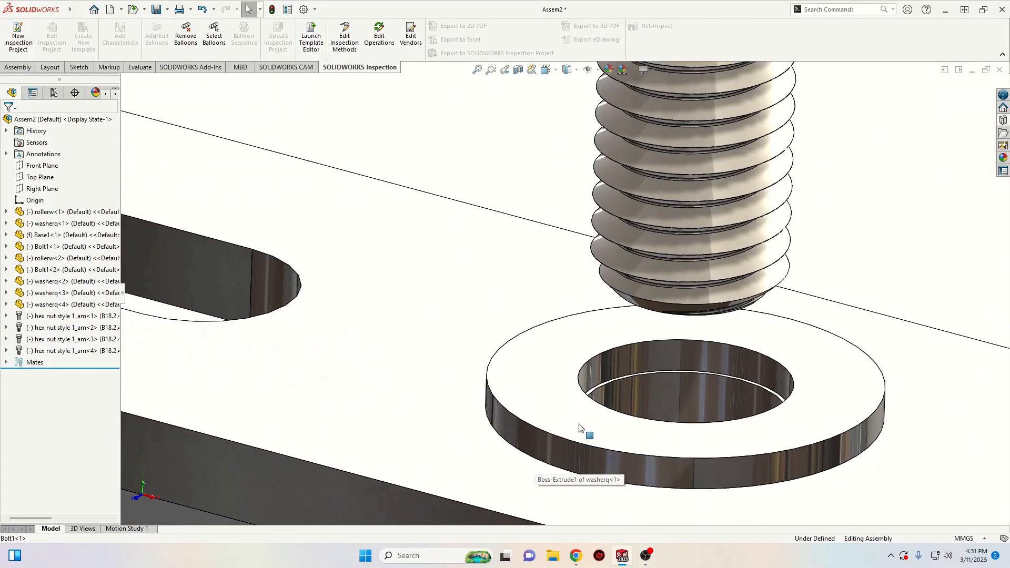
pyautogui.click(561, 384)
pyautogui.scroll(3, 561, 388)
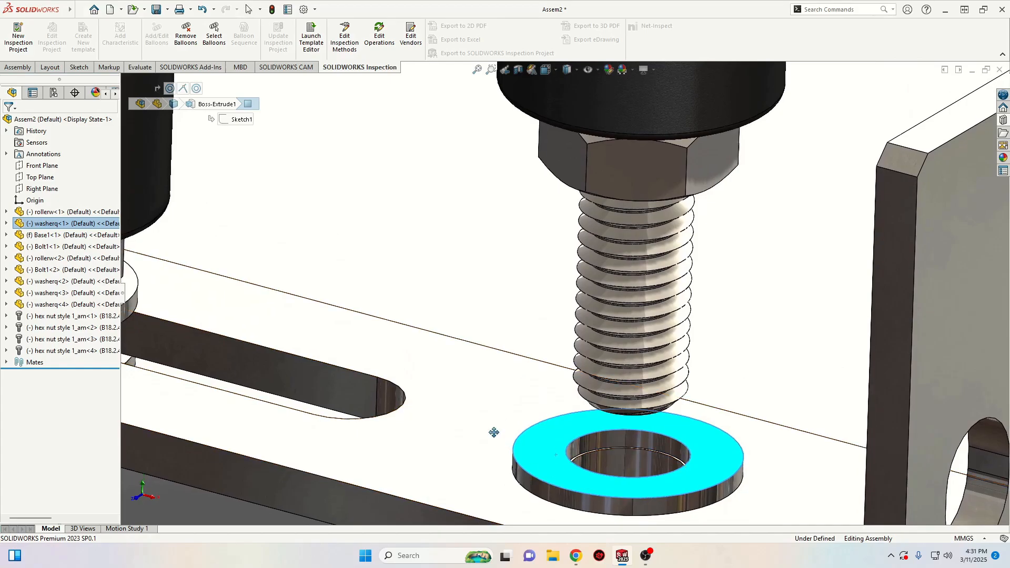
pyautogui.moveTo(491, 429); pyautogui.dragTo(610, 255, button='middle')
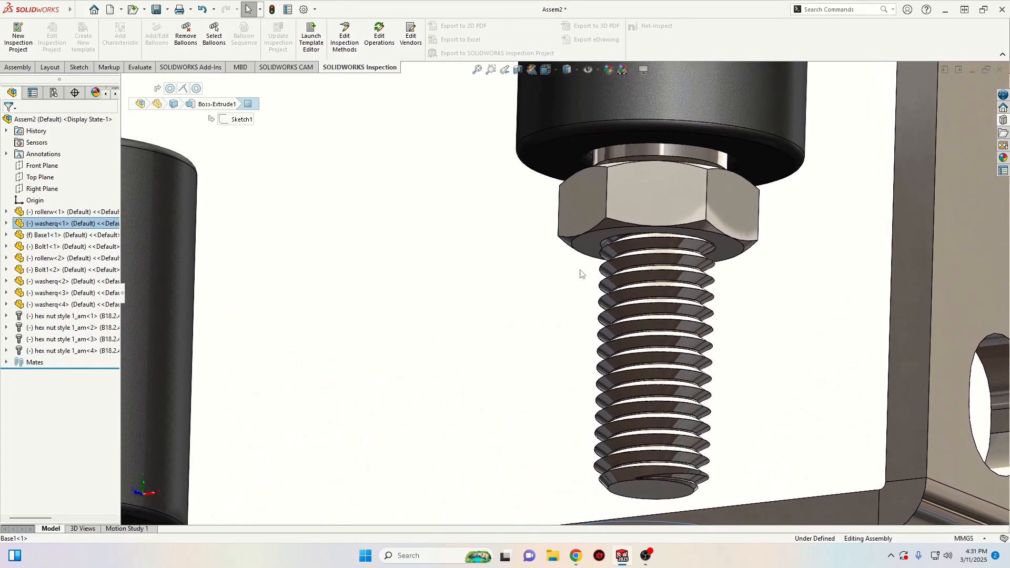
pyautogui.click(612, 252)
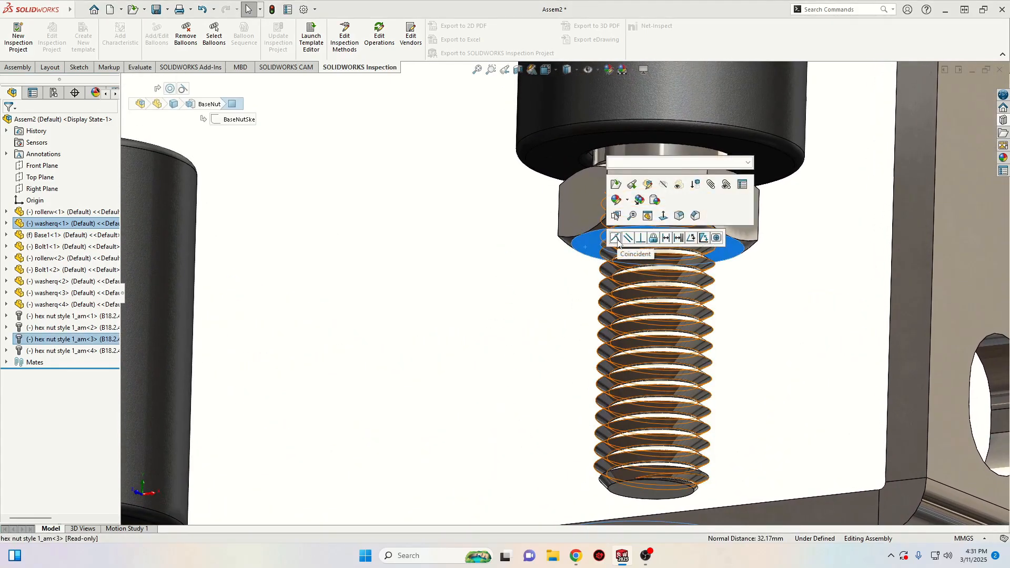
pyautogui.click(616, 240)
pyautogui.scroll(8, 450, 403)
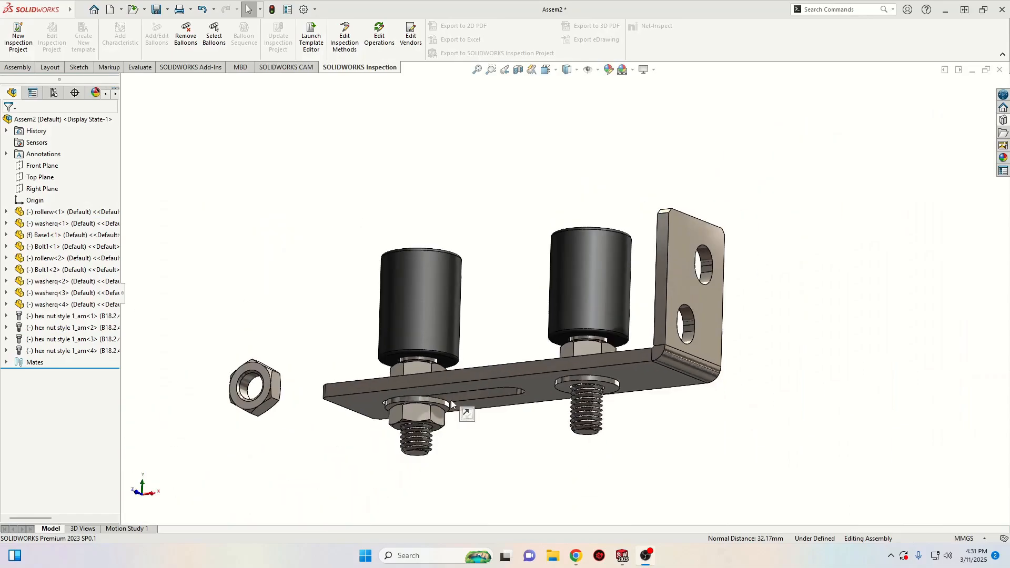
# Check whether the roller and bolt nearest the flange can still be moved.
pyautogui.moveTo(476, 376); pyautogui.dragTo(476, 483, button='middle')
pyautogui.click(577, 362)
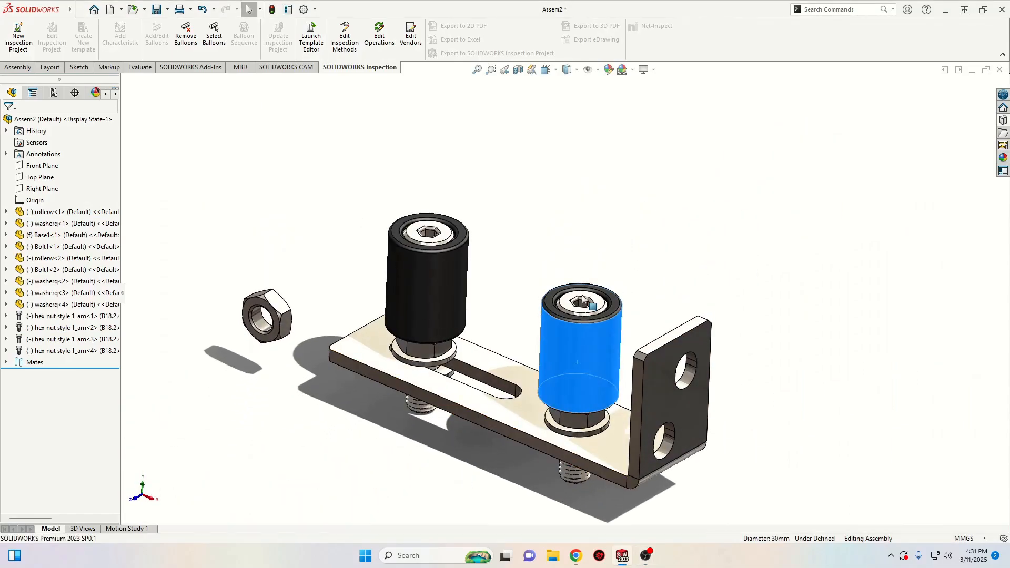
pyautogui.moveTo(582, 297); pyautogui.dragTo(544, 371)
pyautogui.click(299, 420)
# Mate the last loose hex nut's bore concentric with the washer under the bracket nearest the flange.
pyautogui.keyDown('ctrl'); pyautogui.moveTo(299, 420); pyautogui.dragTo(423, 421, button='middle'); pyautogui.keyUp('ctrl')
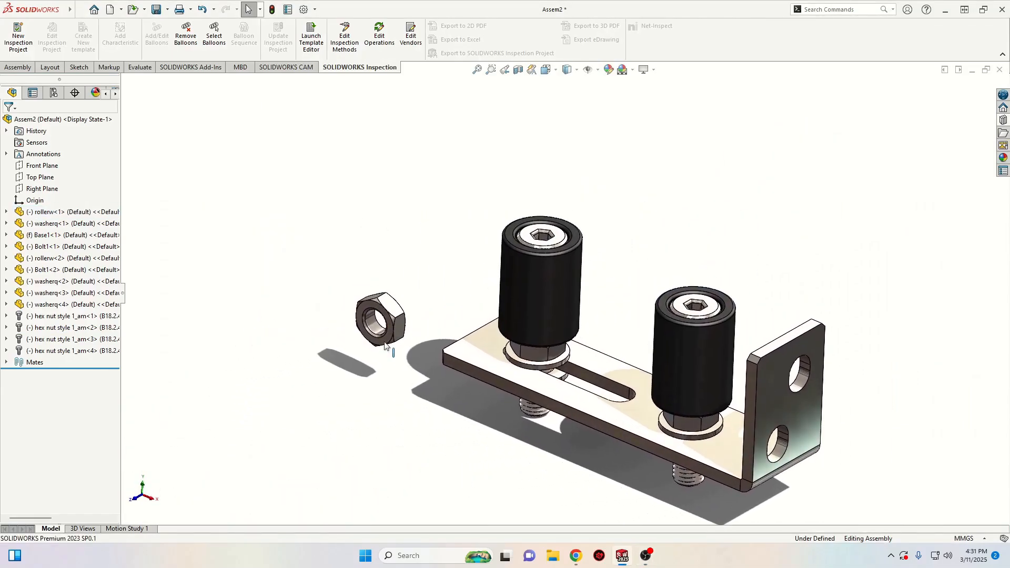
pyautogui.click(377, 329)
pyautogui.moveTo(542, 469); pyautogui.dragTo(573, 413, button='middle')
pyautogui.scroll(-5, 700, 414)
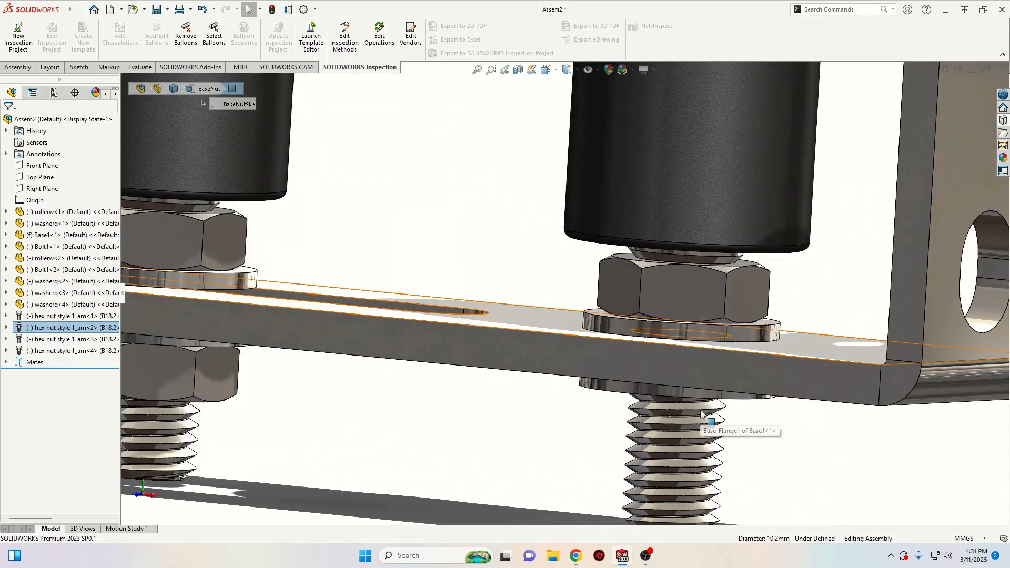
pyautogui.keyDown('ctrl'); pyautogui.click(622, 394); pyautogui.keyUp('ctrl')
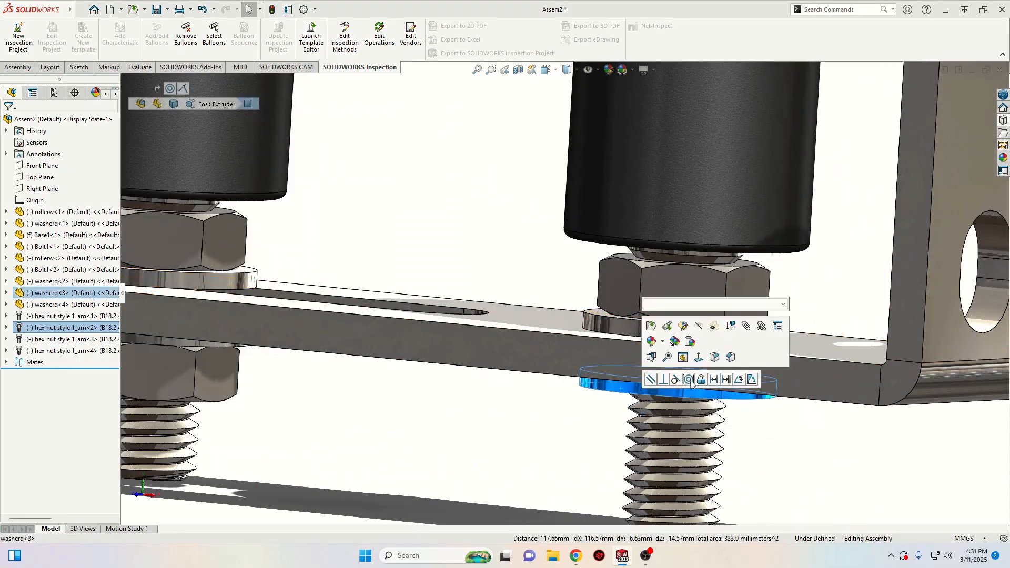
pyautogui.click(689, 380)
pyautogui.press('f')
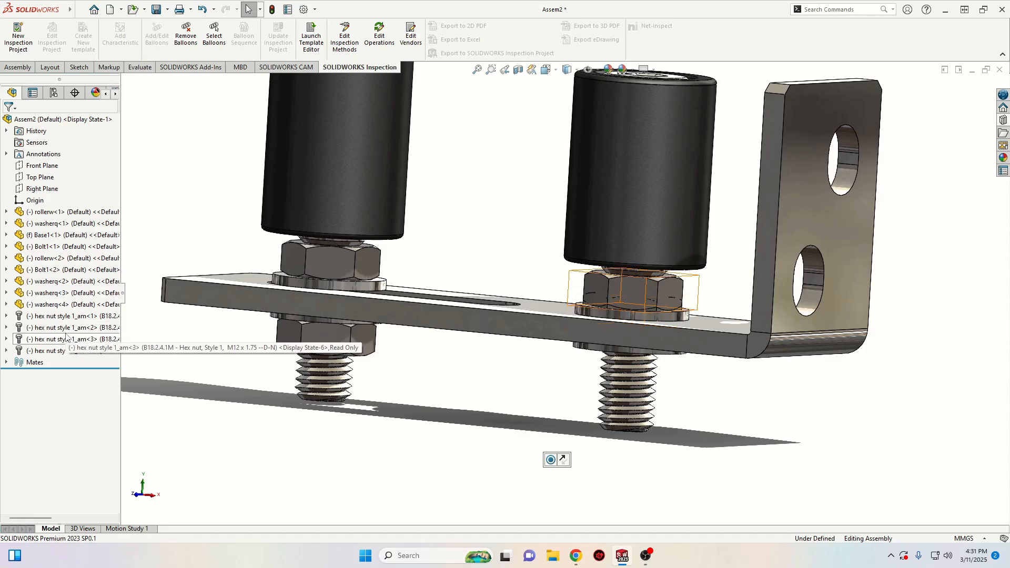
# Shift the last hex nut down along its bolt until it sits below the bracket and lower washer.
pyautogui.click(628, 292)
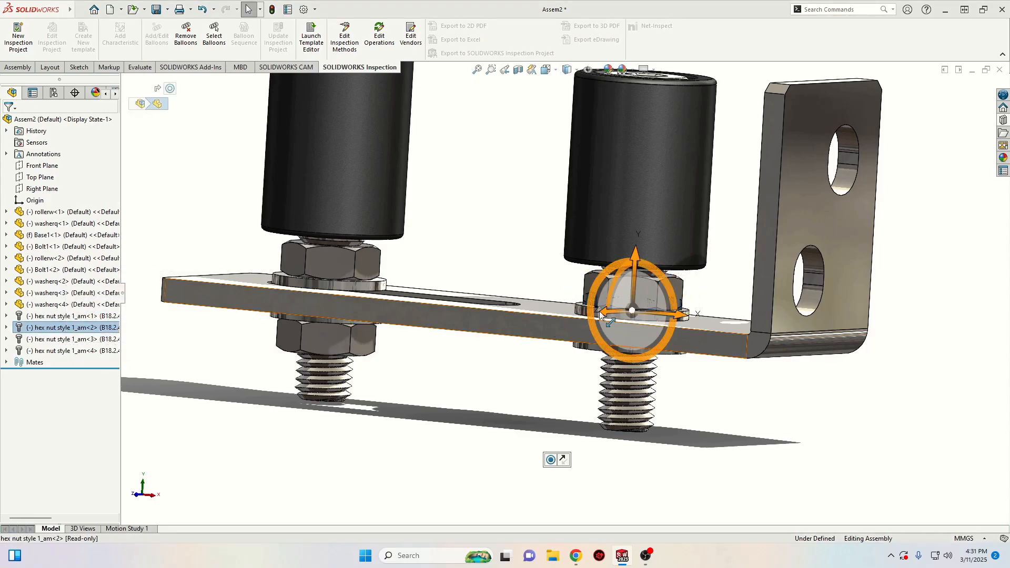
pyautogui.moveTo(634, 256); pyautogui.dragTo(627, 346)
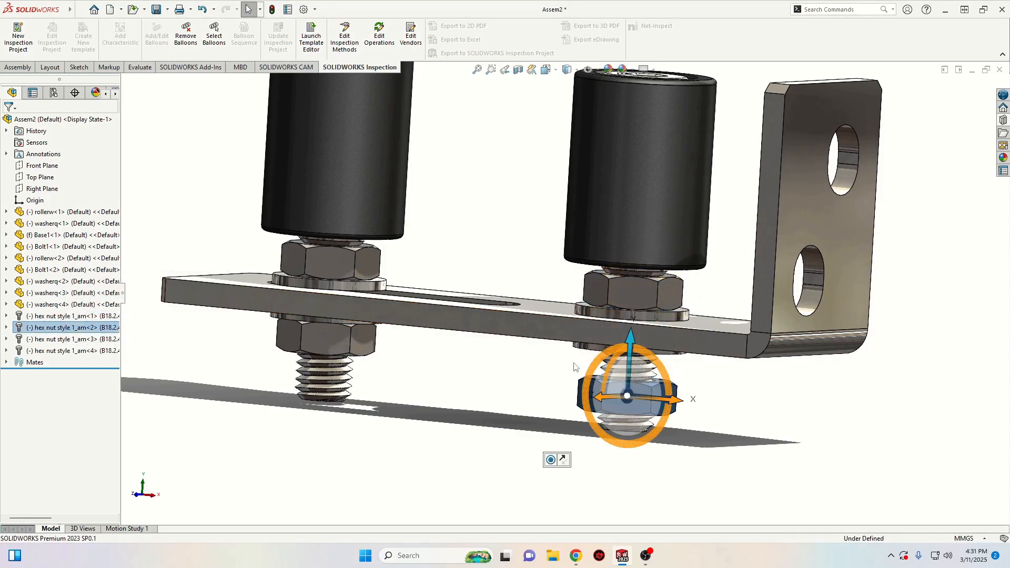
pyautogui.click(421, 415)
# Mate the last nut's top face coincident with the underside of the lower washer nearest the flange.
pyautogui.moveTo(579, 379); pyautogui.dragTo(580, 432, button='middle')
pyautogui.scroll(-4, 623, 439)
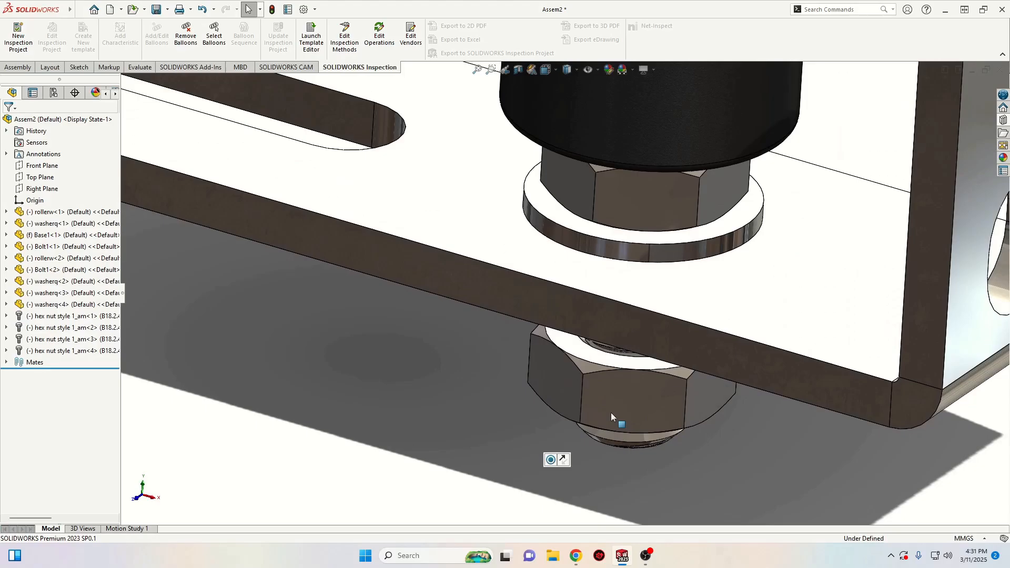
pyautogui.click(572, 348)
pyautogui.moveTo(496, 423); pyautogui.dragTo(513, 303, button='middle')
pyautogui.keyDown('ctrl'); pyautogui.click(520, 333); pyautogui.keyUp('ctrl')
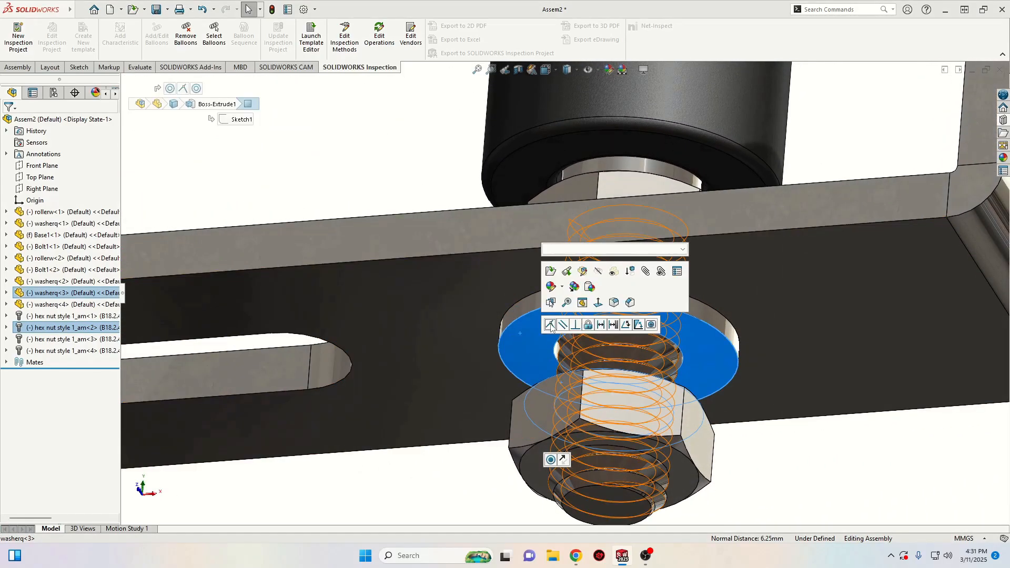
pyautogui.click(549, 324)
pyautogui.click(323, 460)
pyautogui.scroll(7, 408, 484)
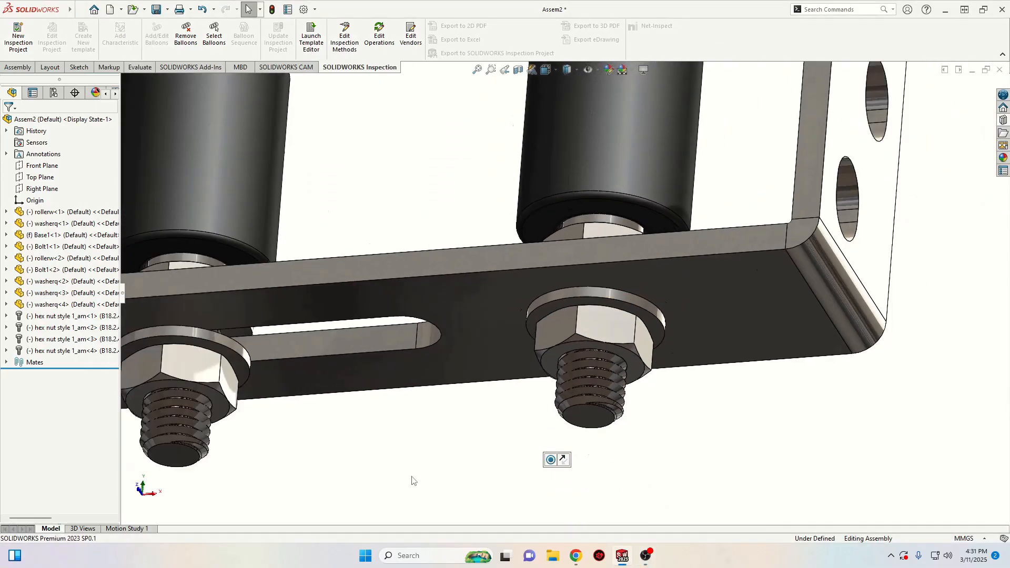
# Examine the assembled bracket from above, focusing on the roller standing over the slot.
pyautogui.moveTo(455, 448); pyautogui.dragTo(496, 468, button='middle')
pyautogui.click(458, 253)
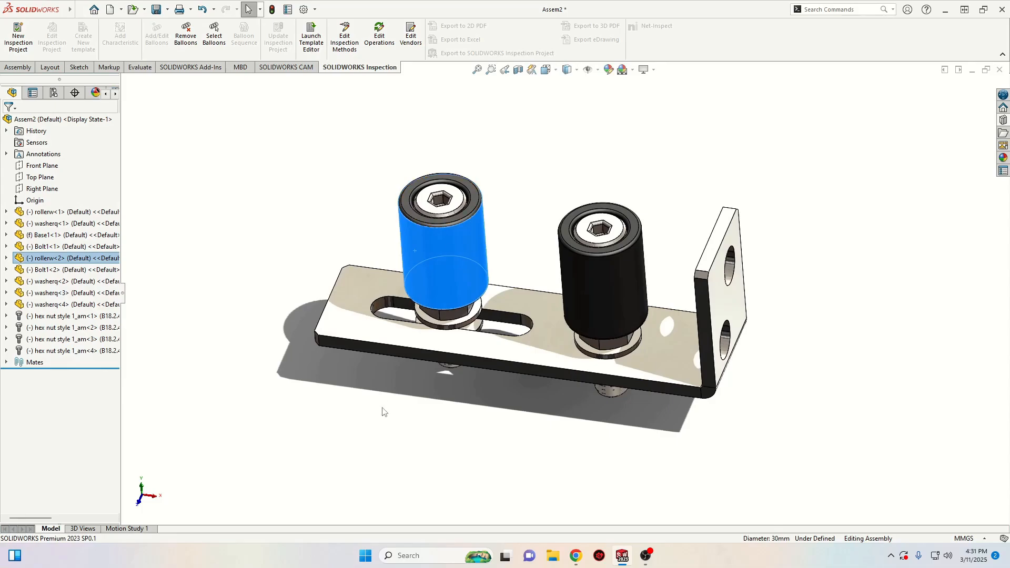
pyautogui.moveTo(384, 411); pyautogui.dragTo(453, 463, button='middle')
pyautogui.scroll(-2, 423, 429)
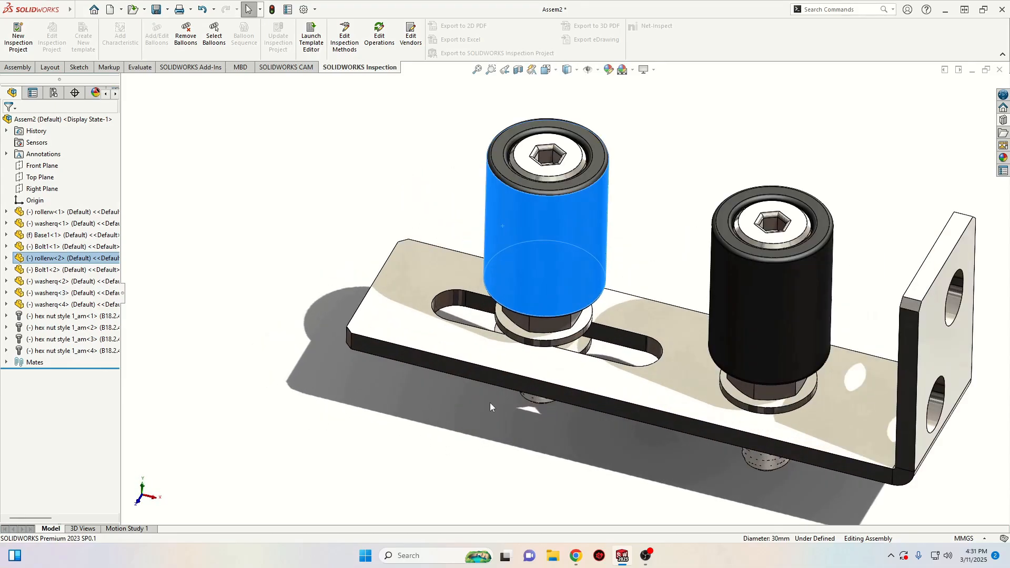
pyautogui.keyDown('ctrl'); pyautogui.moveTo(490, 402); pyautogui.dragTo(454, 438, button='middle'); pyautogui.keyUp('ctrl')
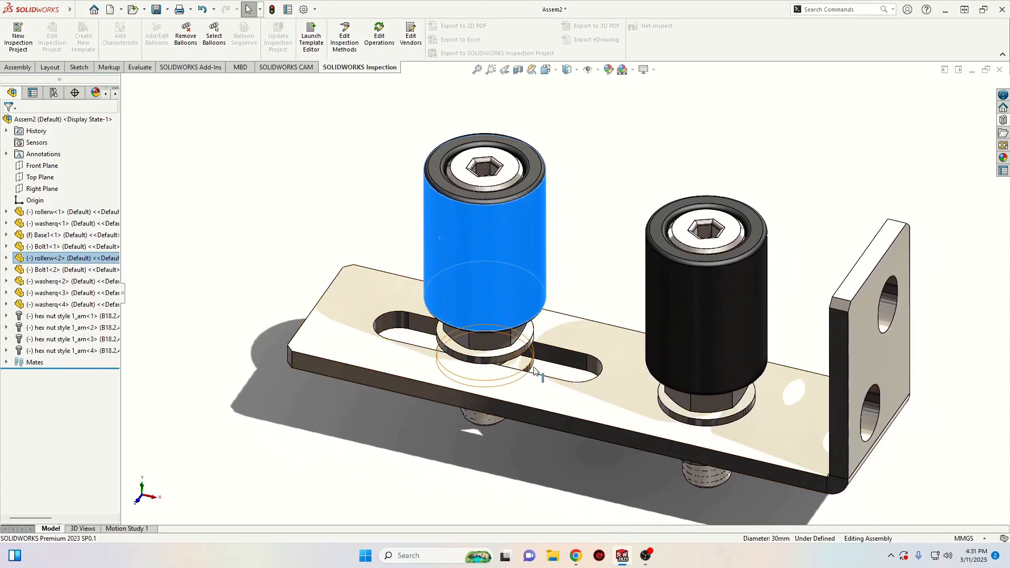
pyautogui.click(221, 447)
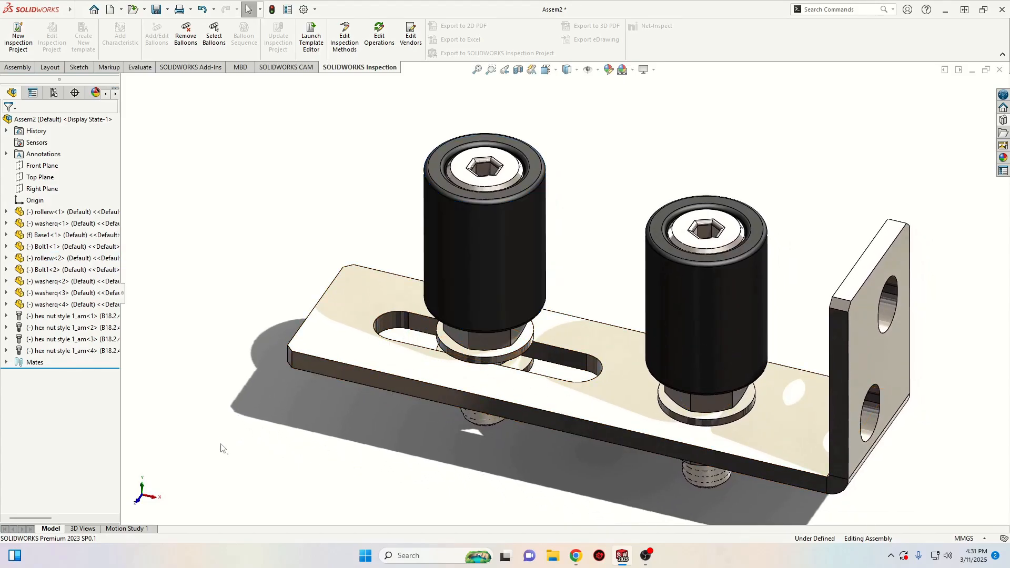
# Add a Slot mate with the Free constraint between the bracket's slot face and the cylindrical face of the roller above it.
pyautogui.rightClick(21, 363)
pyautogui.click(54, 367)
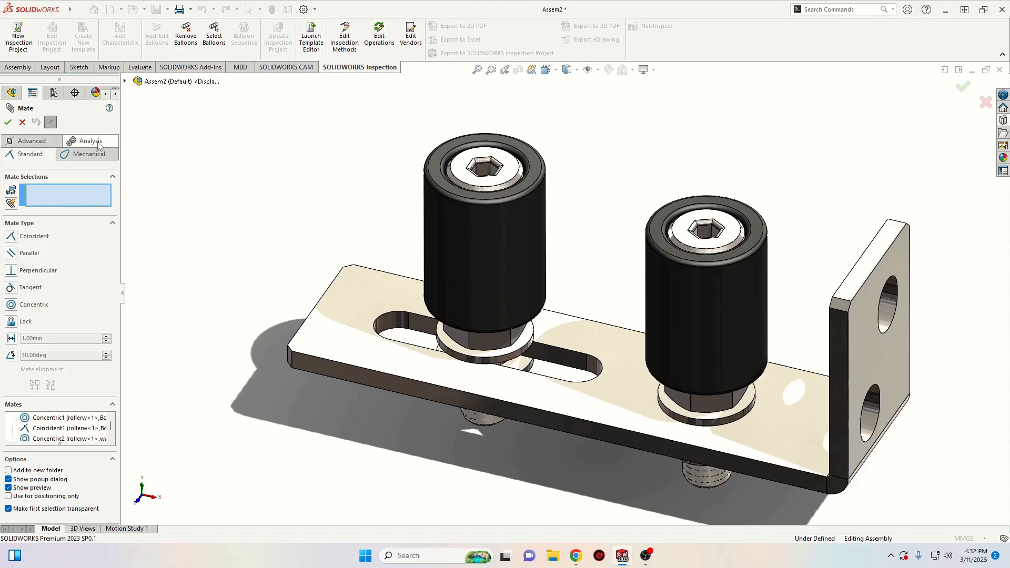
pyautogui.click(90, 141)
pyautogui.click(76, 141)
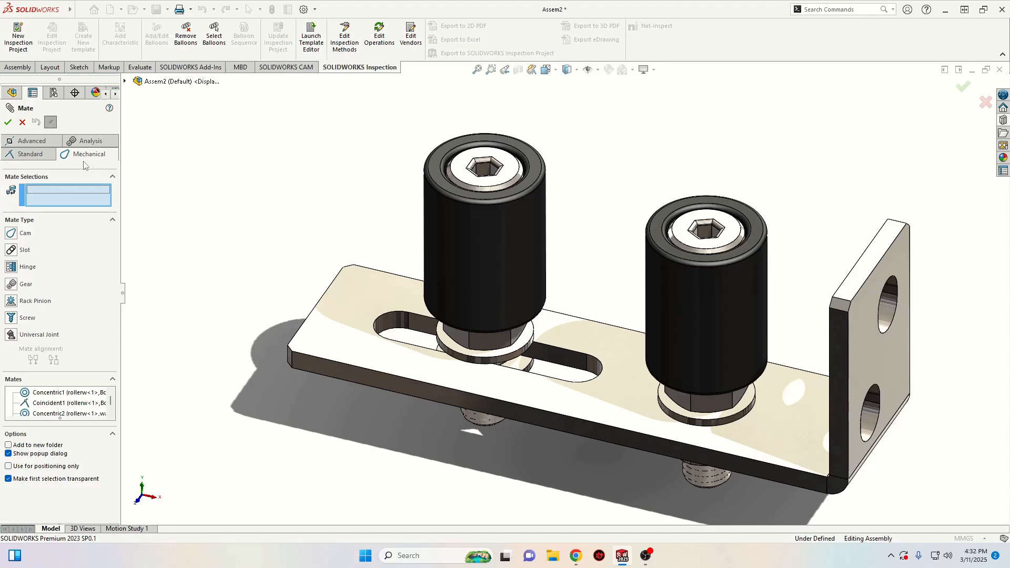
pyautogui.click(17, 252)
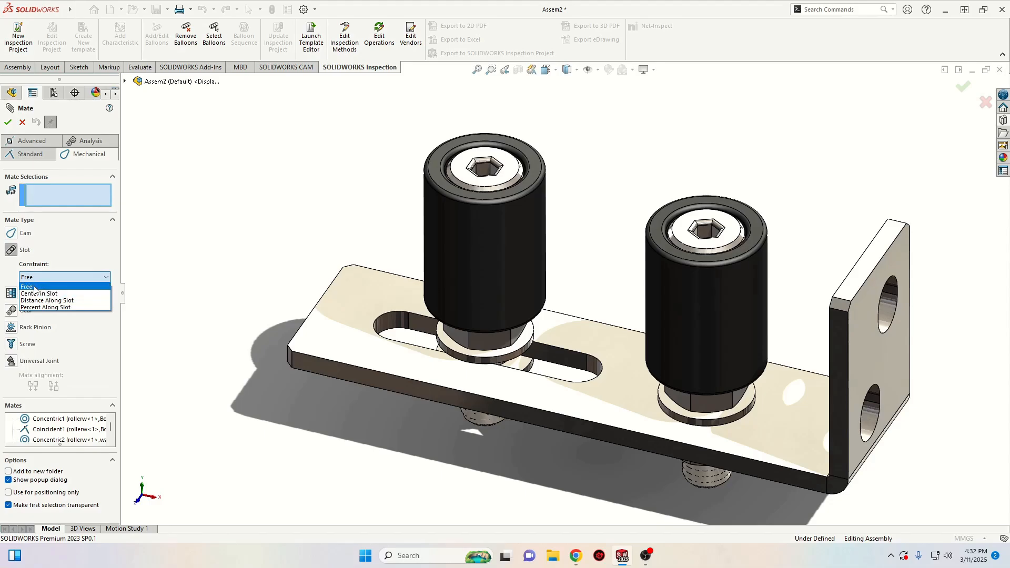
pyautogui.click(34, 288)
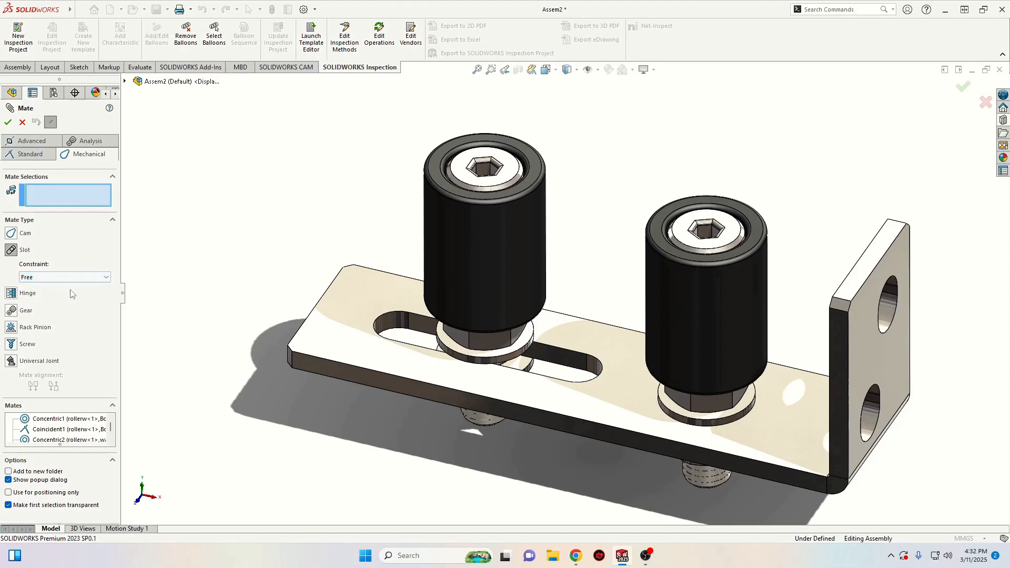
pyautogui.click(555, 360)
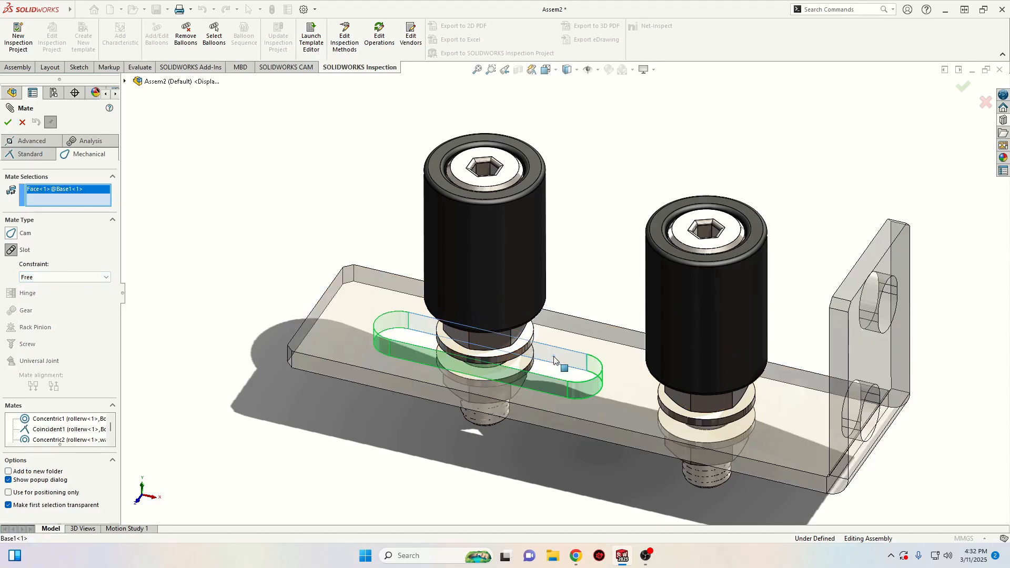
pyautogui.click(484, 309)
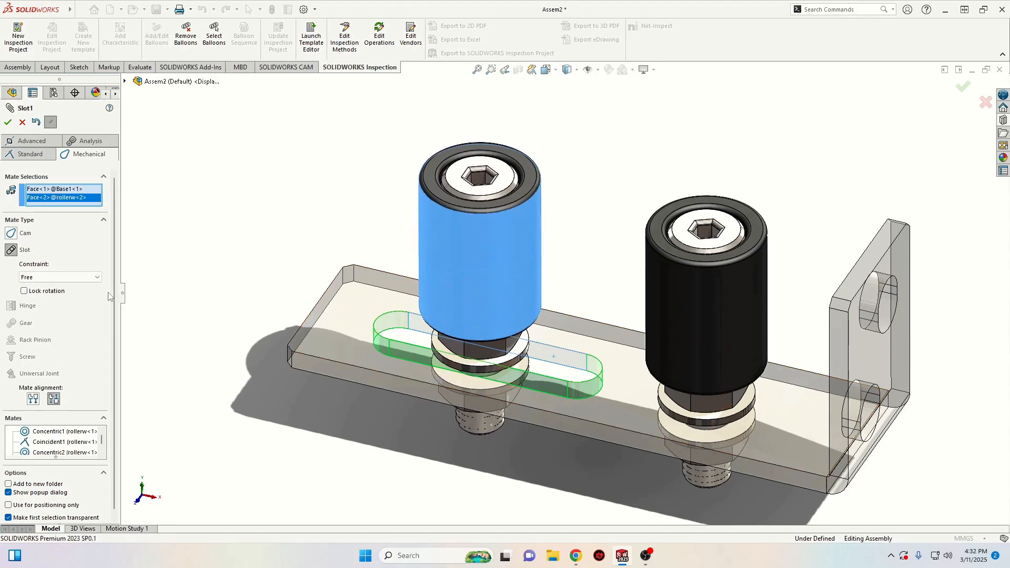
pyautogui.click(8, 124)
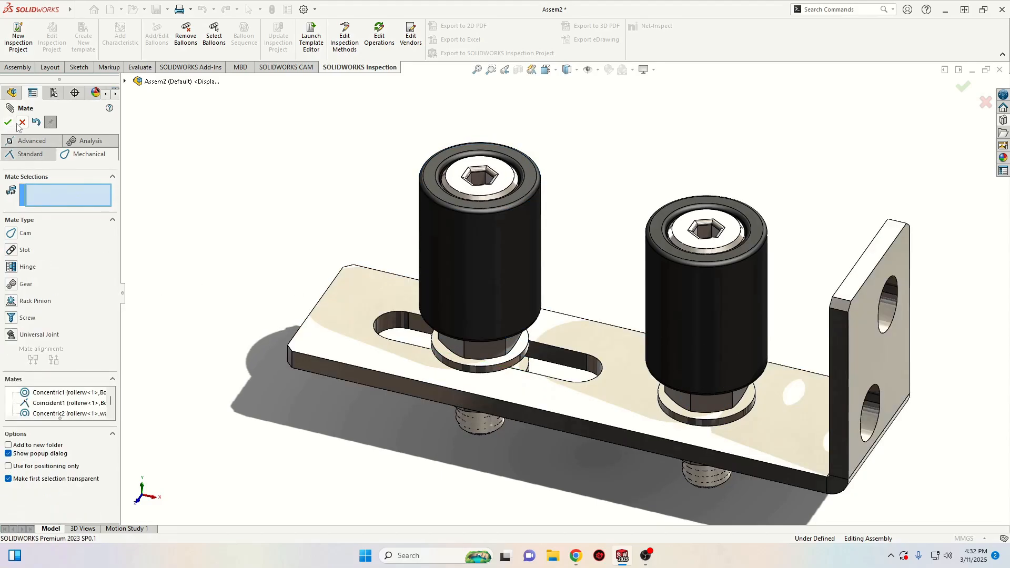
pyautogui.click(22, 122)
# Slide the slot-mounted roller along the bracket's slot to test its travel, leaving it near the middle of the slot.
pyautogui.moveTo(482, 317); pyautogui.dragTo(345, 267)
pyautogui.click(248, 275)
pyautogui.moveTo(427, 218); pyautogui.dragTo(255, 239)
pyautogui.click(255, 243)
pyautogui.moveTo(255, 243); pyautogui.dragTo(382, 406, button='middle')
pyautogui.scroll(4, 389, 405)
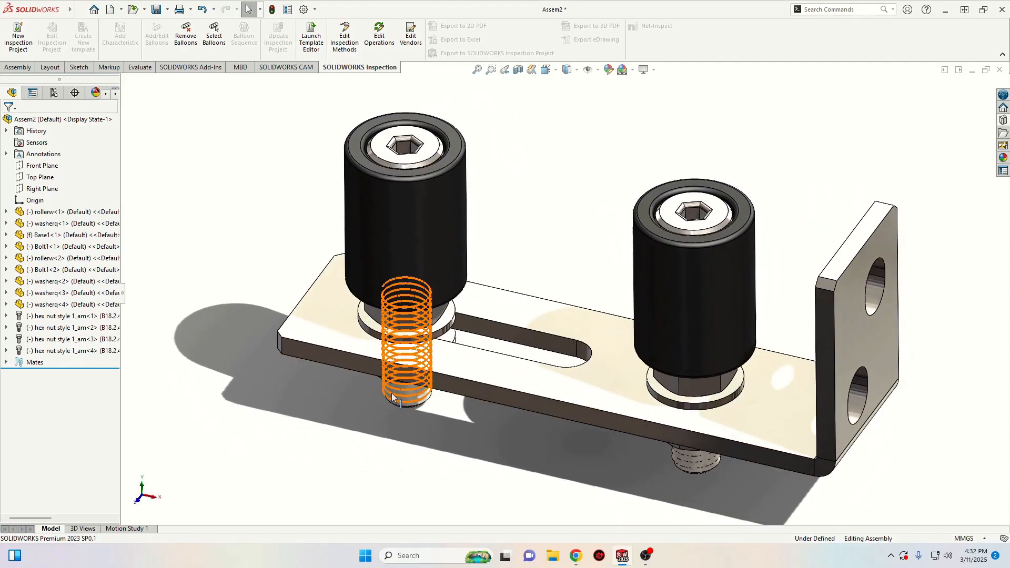
pyautogui.moveTo(476, 421); pyautogui.dragTo(465, 415, button='middle')
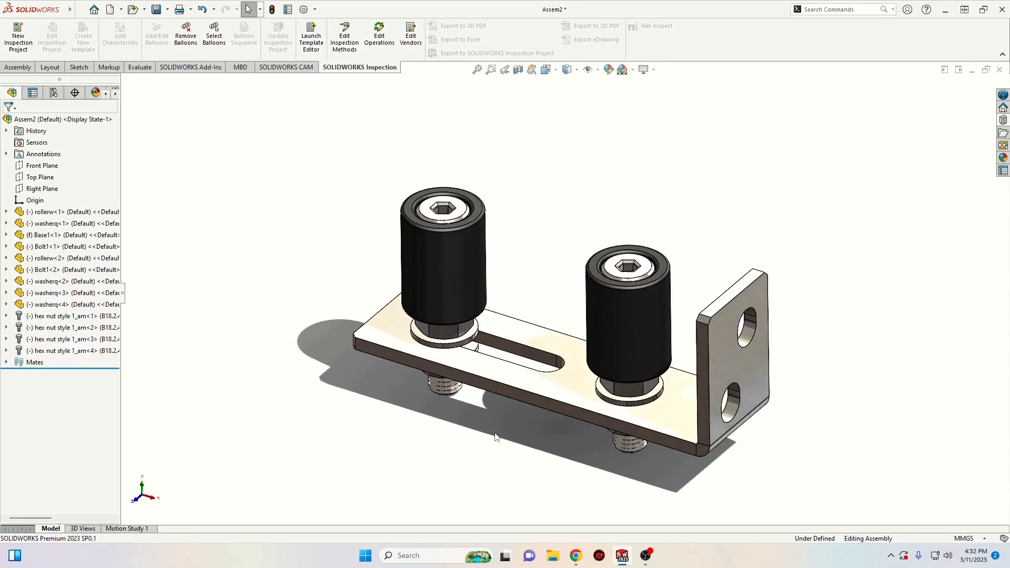
pyautogui.moveTo(461, 292); pyautogui.dragTo(499, 317)
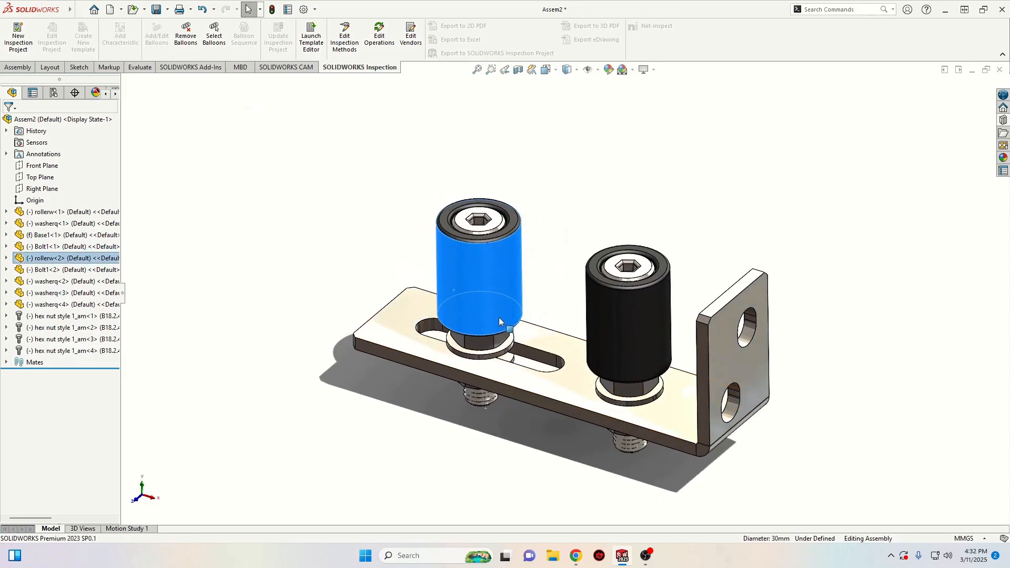
pyautogui.click(410, 443)
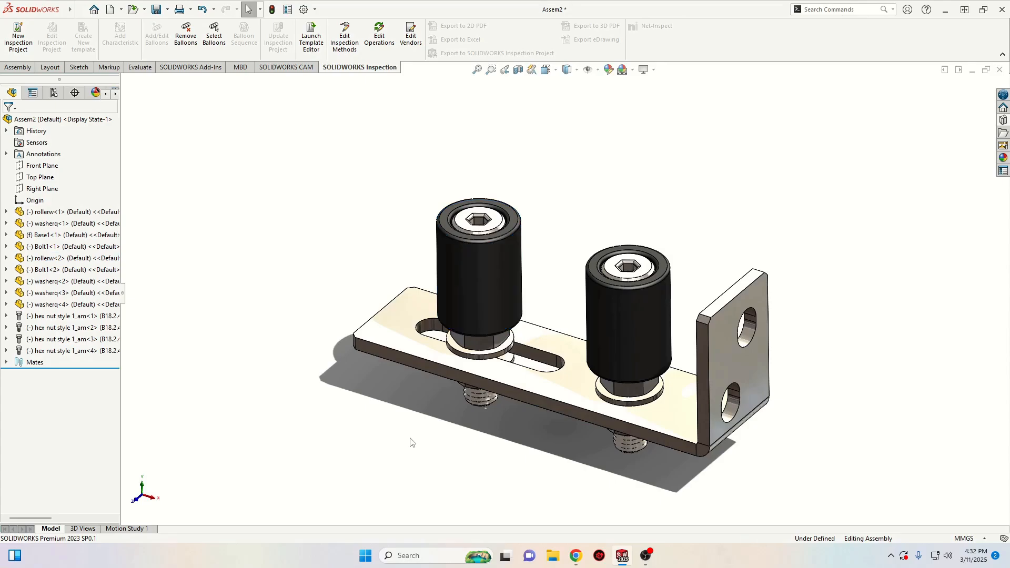